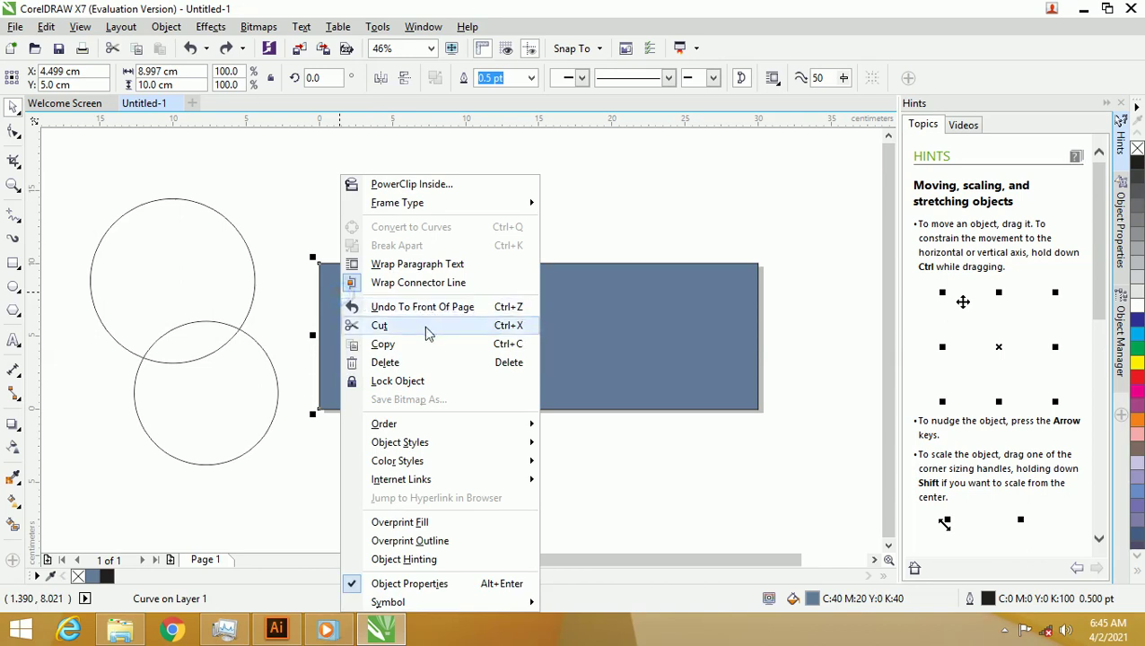
- Try sending the left curved shape to the back of the page and bringing it to the front again
left_click(466, 427)
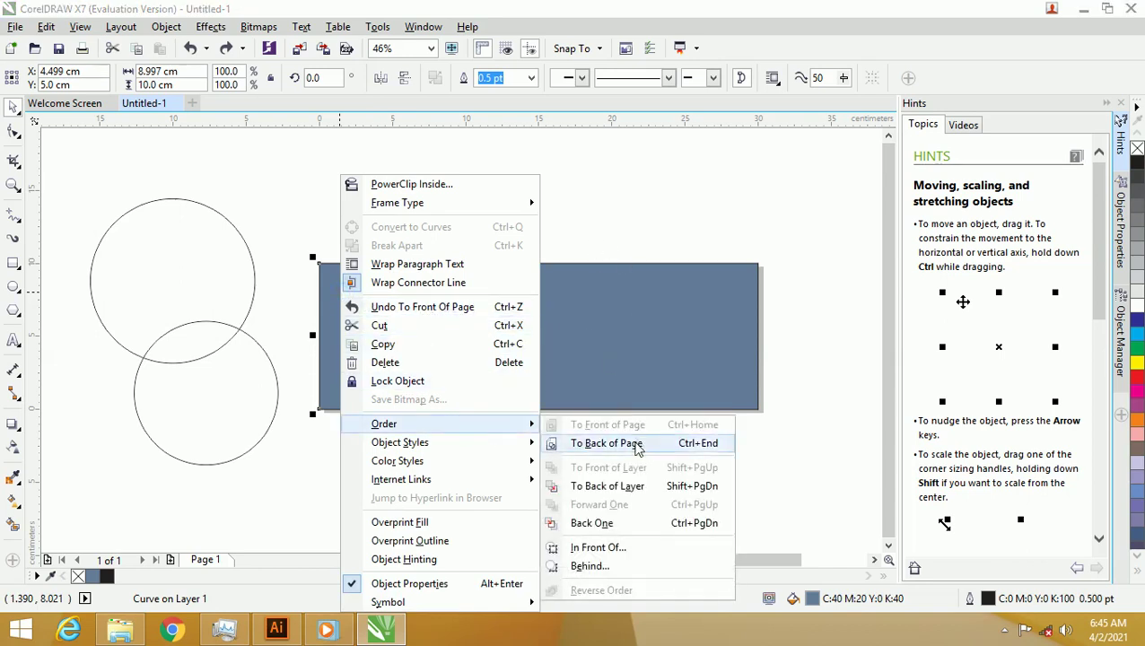
left_click(637, 443)
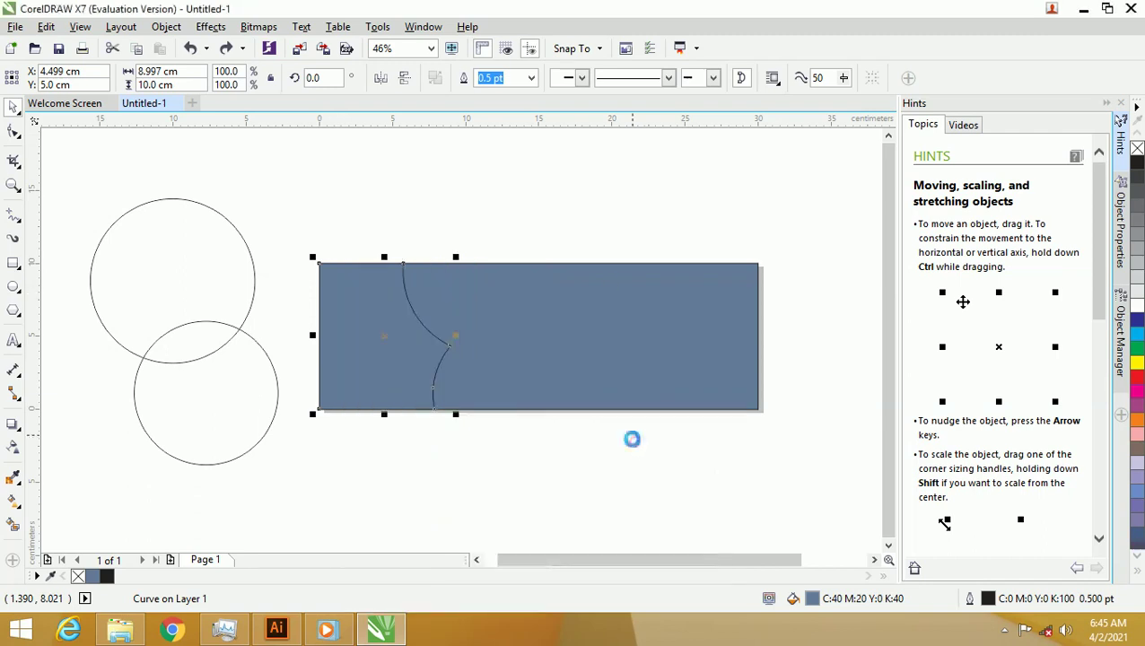
right_click(373, 289)
mouse_move(498, 423)
left_click(633, 426)
left_click(550, 450)
- Undo the accidental move of the unfilled 30 × 10 cm rectangle and remove that rectangle from above the curved shapes
left_click(410, 345)
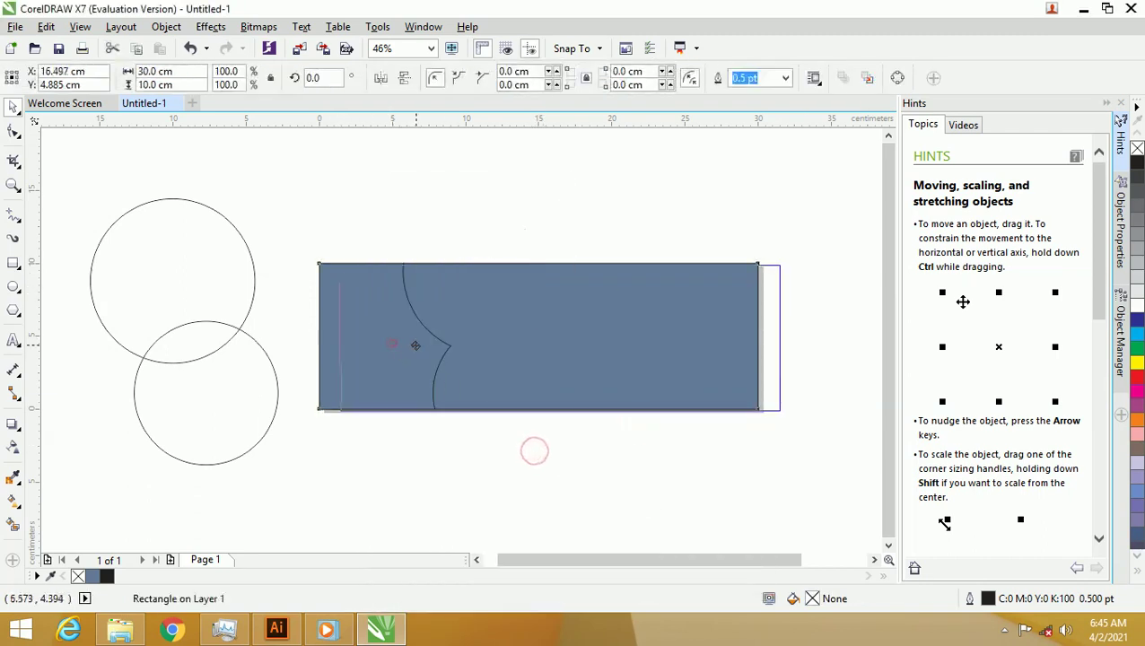
key("ctrl+z")
left_click(395, 220)
left_click_drag(349, 299, 413, 354)
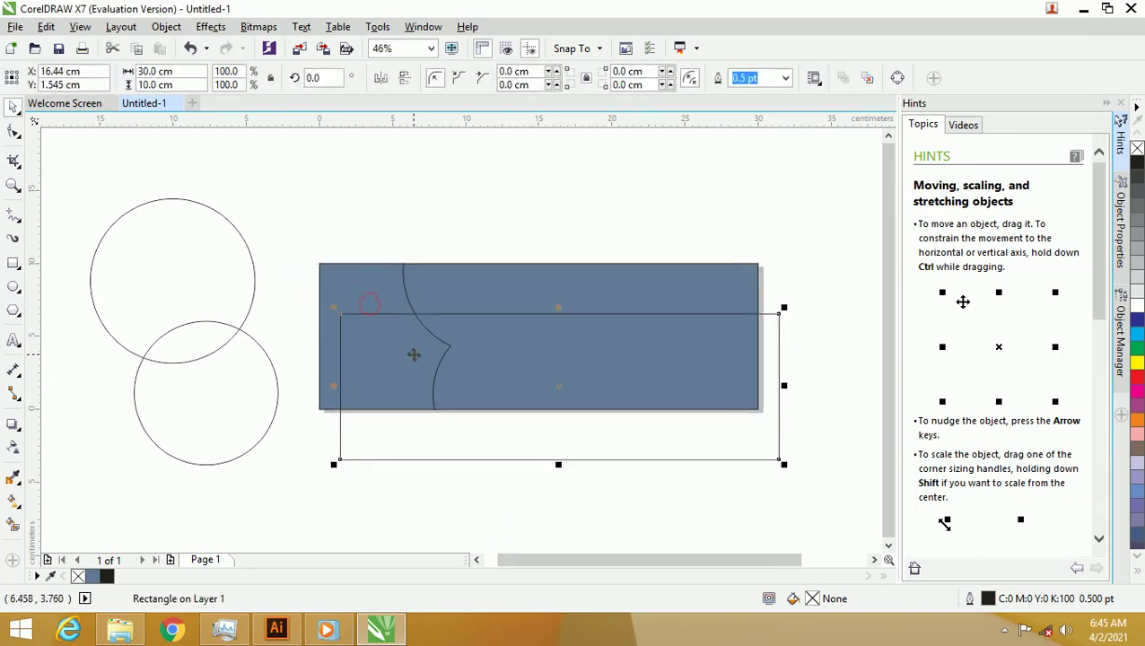
key("ctrl+z")
- Bring the left curved shape to the front of the page
mouse_move(373, 309)
left_mouse_down()
mouse_move(335, 309)
mouse_move(366, 301)
left_mouse_up()
right_click(366, 302)
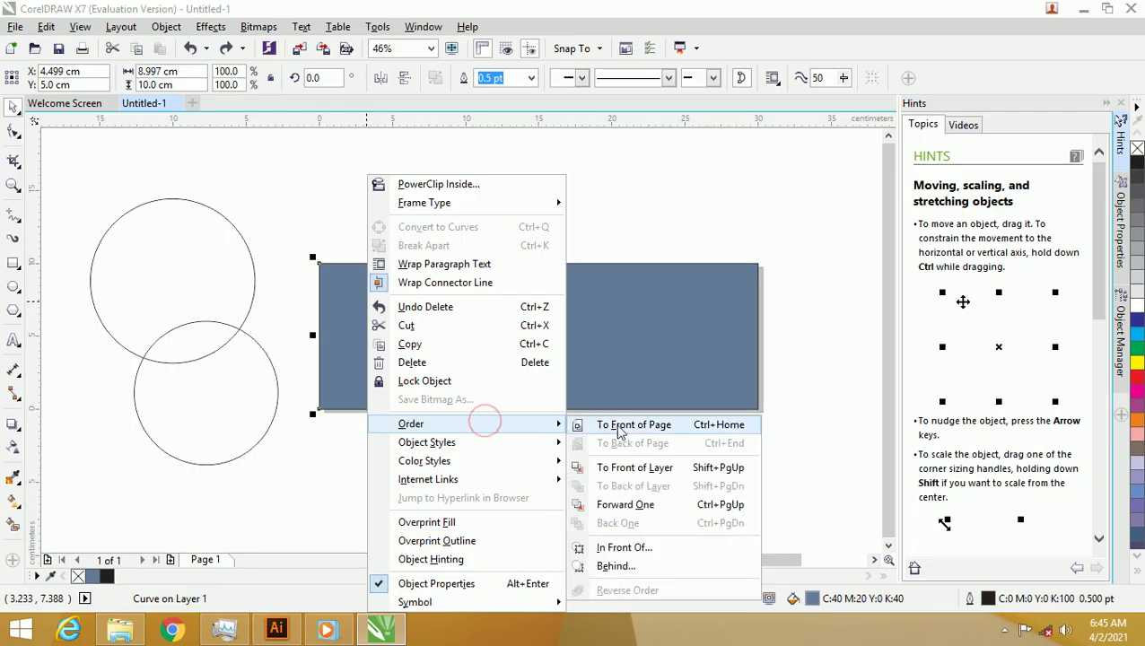
left_click(619, 427)
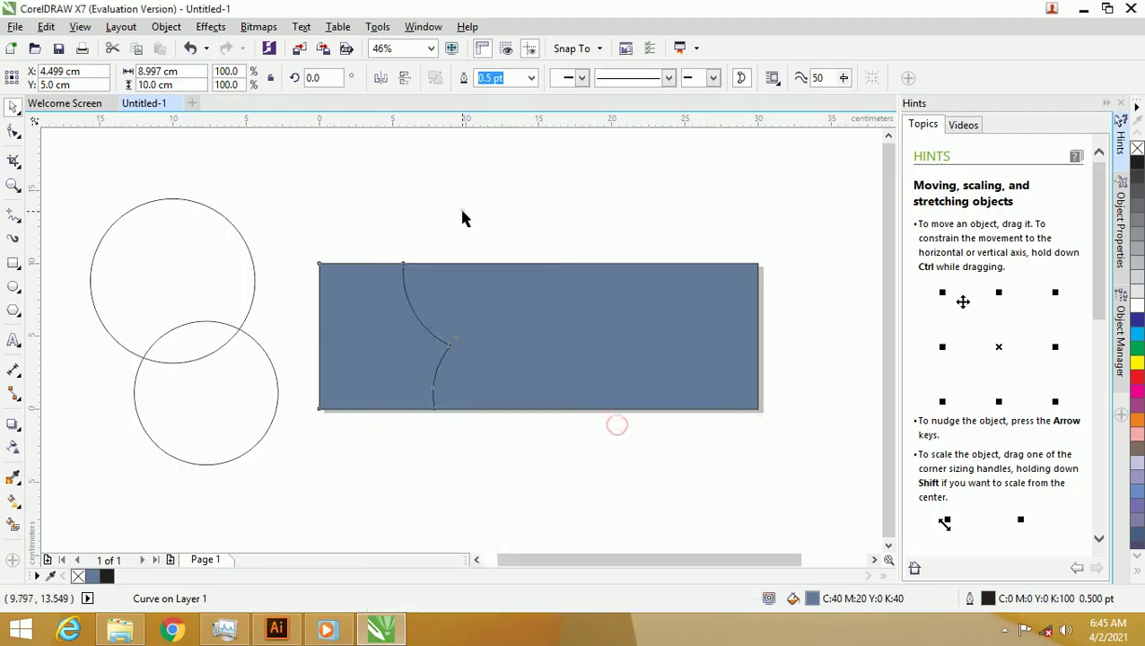
- Shift the left curved shape about 0.63 cm right and extend its left-edge nodes back to the page's left edge
left_click_drag(357, 281, 365, 292)
scroll(318, 286, "up", 3)
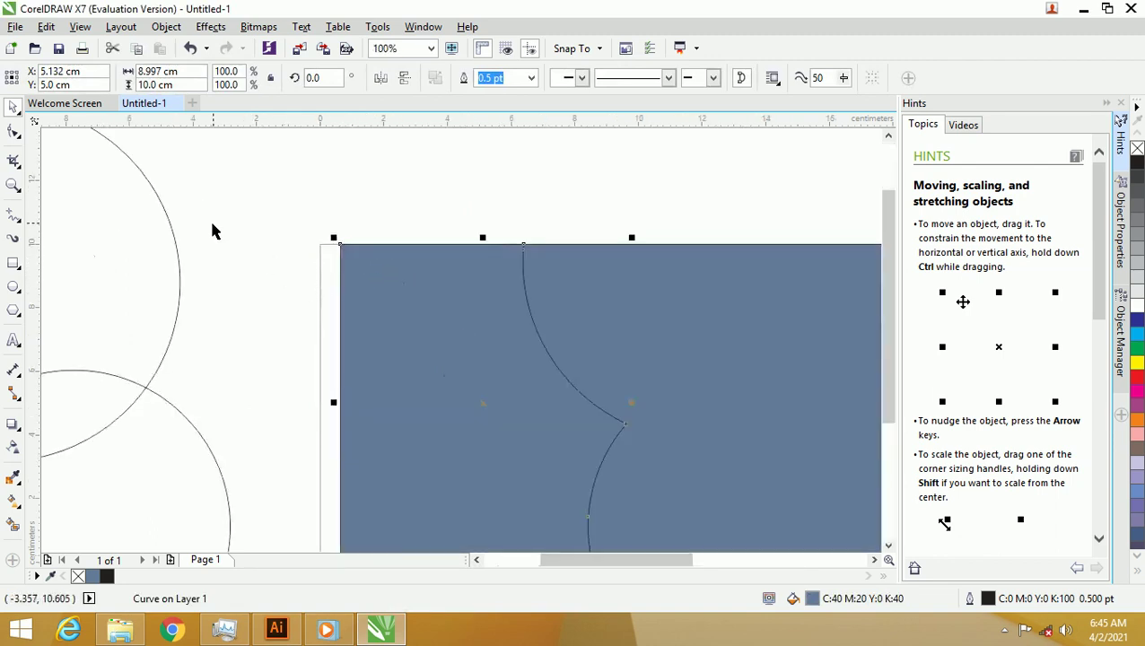
left_click(13, 133)
scroll(253, 221, "down", 2)
left_click_drag(248, 206, 286, 400)
left_click(13, 106)
left_click(289, 145)
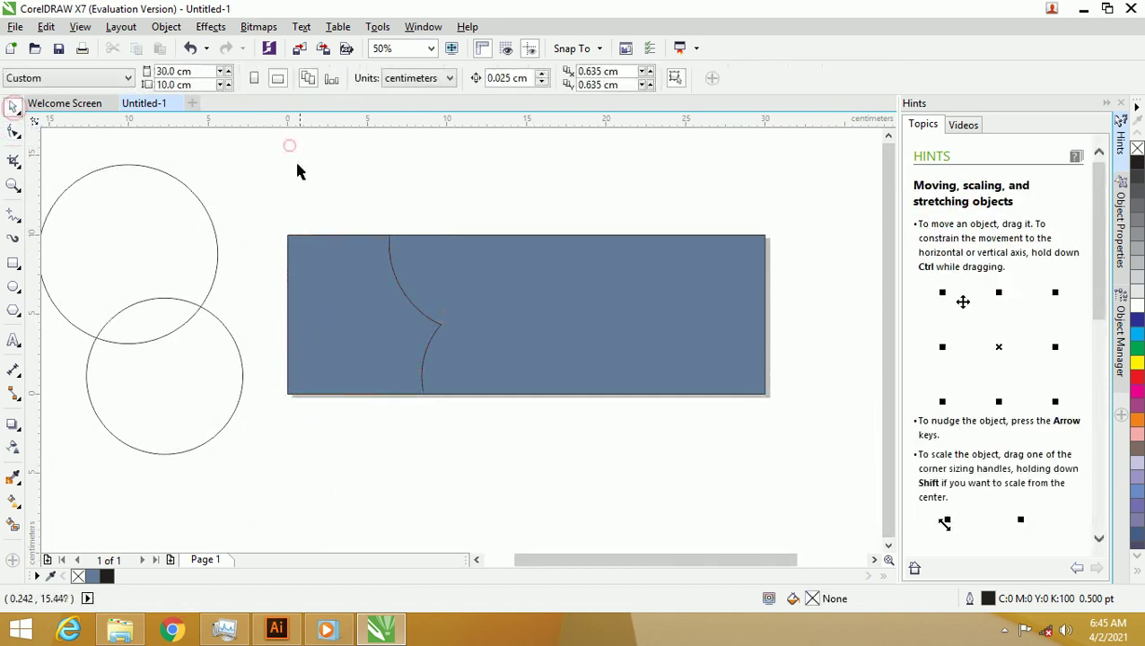
- Fill the left curved shape with white
left_click(351, 193)
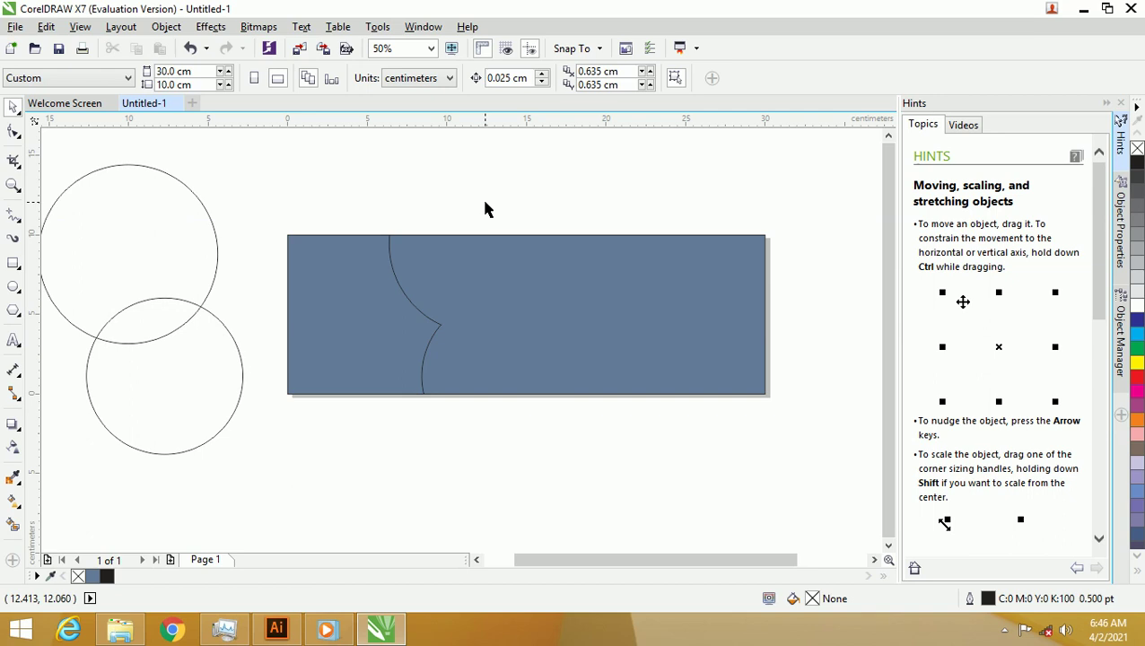
left_click(537, 304)
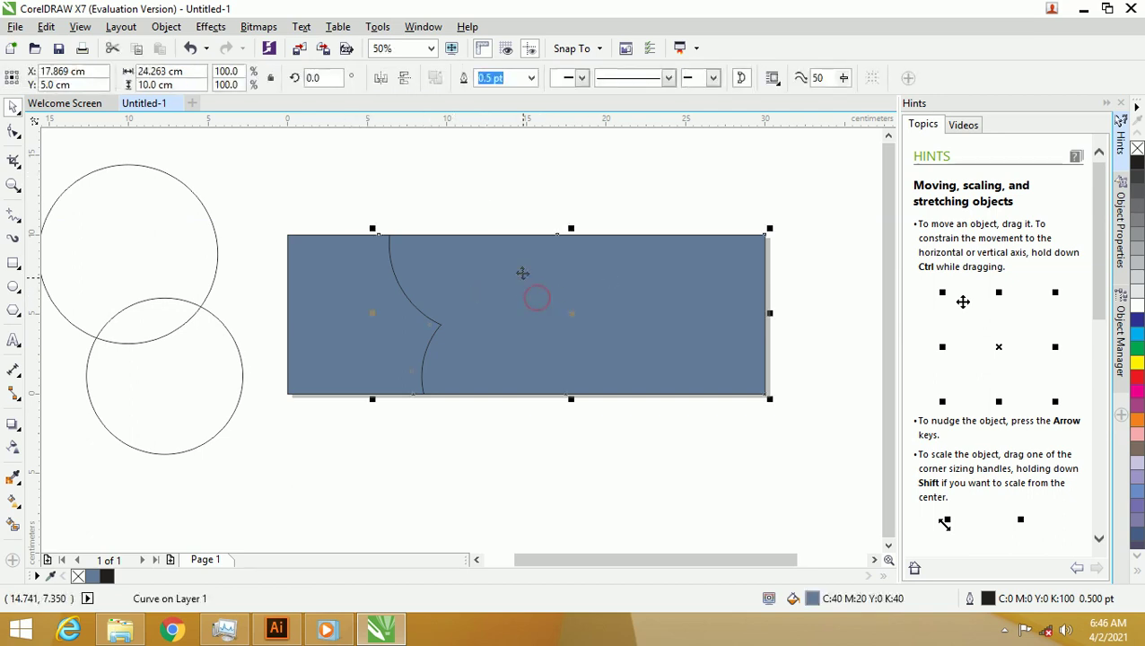
left_click(356, 274)
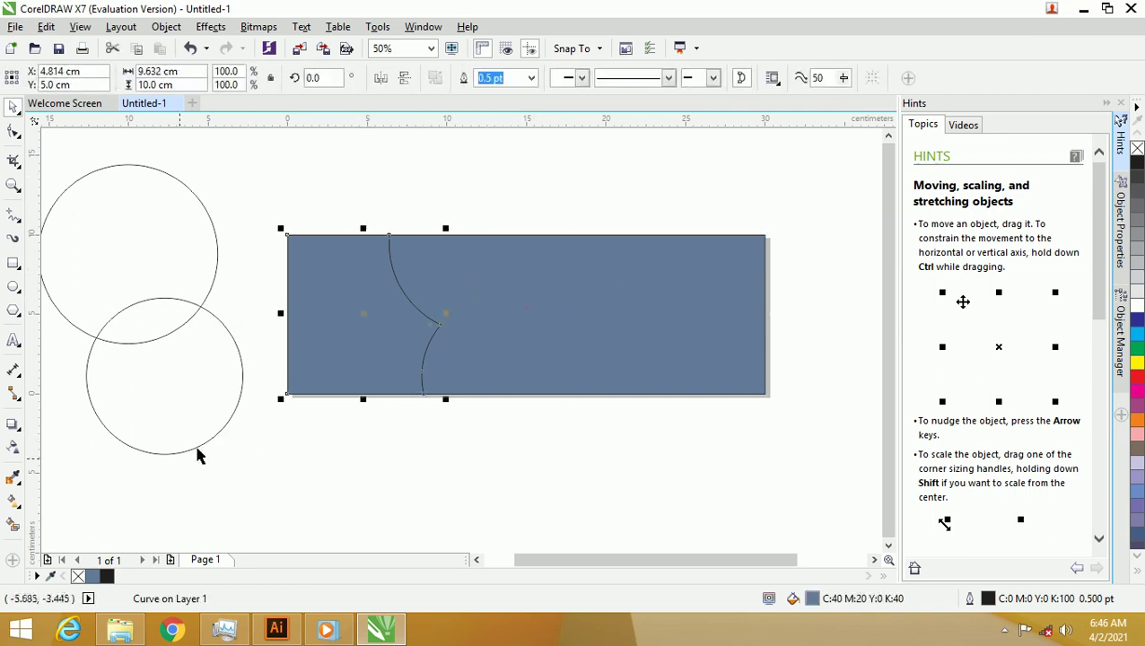
left_click(1139, 306)
left_click(660, 195)
- Apply a linear fountain fill across the large right shape, rising slightly to the right, with a dark navy end colour
left_click(528, 269)
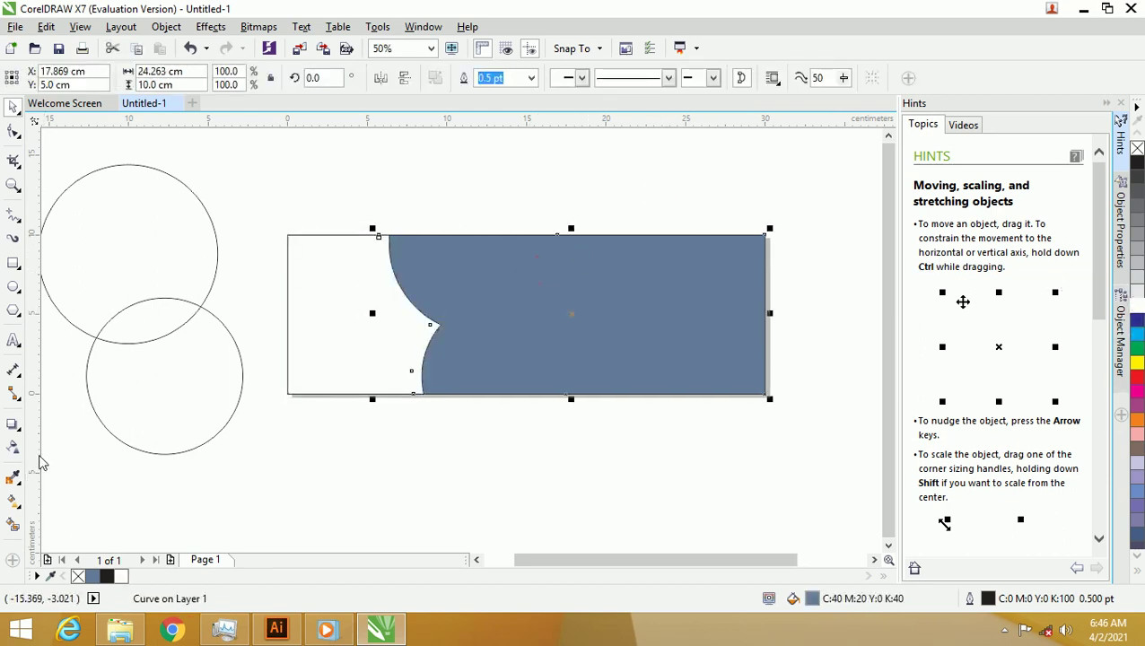
left_click(14, 501)
left_click_drag(263, 378, 824, 255)
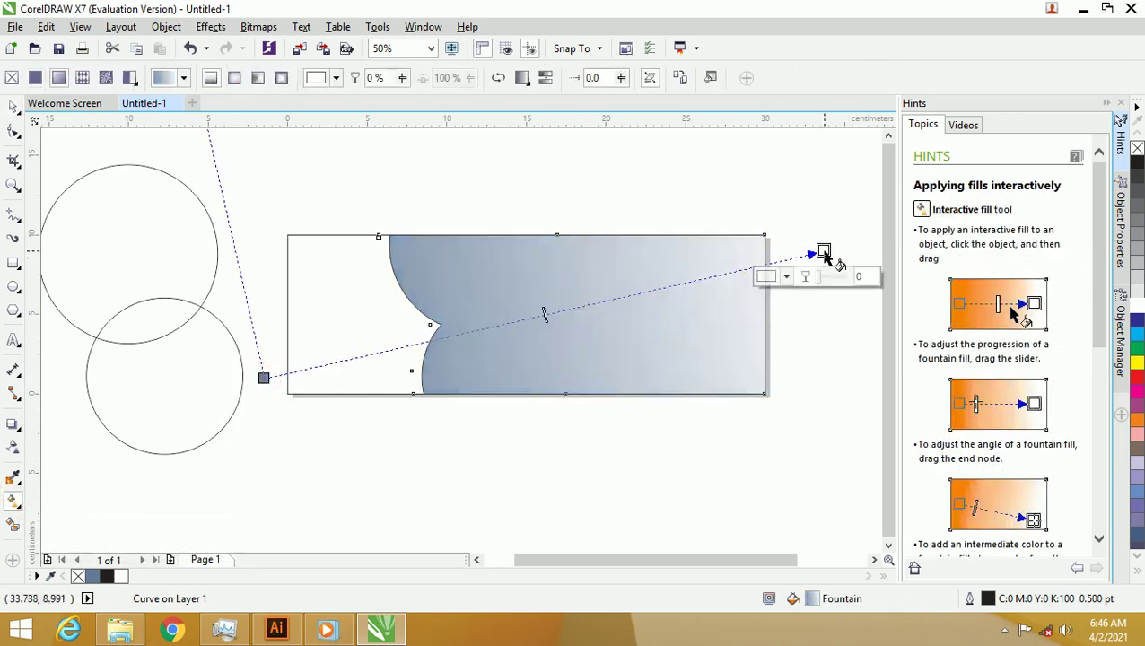
left_click(787, 277)
left_click(876, 384)
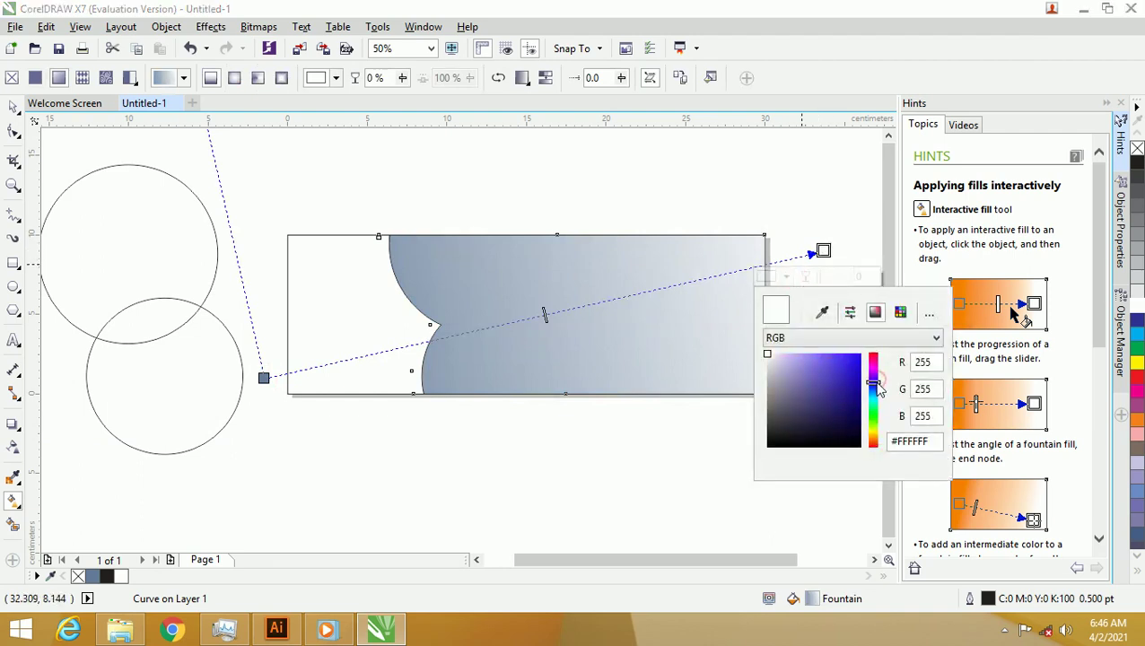
left_click_drag(860, 393, 861, 418)
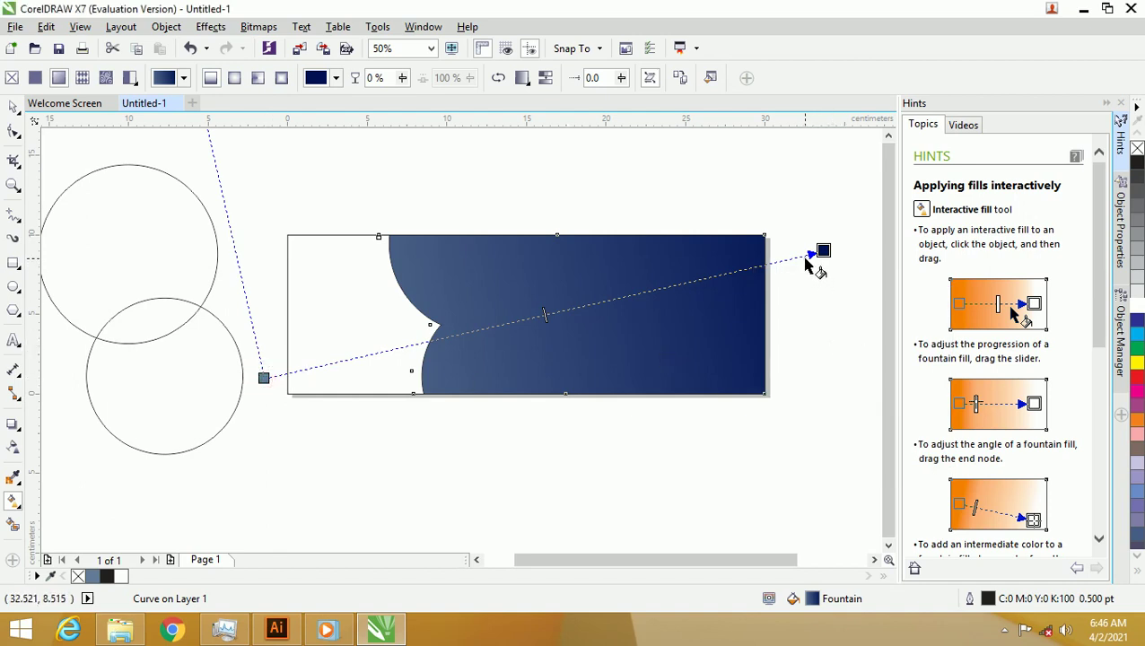
left_click(583, 357)
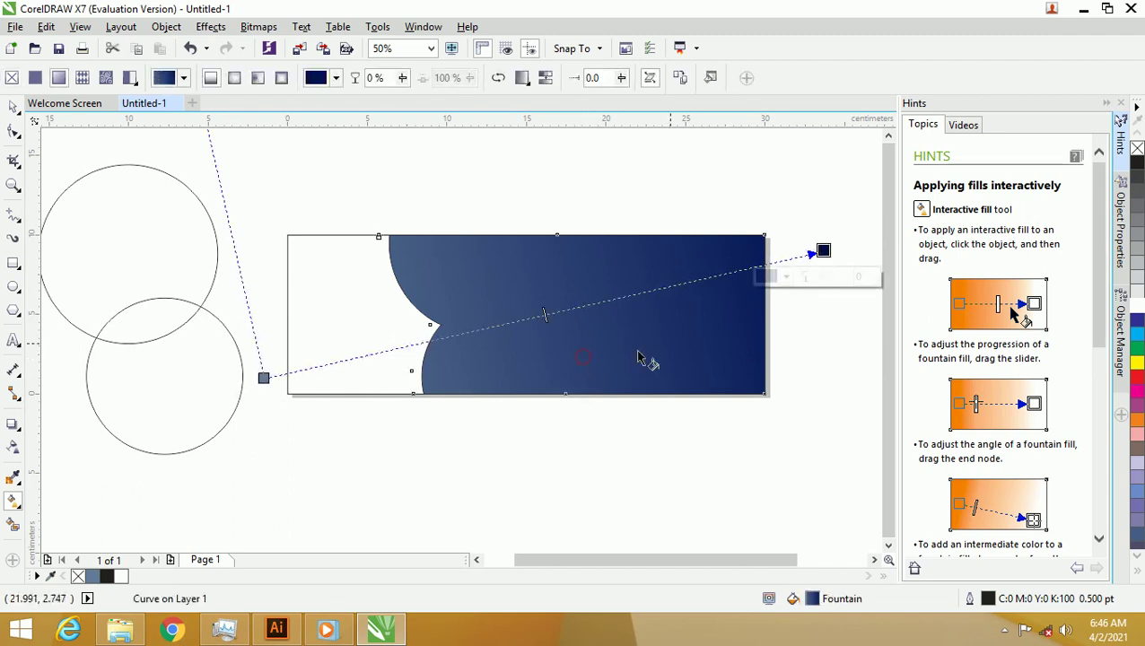
- Add an intermediate dark navy colour stop to the right shape's fountain fill and place it at 8%
left_click(794, 259)
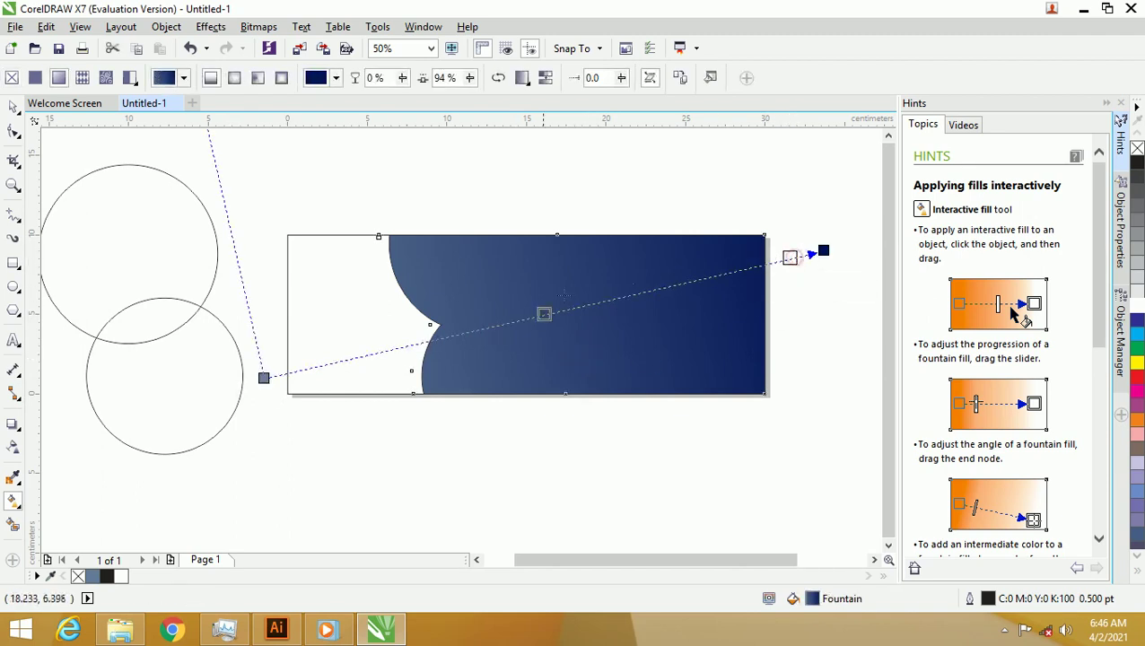
left_click(308, 367)
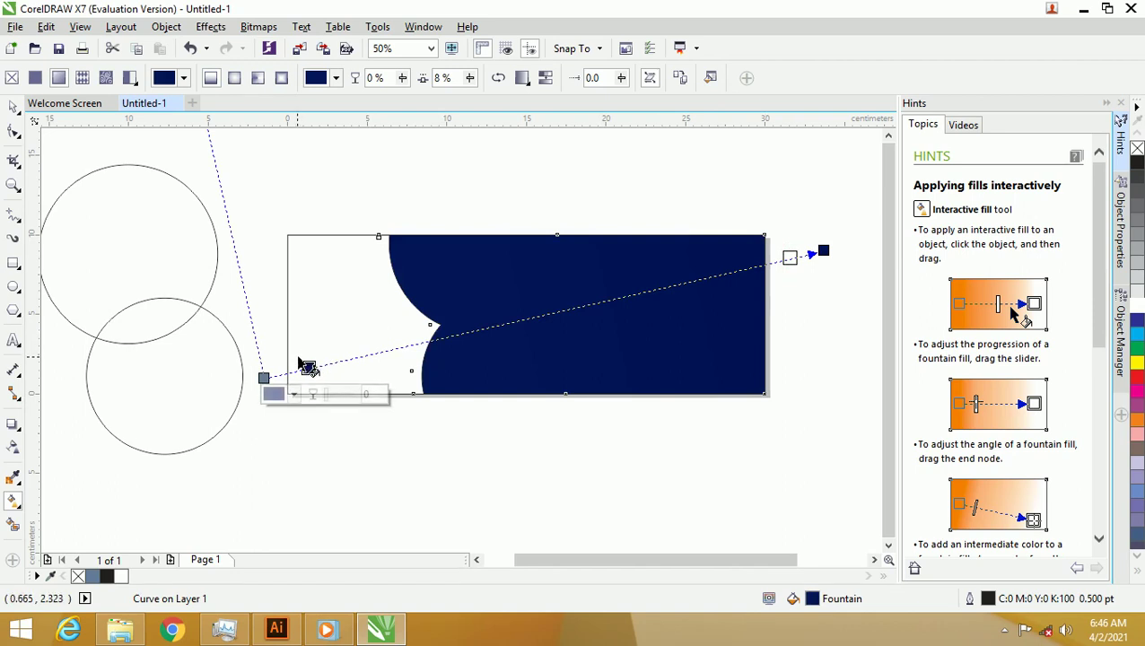
left_click(790, 259)
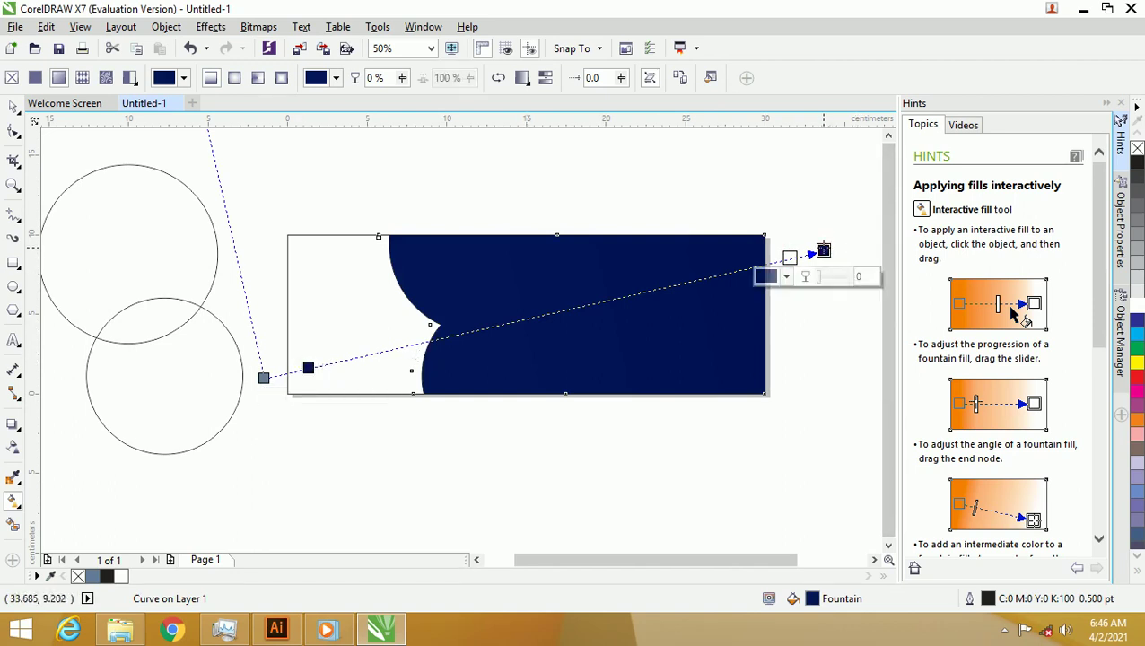
left_click(789, 277)
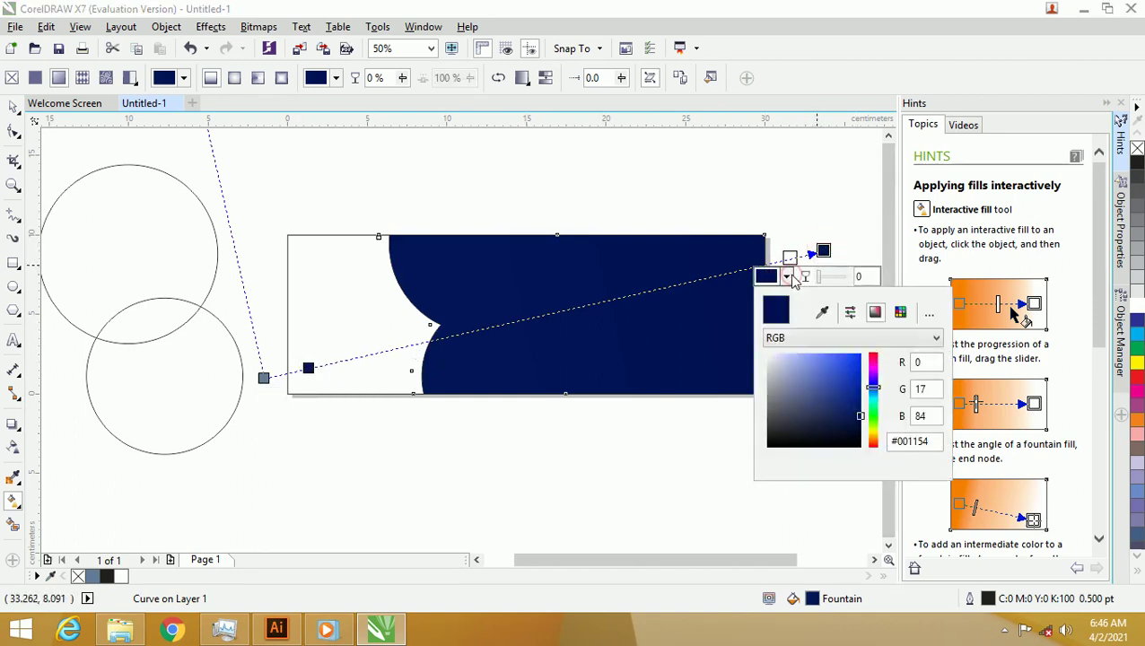
left_click(474, 309)
- Redirect the fountain fill from beyond the shape's lower right to its upper left and set the end colour to #000C3D
left_click_drag(693, 350, 389, 295)
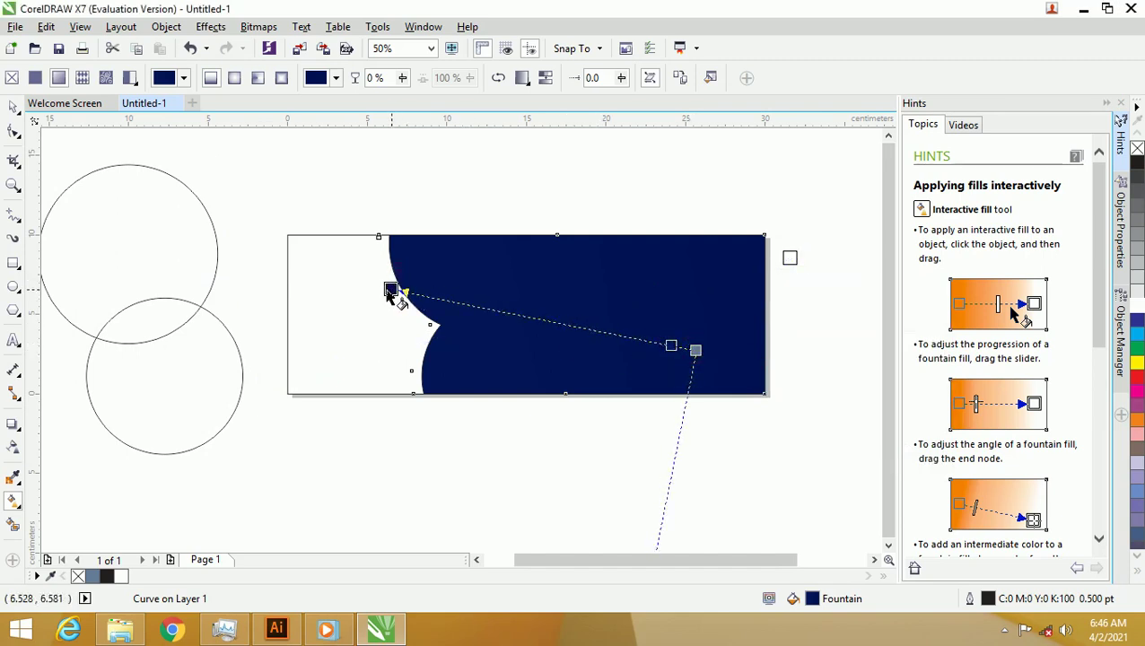
left_click_drag(696, 350, 836, 376)
left_click(391, 289)
left_click(349, 315)
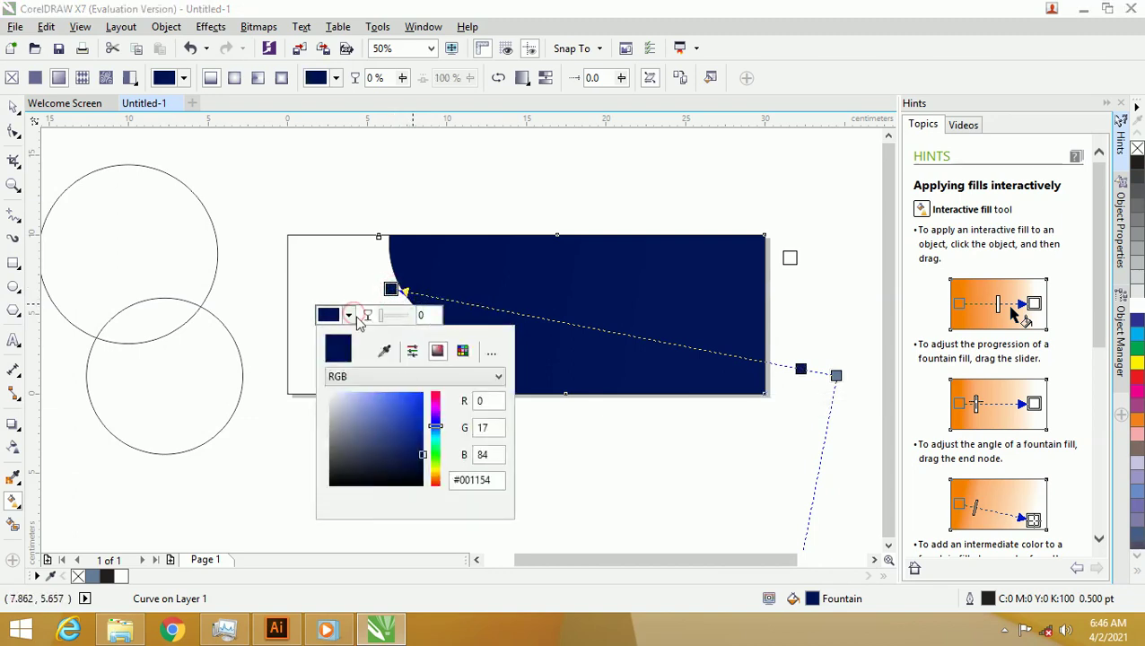
left_click_drag(423, 456, 422, 461)
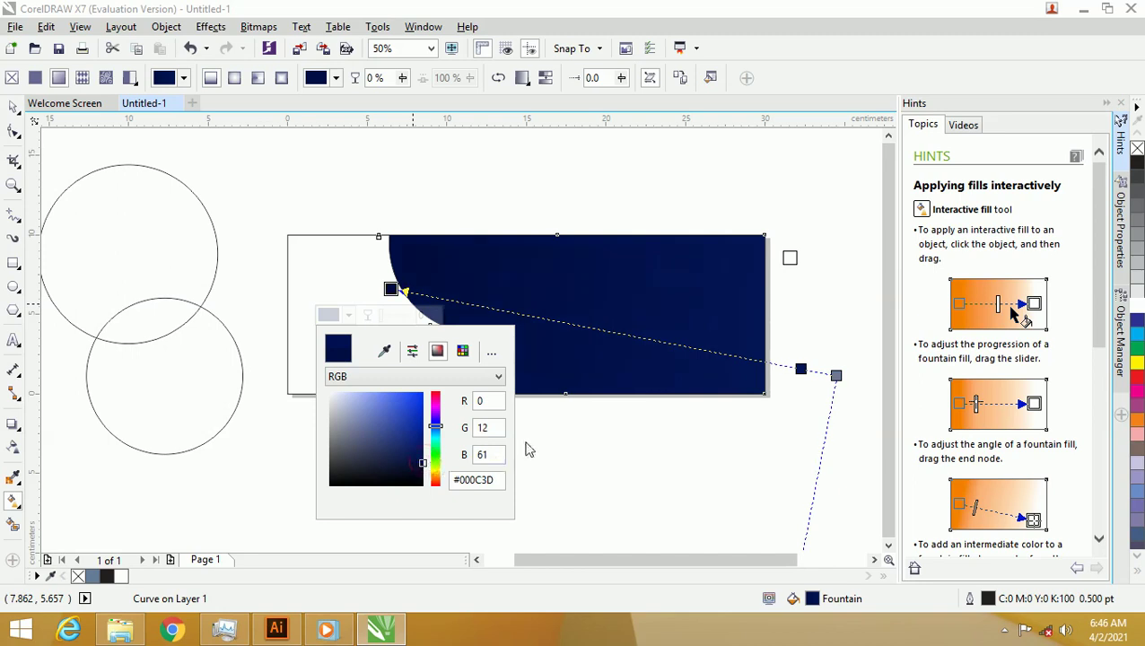
- Set the fountain fill's intermediate 8% colour stop to #000E47
left_click(801, 370)
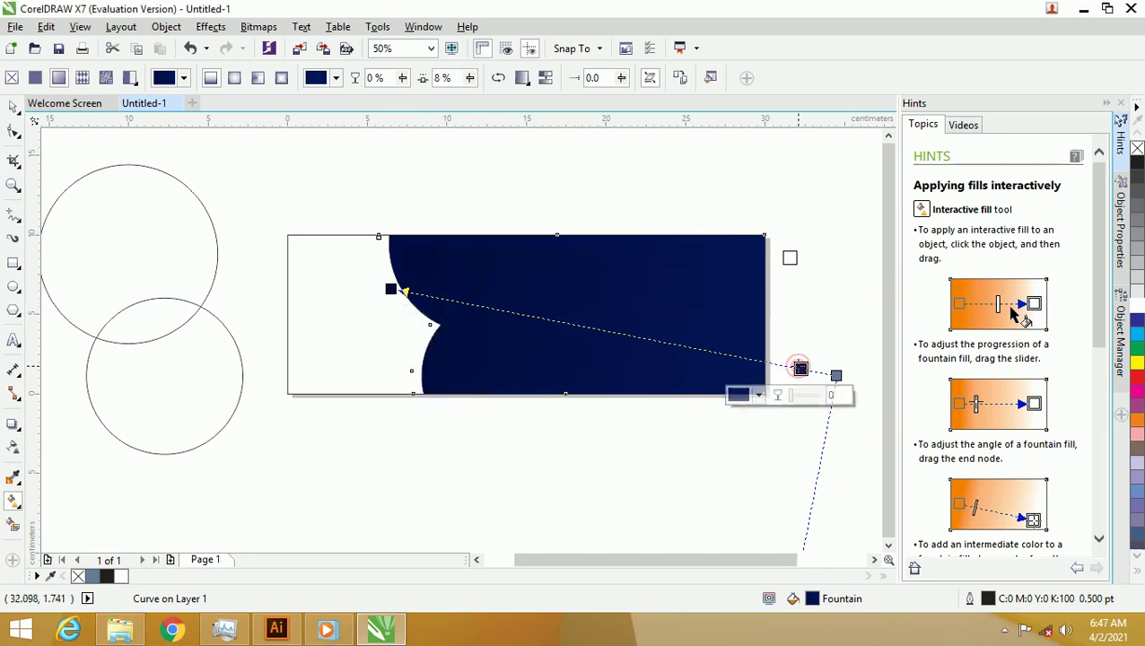
left_click(759, 395)
left_click_drag(826, 531, 833, 536)
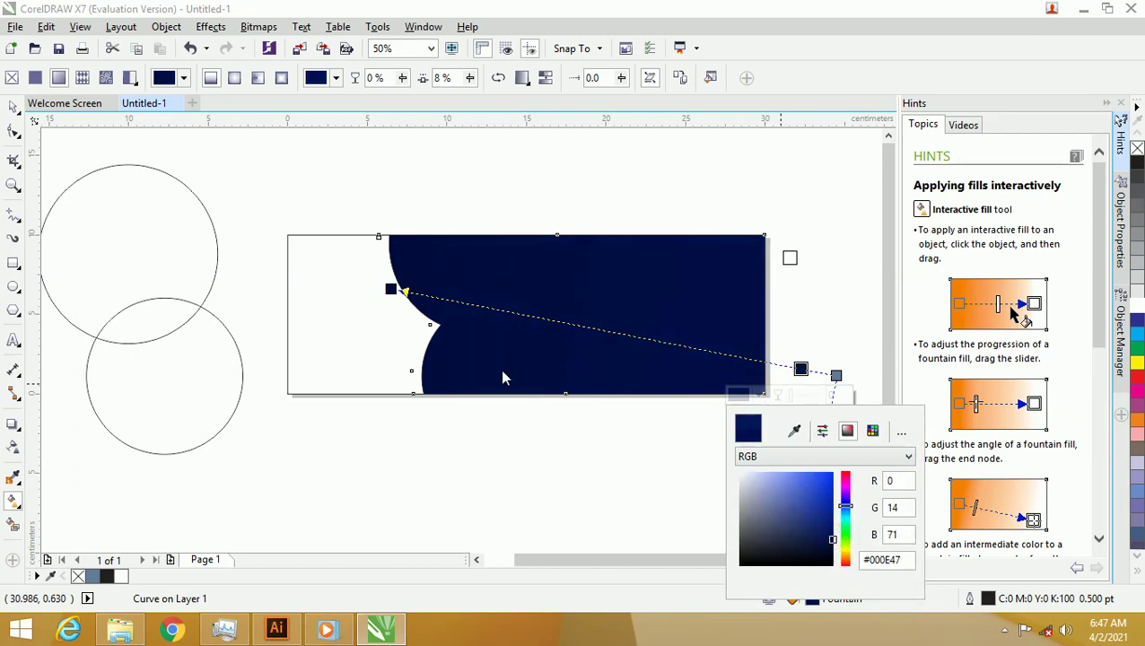
left_click(473, 362)
- Redraw the fountain fill to run from beyond the page's right edge down to the shape's lower left, keeping the starting stops outside the shape
left_click_drag(443, 353, 744, 316)
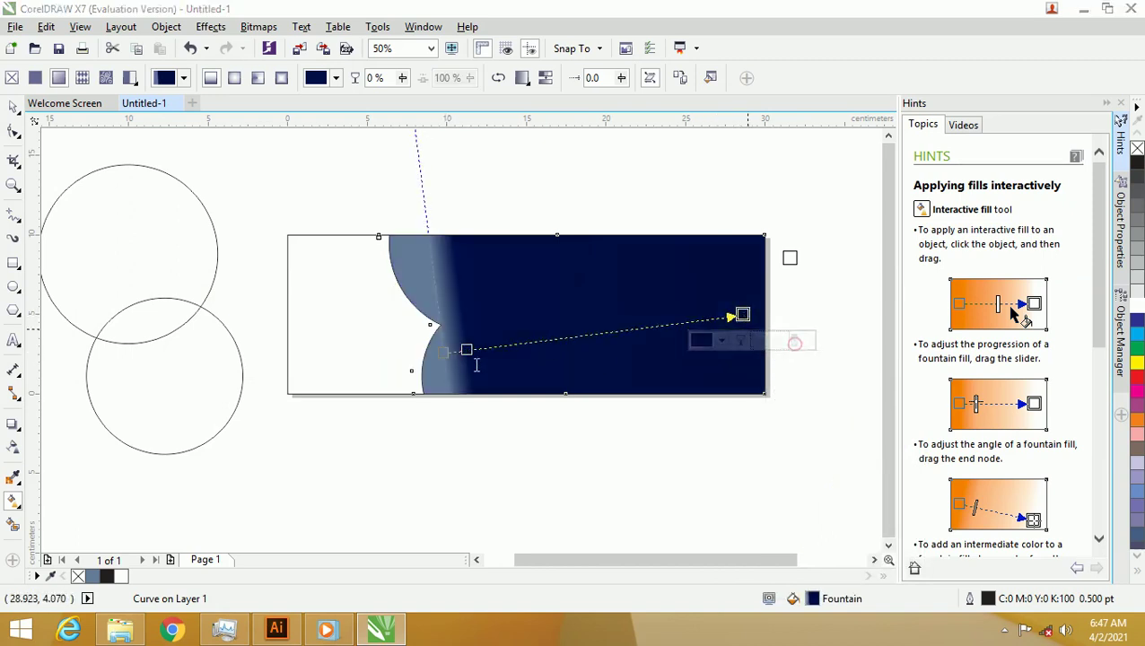
left_click_drag(466, 349, 401, 376)
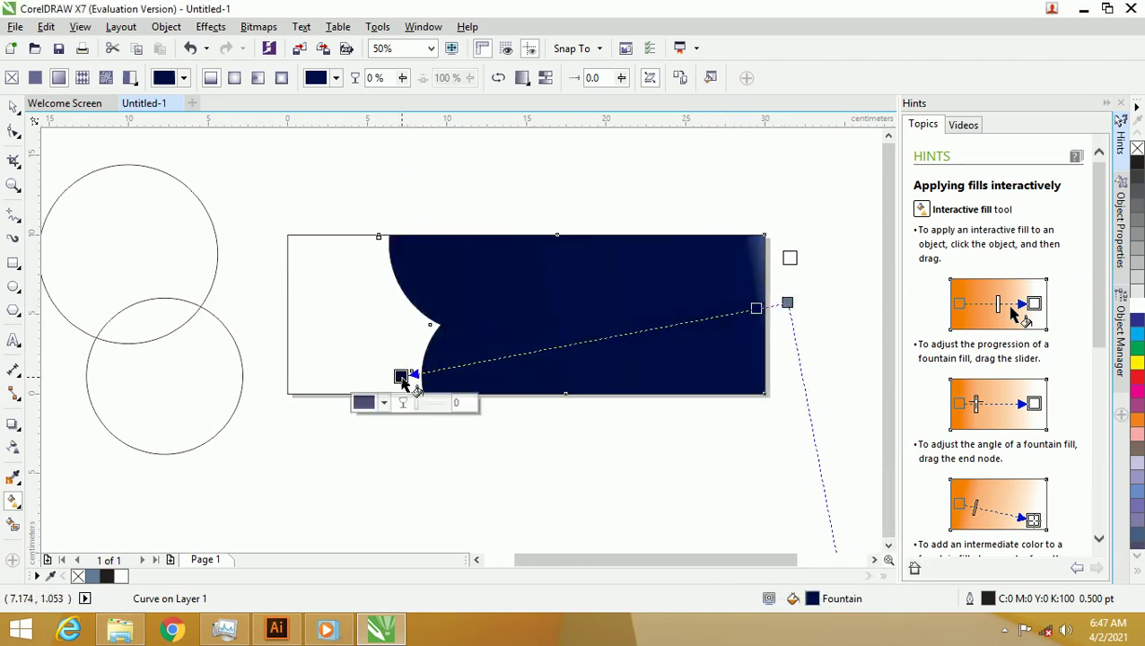
left_click_drag(757, 308, 788, 291)
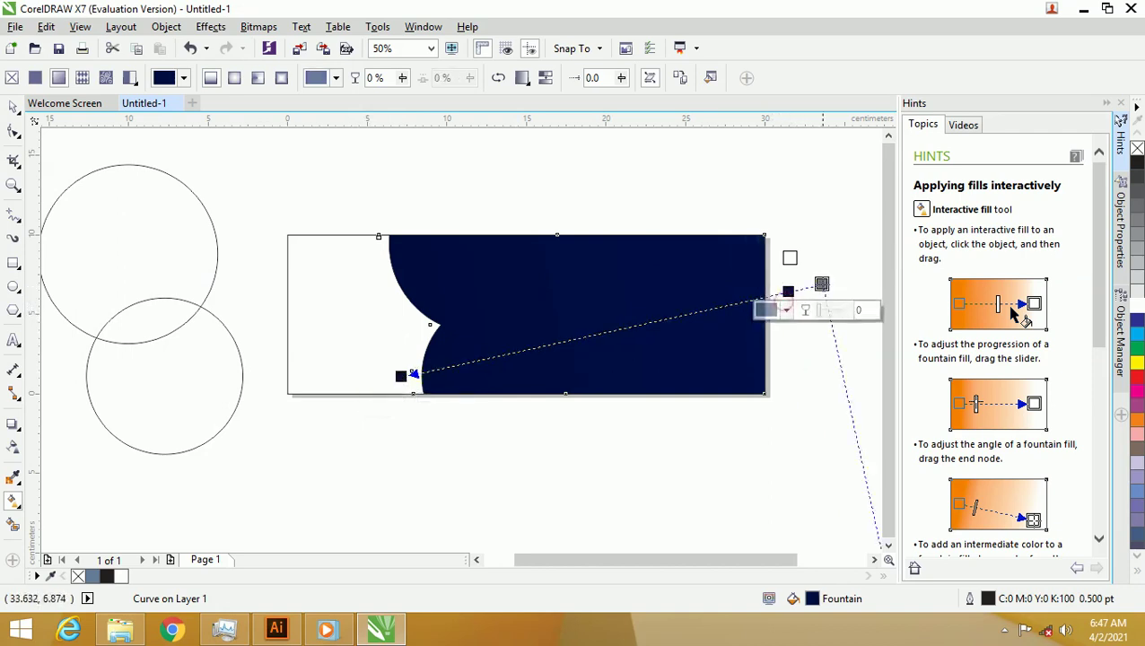
left_click(14, 106)
left_click(400, 143)
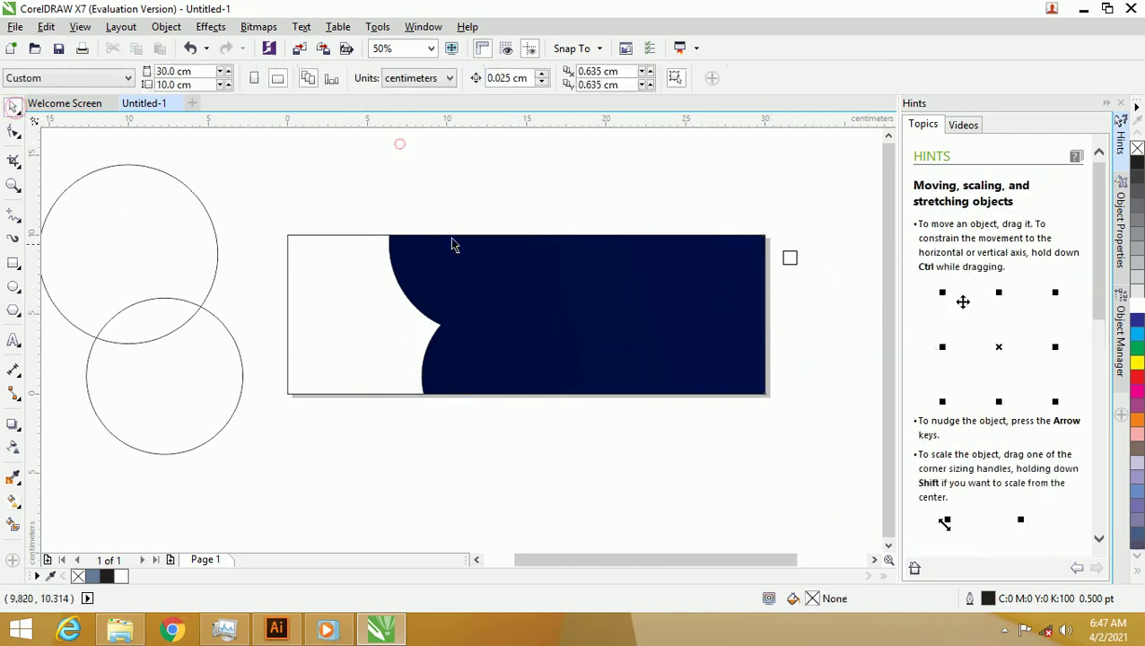
- Apply a one-step outside contour with an offset of about 0.5 cm to the white left shape
scroll(507, 302, "up", 2)
scroll(509, 292, "down", 2)
left_click(347, 264)
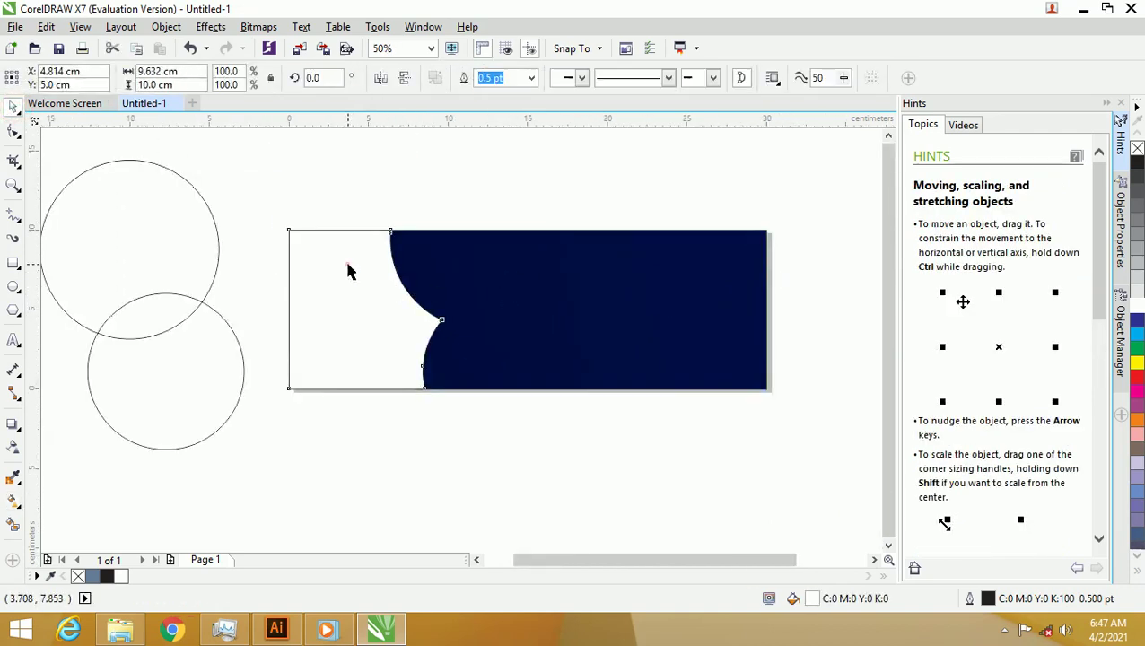
mouse_move(342, 274)
left_mouse_down()
mouse_move(329, 274)
mouse_move(342, 273)
left_mouse_up()
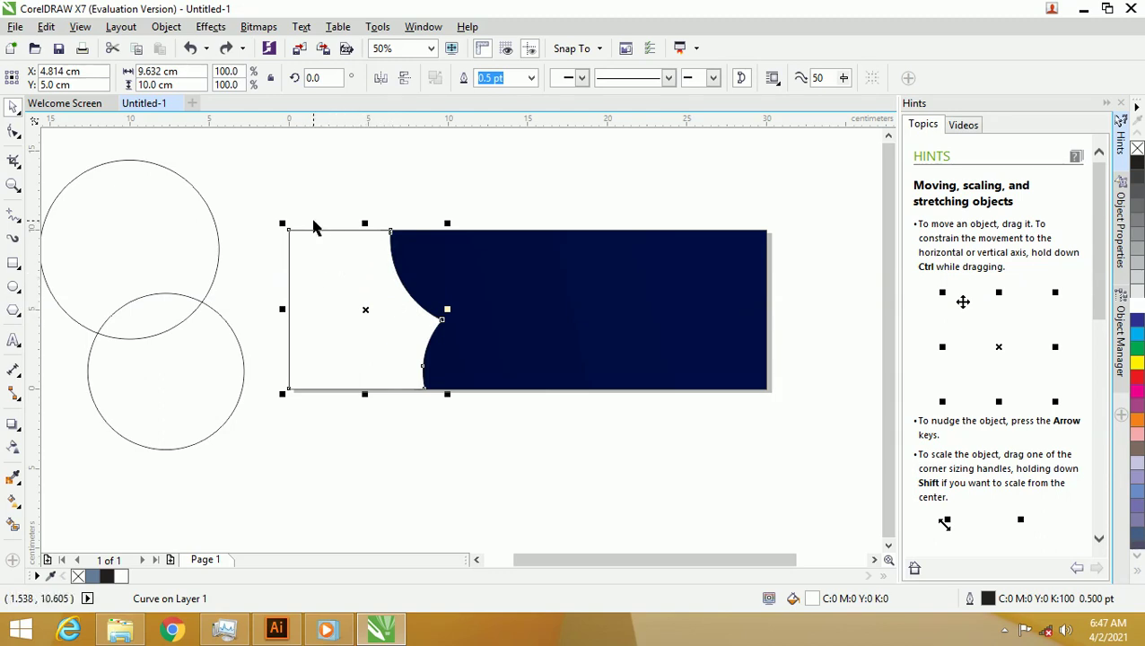
left_click(12, 426)
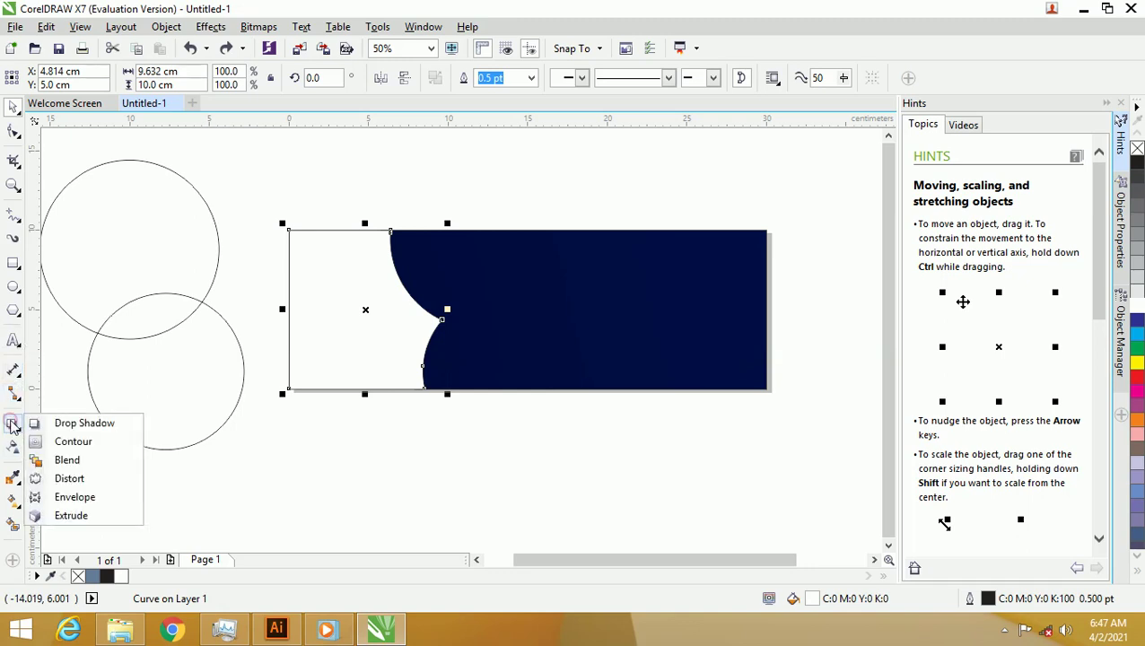
left_click(67, 442)
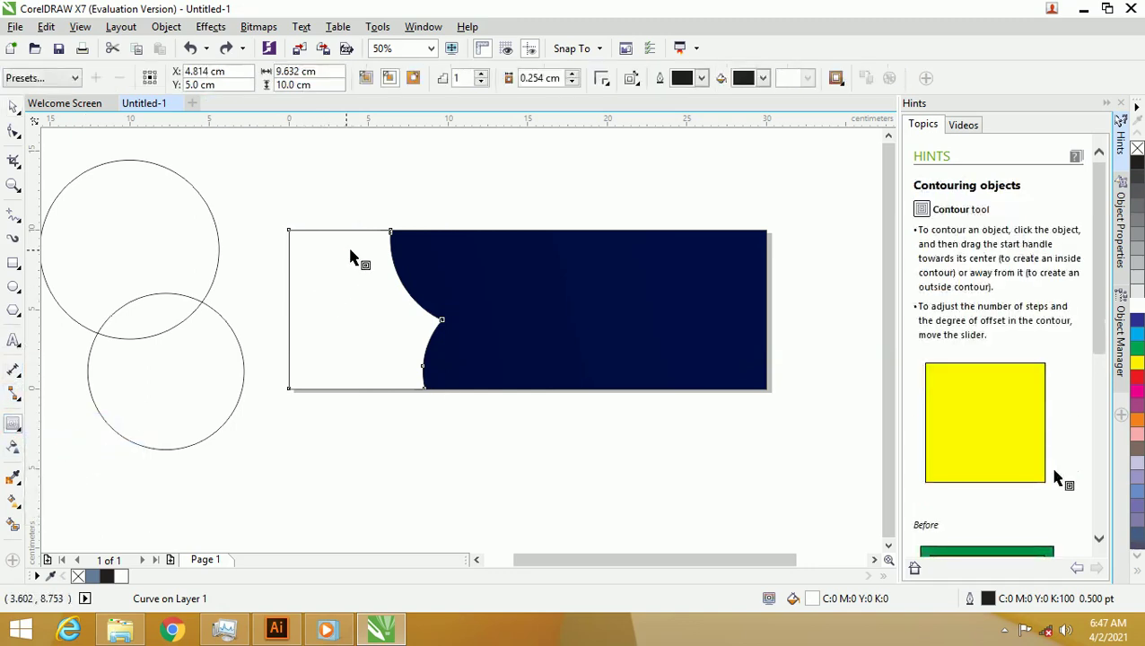
mouse_move(354, 235)
left_mouse_down()
mouse_move(358, 225)
mouse_move(346, 230)
left_mouse_up()
scroll(378, 248, "up", 2)
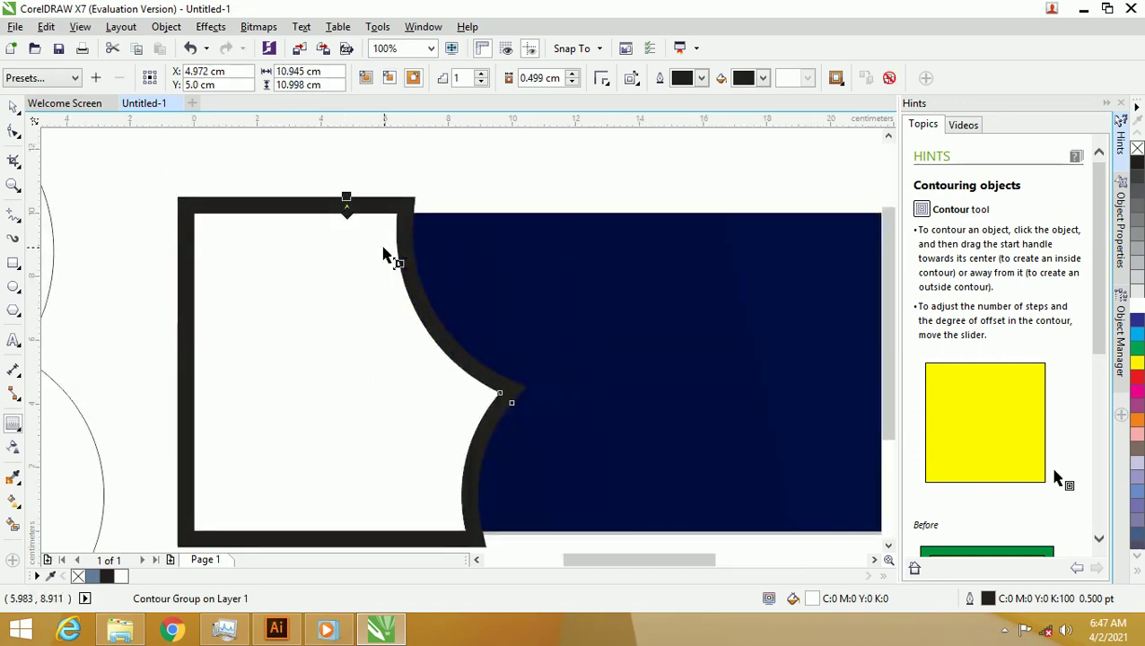
scroll(396, 250, "down", 1)
scroll(391, 248, "down", 1)
scroll(396, 241, "up", 1)
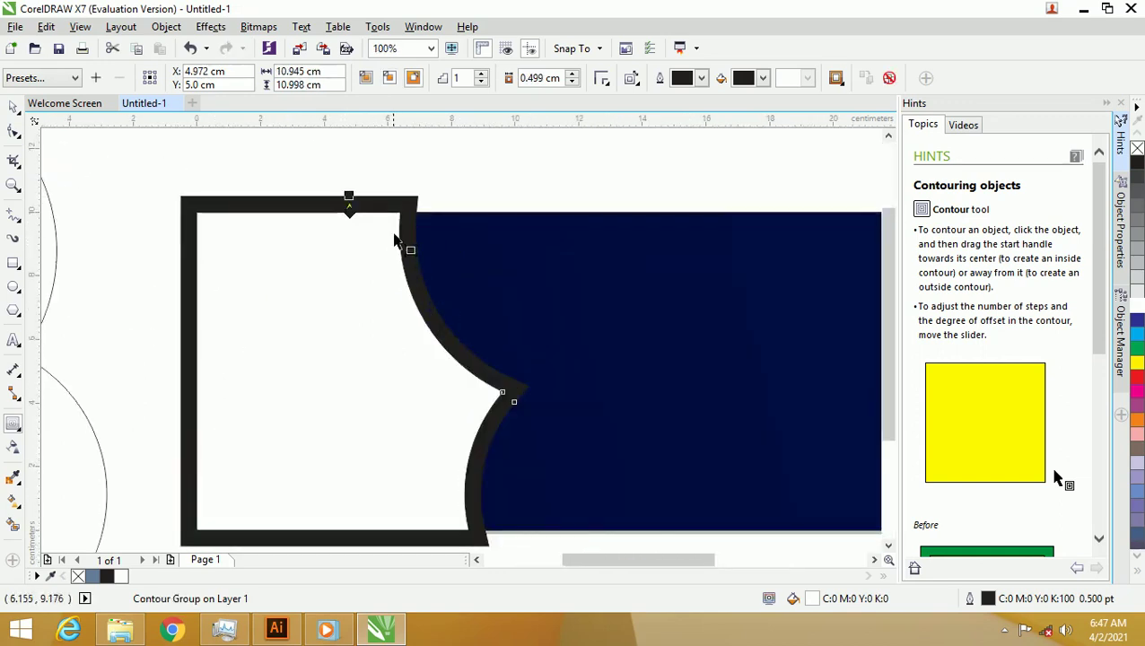
- Break the contour group apart so the border around the white shape becomes a separate curve, keeping it in place
right_click(404, 205)
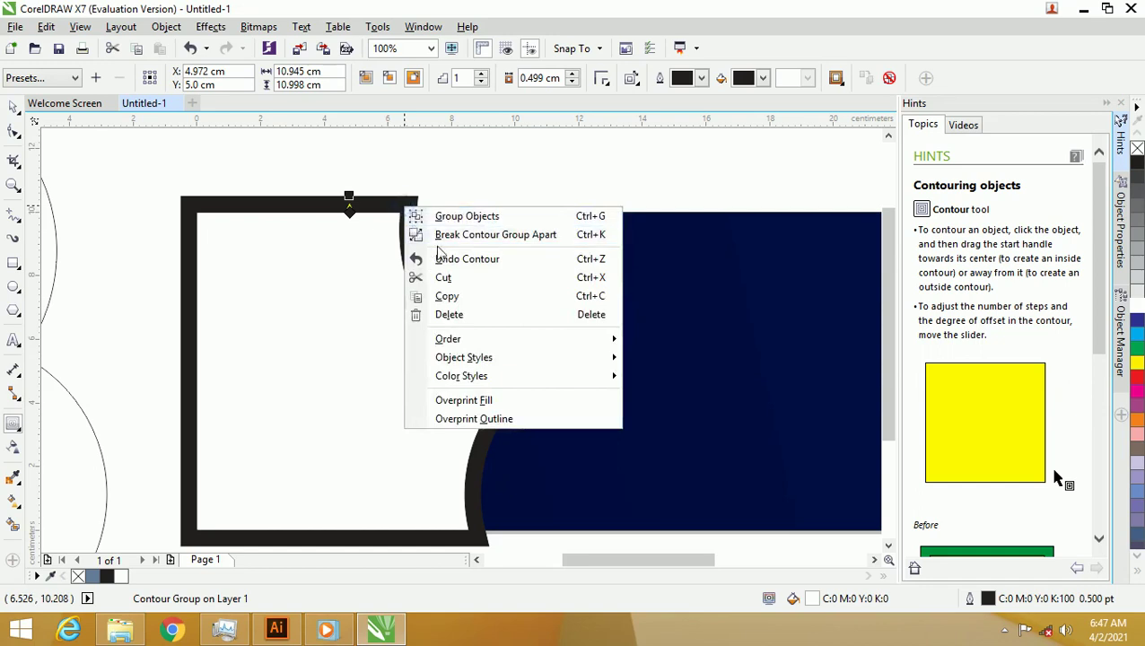
left_click(495, 234)
left_click(12, 106)
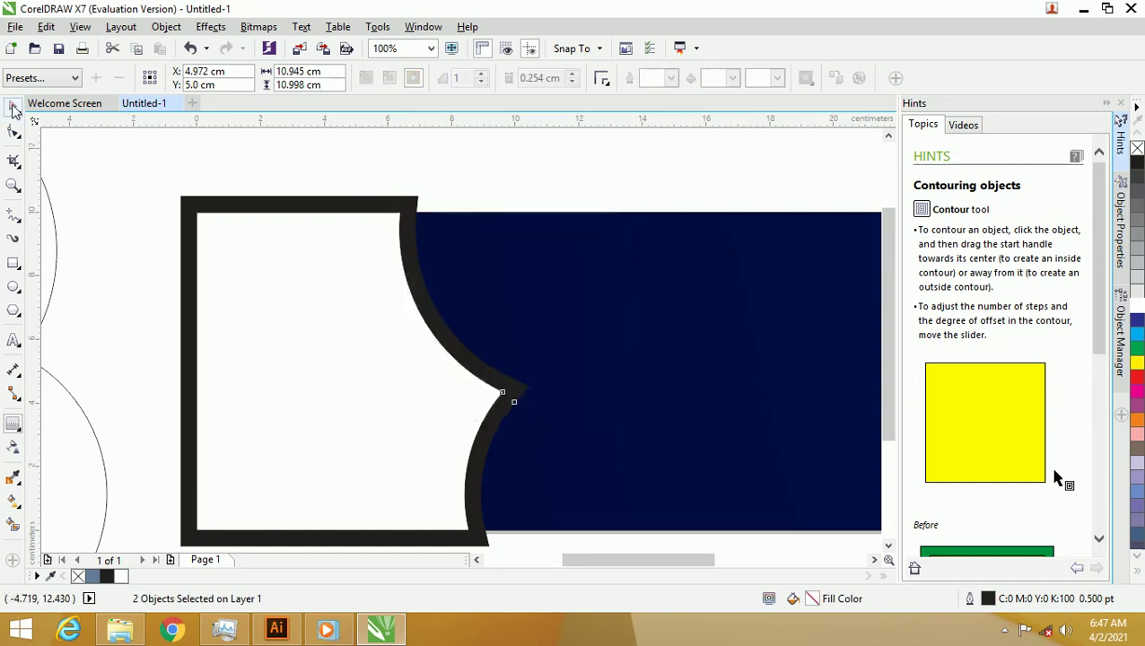
left_click(453, 188)
left_click_drag(408, 209, 410, 196)
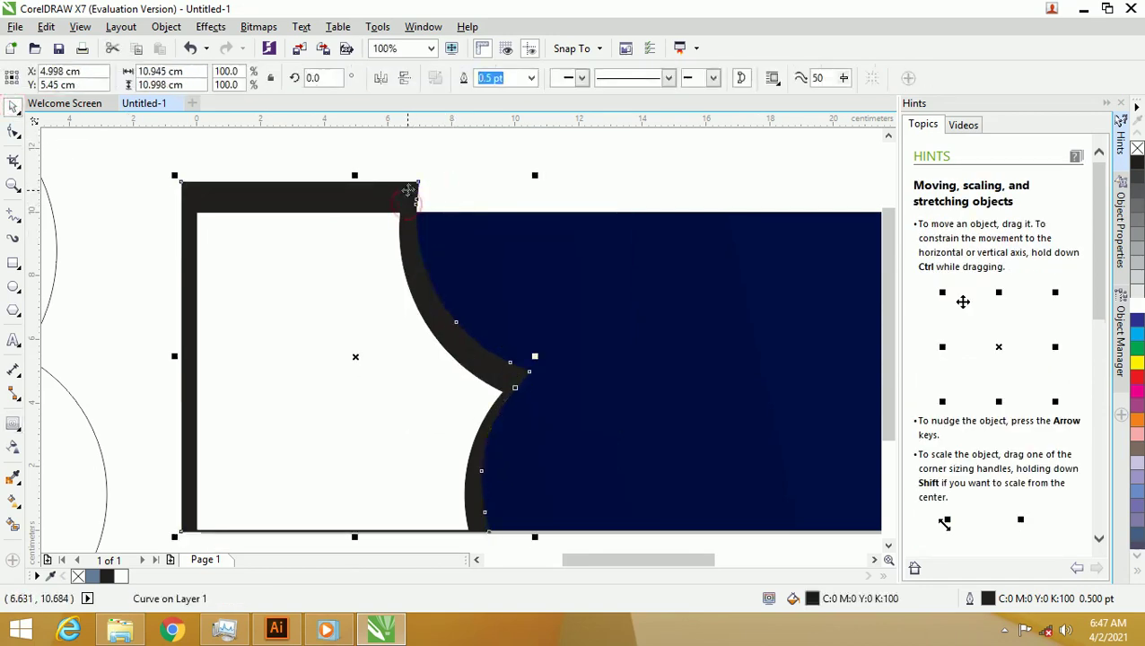
key("ctrl+z")
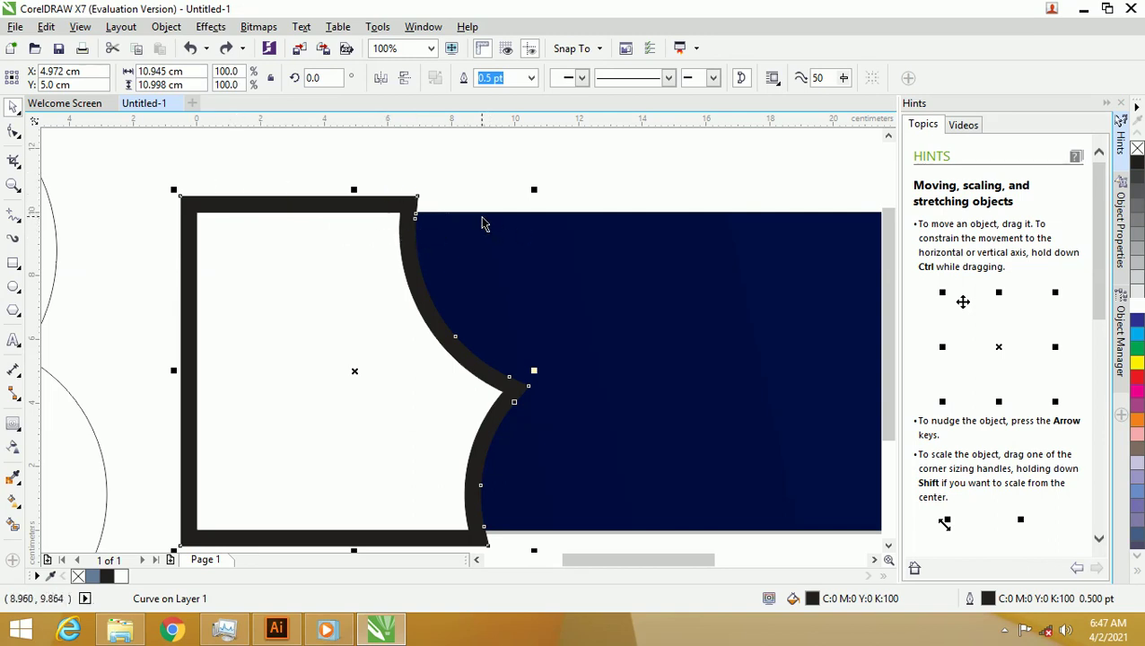
- Apply a linear fountain fill to the border from its left edge to beyond its upper right corner, with end colour #B07800
left_click(14, 503)
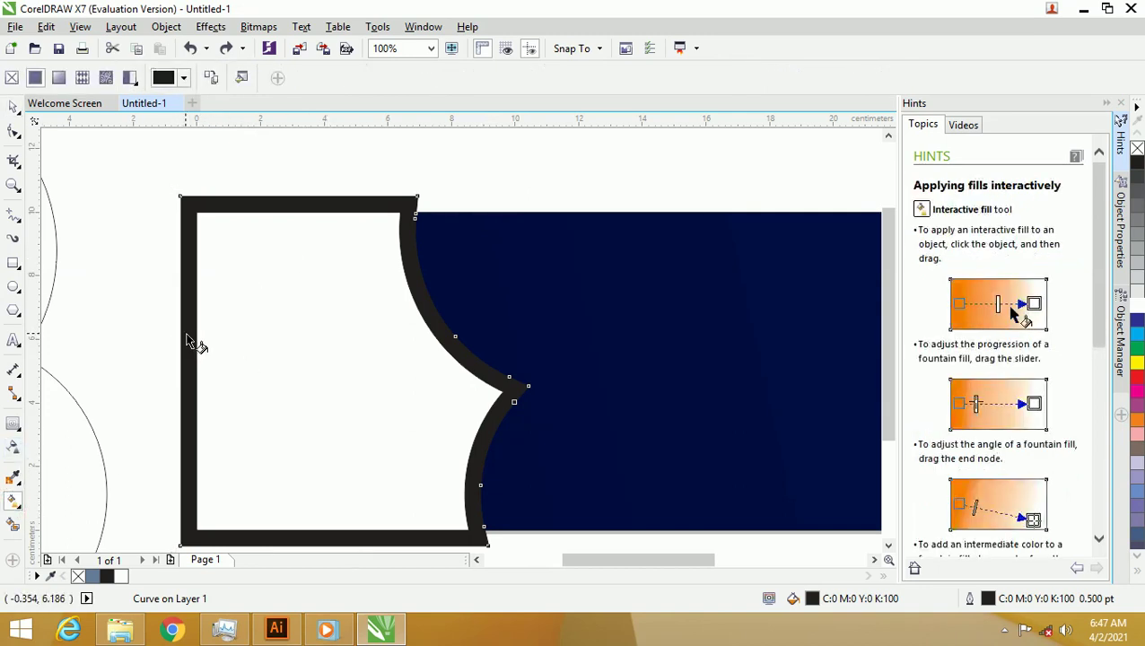
left_click_drag(244, 300, 479, 189)
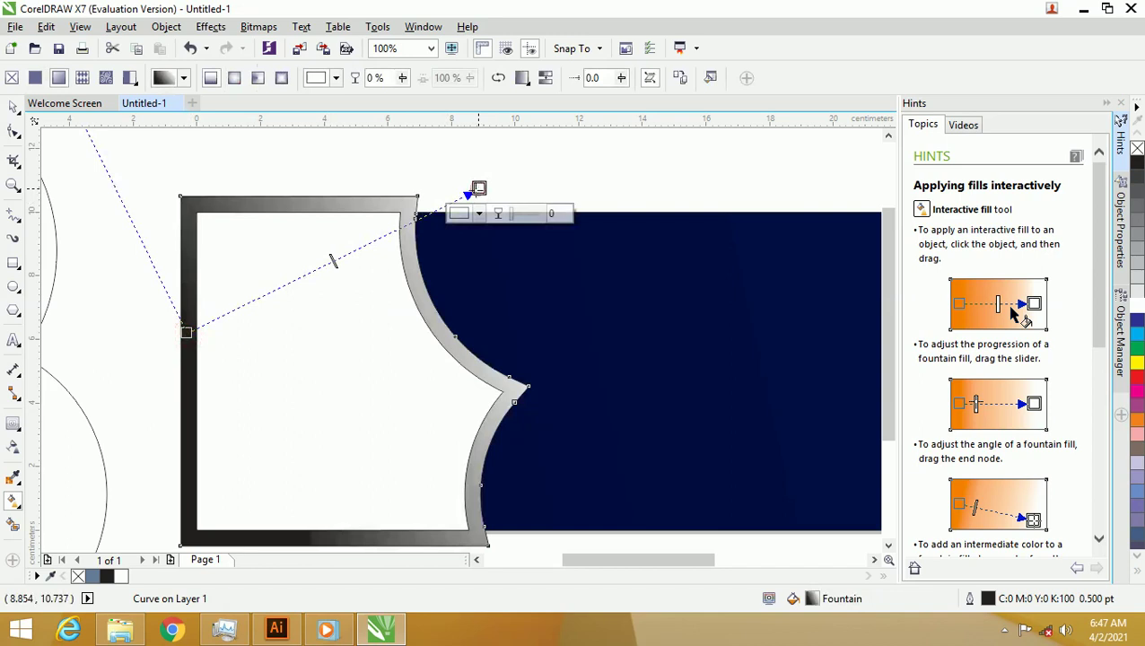
left_click(478, 213)
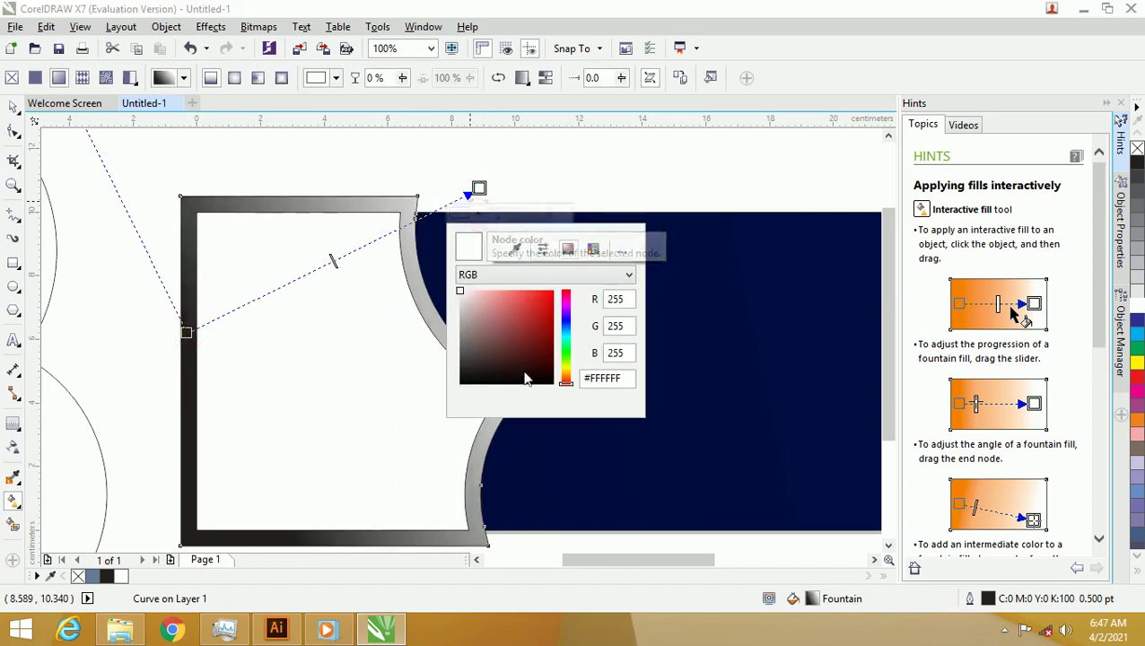
left_click_drag(566, 386, 571, 379)
left_click_drag(553, 325, 557, 318)
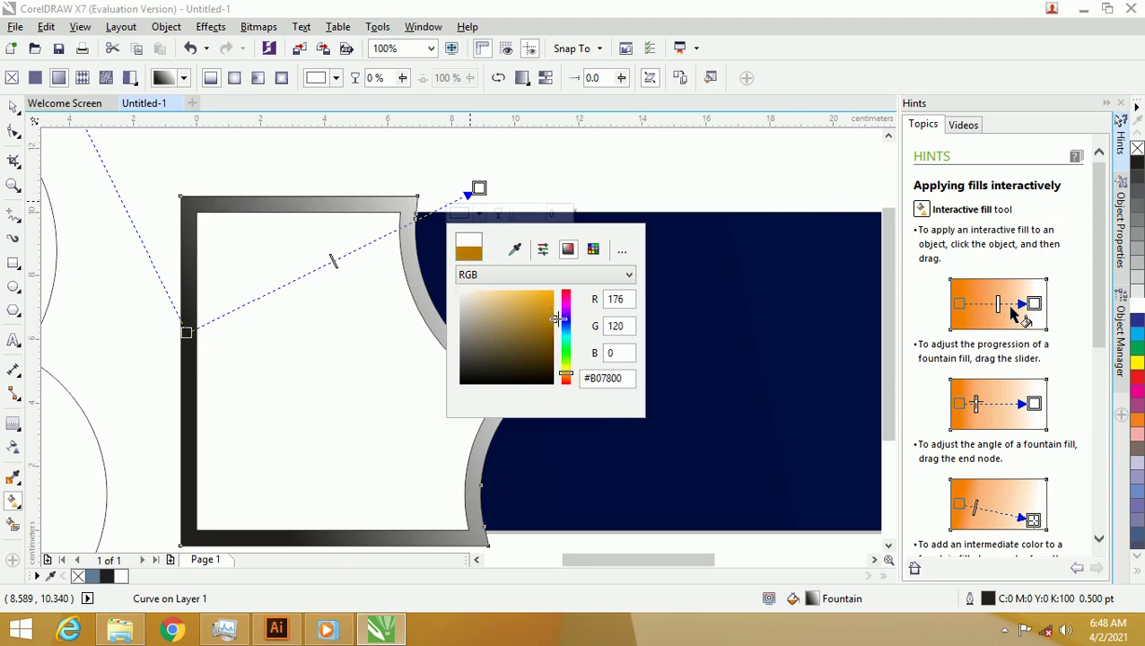
- Add an intermediate colour stop at 51% of the border's fountain fill and set it to #FFD940
left_click(337, 263)
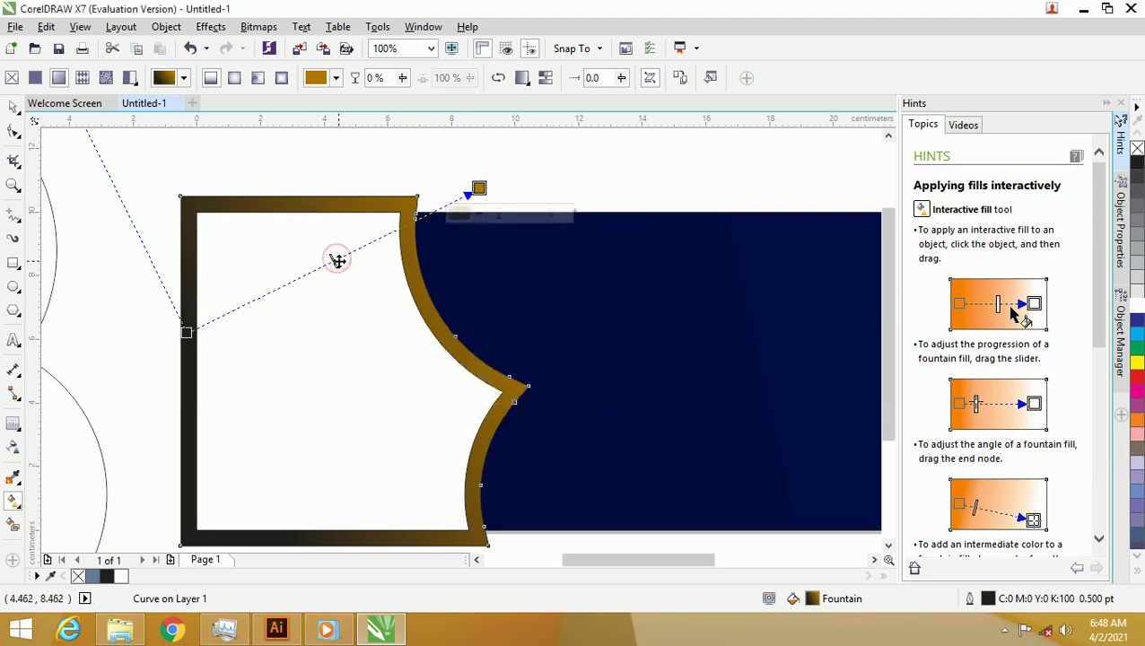
double_click(335, 260)
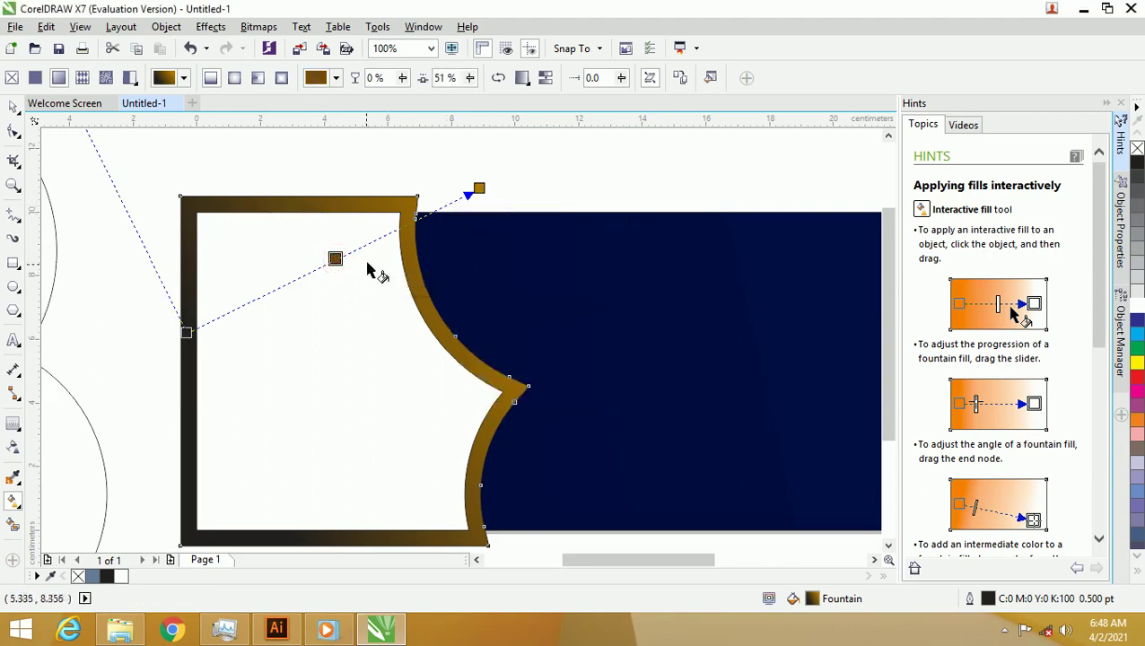
mouse_move(335, 259)
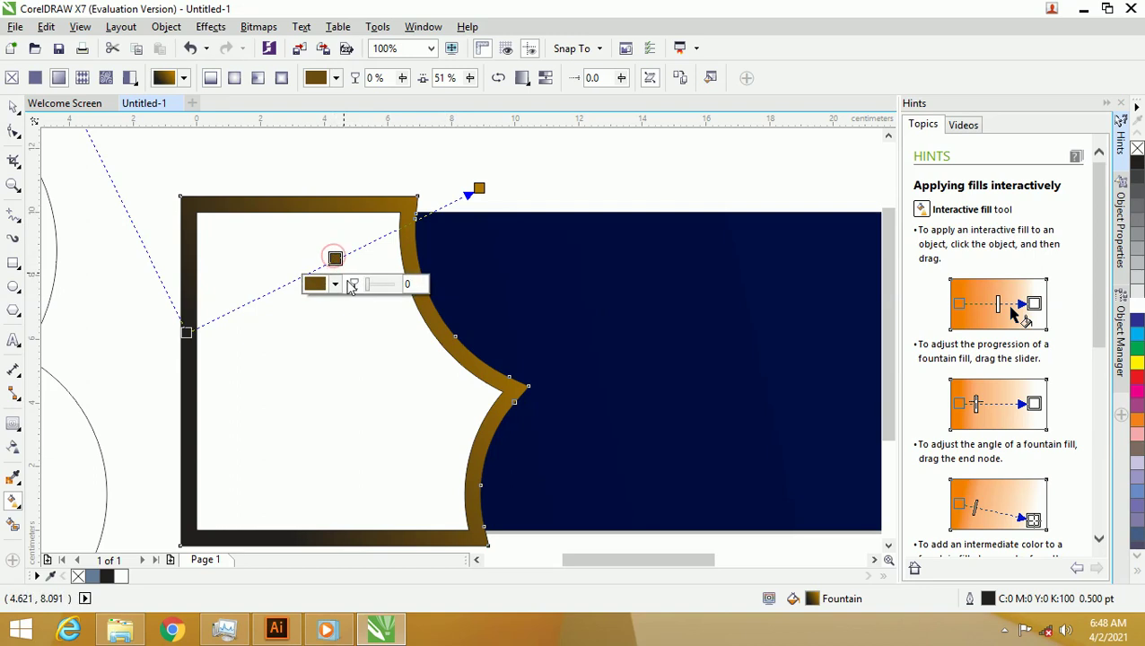
left_click(336, 282)
left_click_drag(398, 422, 410, 422)
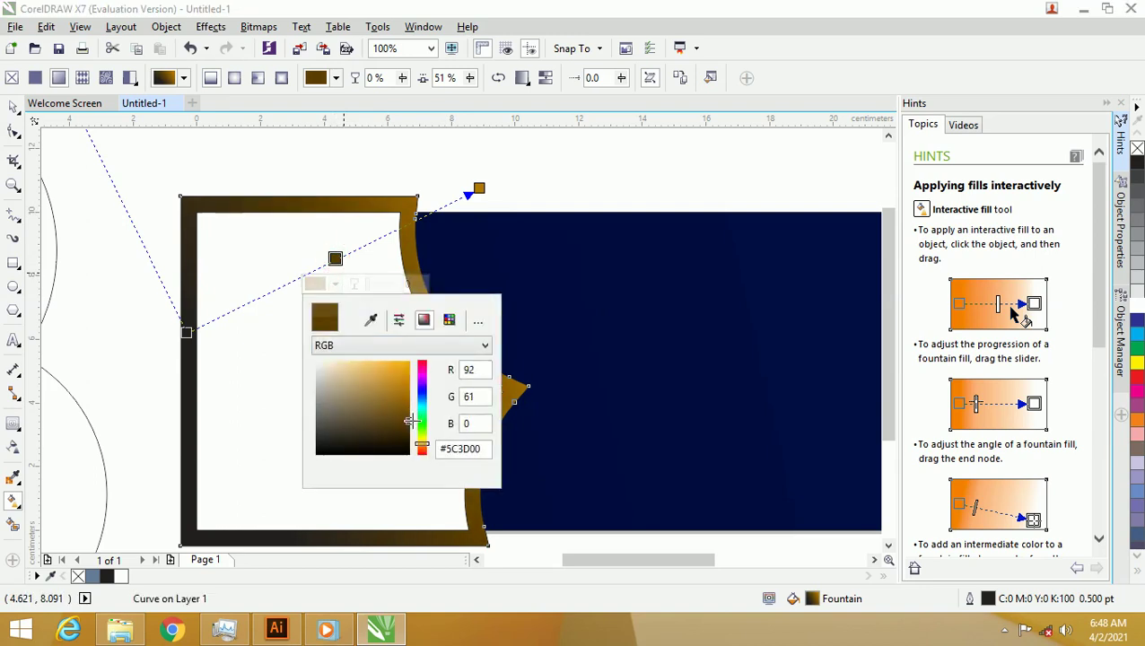
left_click_drag(422, 448, 422, 441)
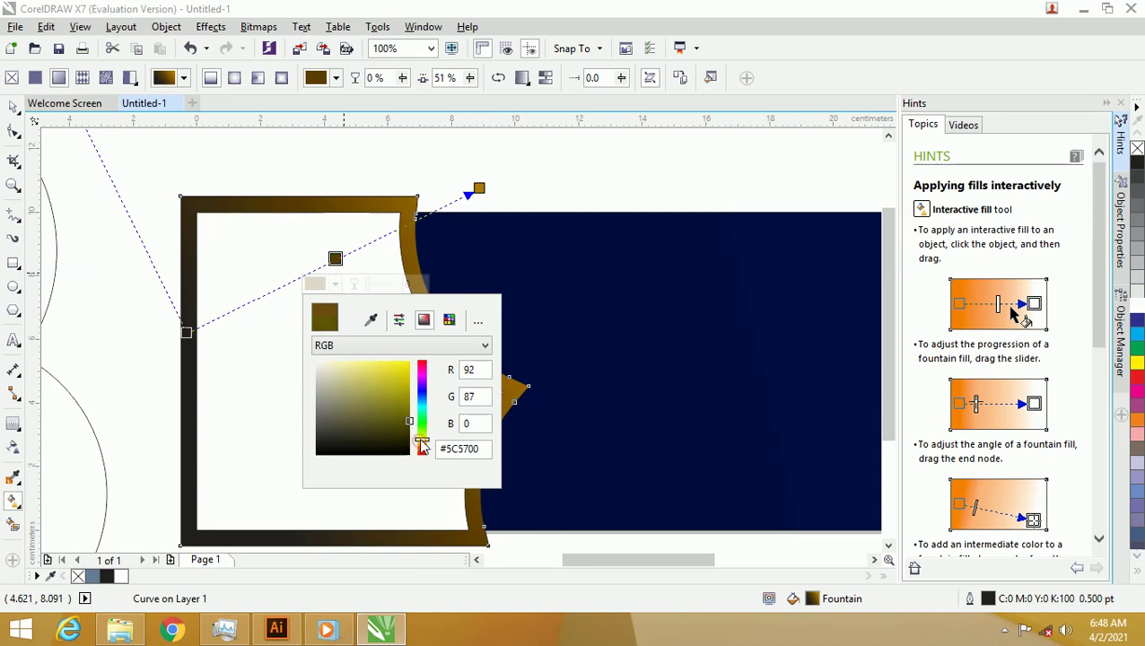
left_click_drag(419, 402, 416, 394)
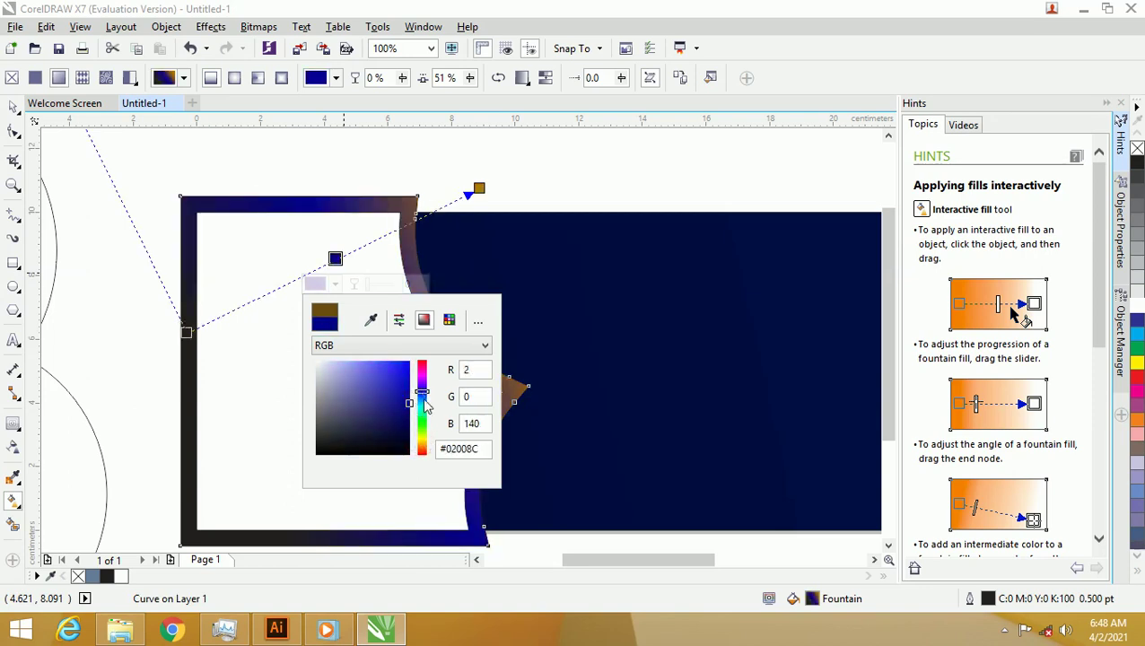
mouse_move(420, 403)
left_mouse_down()
mouse_move(421, 430)
mouse_move(411, 390)
left_mouse_up()
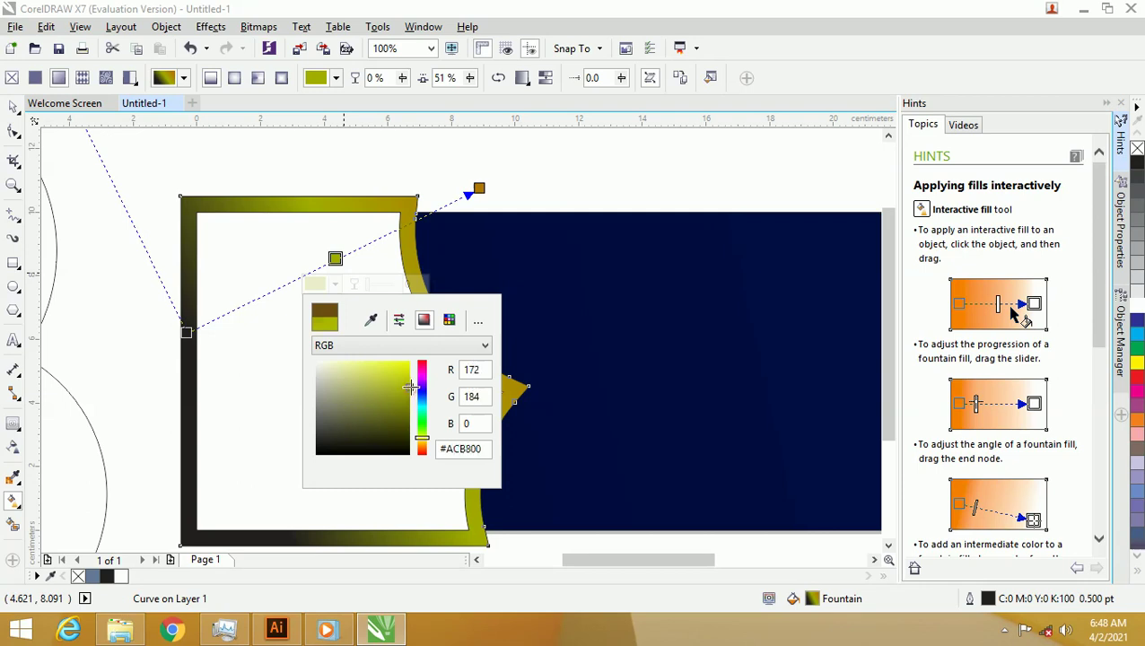
left_click_drag(424, 449, 422, 453)
left_click_drag(409, 395, 413, 359)
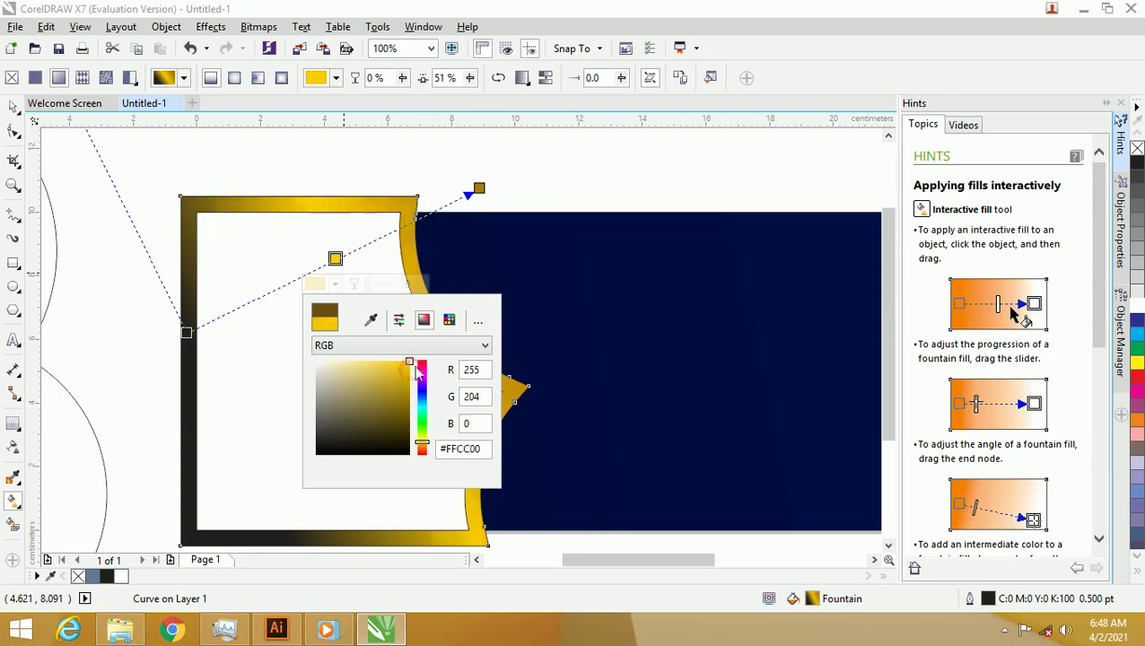
left_click_drag(423, 452, 424, 450)
left_click_drag(413, 372, 386, 357)
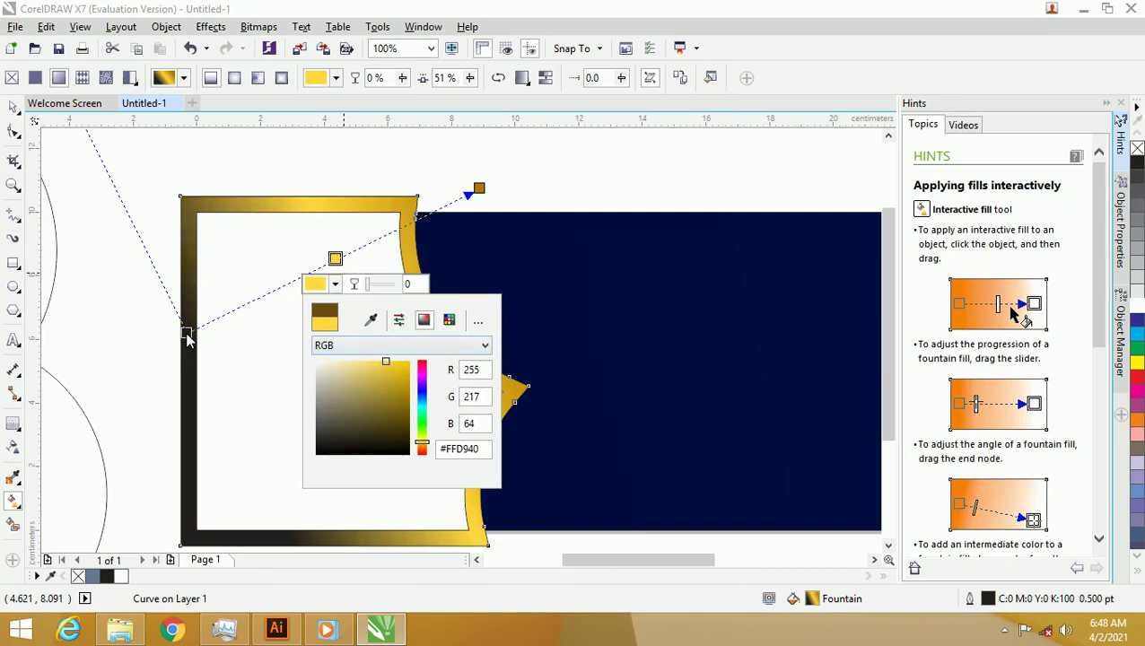
- Lower the fountain fill's end point to the page's top edge and add another gold stop, positioned at 14%
left_click_drag(479, 190, 478, 212)
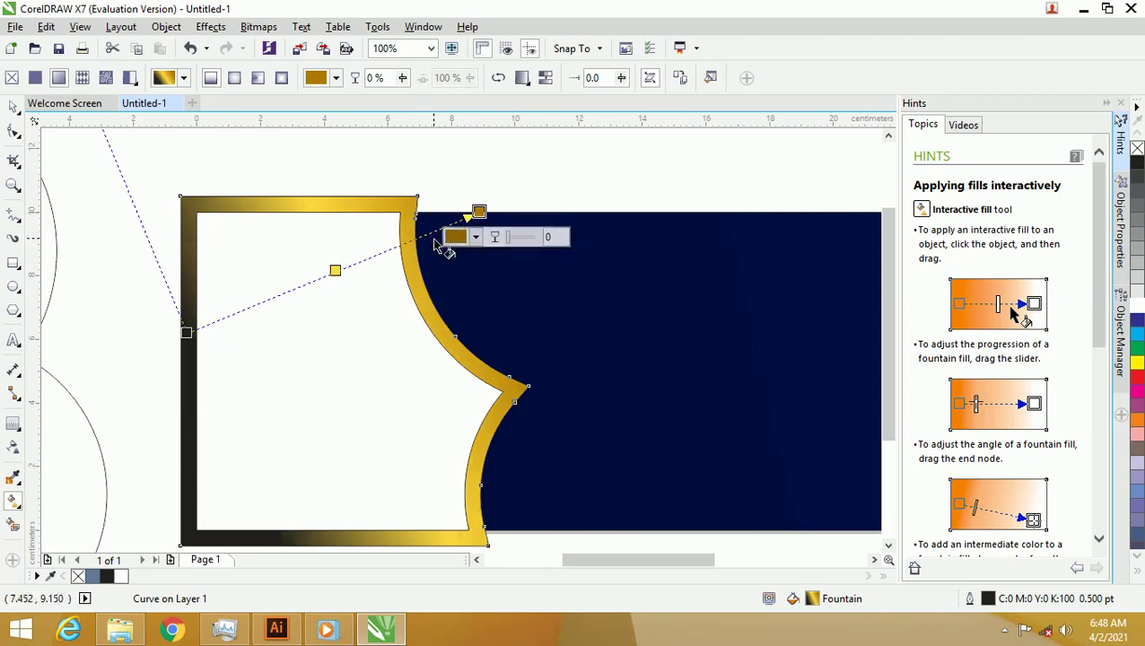
left_click(422, 252)
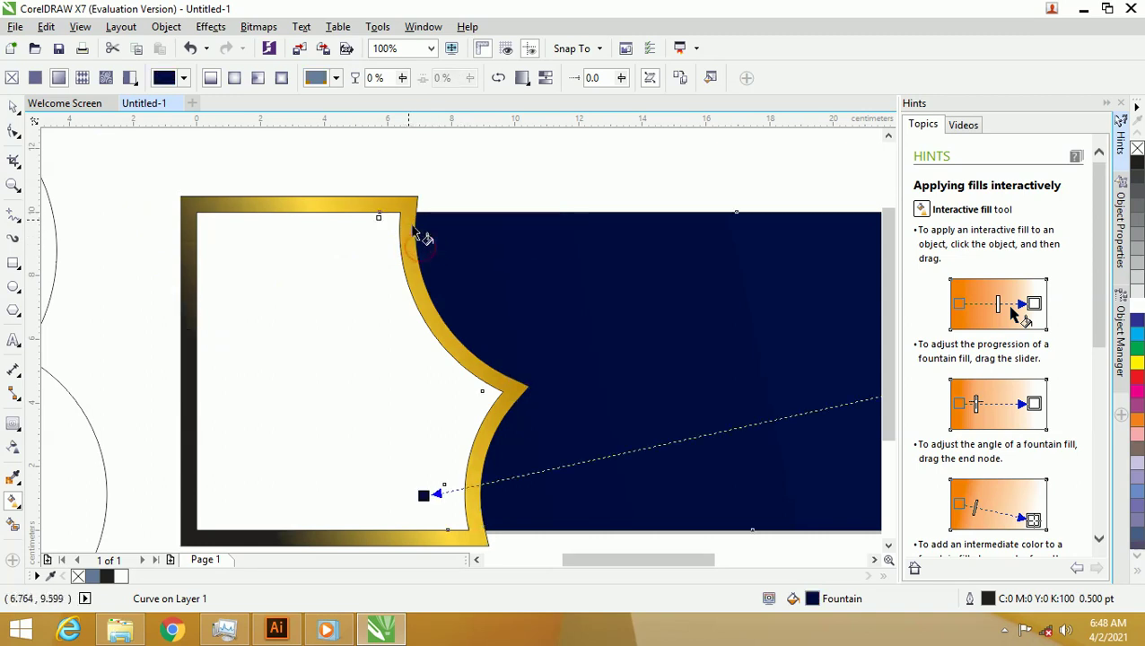
left_click(418, 228)
double_click(422, 237)
left_click_drag(421, 236, 227, 315)
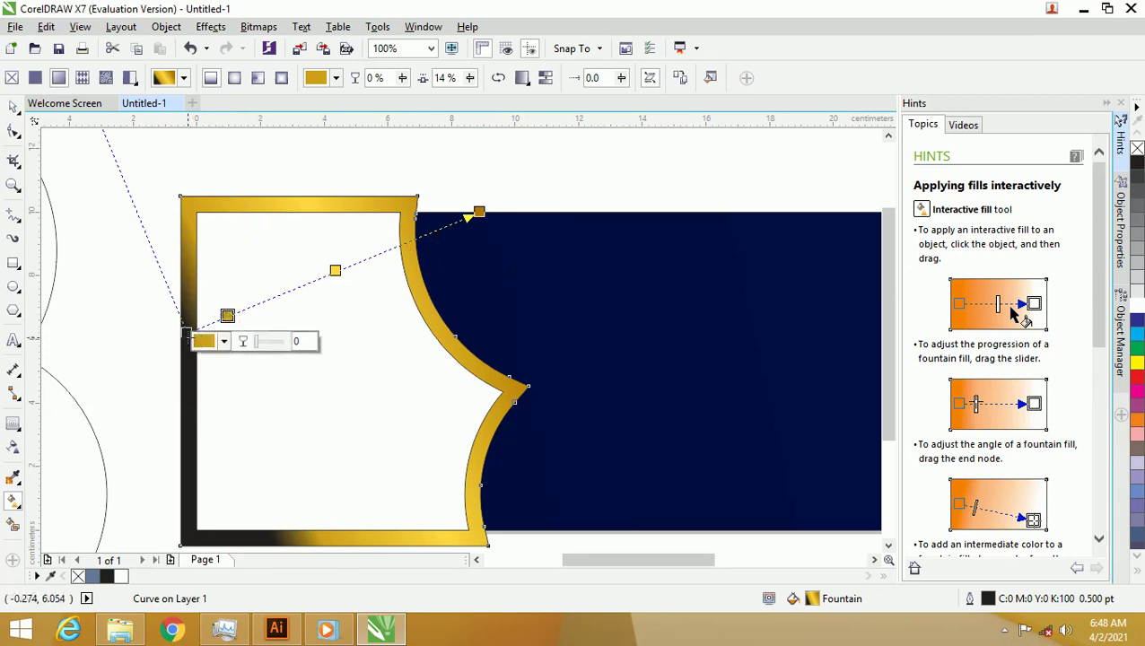
- Try to sample a gold colour near the border's upper right corner for the fountain fill's black starting stop
left_click(186, 334)
left_click(183, 358)
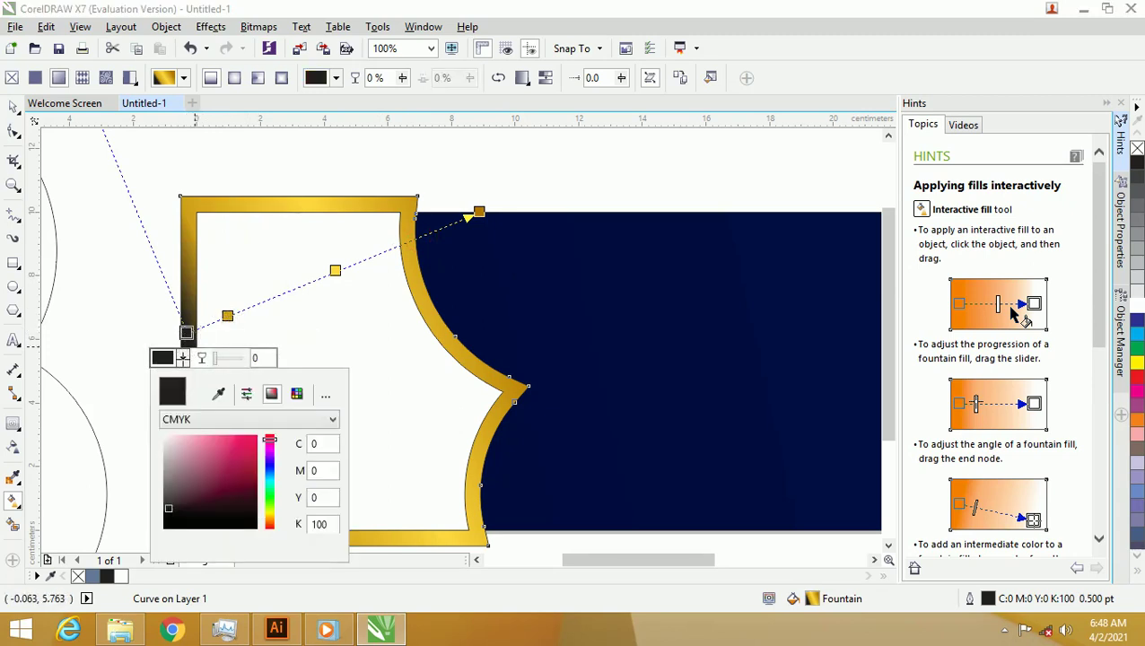
left_click(211, 389)
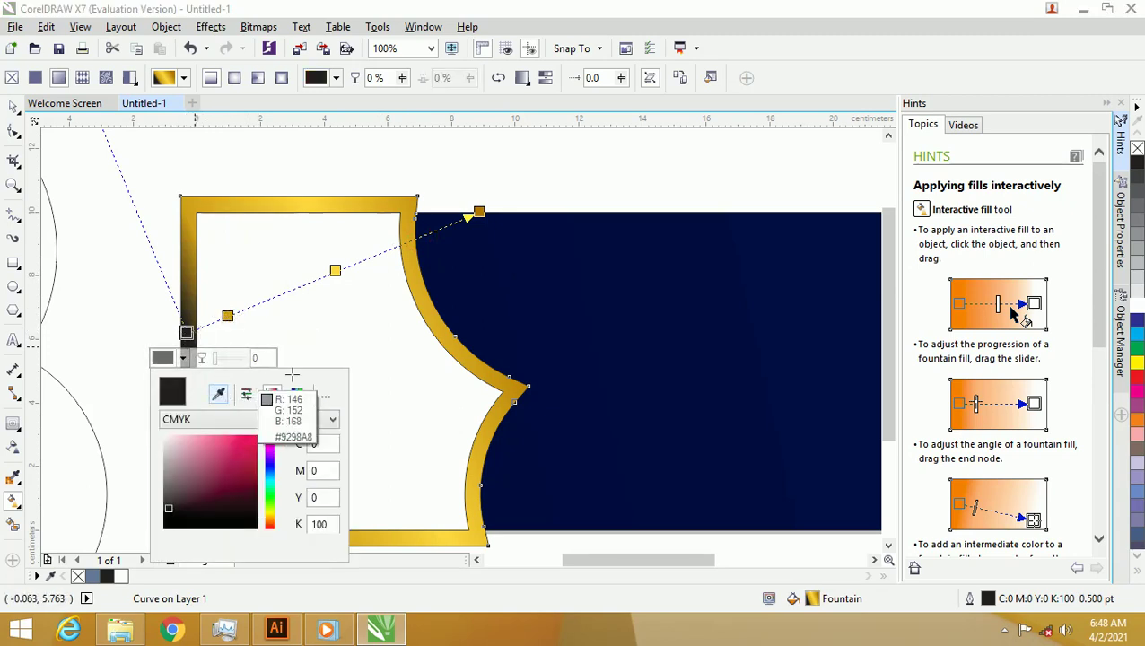
left_click(471, 217)
left_click(416, 197)
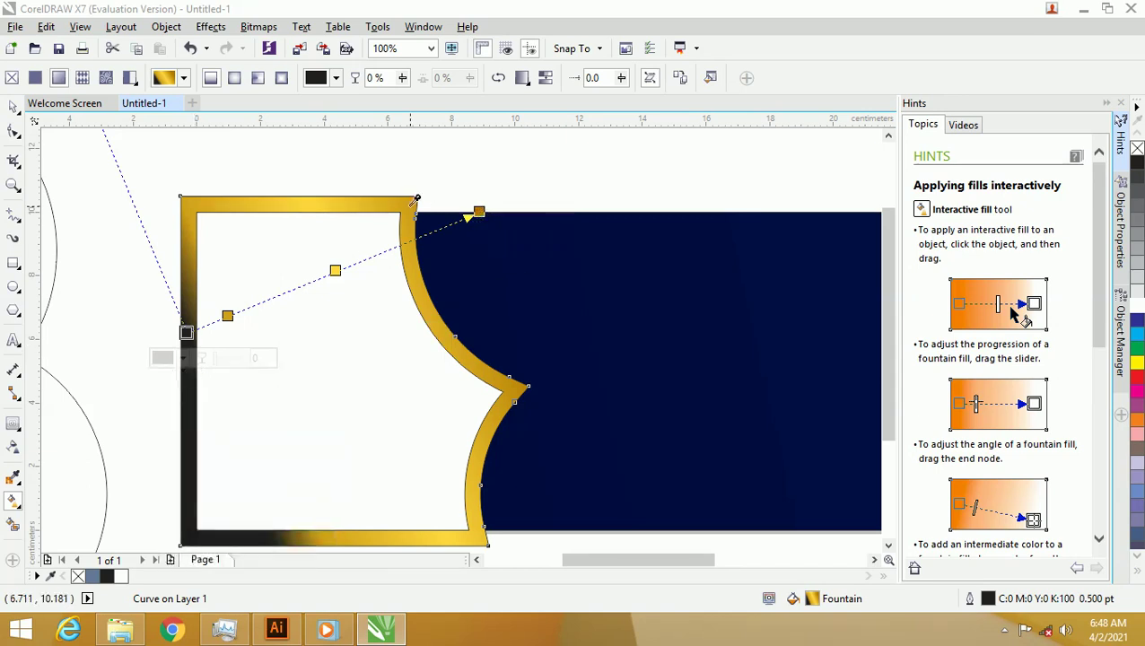
- Set the fountain fill's black starting stop to the gold sampled from the border's pointed tip
left_click(187, 330)
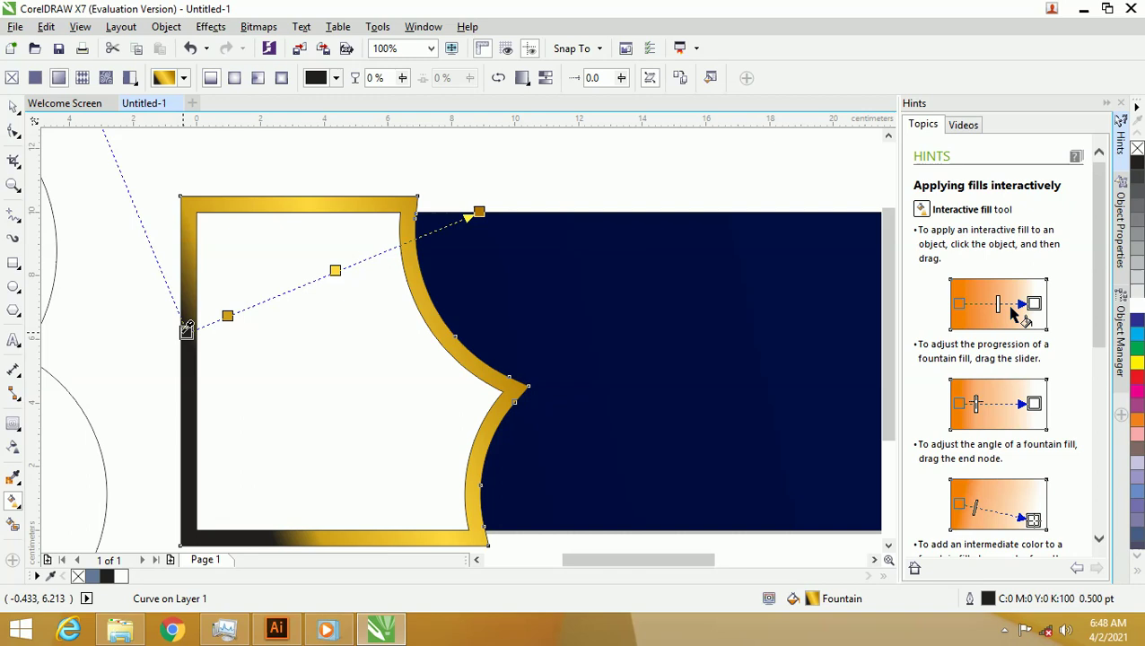
left_click(183, 358)
left_click(221, 388)
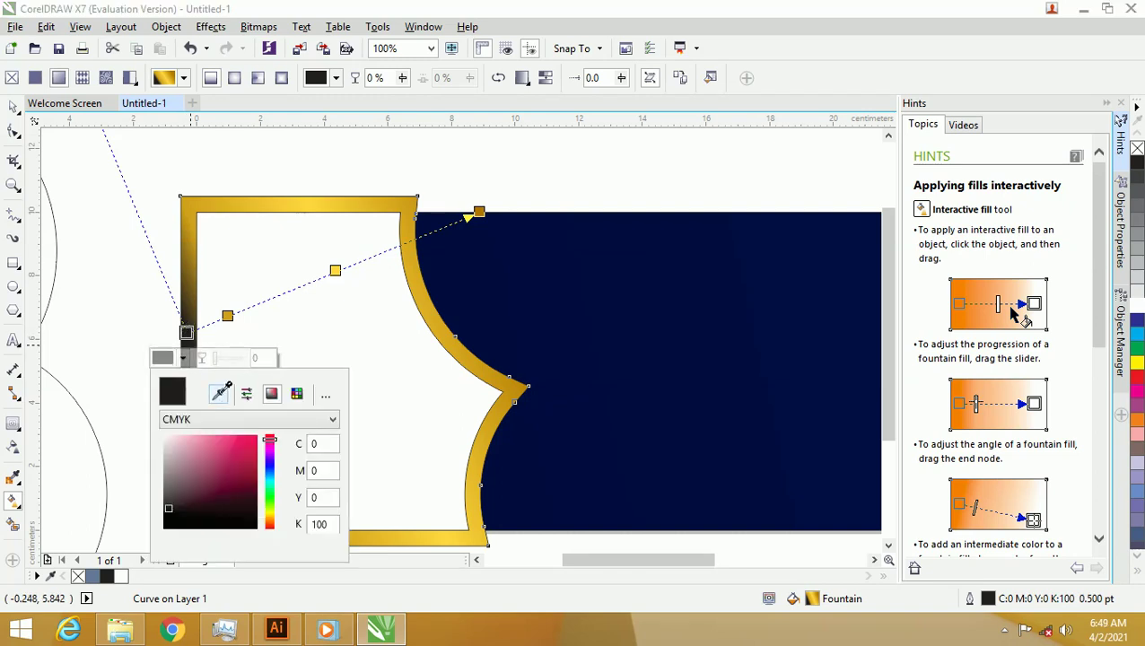
left_click(514, 385)
left_click(18, 115)
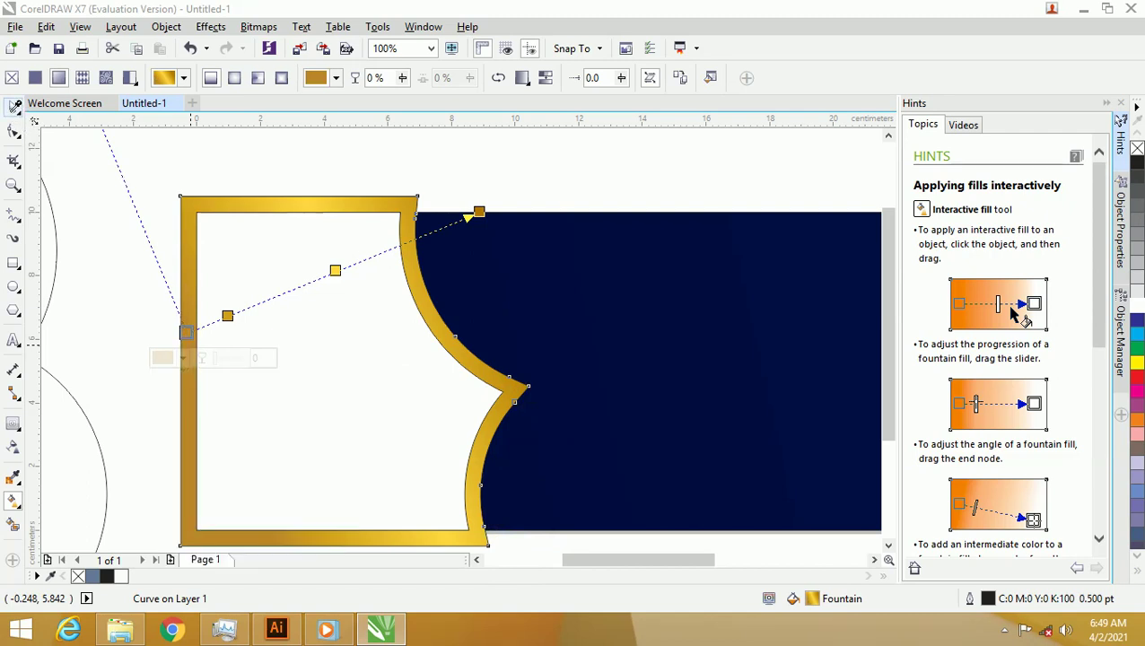
left_click(223, 141)
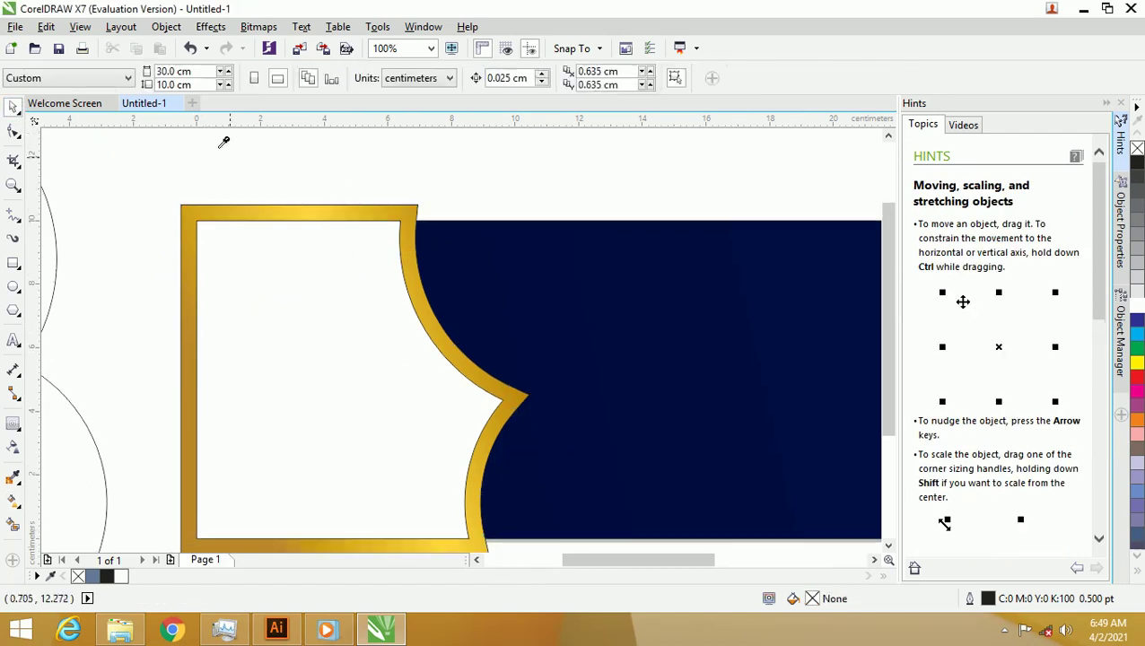
- Remove the outlines from the gold border, the white left shape and the navy right shape
left_click(326, 201)
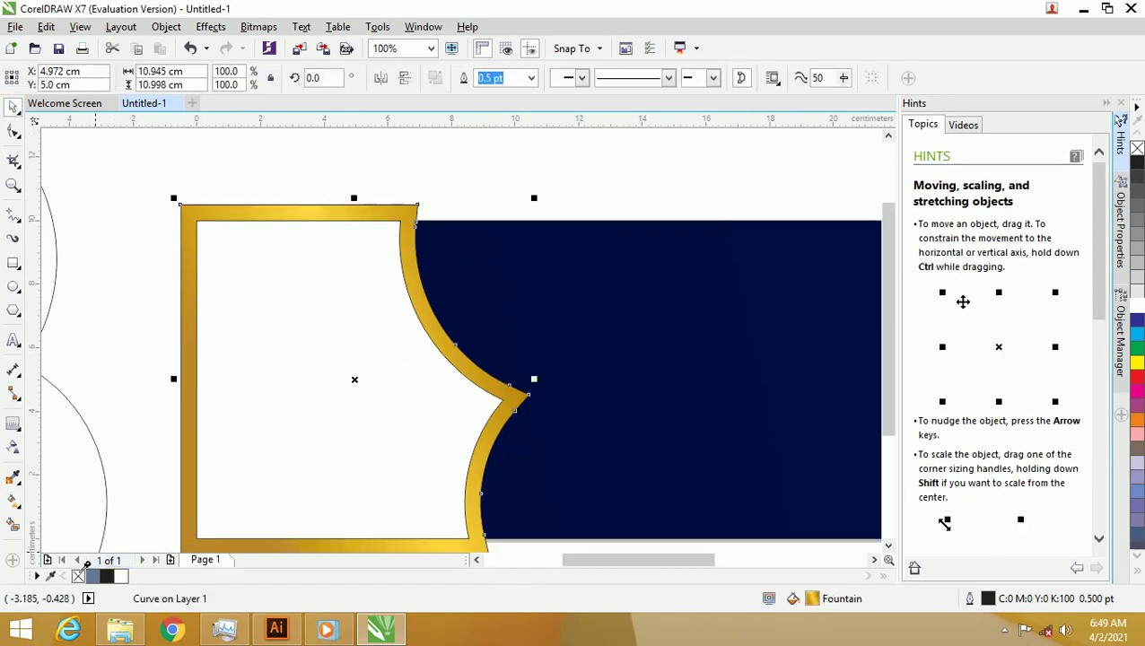
left_click(145, 365)
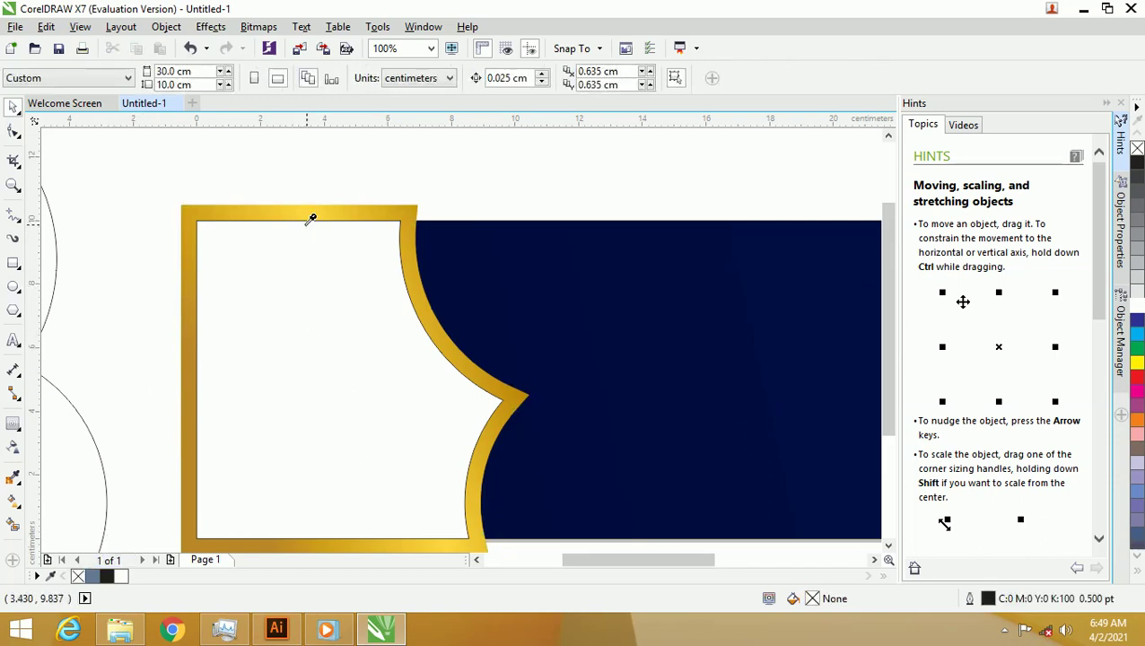
scroll(310, 220, "down", 1)
left_click_drag(206, 179, 764, 442)
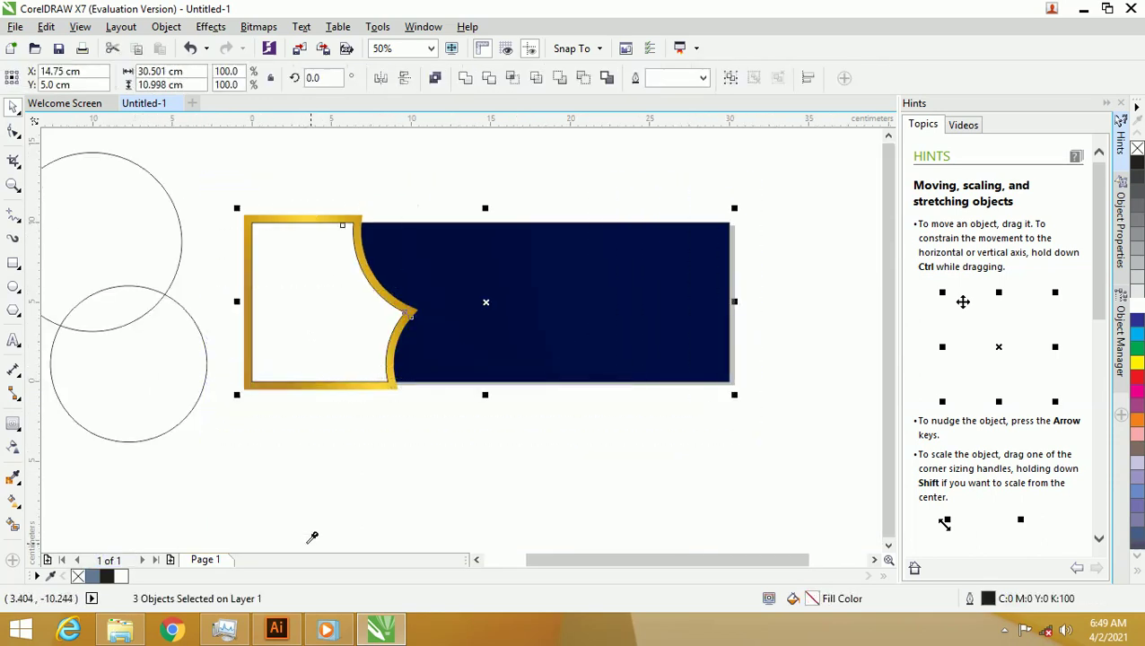
right_click(78, 576)
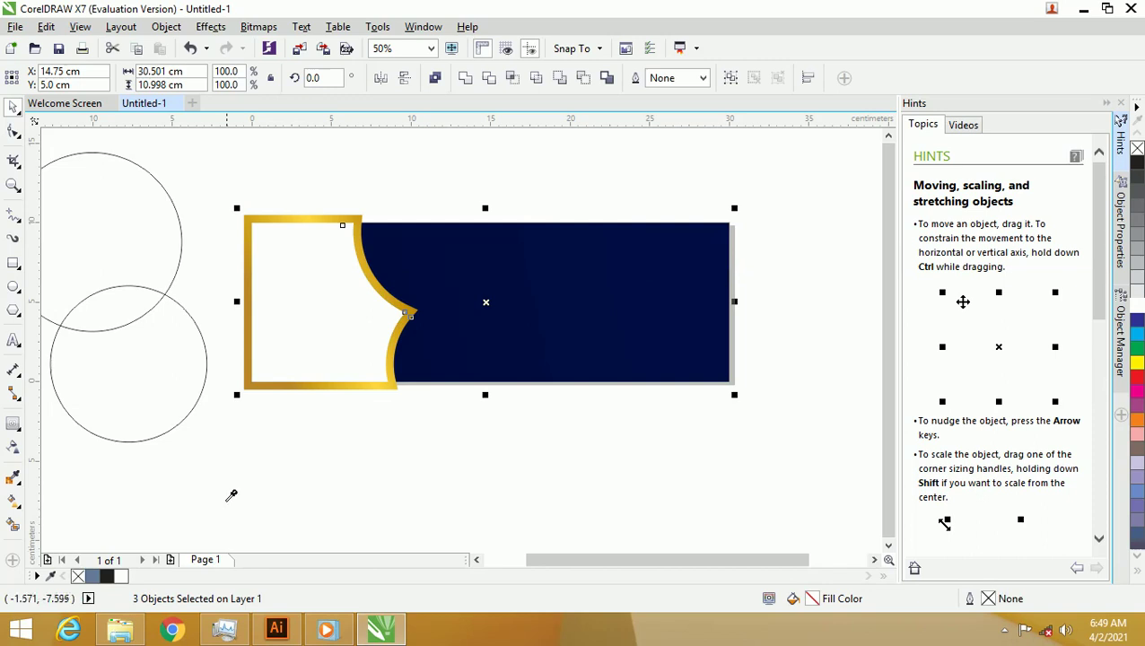
key("Escape")
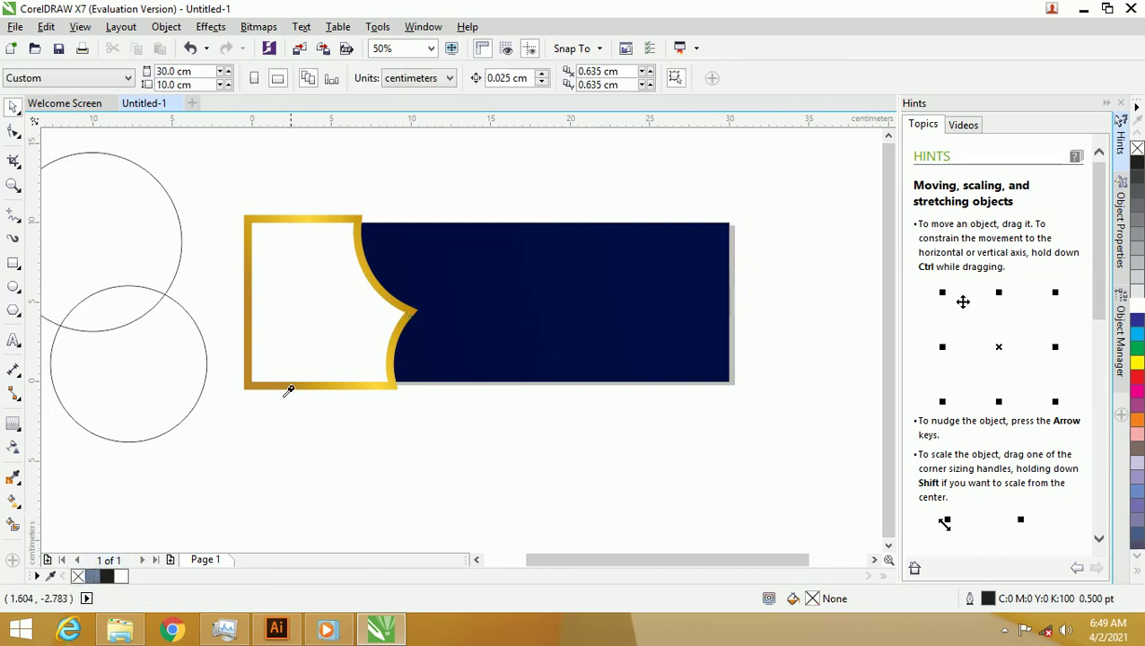
scroll(327, 306, "up", 1)
scroll(319, 298, "down", 1)
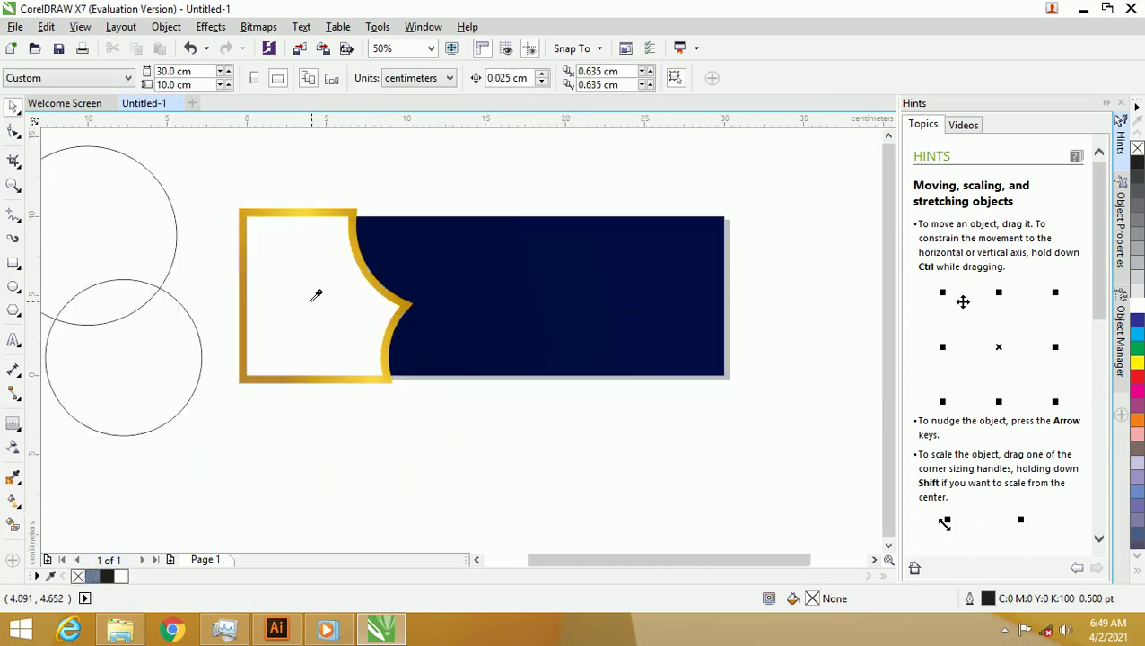
- Create a page-sized rectangle of 30 × 10 cm
left_click(361, 238)
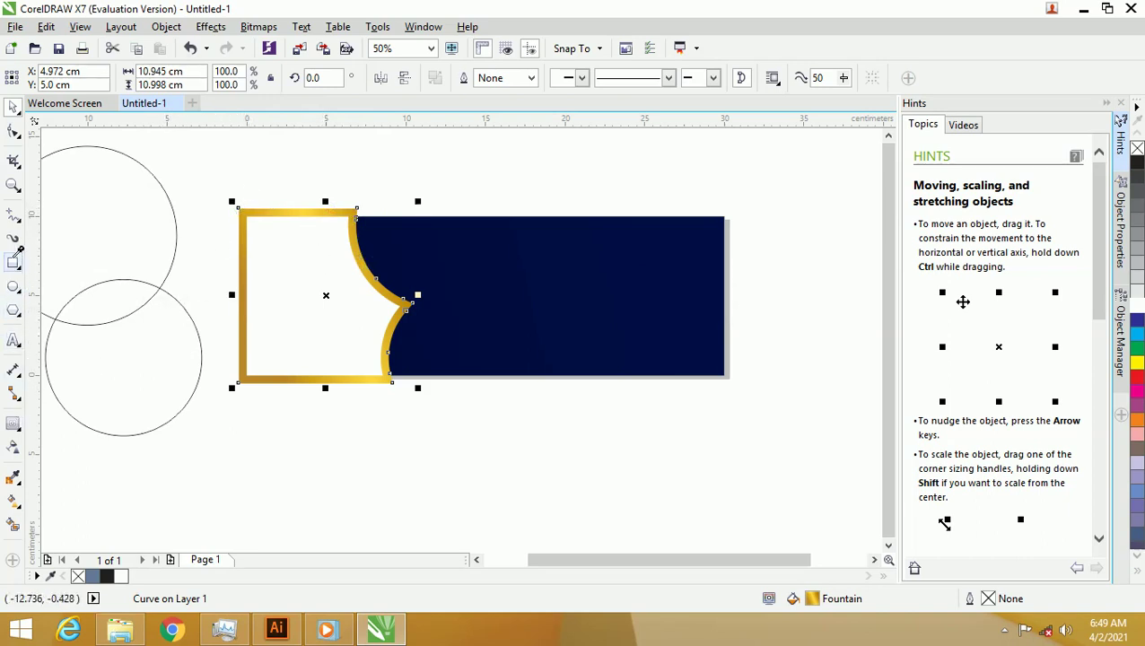
left_click(14, 259)
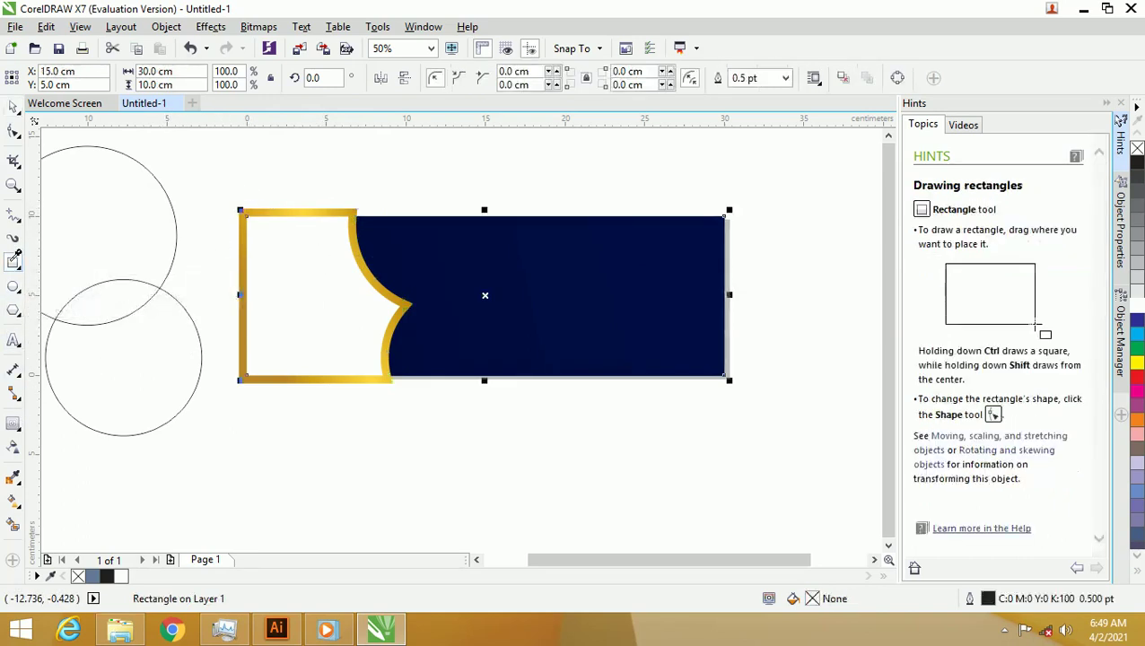
left_click(14, 106)
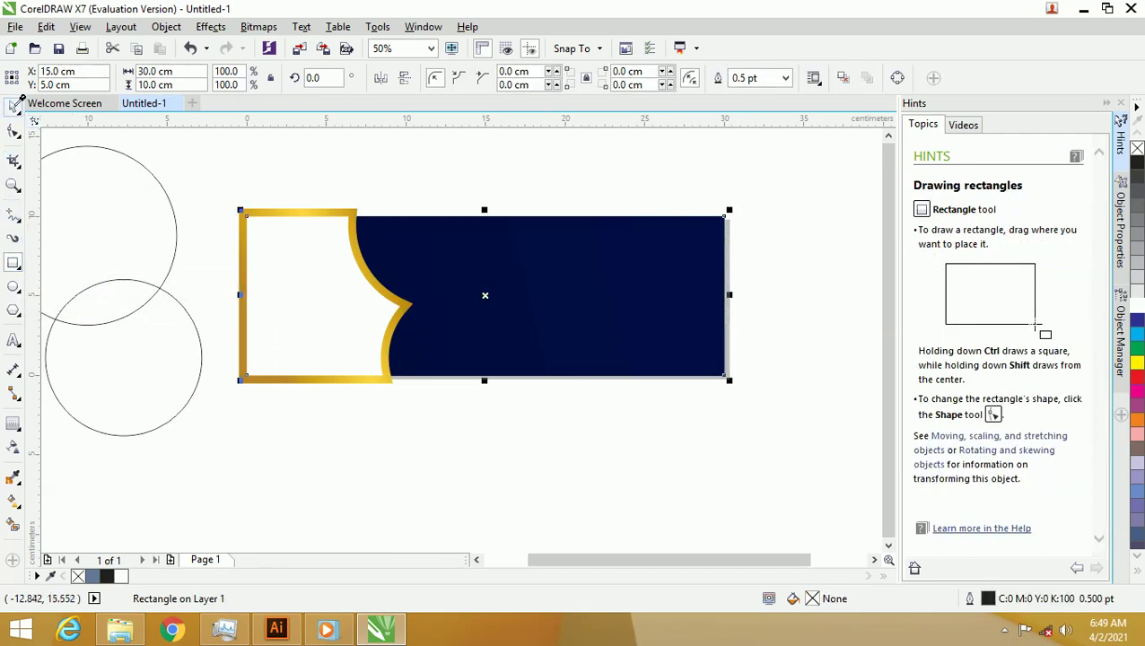
right_click(717, 211)
key("Escape")
left_click(738, 212)
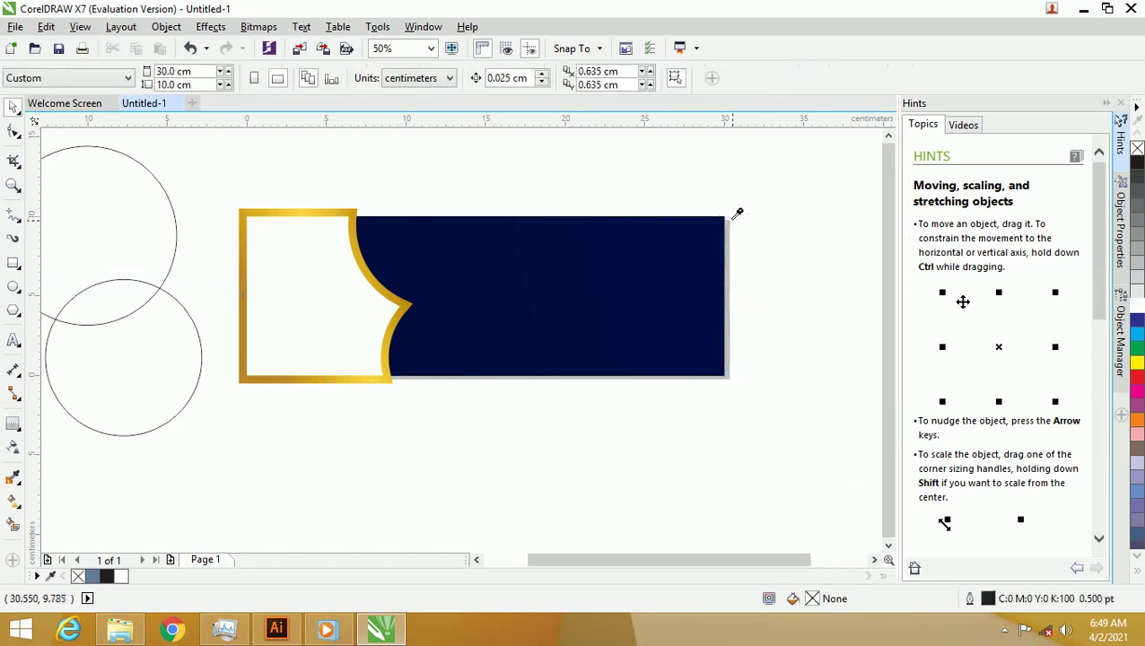
left_click(729, 220)
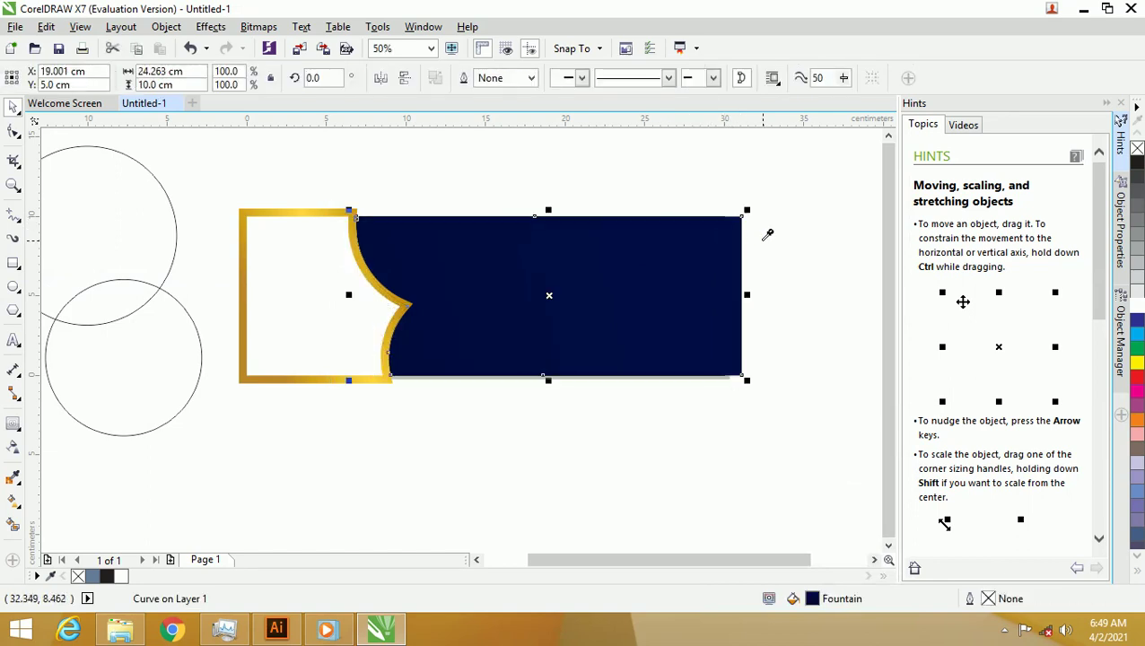
key("ctrl+z")
left_click(745, 247)
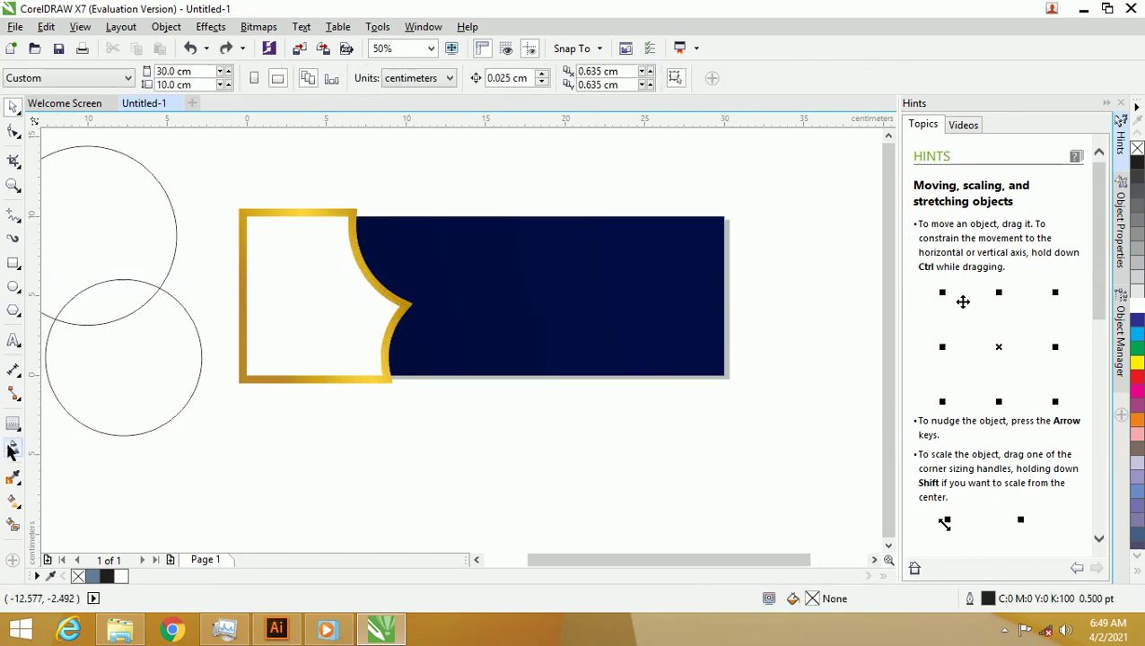
- Intersect the gold border with a new page-sized rectangle of 30 × 10 cm and delete the original border overhanging the page
double_click(13, 265)
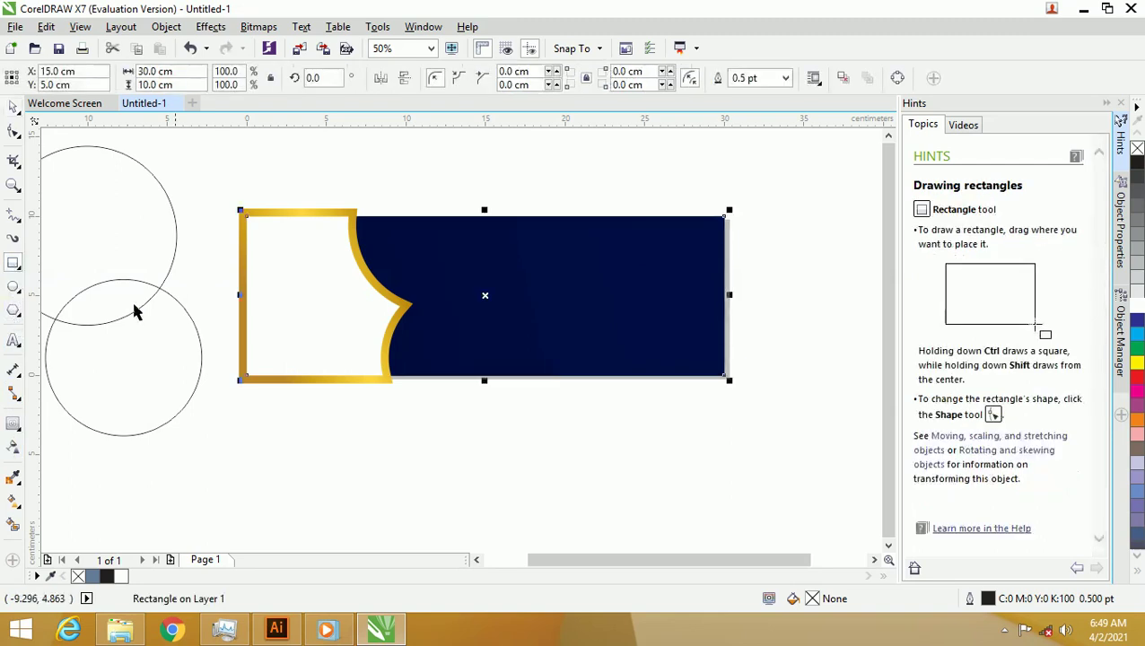
scroll(427, 240, "up", 3)
left_click(13, 106)
left_click(116, 163, "shift")
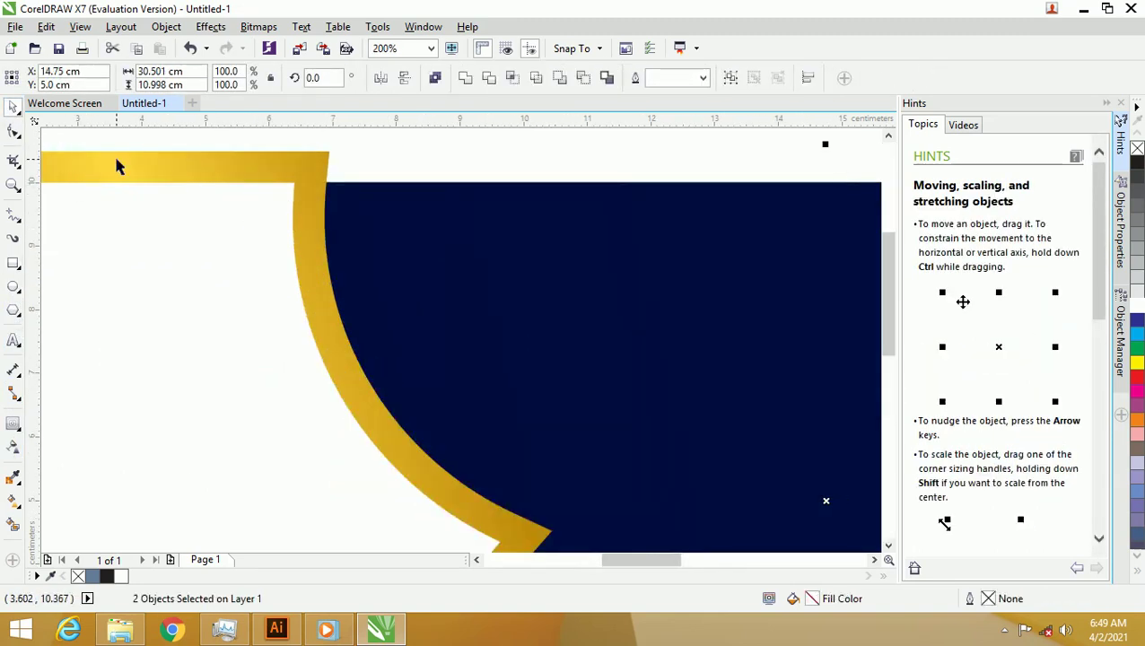
left_click(511, 78)
left_click(446, 132)
scroll(440, 144, "down", 2)
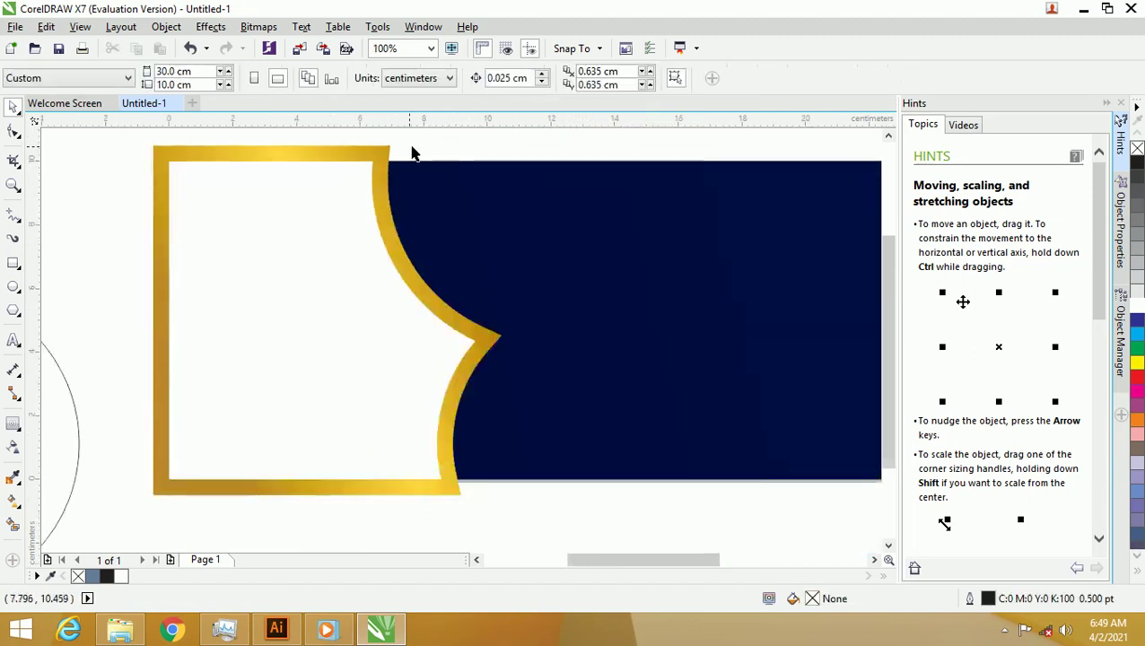
left_click(378, 148)
key("Delete")
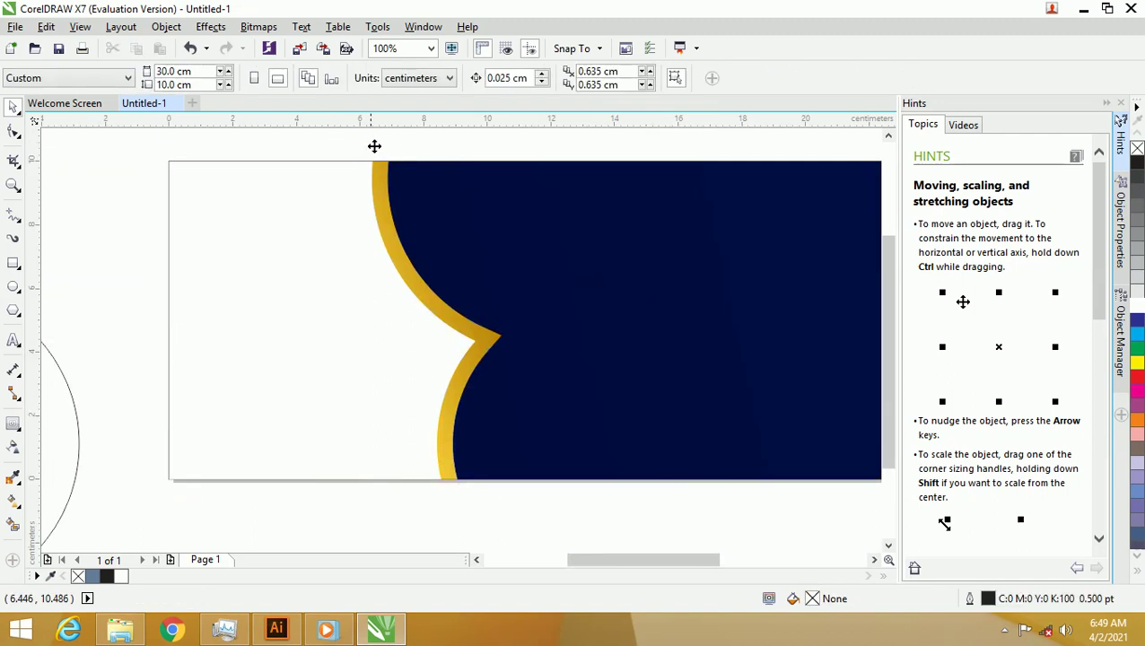
scroll(412, 233, "down", 2)
scroll(582, 221, "up", 1)
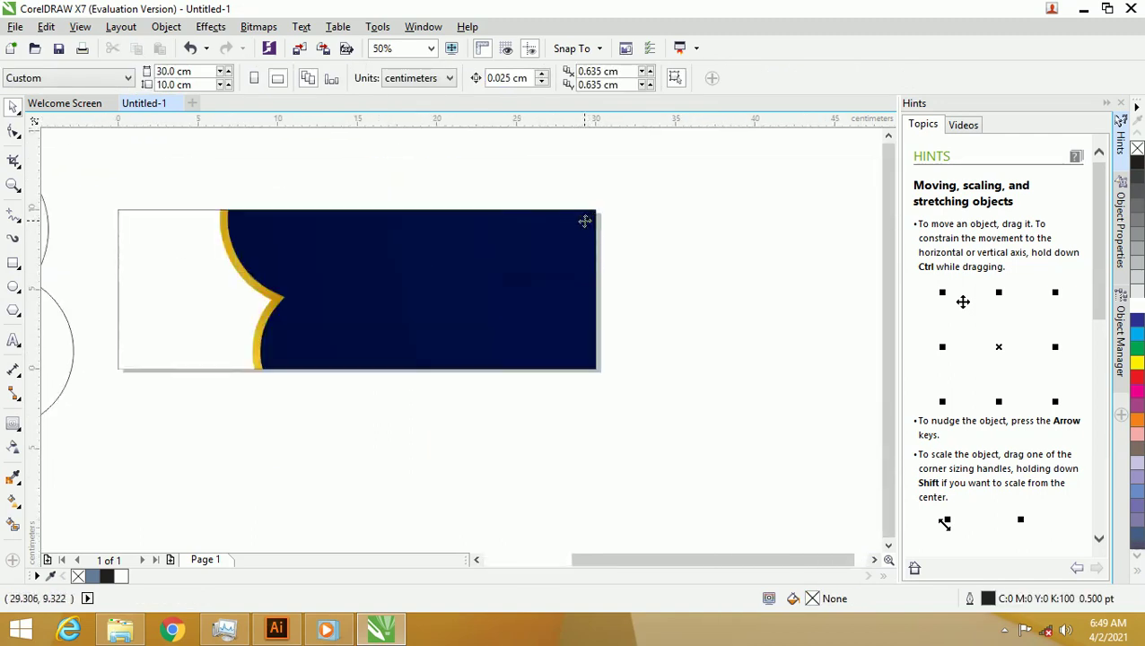
left_click_drag(600, 232, 652, 242)
key("ctrl+z")
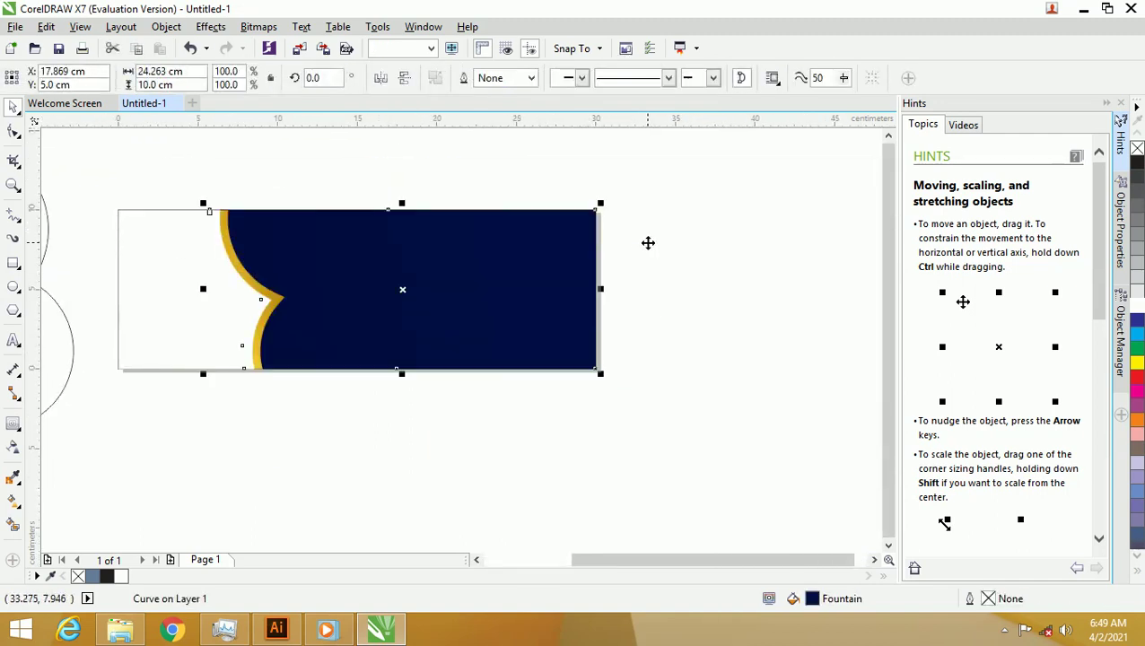
- Add a drop shadow to the gold border, running horizontally from its pointed tip to its left edge
key("Escape")
key("z")
left_click_drag(93, 177, 530, 357)
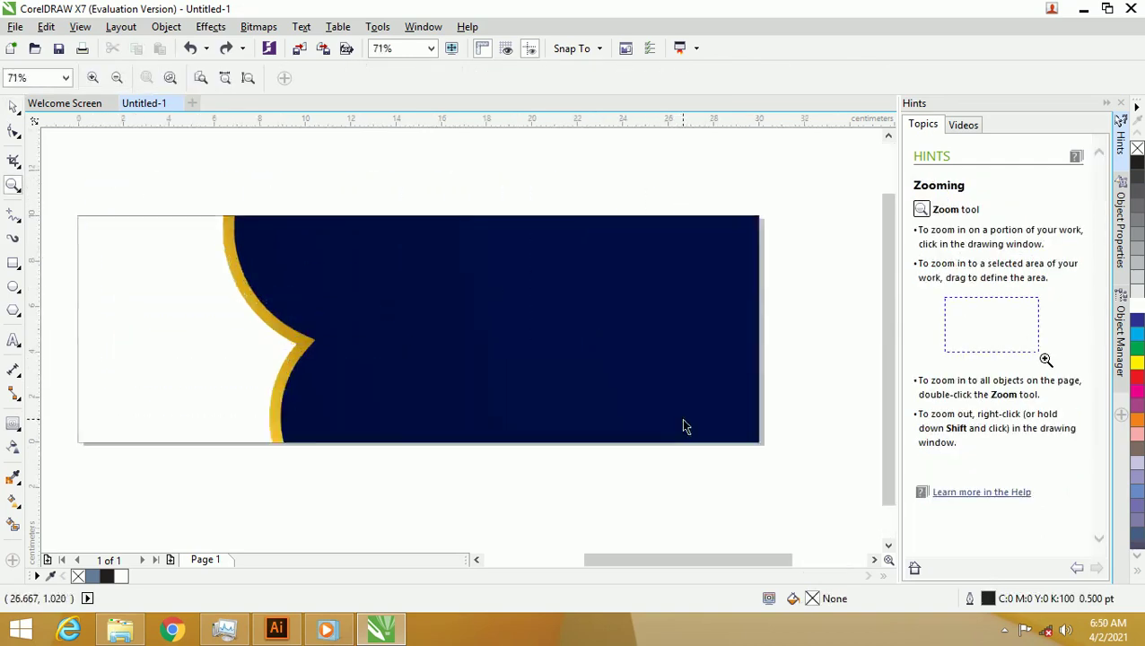
left_click(13, 107)
left_click(224, 253)
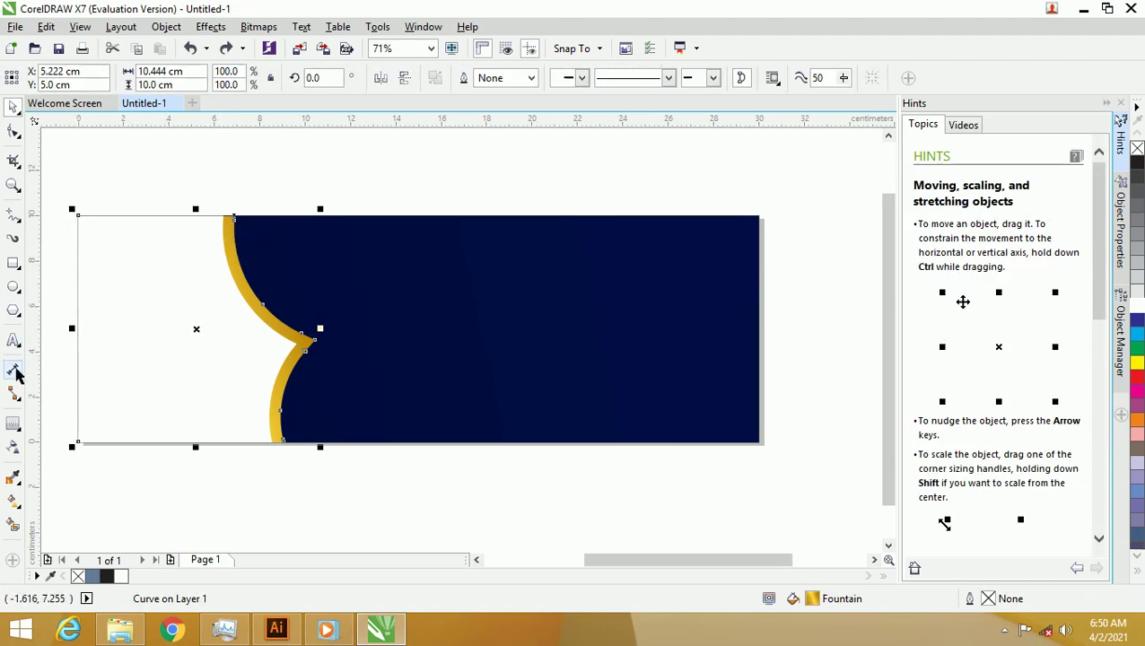
left_click(13, 425)
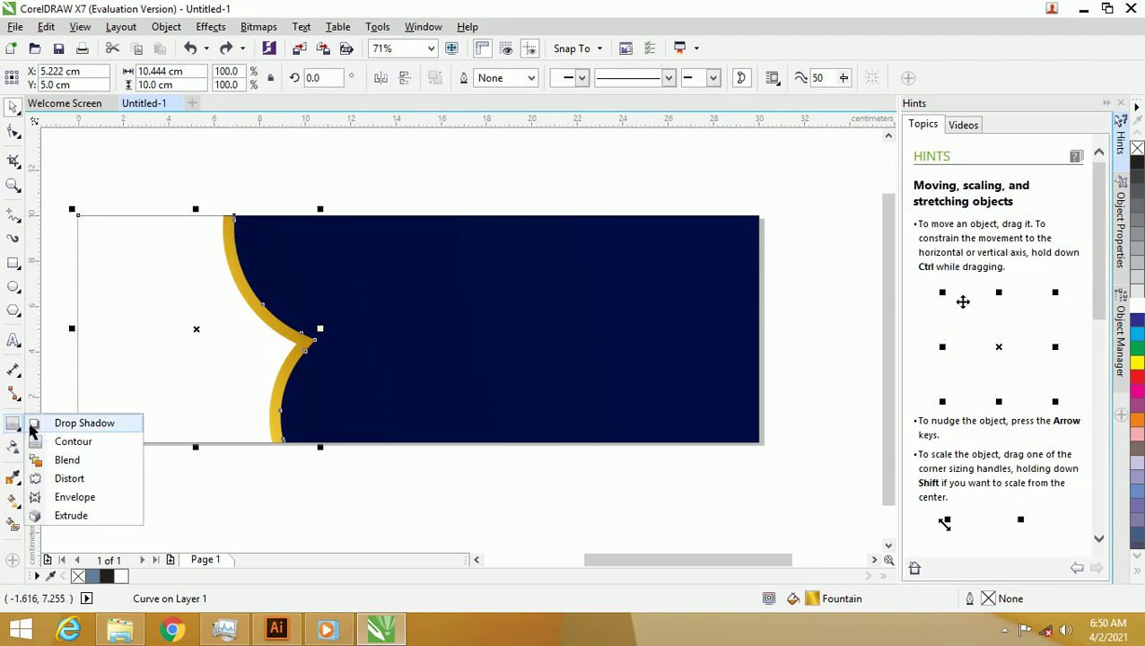
left_click(41, 422)
left_click_drag(283, 339, 78, 329)
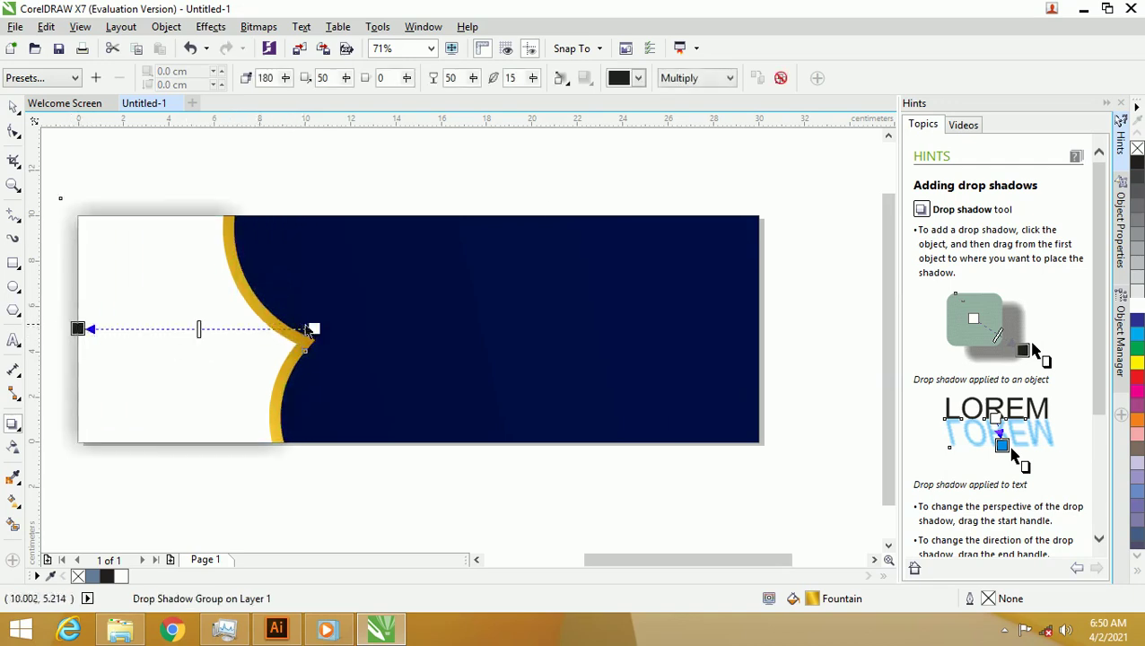
- Set the gold border's drop shadow to white with the Normal merge mode
left_click(640, 78)
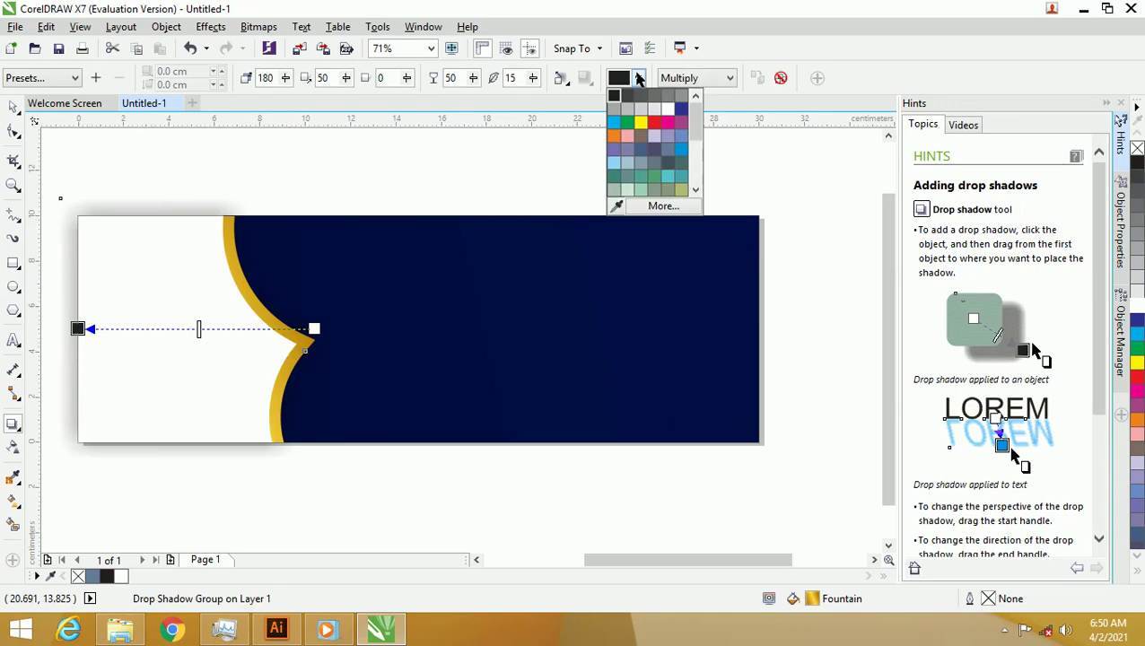
left_click(668, 109)
left_click(702, 79)
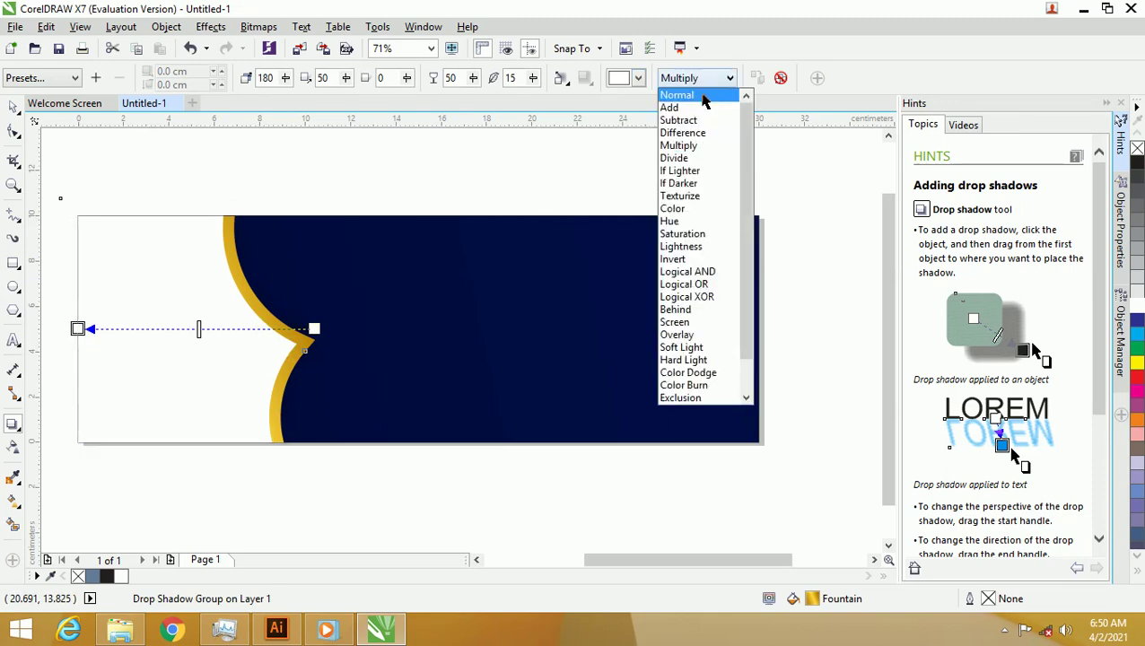
left_click(702, 96)
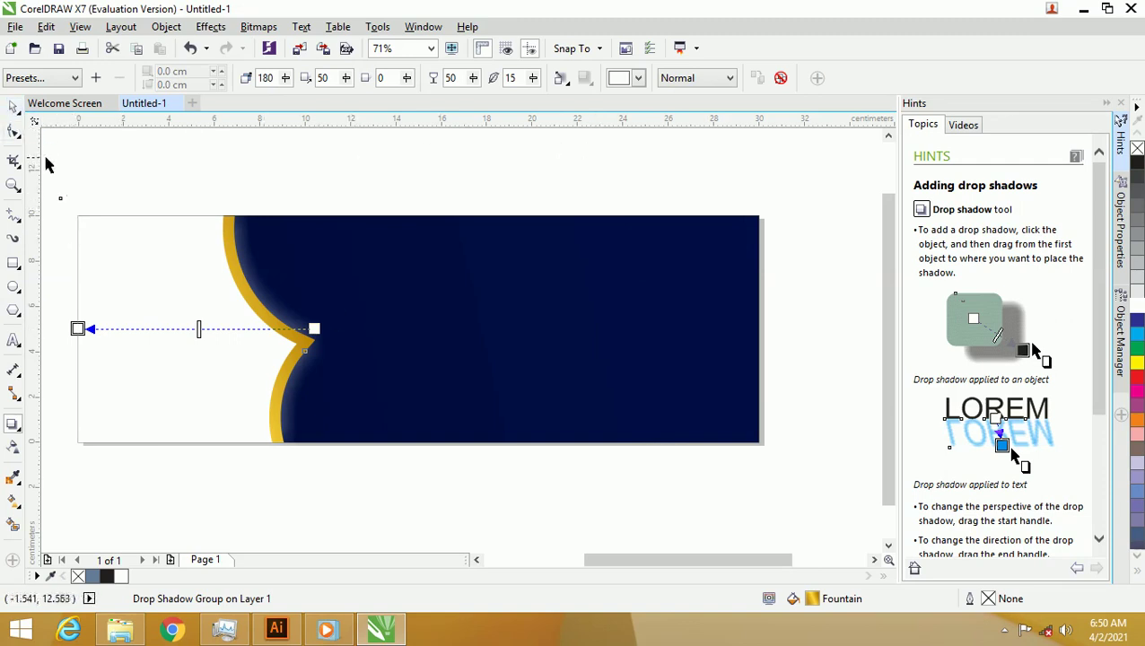
left_click(14, 108)
left_click(153, 141)
- Draw a square about 0.84 cm wide above the navy section and set its outline width to 1.0 pt
scroll(550, 277, "down", 3)
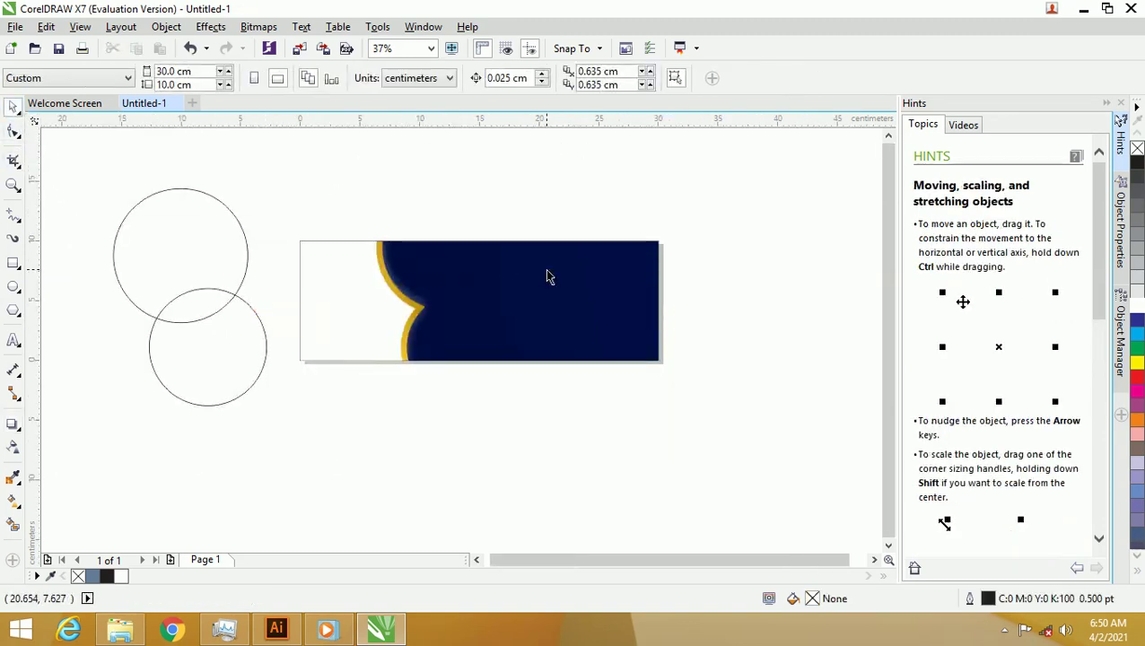
scroll(475, 268, "up", 3)
scroll(202, 209, "down", 3)
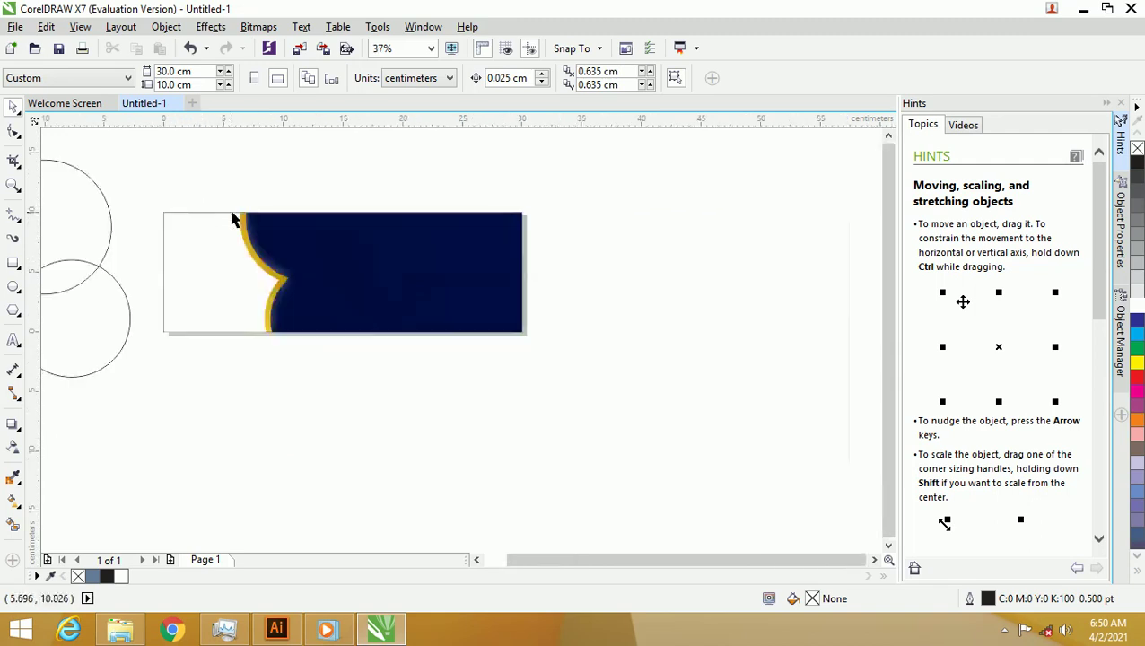
scroll(315, 202, "up", 3)
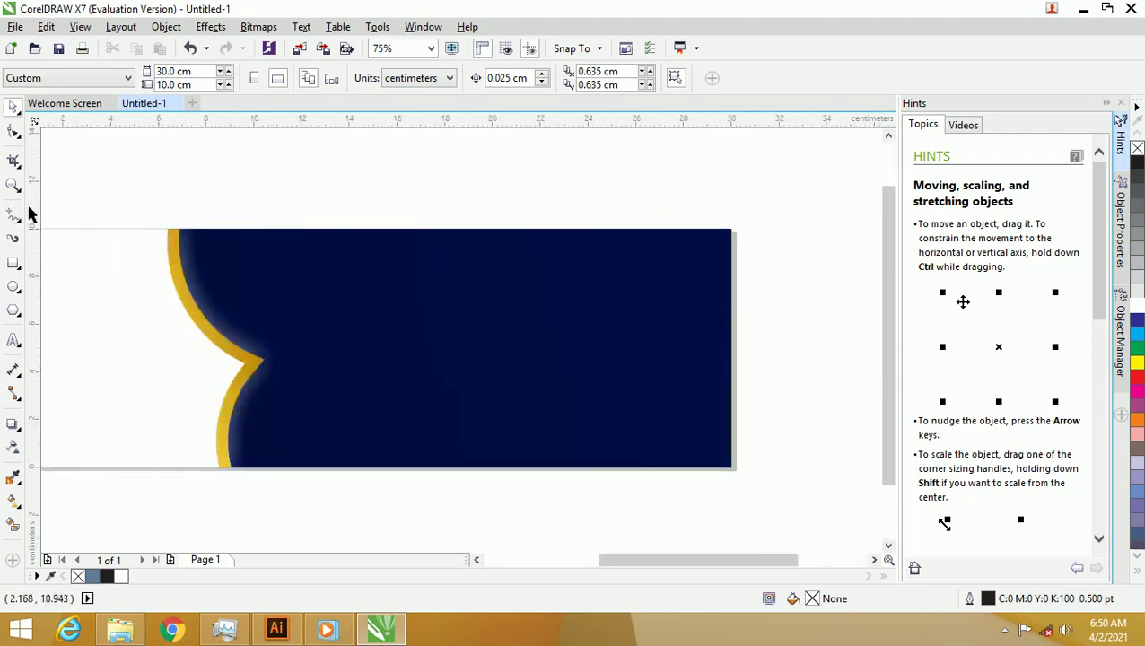
left_click(14, 264)
scroll(325, 225, "up", 6)
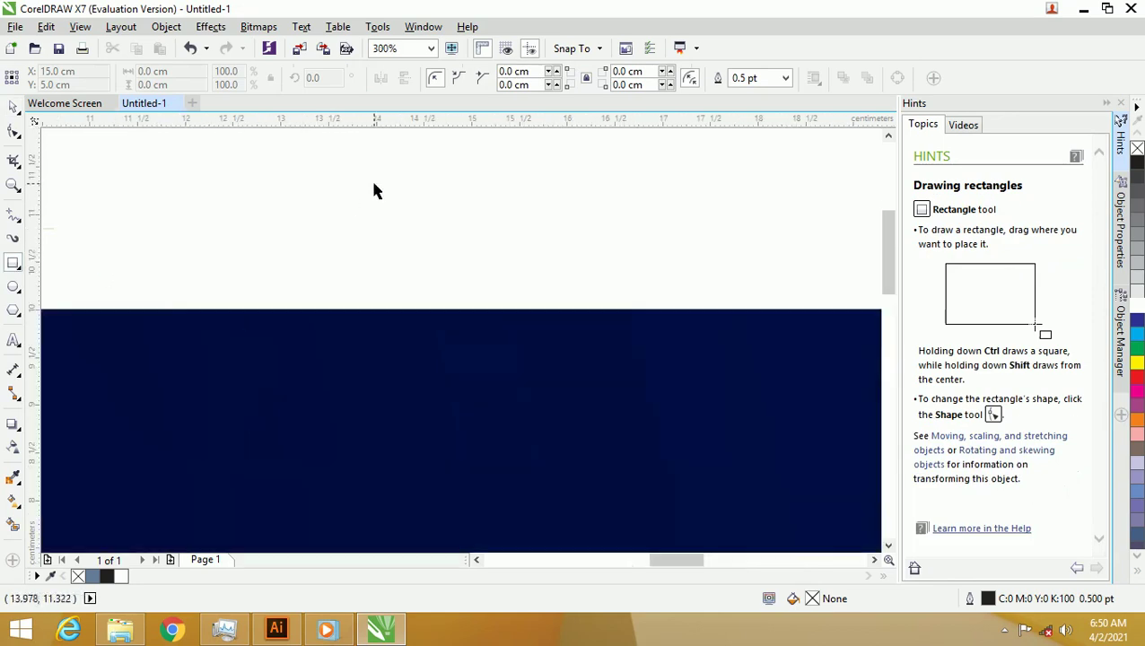
mouse_move(370, 187)
left_mouse_down()
mouse_move(402, 215)
mouse_move(411, 272)
left_mouse_up()
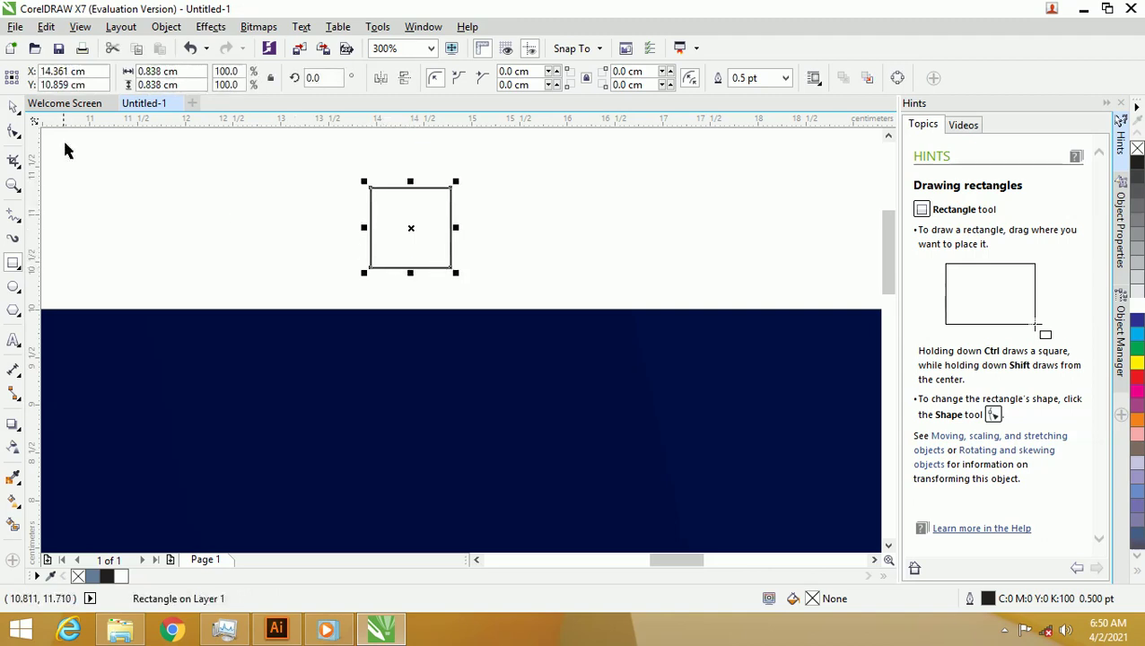
left_click(16, 106)
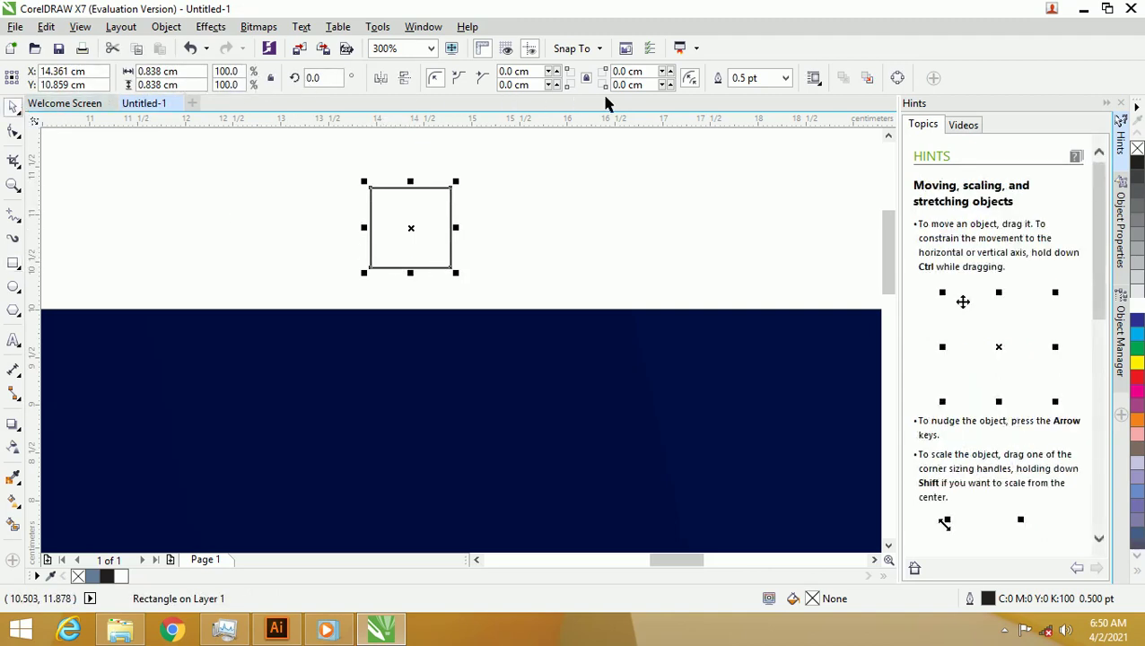
left_click(783, 79)
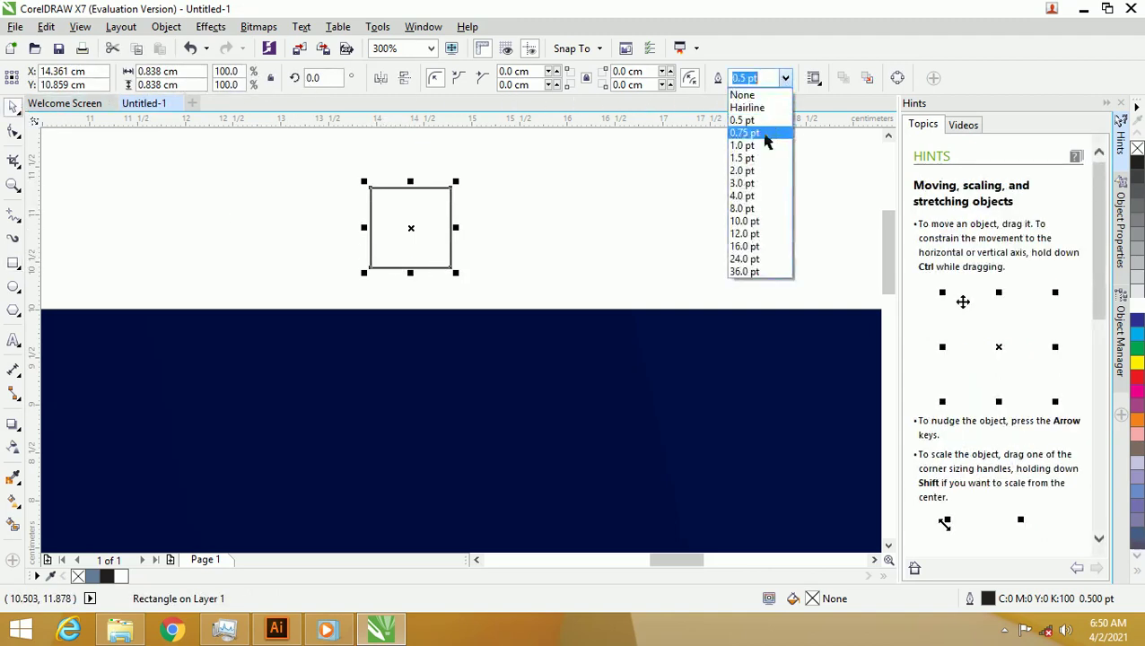
left_click(763, 143)
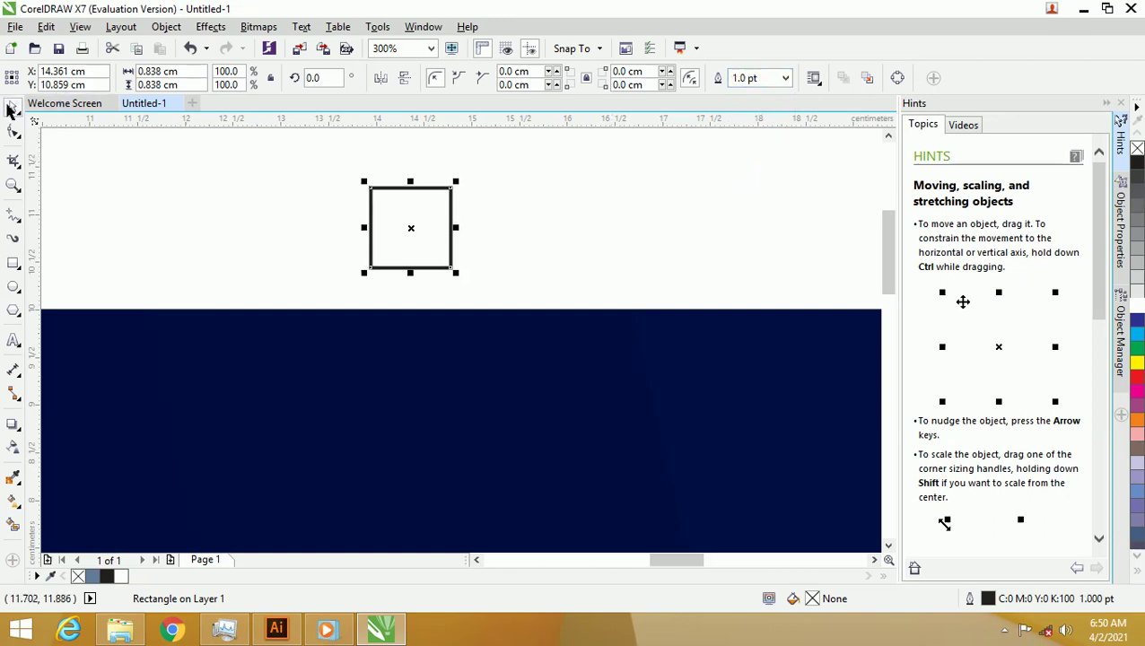
- Add a copy of the small square rotated 45° about its centre to form an eight-pointed star
left_click(451, 188)
left_click_drag(457, 188, 410, 174)
left_click(485, 193)
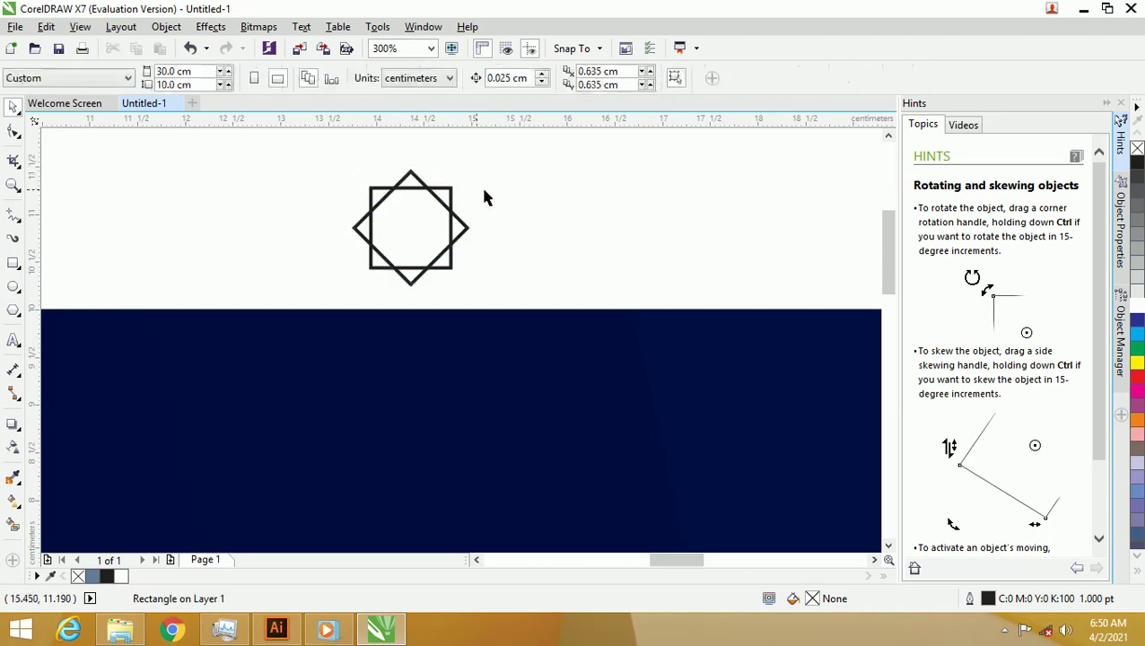
scroll(383, 178, "left", 1)
scroll(388, 169, "up", 1)
scroll(391, 179, "down", 1)
- Convert the outlines of both overlapping squares to objects
left_click_drag(354, 157, 550, 319)
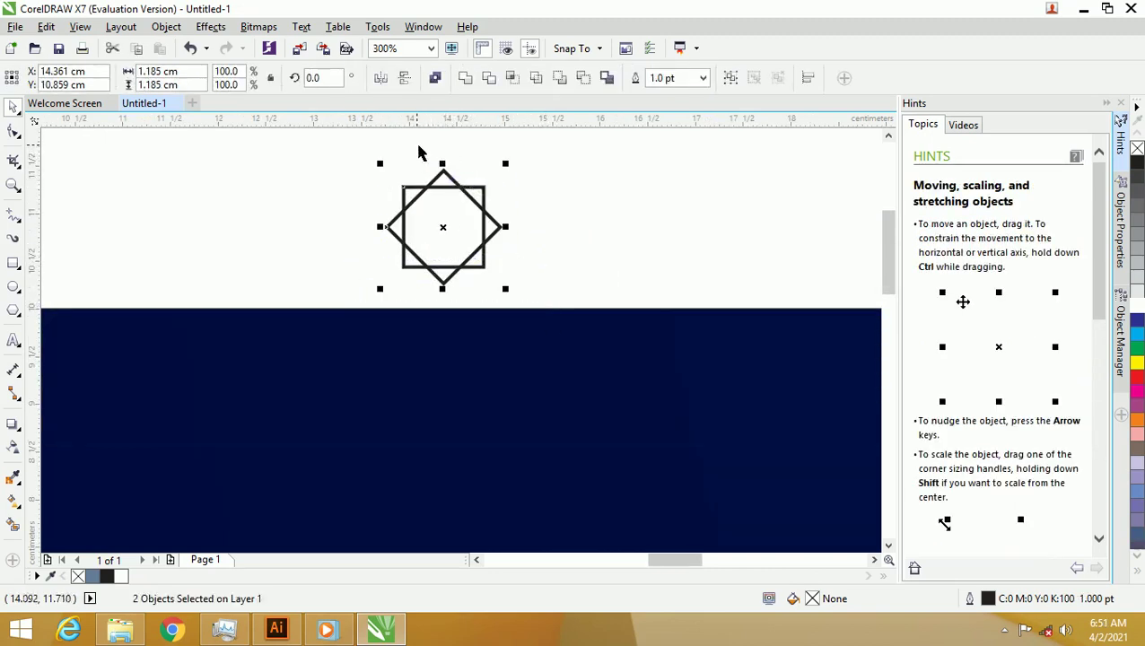
left_click(170, 27)
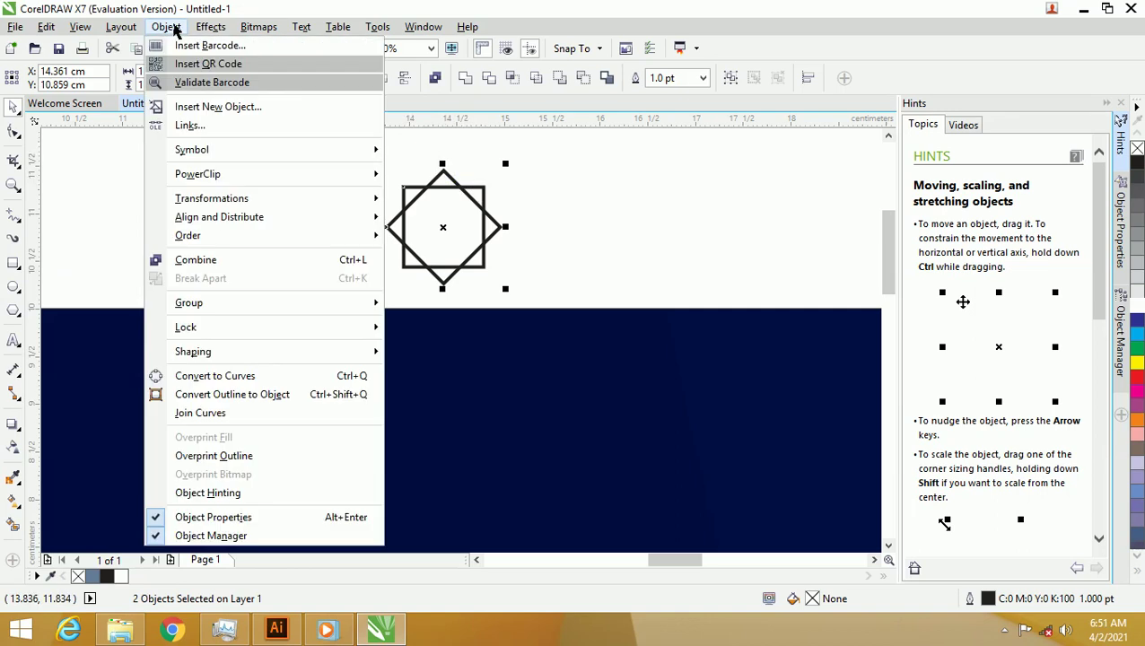
left_click(257, 395)
scroll(452, 140, "up", 2)
left_click(453, 161)
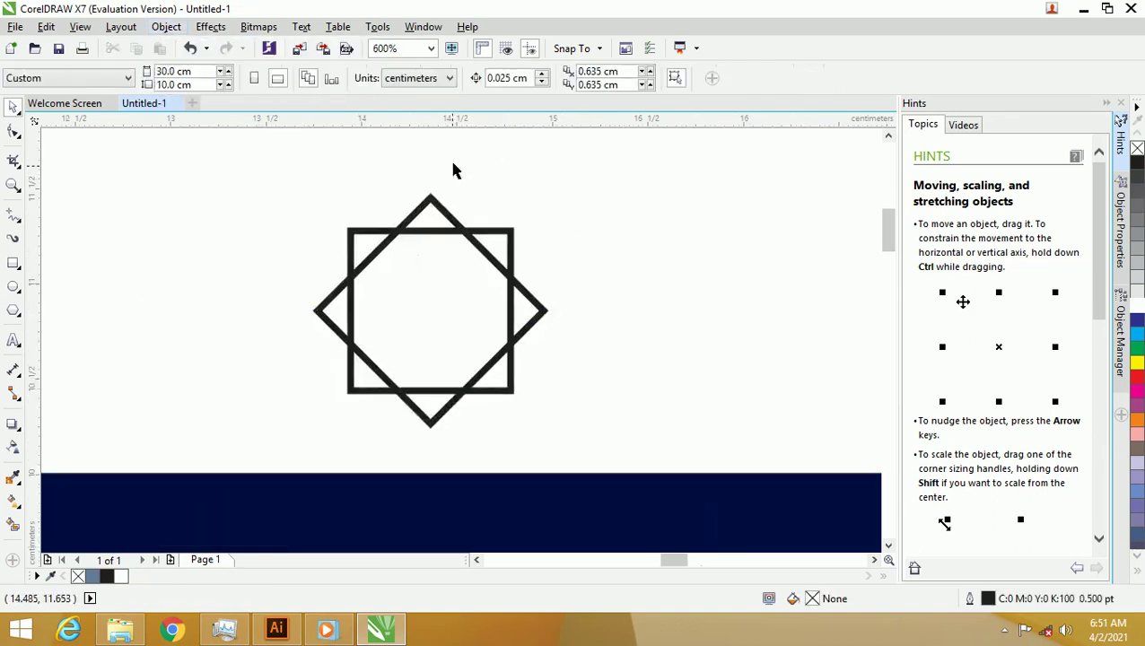
- Weld the two converted square outlines into a single star shape
double_click(429, 205)
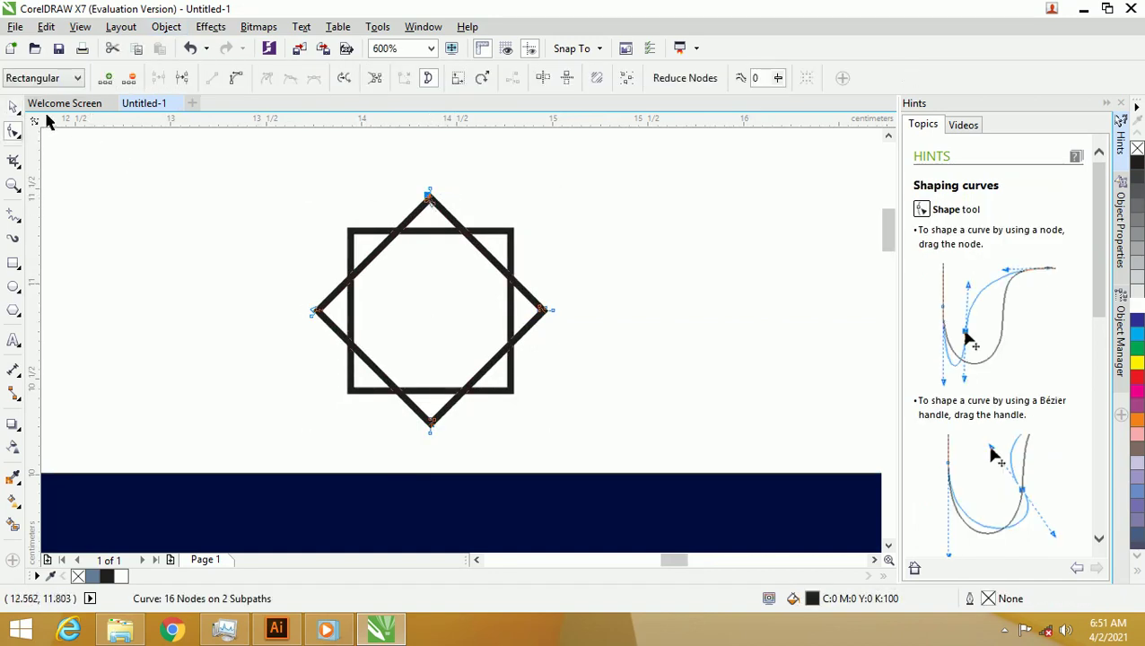
left_click(14, 107)
key("space")
left_click_drag(204, 176, 611, 453)
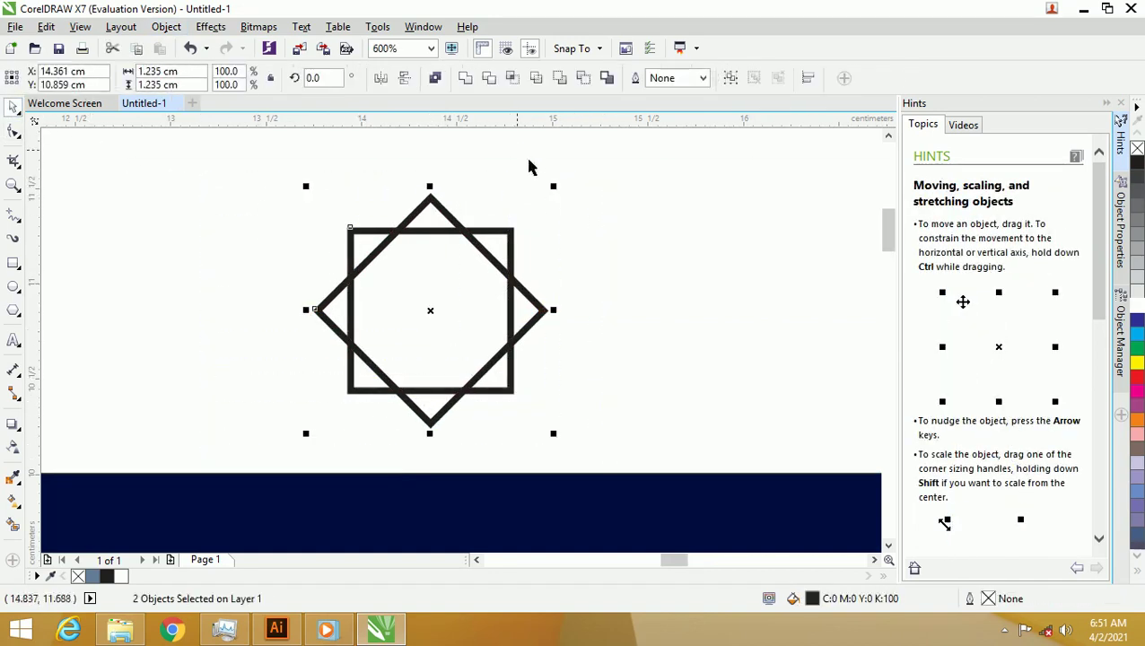
left_click(467, 80)
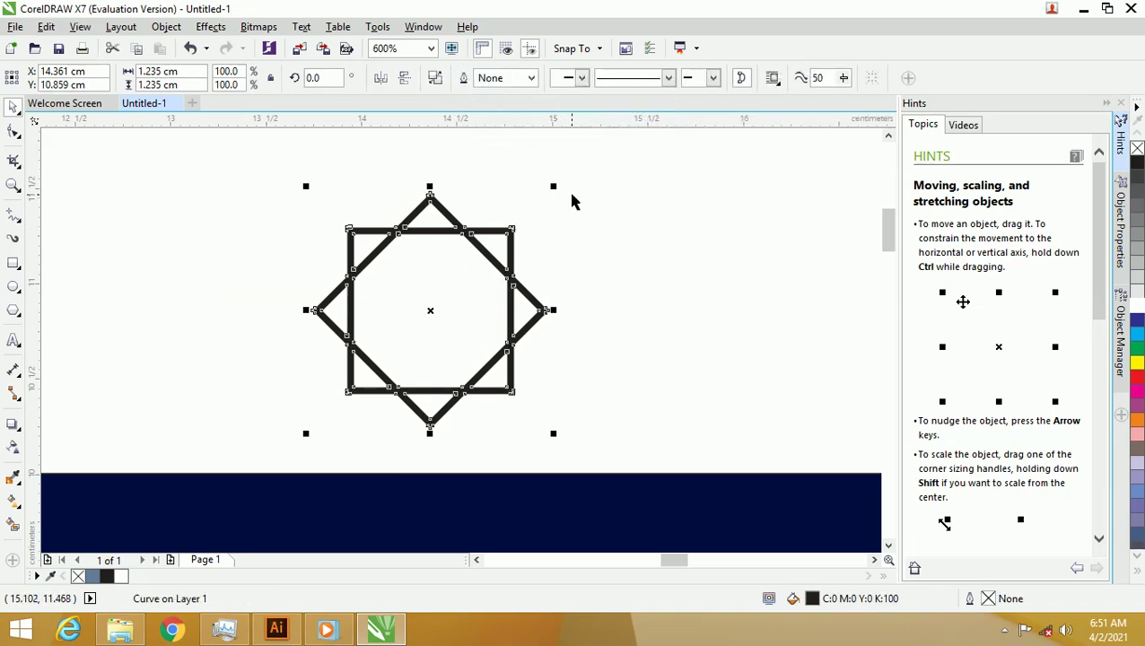
- Add a concentric copy of the welded star scaled to about 58% inside the original
left_click_drag(554, 190, 506, 216)
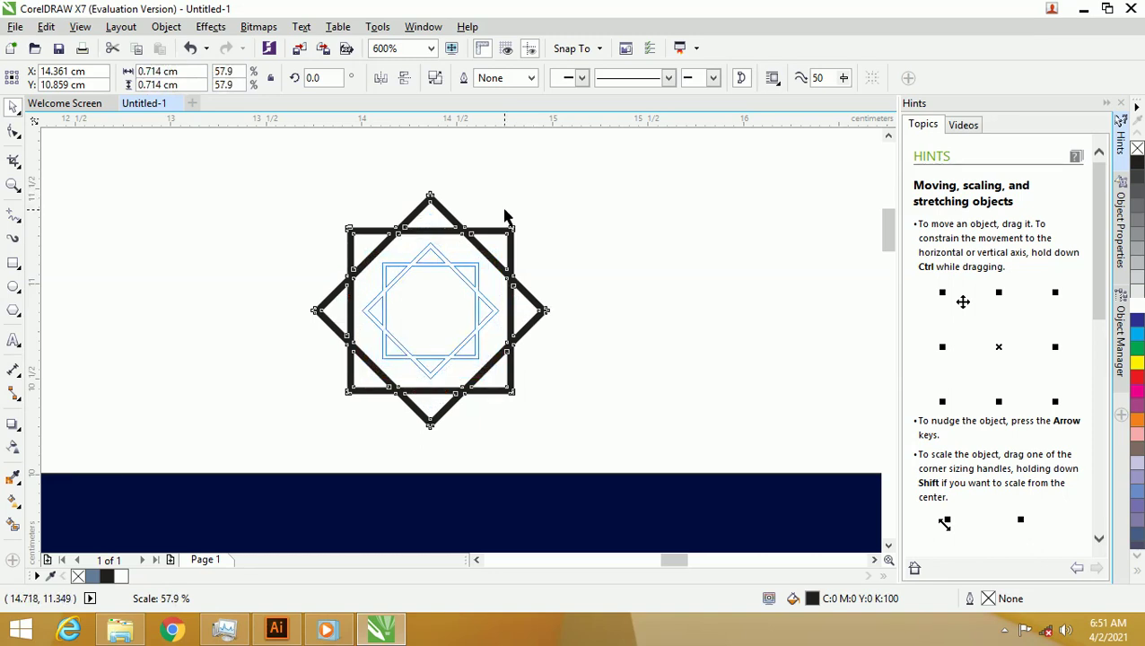
left_click_drag(506, 216, 506, 216)
left_click(505, 186)
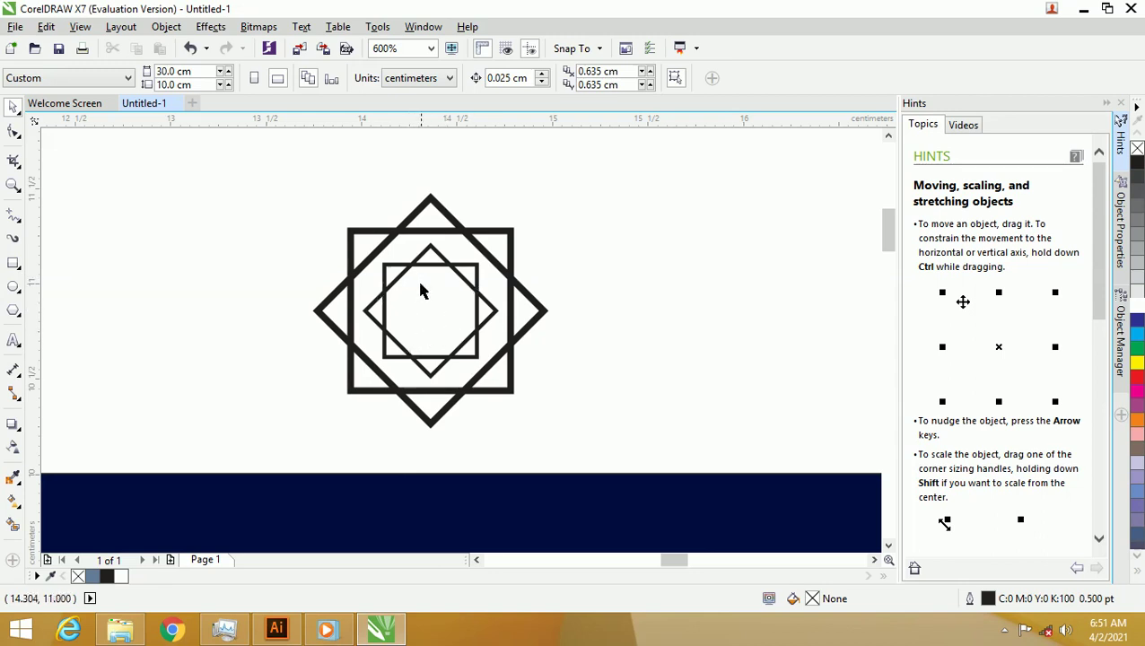
- Draw a polygon about 0.63 × 0.60 cm beside the star ornament and set it to 10 sides
left_click(20, 311)
left_click(56, 310)
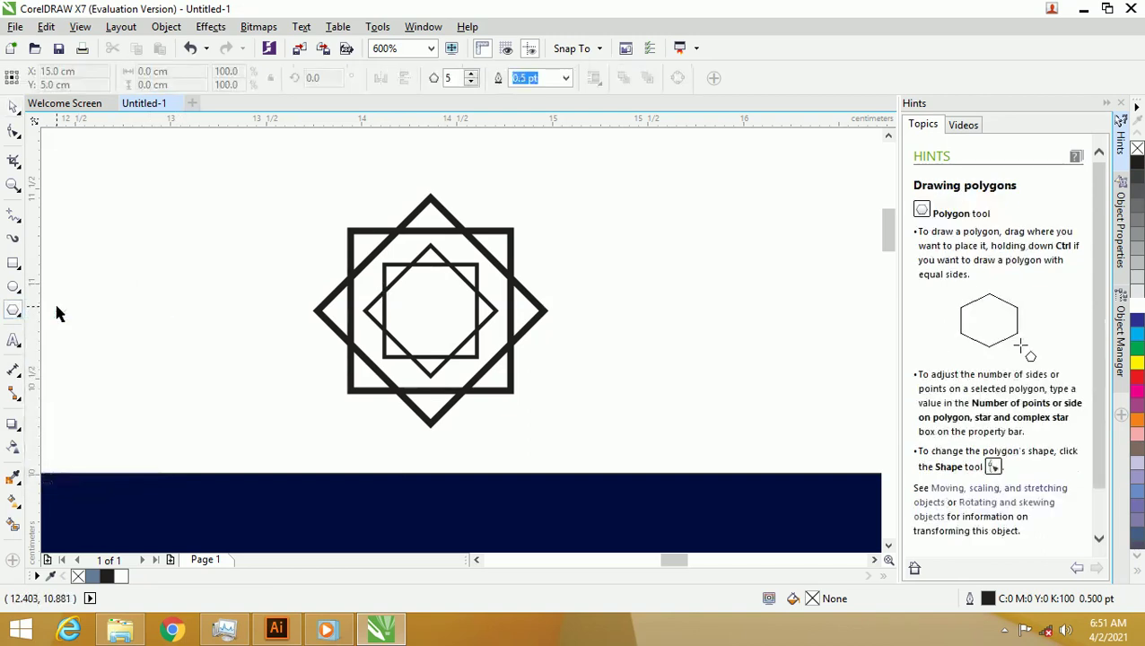
left_click_drag(628, 258, 740, 391)
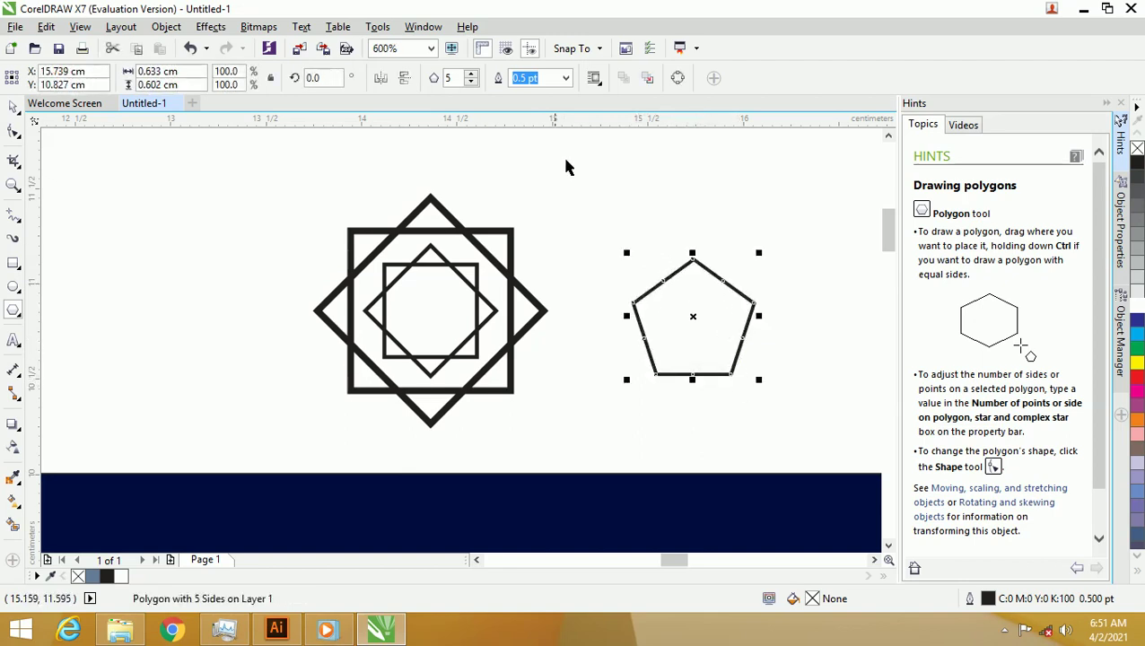
left_click(473, 75)
left_click(473, 75)
left_click(473, 76)
left_click(473, 75)
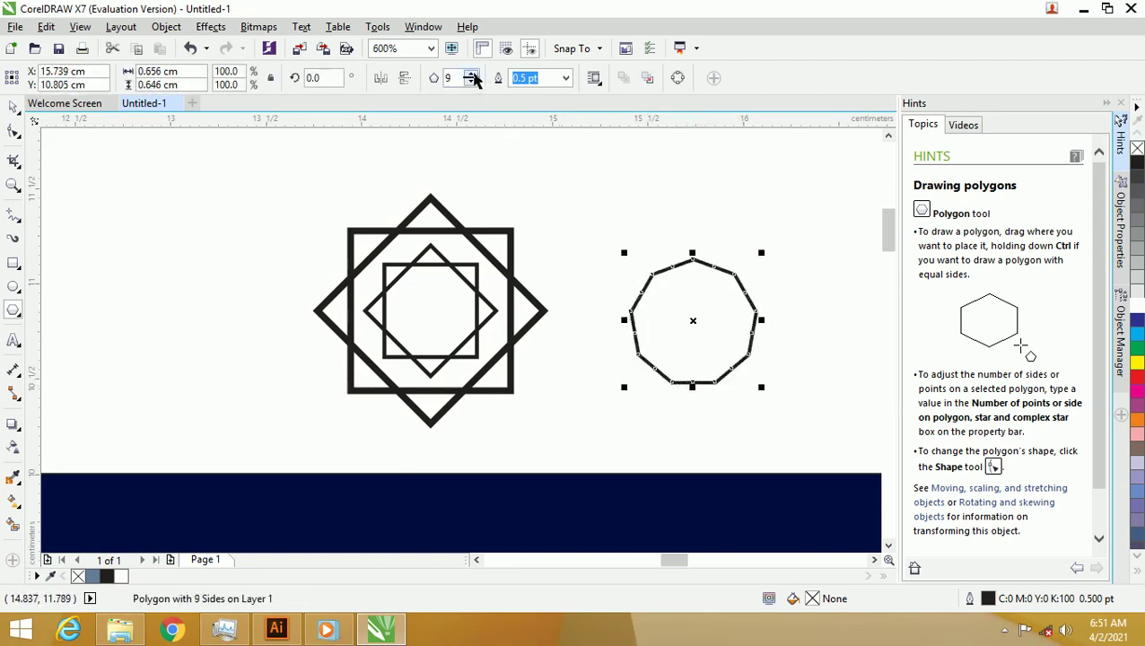
left_click(473, 76)
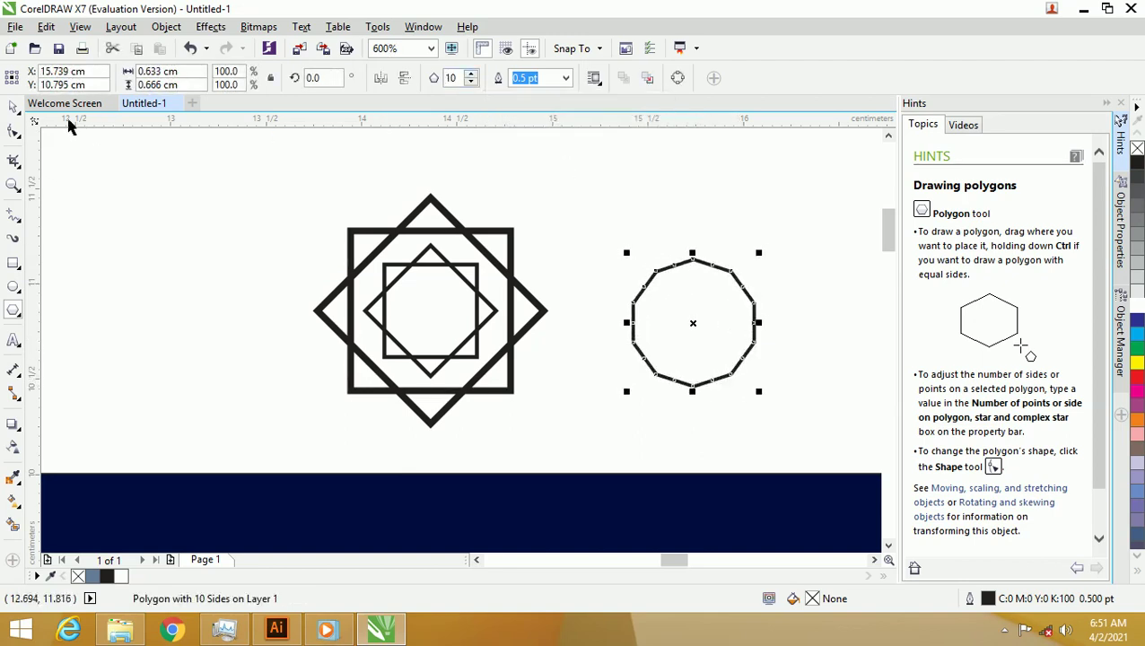
- Reshape the decagon into a shallow ten-pointed star by pulling its side midpoints slightly inward
left_click(13, 132)
scroll(711, 286, "up", 2)
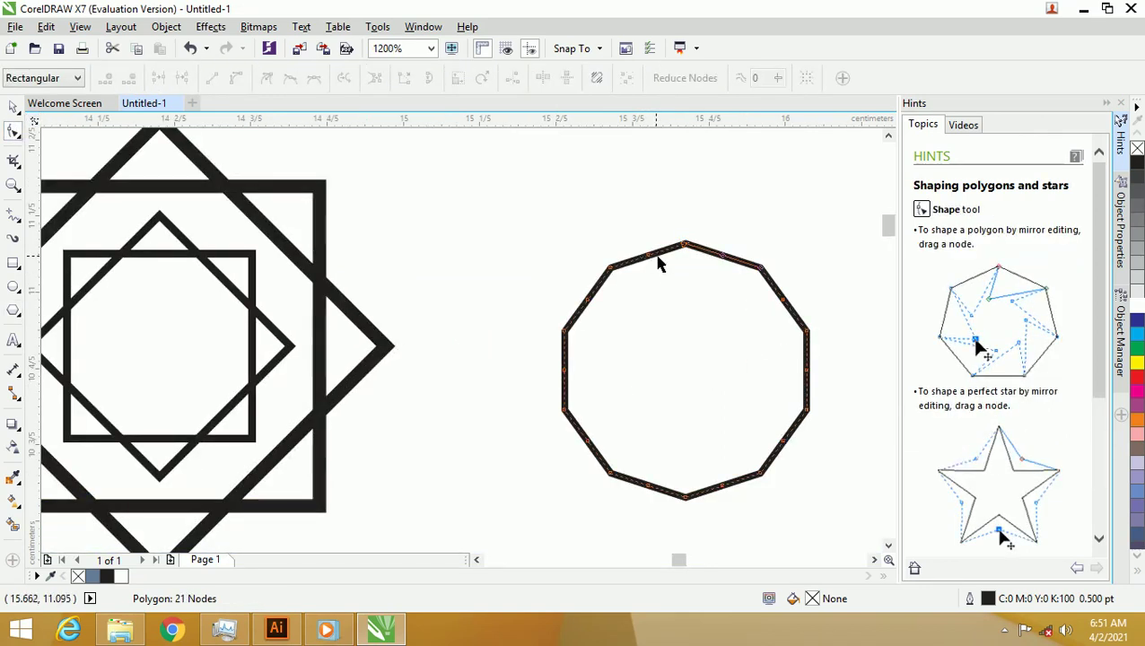
left_click_drag(650, 261, 655, 265)
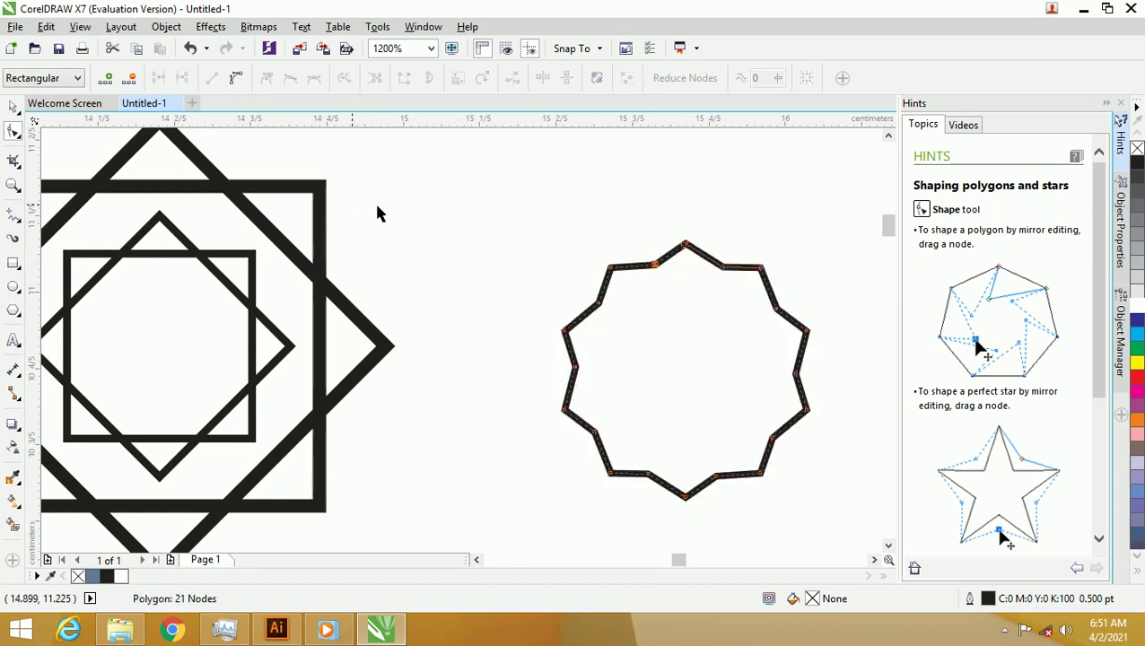
- Move the ten-pointed shape into the middle of the inner star and scale it down to about 0.29 × 0.30 cm
left_click(14, 106)
scroll(677, 246, "down", 2)
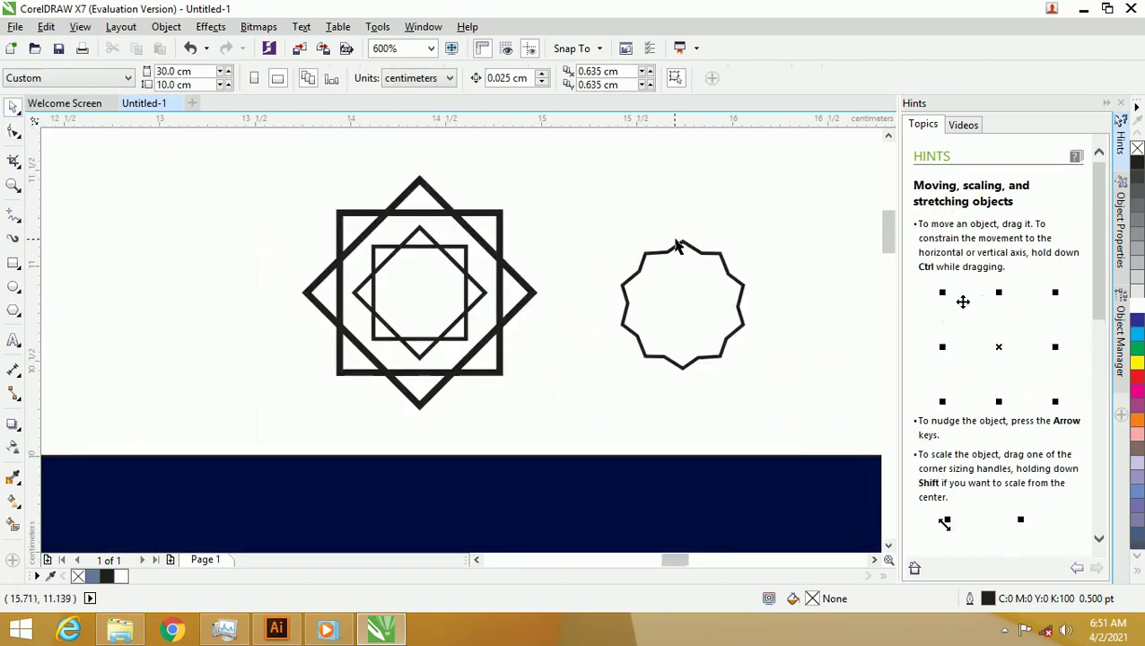
left_click_drag(675, 254, 407, 245)
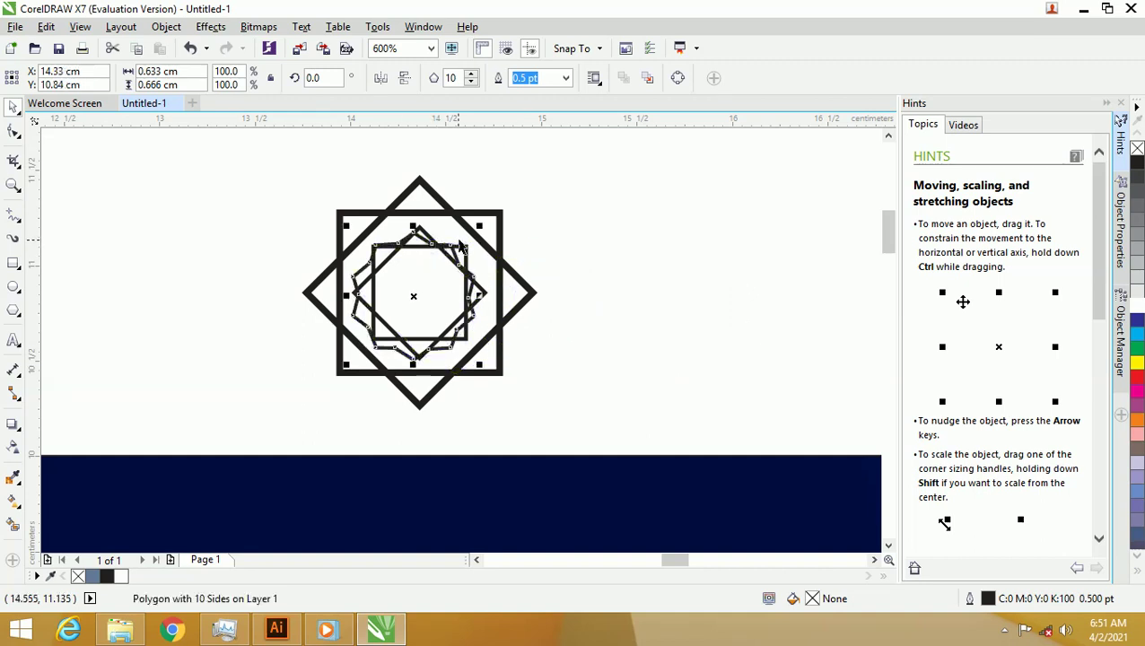
left_click_drag(478, 232, 448, 244)
left_click(409, 281)
left_click(439, 283)
scroll(445, 276, "up", 4)
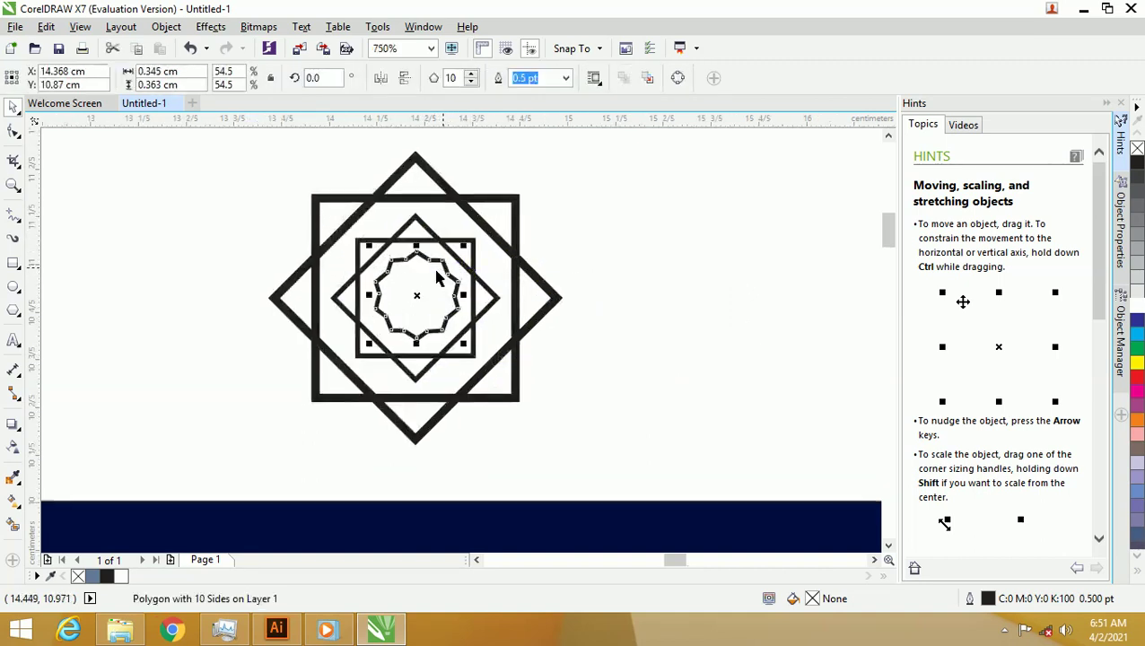
left_click_drag(487, 225, 473, 239)
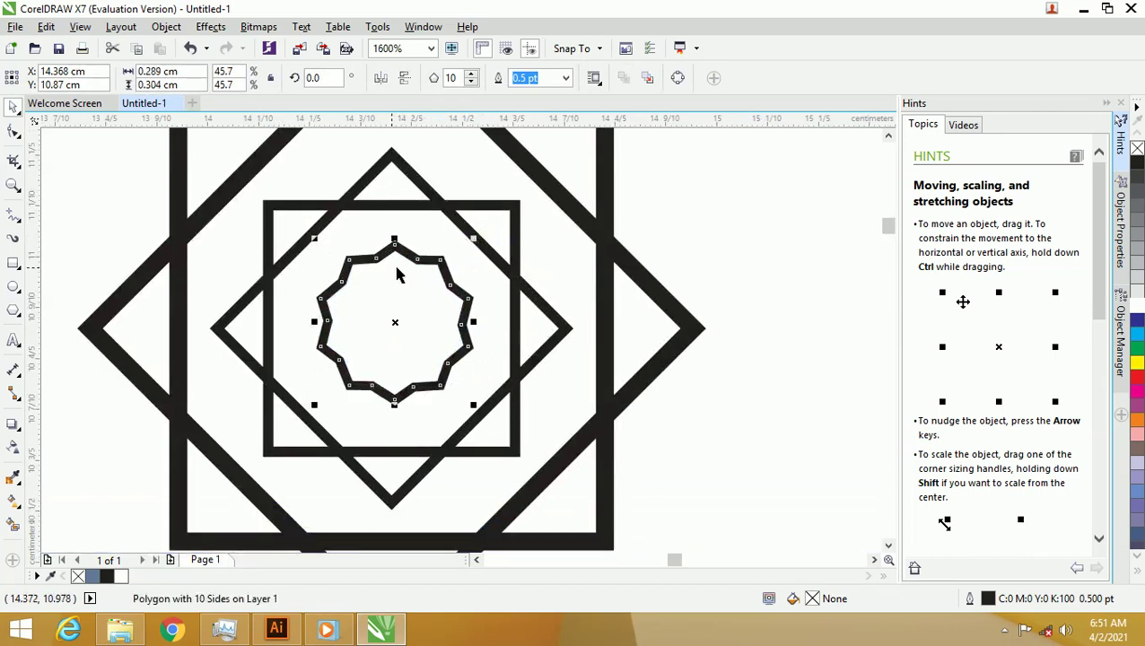
- Fill the ten-pointed centre shape with black and remove its outline
left_click(109, 575)
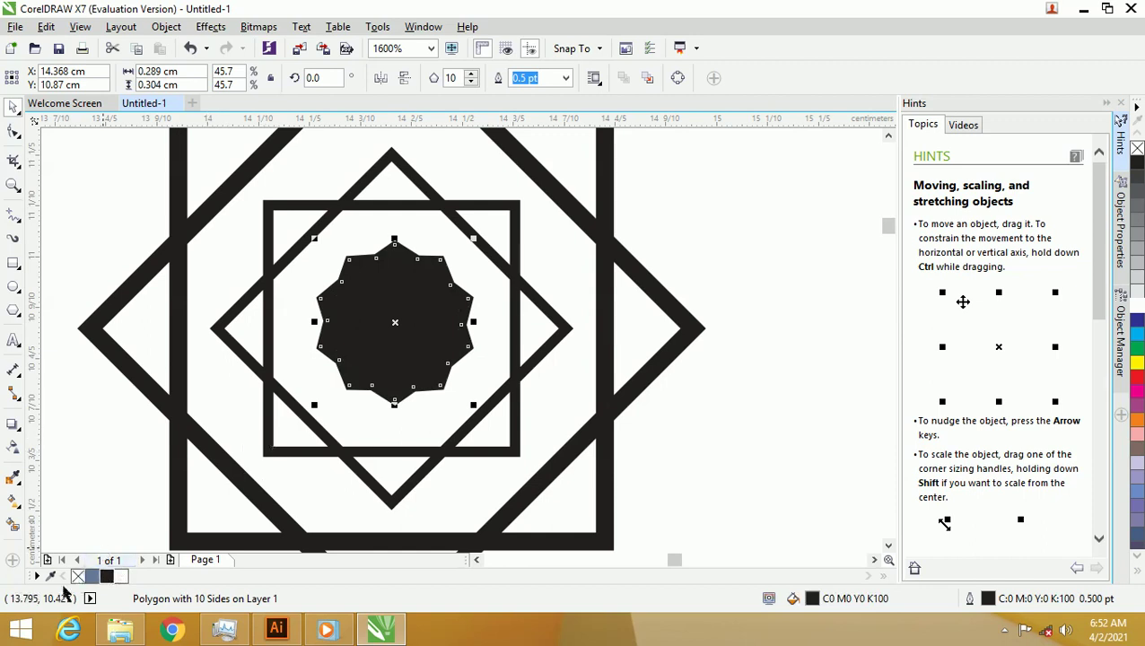
right_click(76, 576)
left_click(92, 468)
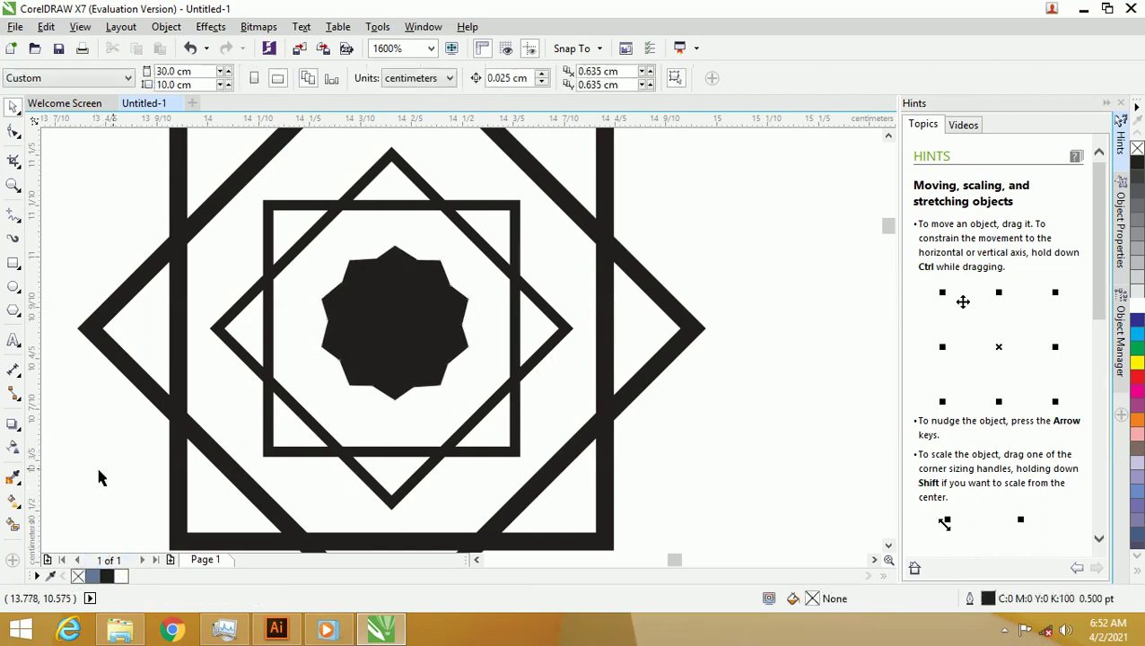
- Align the ten-pointed shape and both star outlines on a common centre
scroll(296, 444, "down", 3)
scroll(244, 393, "down", 1)
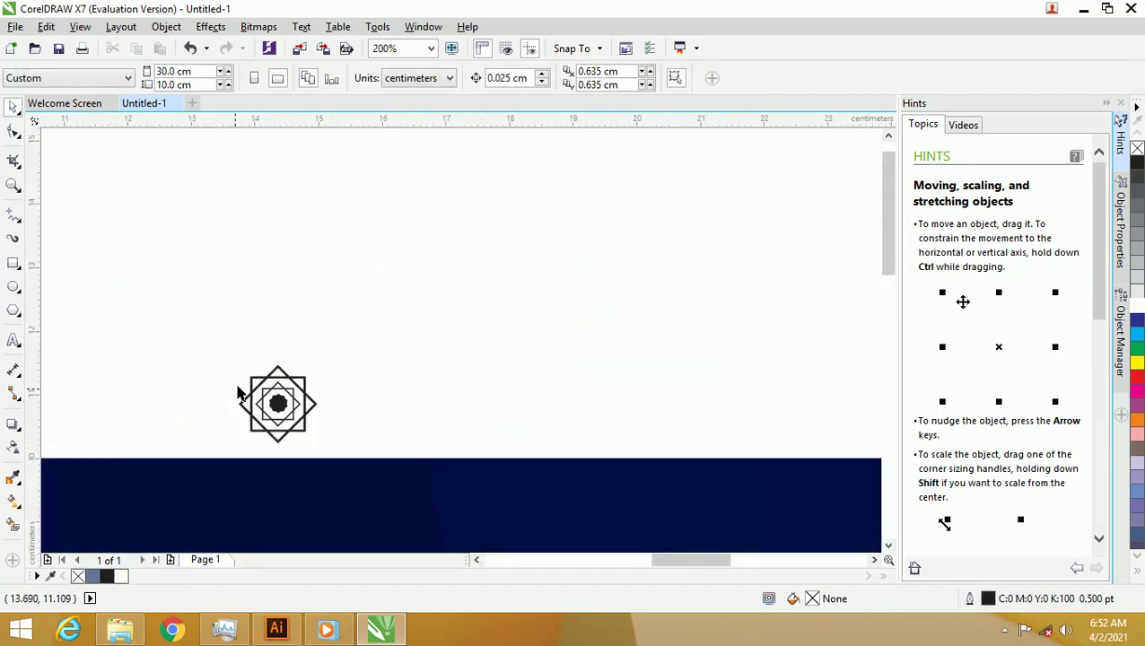
left_click_drag(195, 343, 366, 457)
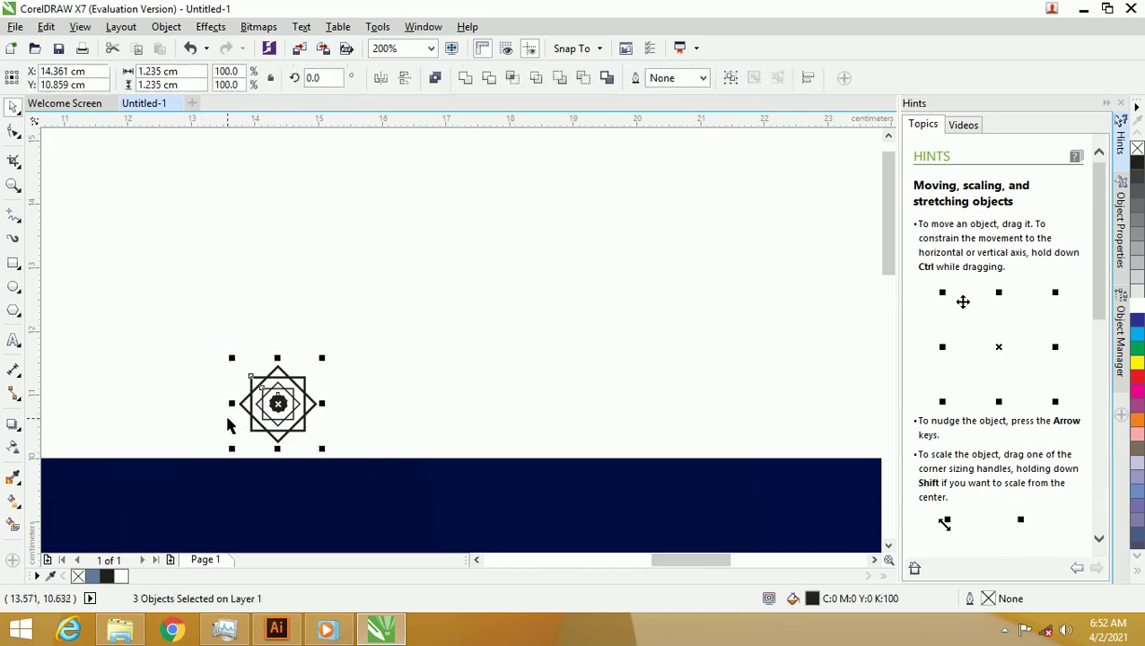
scroll(229, 427, "up", 2)
left_click(612, 299)
left_click(422, 344)
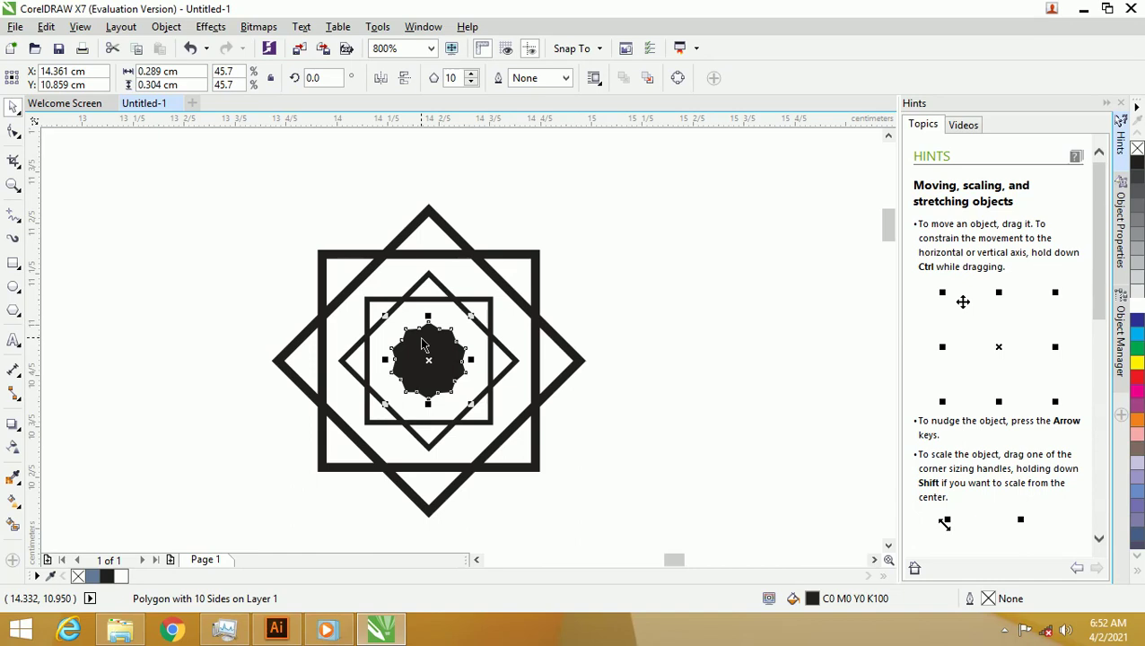
key("Escape")
scroll(421, 312, "down", 2)
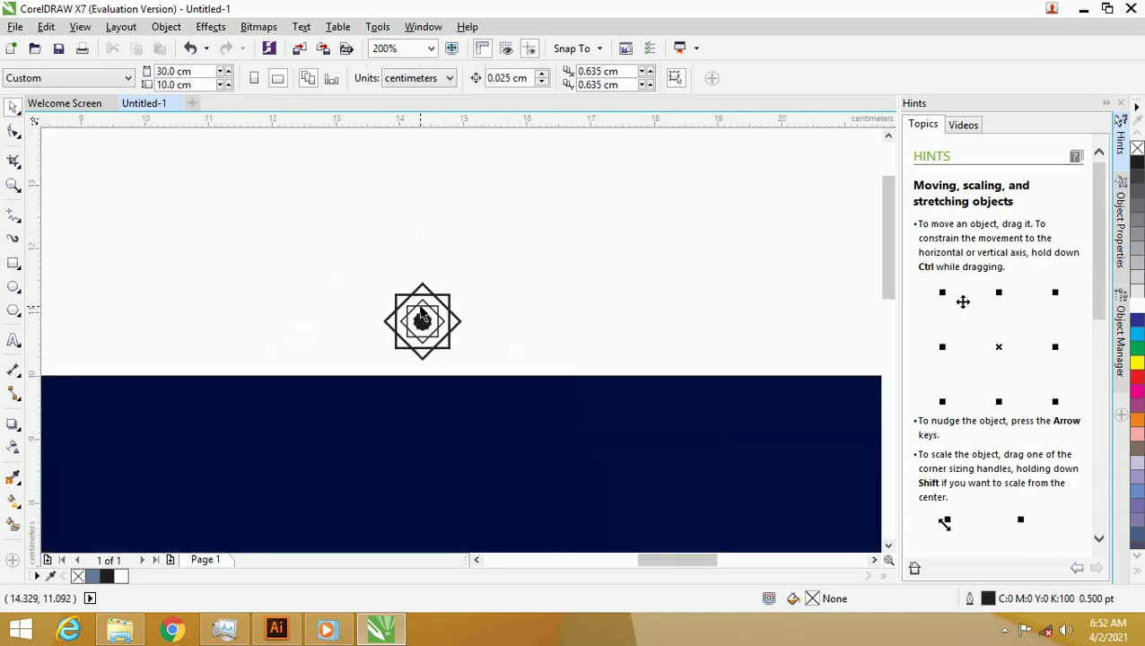
- Copy the large navy section's fountain fill onto all three ornament parts
left_click_drag(334, 256, 534, 383)
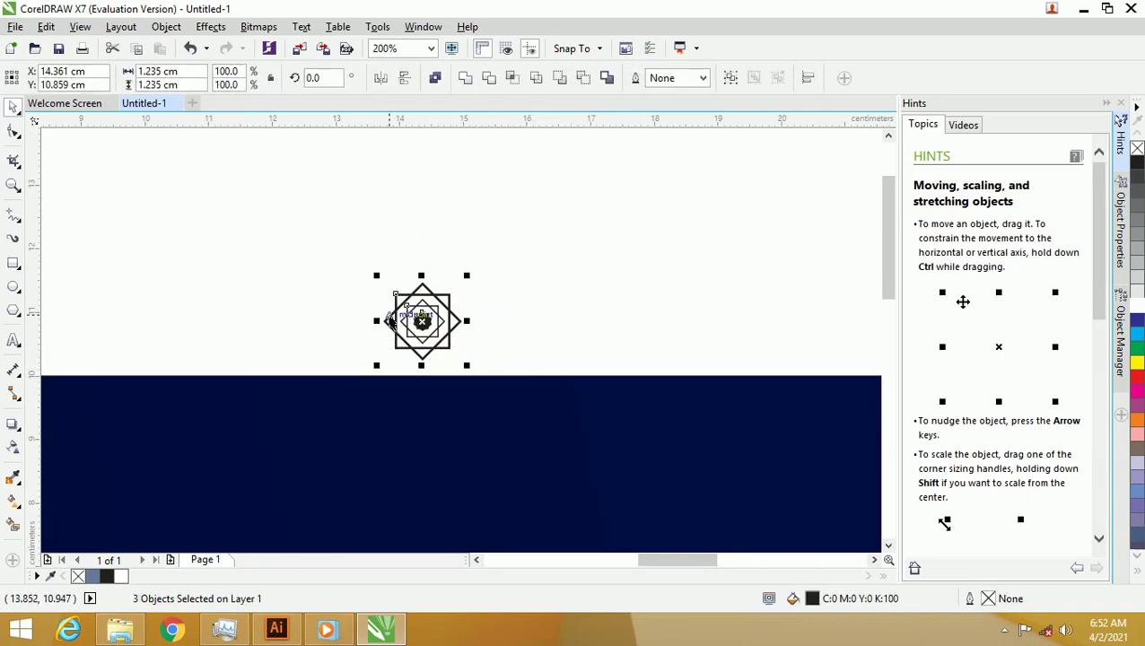
scroll(437, 336, "up", 2)
scroll(334, 269, "down", 2)
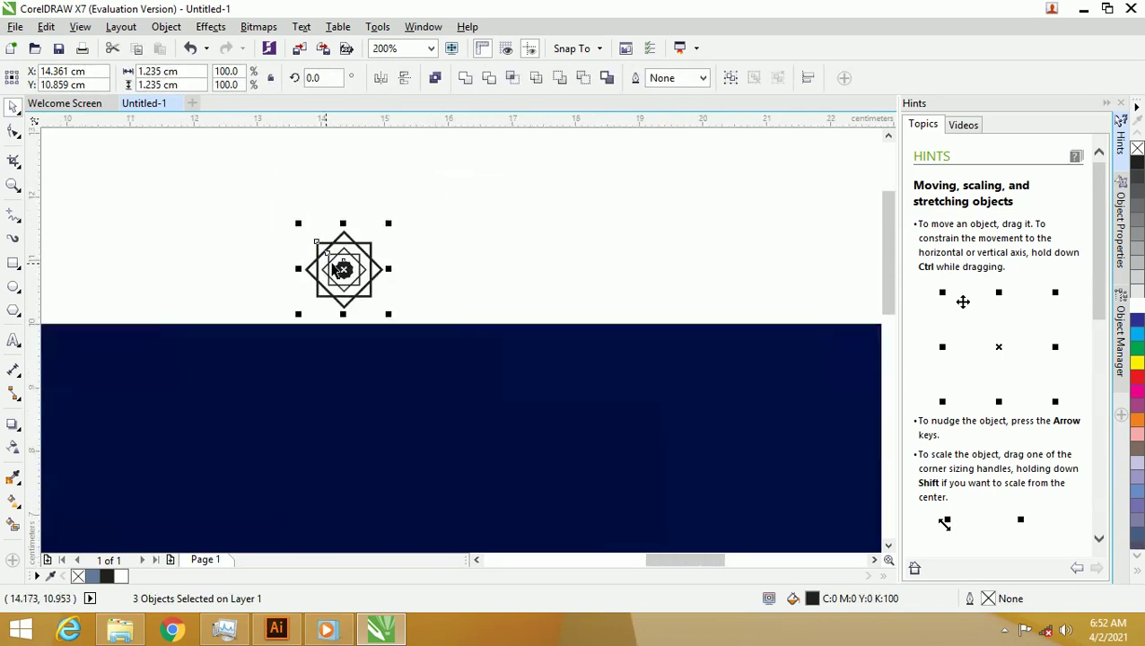
scroll(297, 394, "down", 1)
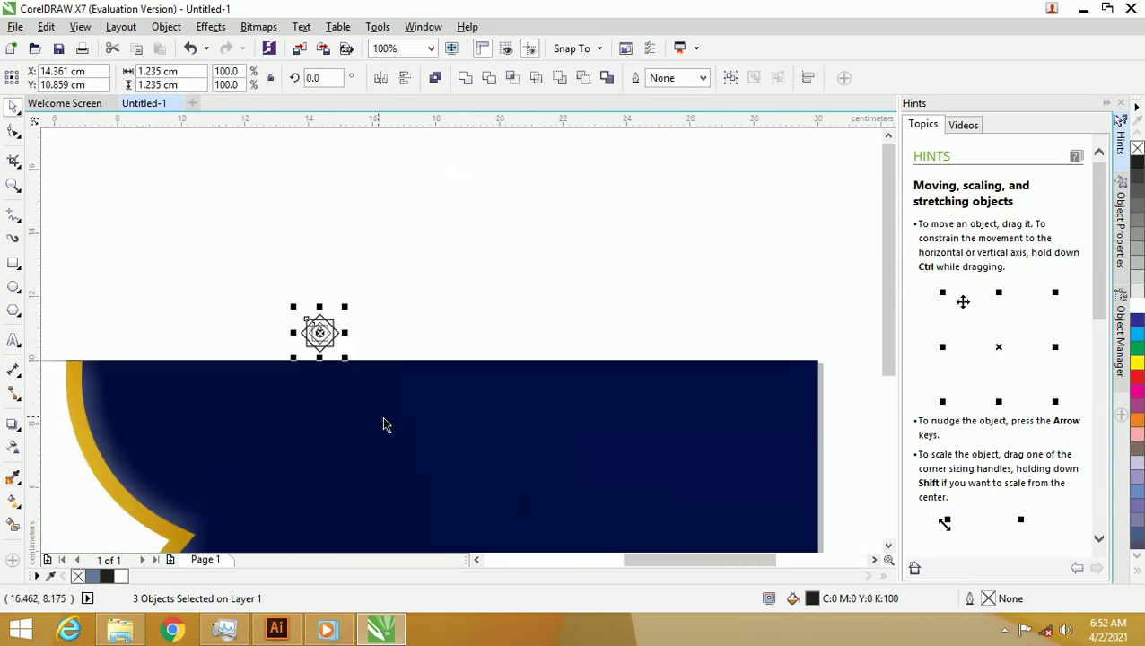
left_click(15, 503)
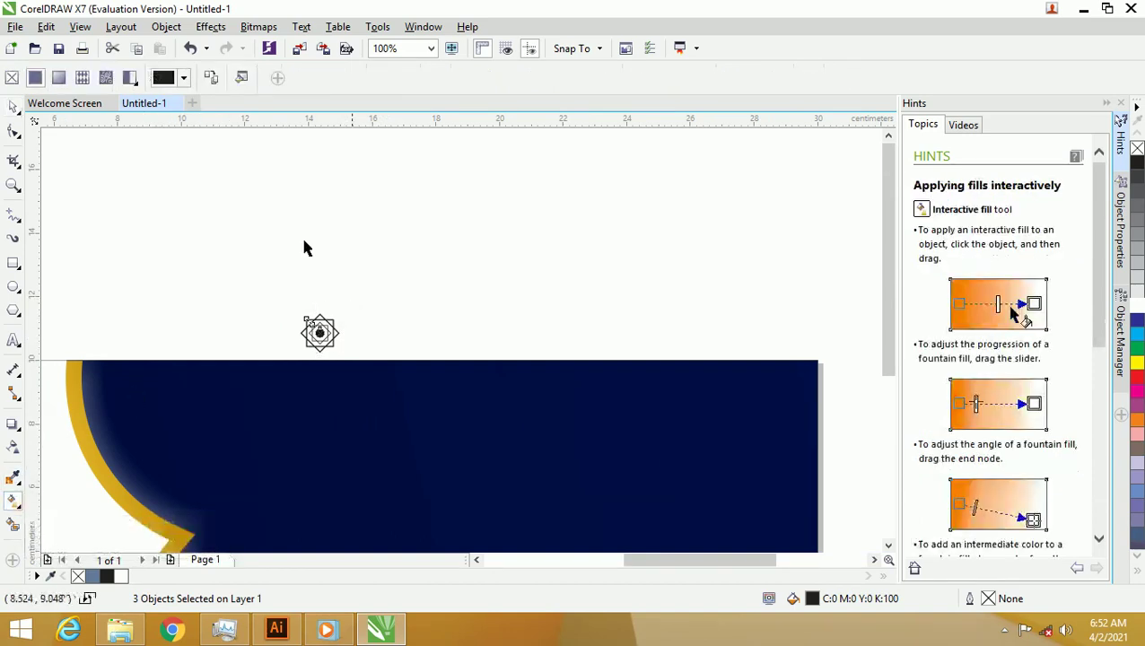
left_click(214, 78)
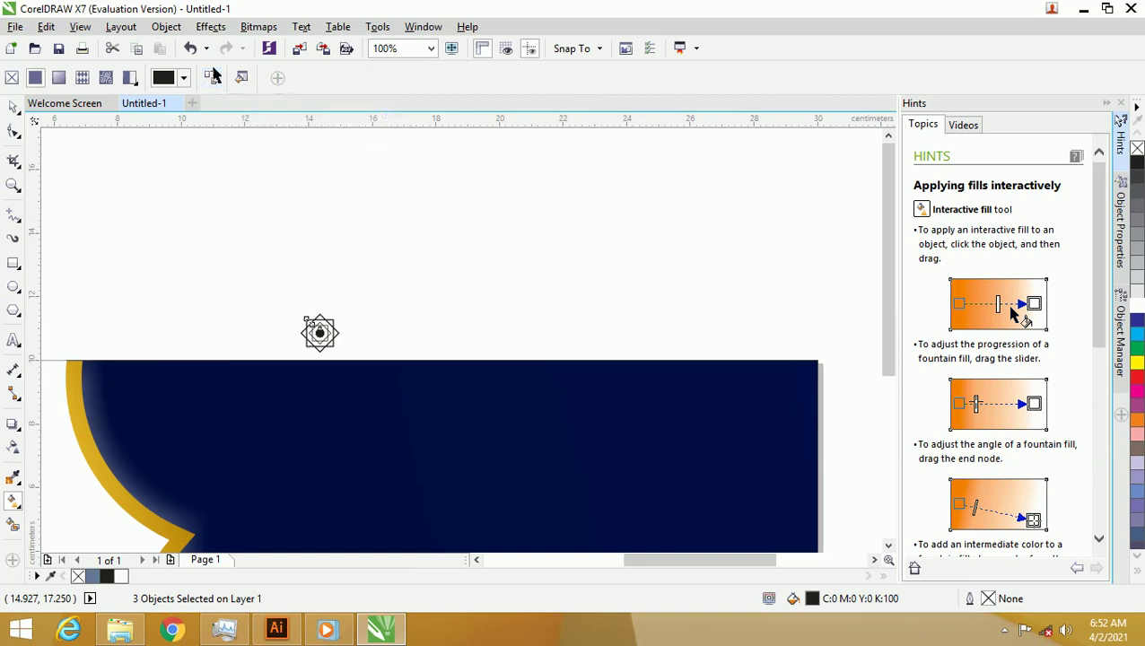
left_click(447, 406)
scroll(316, 353, "up", 3)
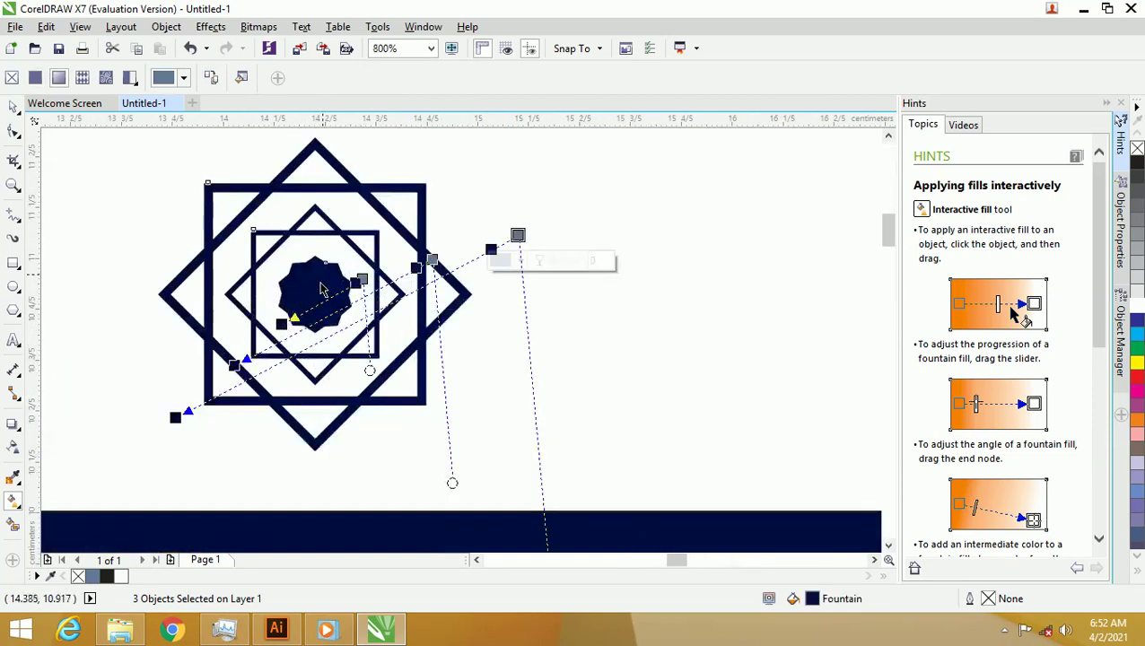
scroll(315, 196, "down", 1)
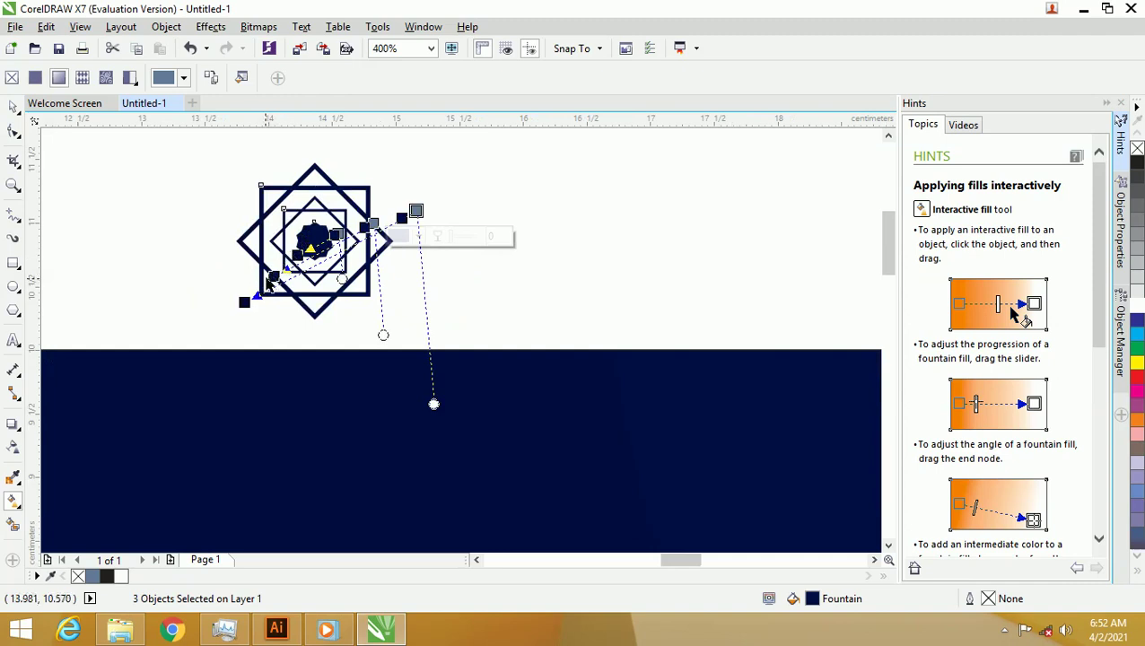
- Group the three ornament parts into one object
left_click(13, 106)
left_click_drag(146, 150, 466, 357)
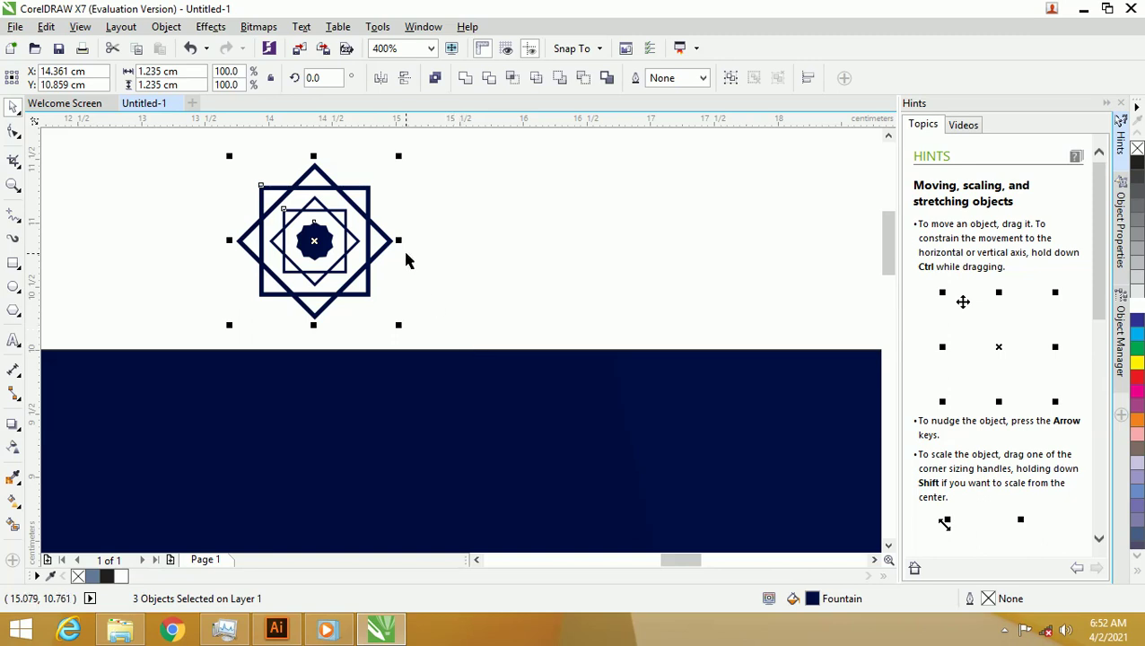
key("ctrl+g")
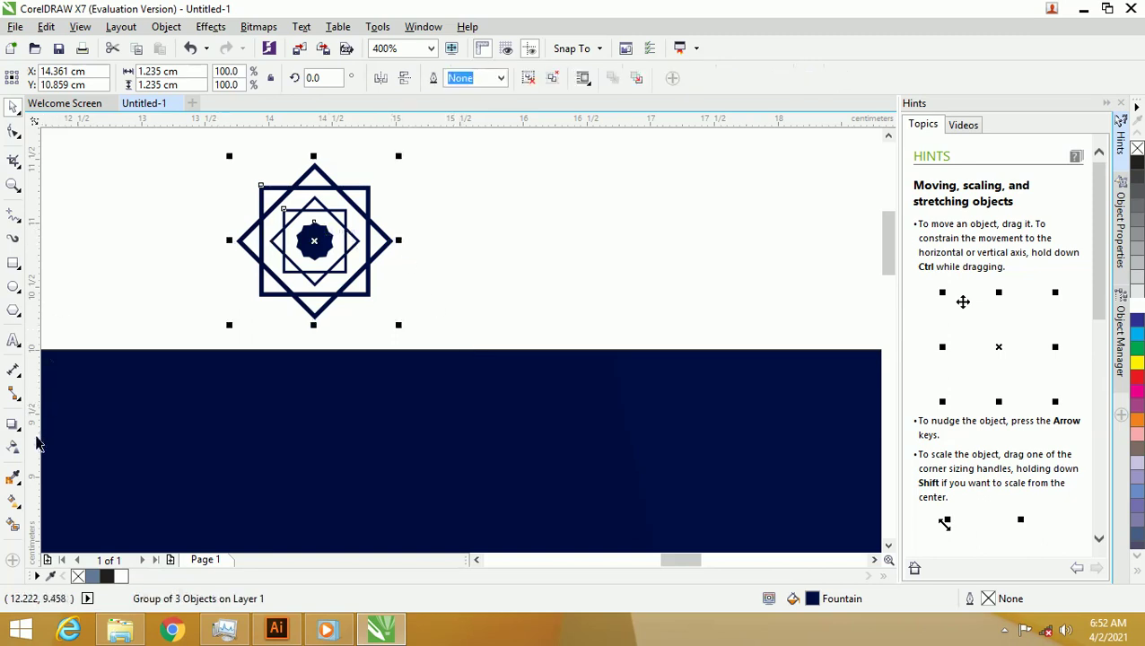
- Apply one fountain fill diagonally across the whole ornament group, from its lower-left to its upper-right
left_click(13, 501)
left_click_drag(233, 300, 470, 179)
scroll(318, 198, "up", 2)
scroll(318, 197, "down", 4)
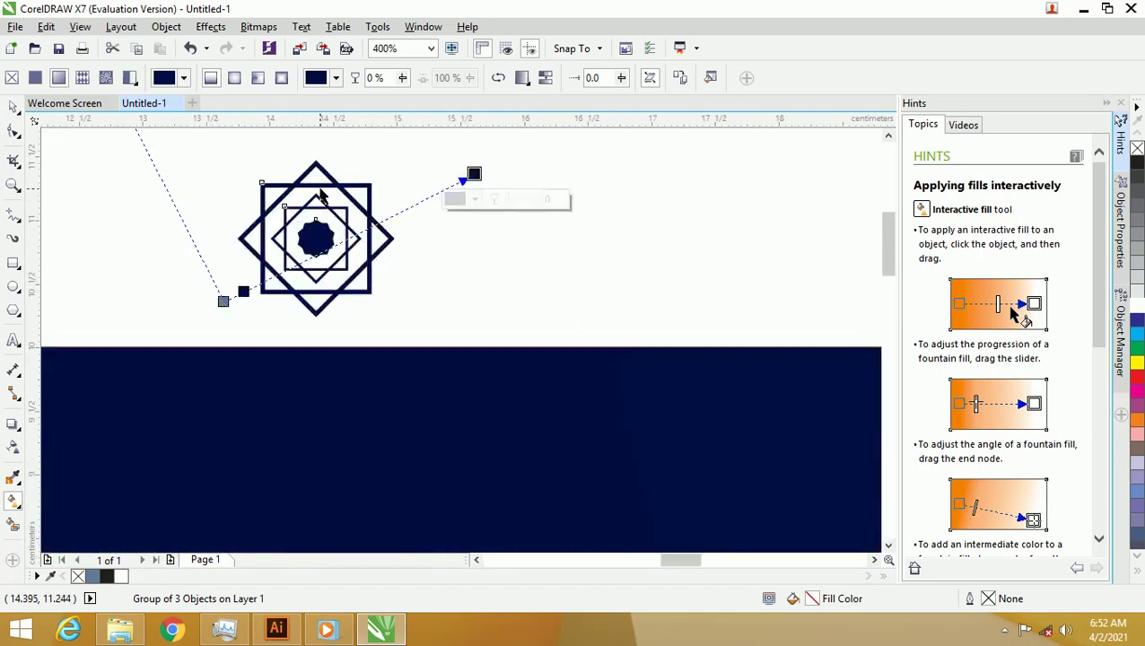
left_click(13, 107)
left_click(266, 209)
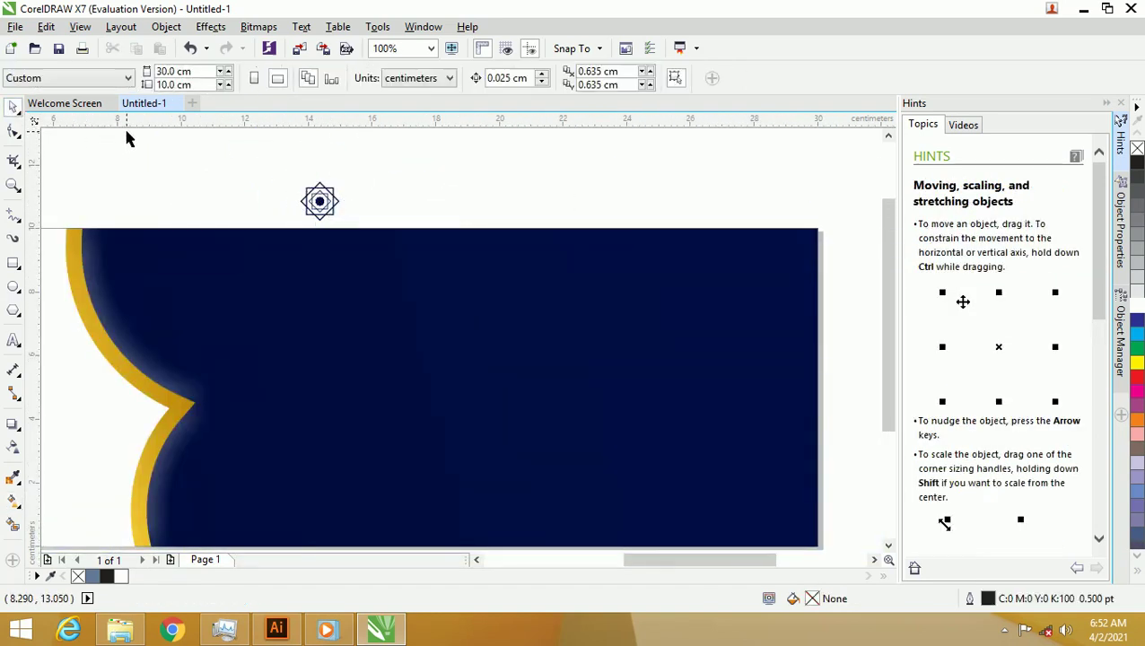
- Move the ornament group horizontally to just above the upper end of the gold border, at X about 7.76 cm
left_click_drag(317, 200, 112, 205)
scroll(275, 210, "down", 2)
scroll(201, 208, "up", 1)
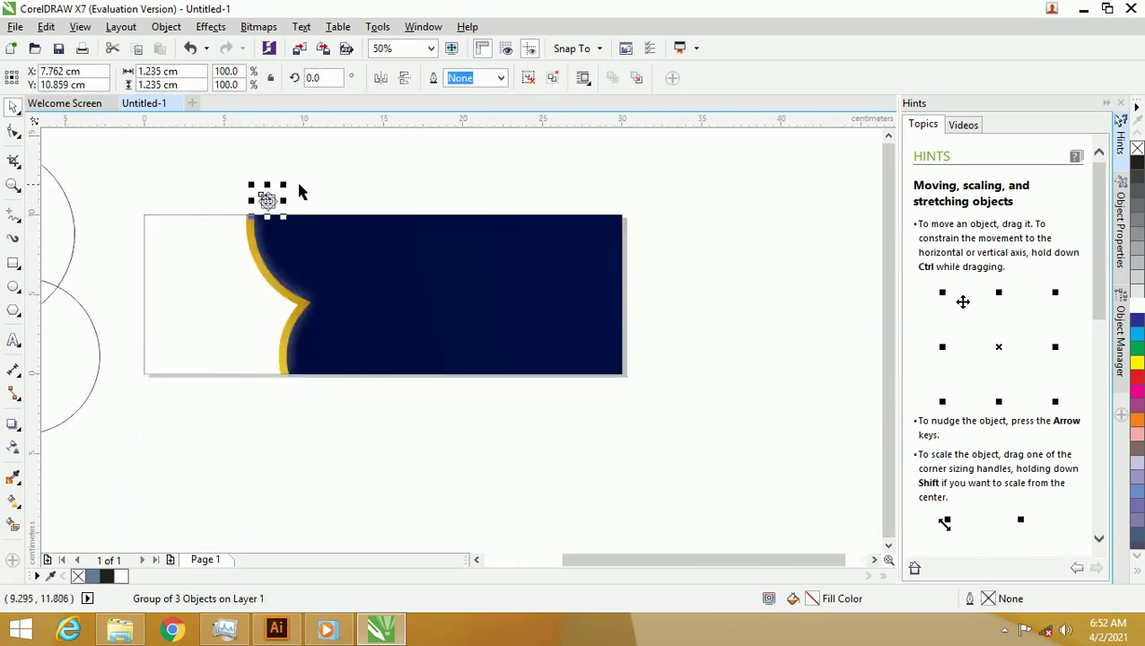
left_click(236, 179)
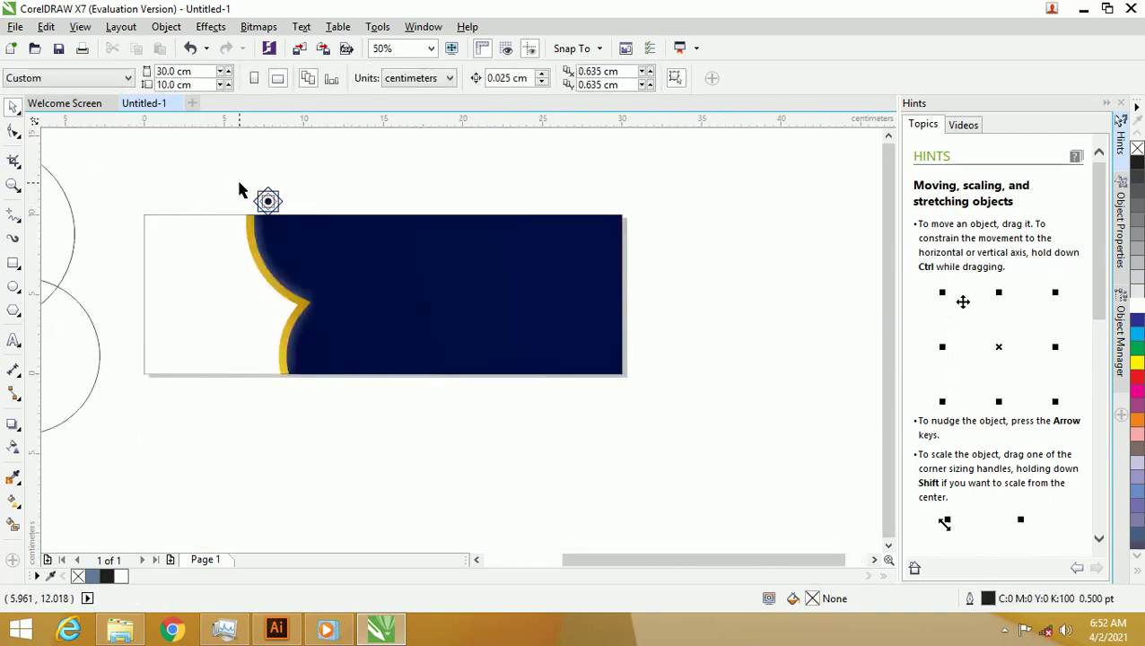
- Enlarge the ornament group to about 1.61 × 1.61 cm and centre it over the gold border's upper end, at X about 6.71 cm
scroll(237, 178, "up", 2)
left_click(325, 215)
scroll(327, 213, "down", 1)
left_click_drag(380, 197, 311, 218)
left_click(316, 188)
scroll(315, 188, "down", 1)
left_click(330, 211)
left_click(317, 210)
scroll(314, 215, "up", 1)
left_click(314, 218)
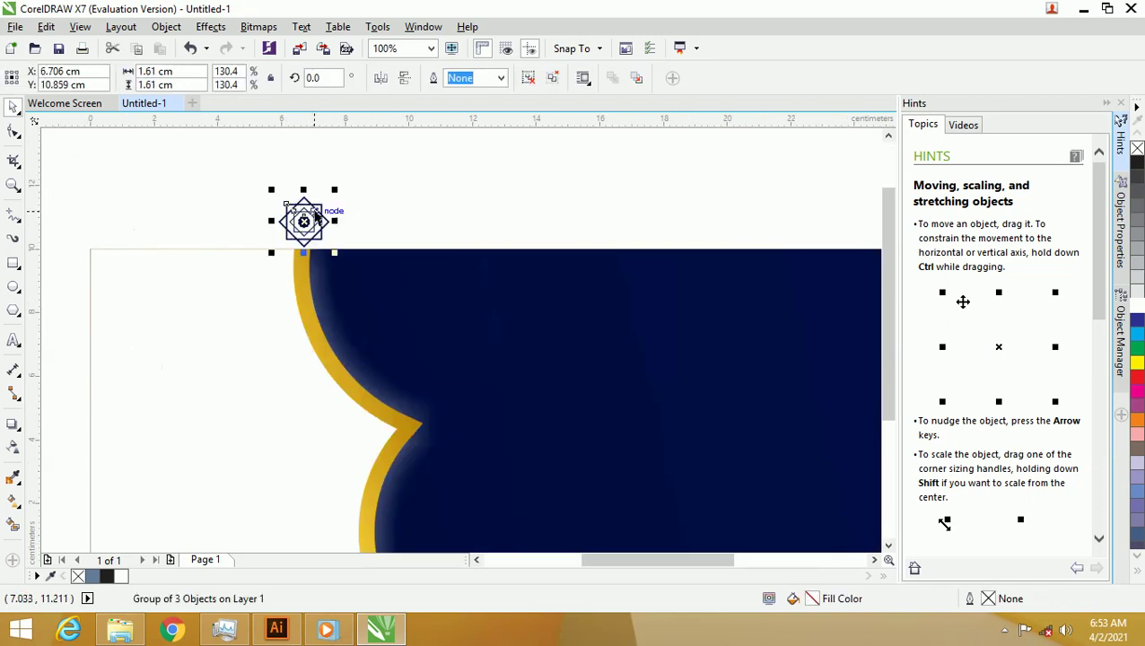
left_click(285, 202)
scroll(278, 193, "down", 1)
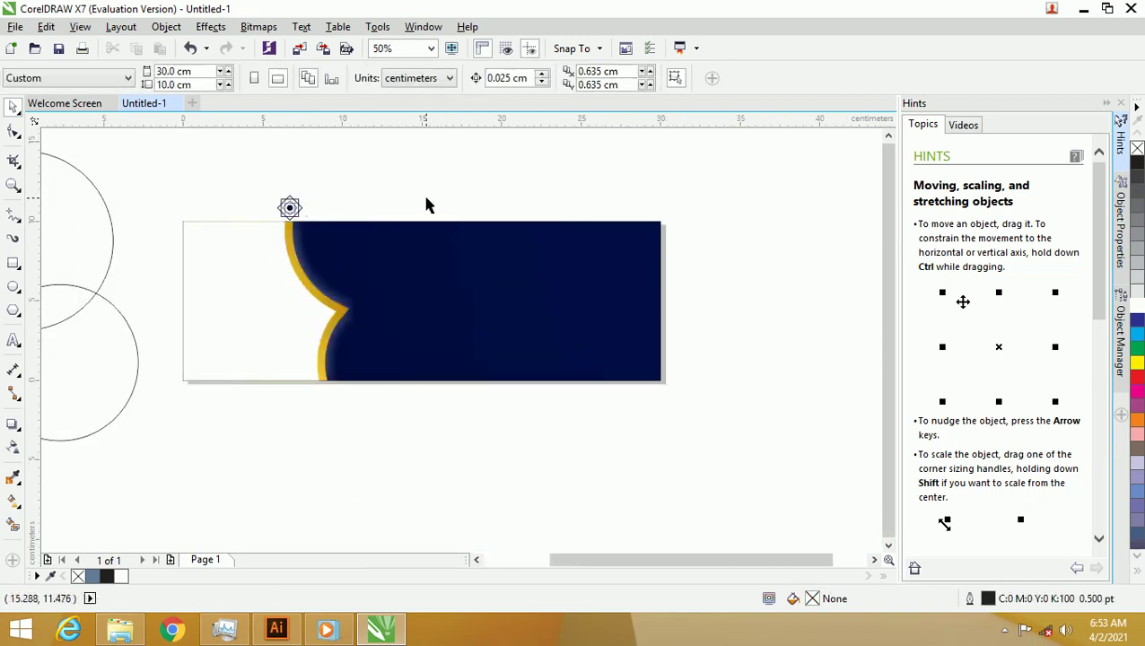
- Try moving the ornament group horizontally by about its own width, to X about 8.31 cm, and undo the move
left_click(299, 208)
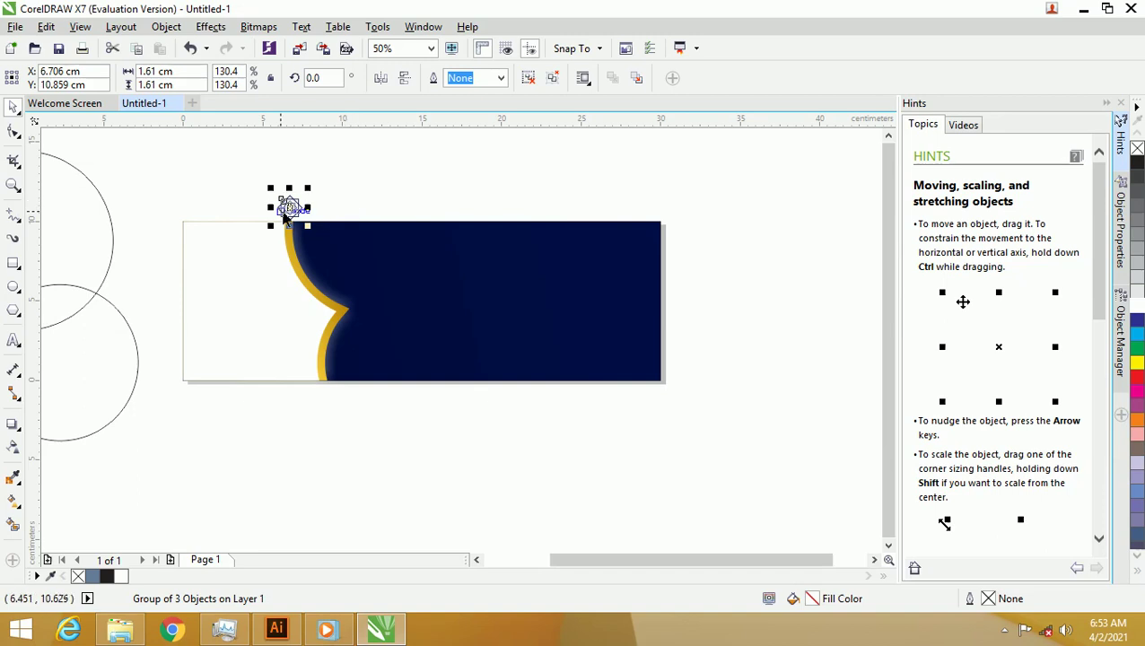
scroll(236, 205, "up", 3)
left_click_drag(193, 242, 403, 256)
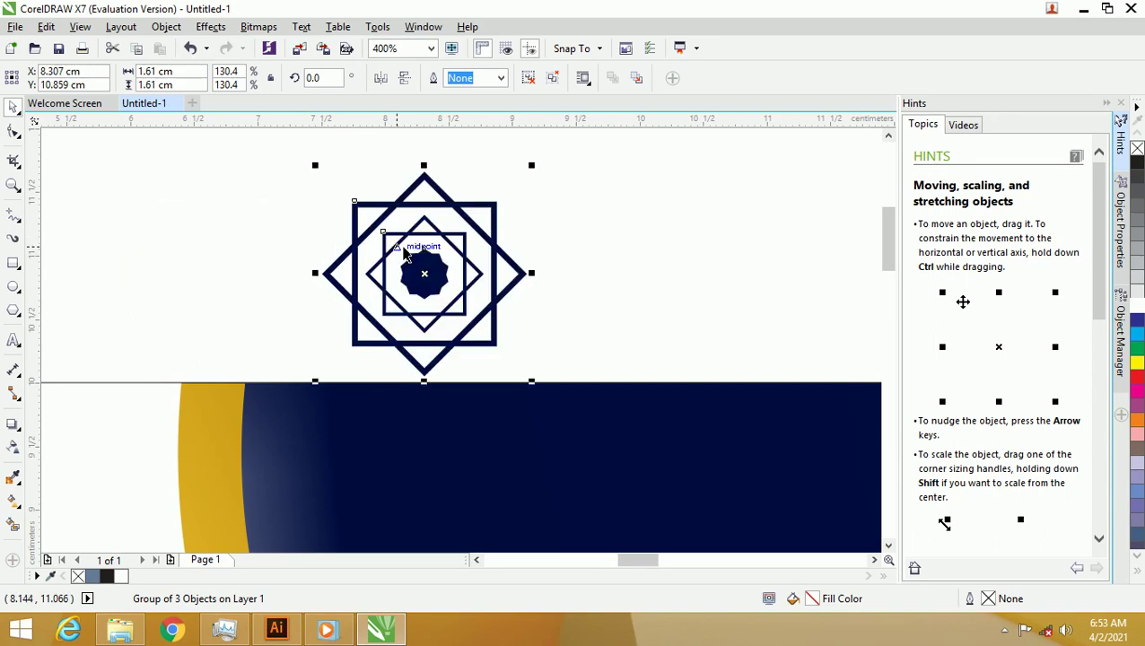
key("ctrl+z")
scroll(235, 255, "left", 2)
scroll(312, 268, "up", 2)
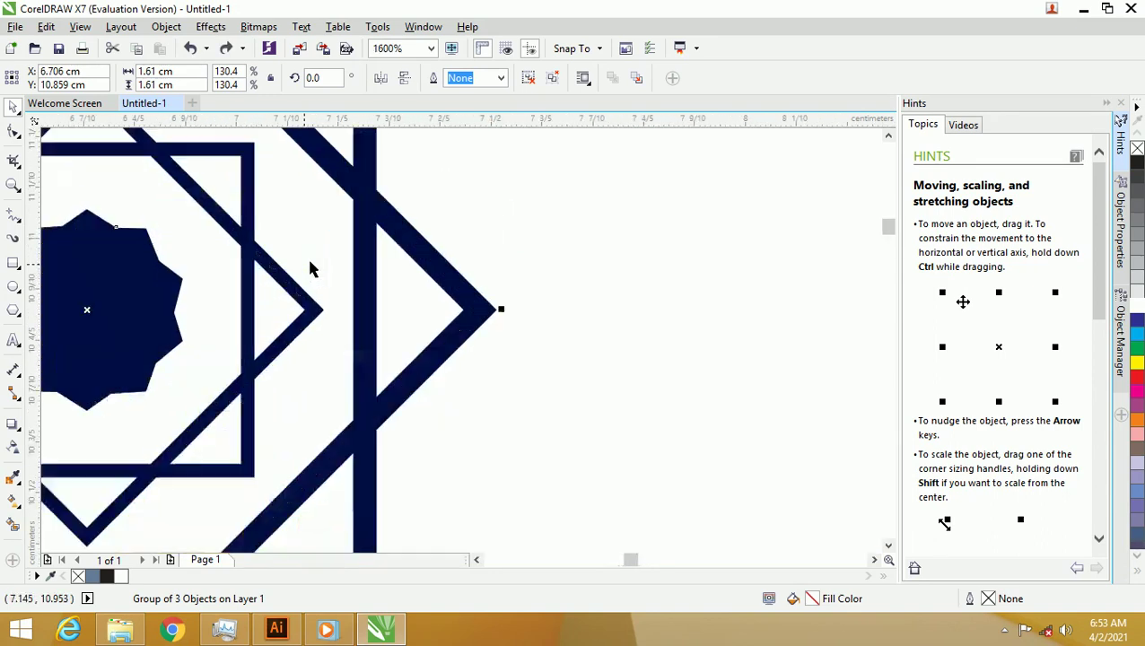
scroll(325, 265, "down", 2)
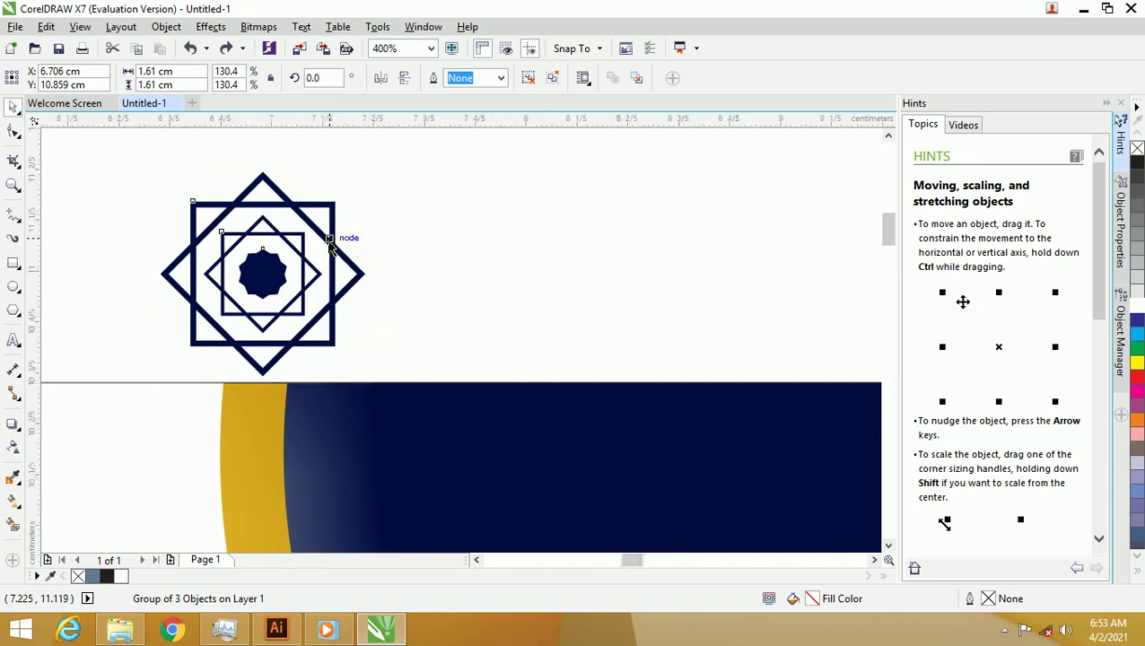
- Place a copy of the ornament group directly beside the original at the same height, at X about 8.31 cm
scroll(332, 247, "up", 1)
left_click_drag(330, 249, 739, 258)
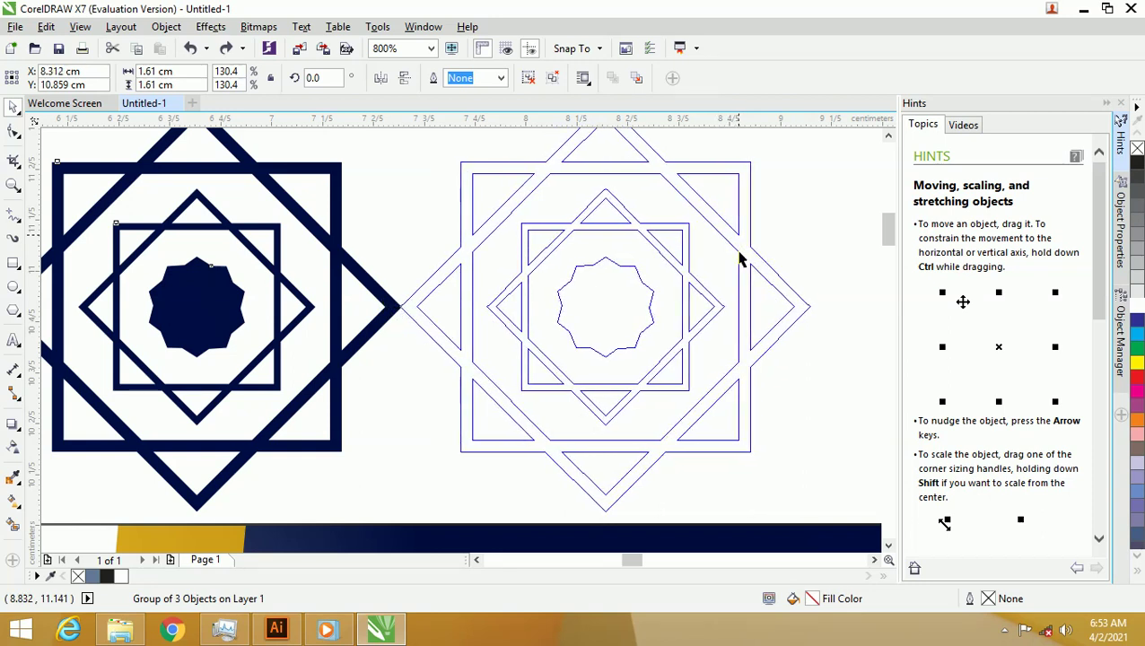
left_click_drag(739, 258, 740, 258)
scroll(403, 199, "down", 1)
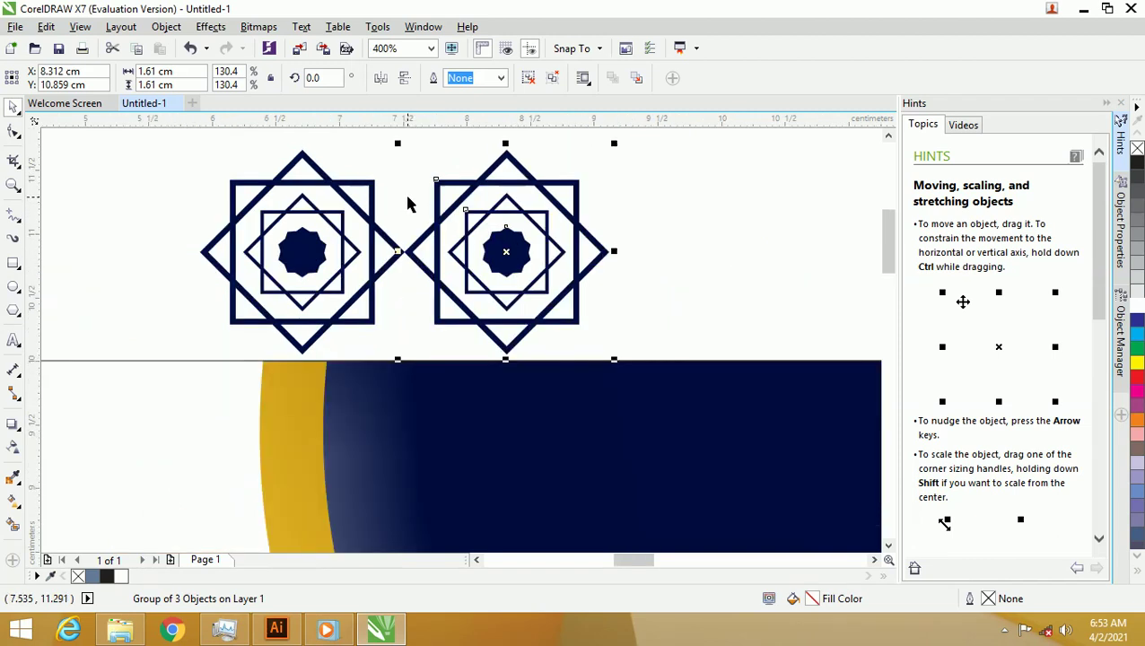
scroll(409, 205, "down", 1)
scroll(366, 199, "down", 1)
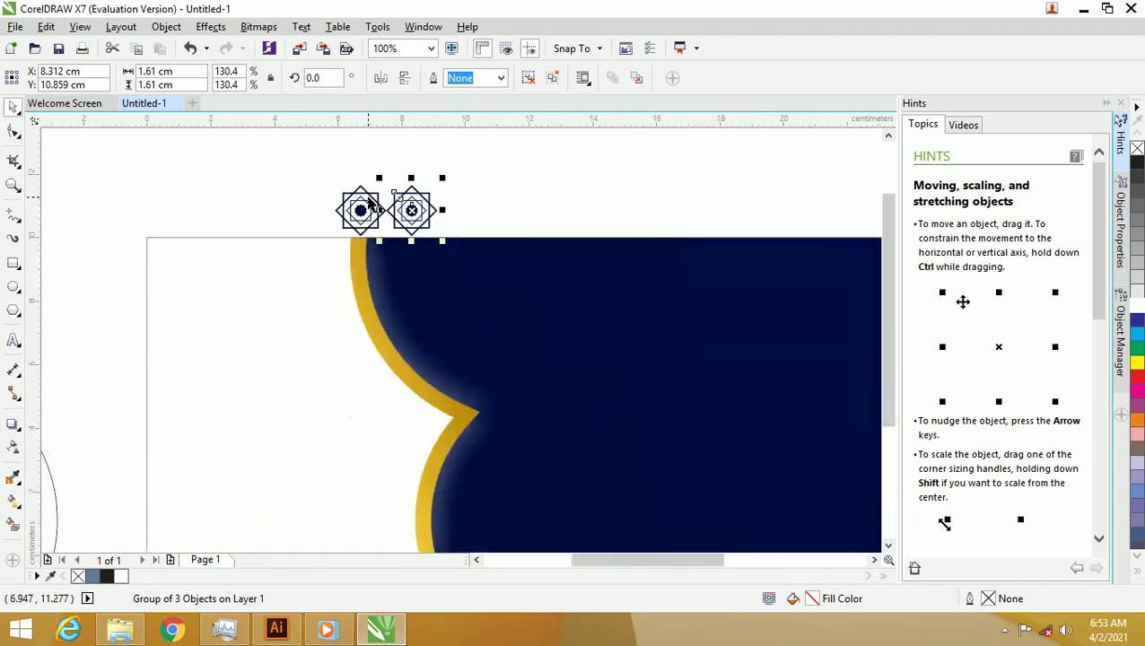
- Try duplicating the copied ornament with a 0.635 cm horizontal and vertical offset, undo it and delete the copy
key("ctrl+d")
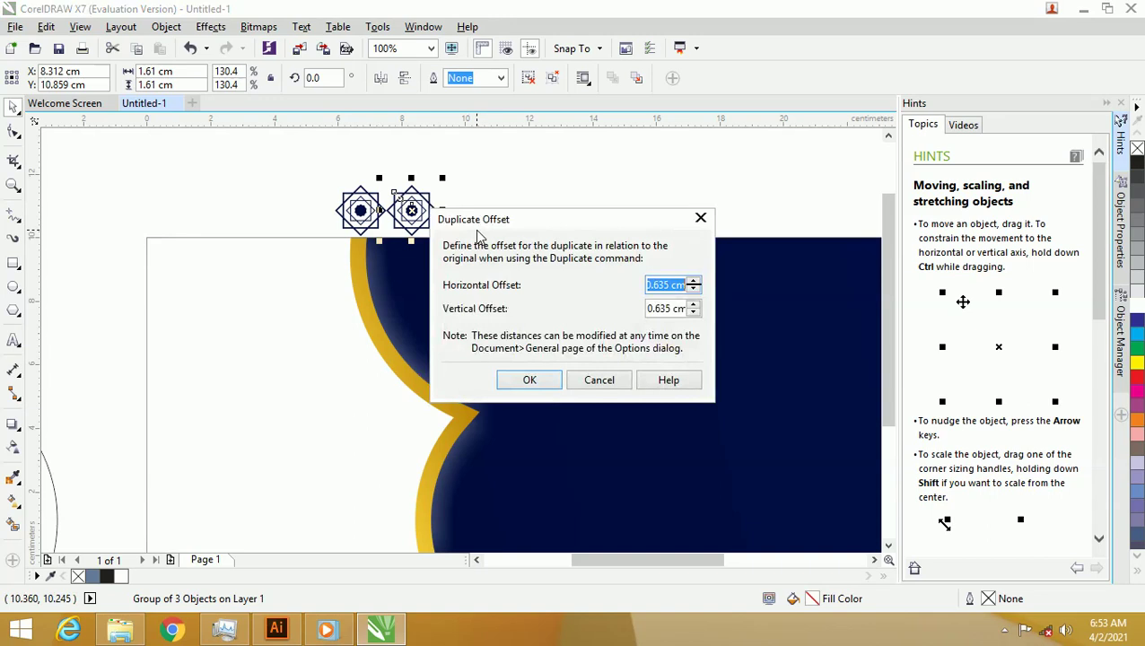
left_click(530, 379)
key("ctrl+z")
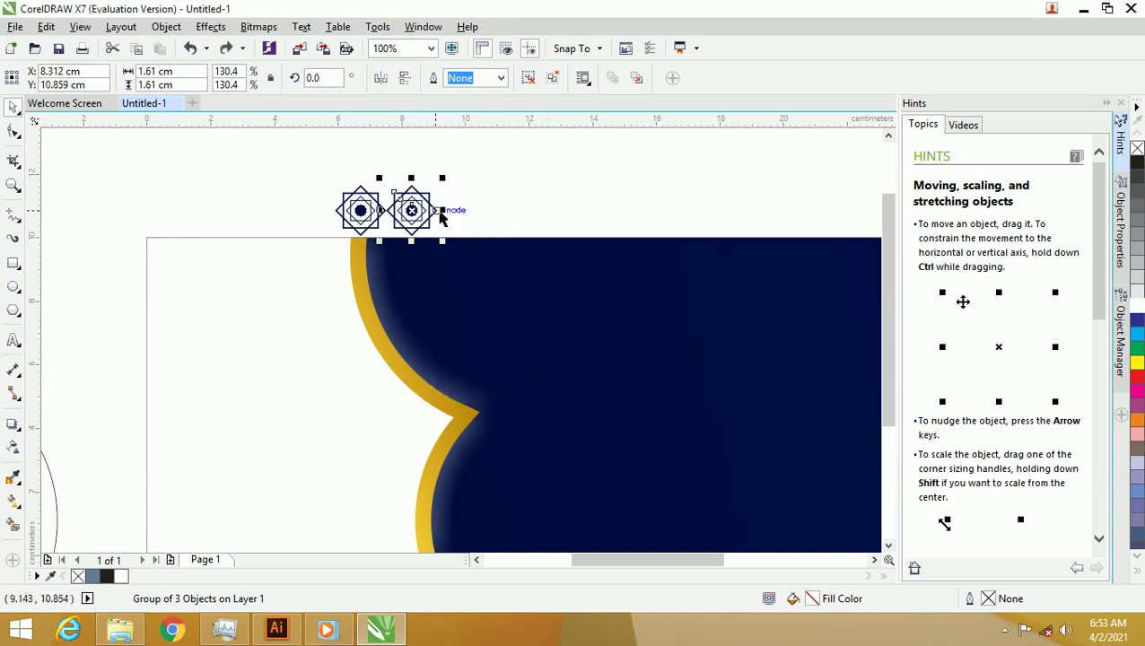
scroll(431, 212, "up", 2)
key("Delete")
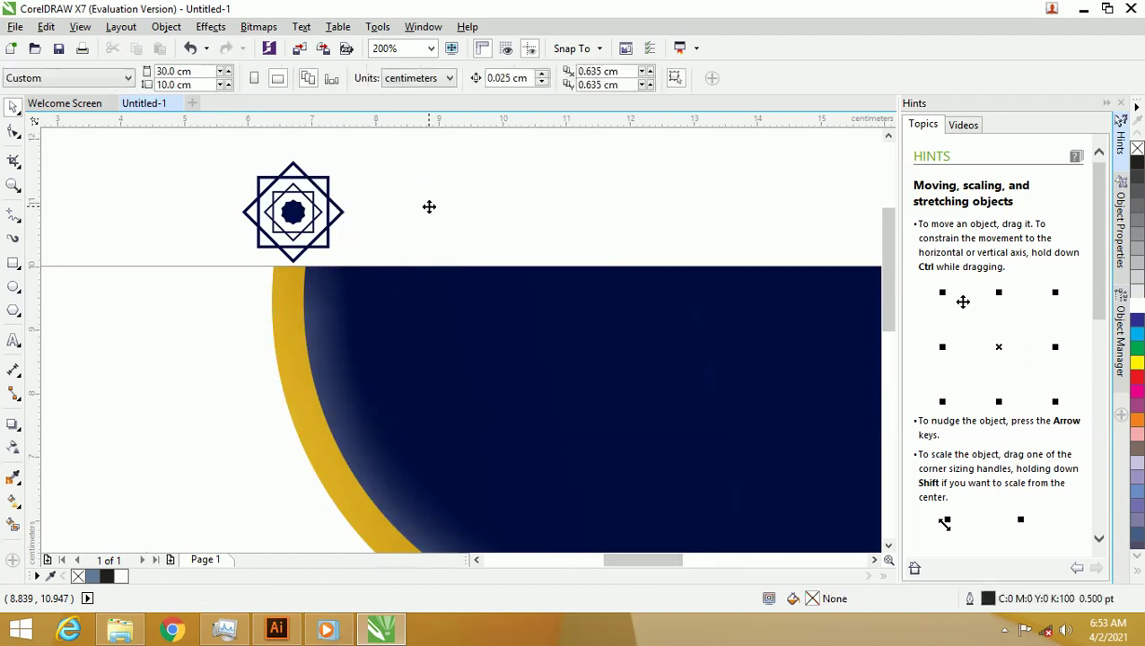
- Copy the original ornament group horizontally so the copy's tip meets the original's, at X about 8.30 cm
left_click_drag(211, 157, 393, 264)
scroll(301, 184, "up", 2)
scroll(300, 183, "down", 2)
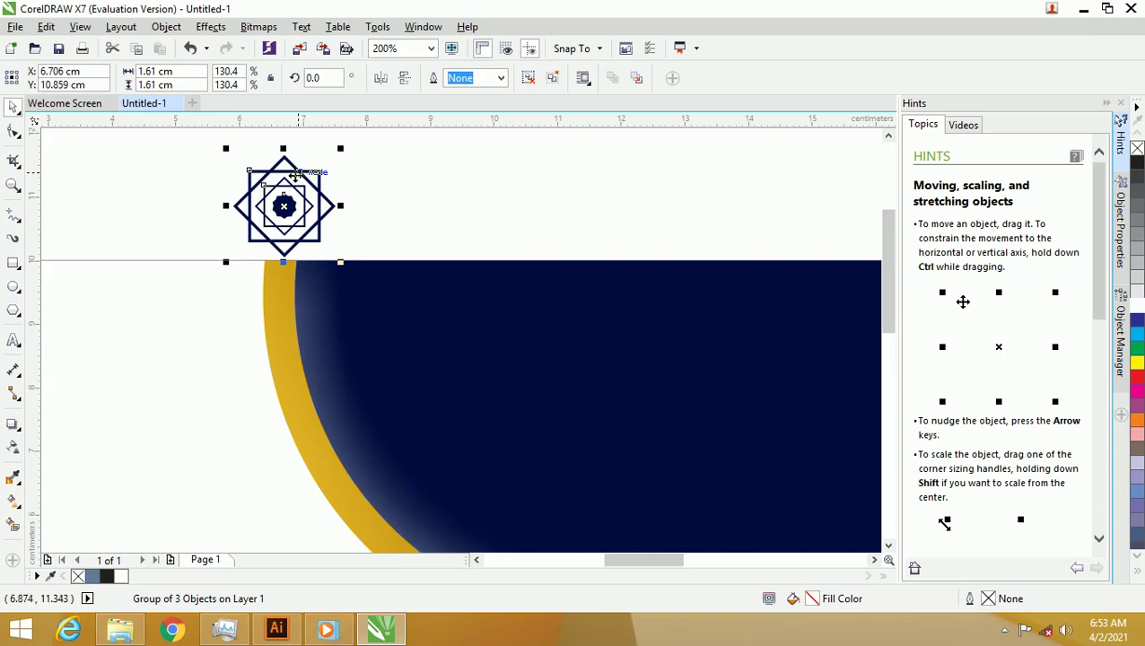
left_click_drag(295, 174, 397, 183)
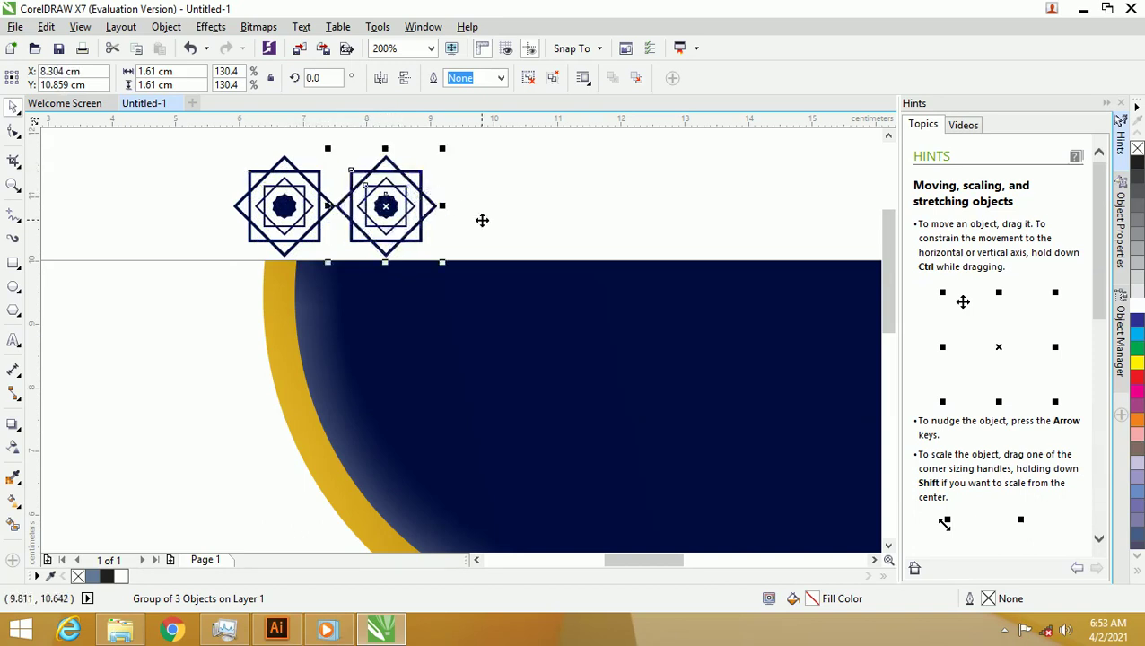
- Repeat the horizontal copy at the same spacing until a row of 16 ornaments extends past the page's far edge
key("ctrl+r")
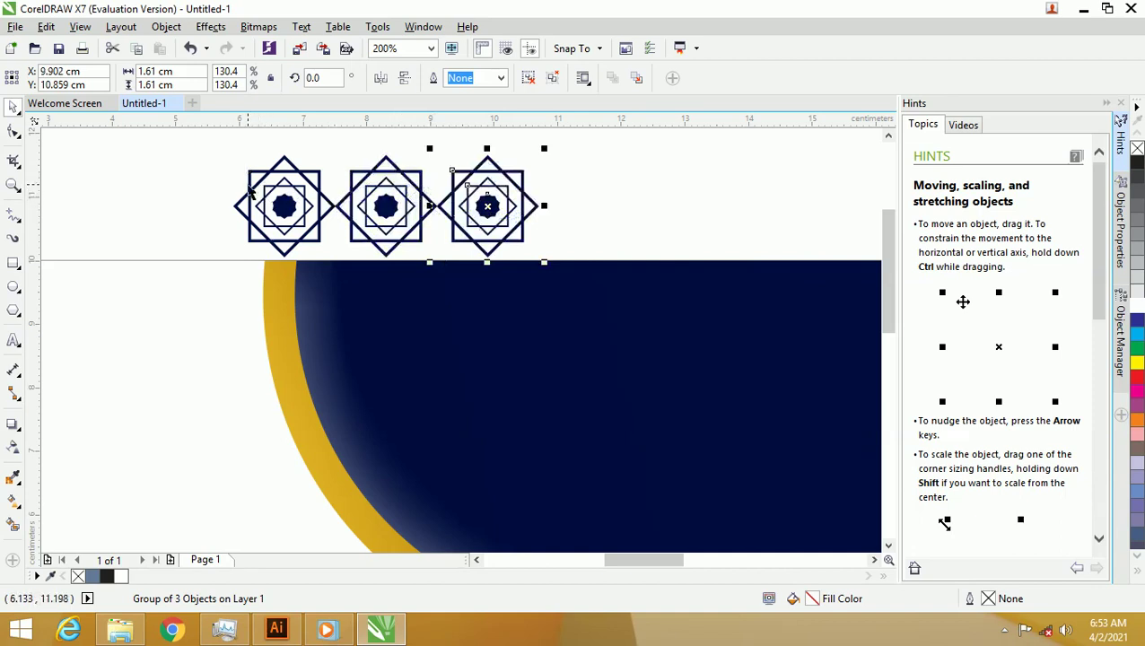
scroll(269, 191, "up", 2)
key("ctrl+r")
scroll(325, 200, "down", 4)
key("ctrl+r")
key("ctrl+r")
key("ctrl+r")
key("ctrl+r")
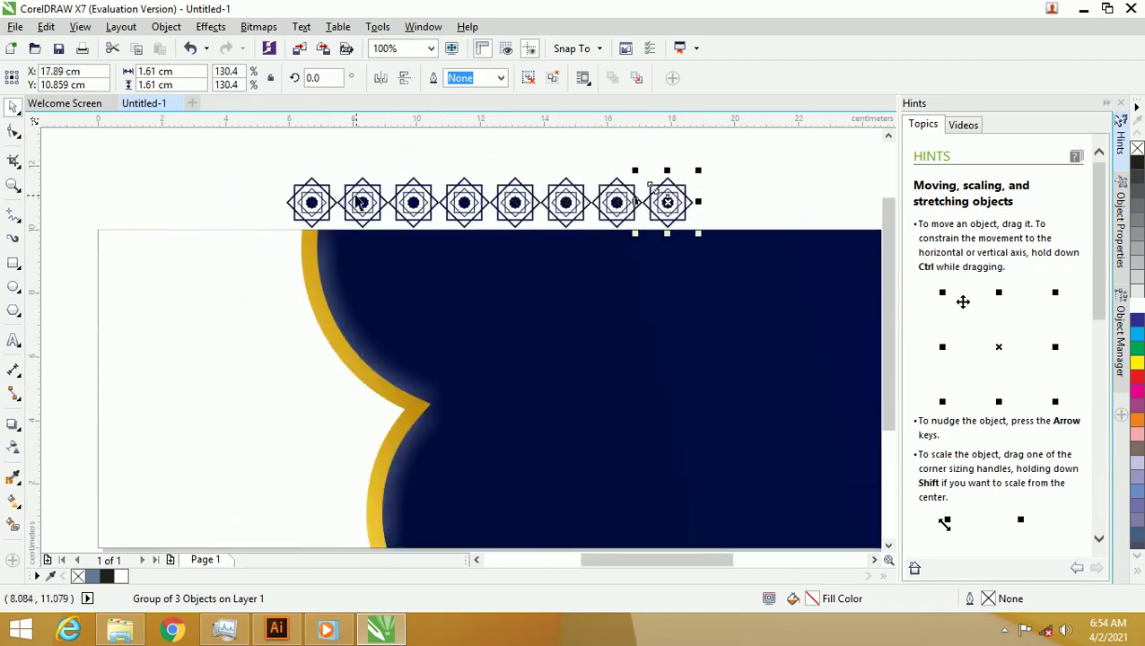
scroll(359, 203, "down", 6)
key("ctrl+r")
key("ctrl+r")
key("ctrl+r")
key("ctrl+r")
key("ctrl+r")
key("ctrl+r")
key("ctrl+r")
scroll(364, 188, "up", 6)
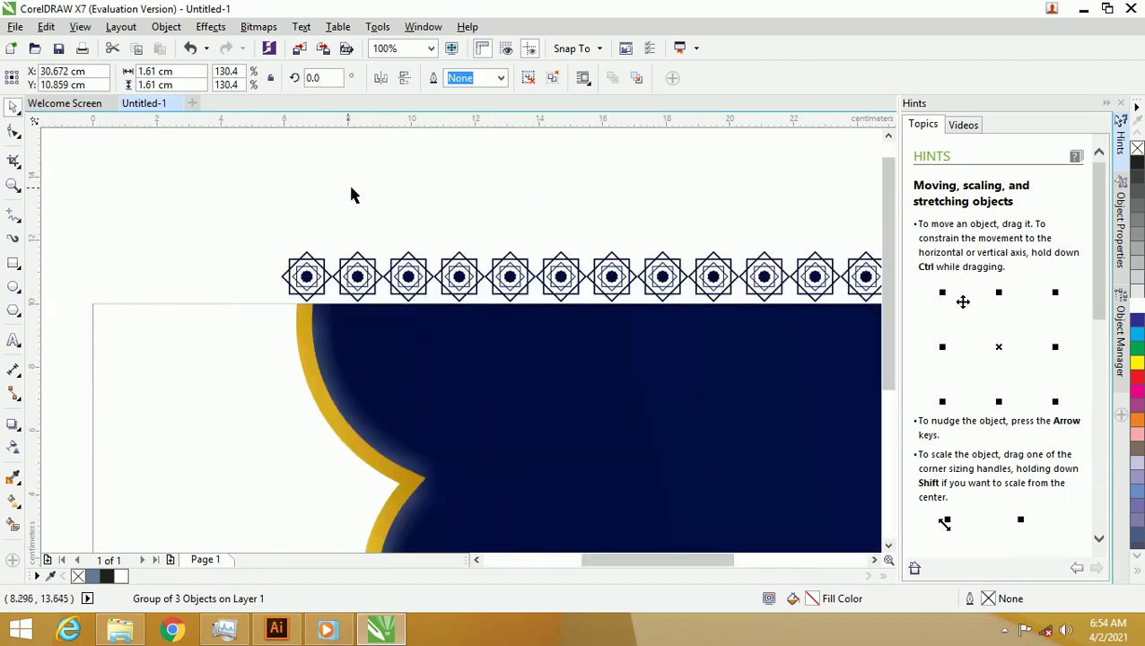
- Group the 16 ornaments above the page into one row
scroll(341, 193, "down", 2)
left_click_drag(294, 187, 784, 280)
key("ctrl+g")
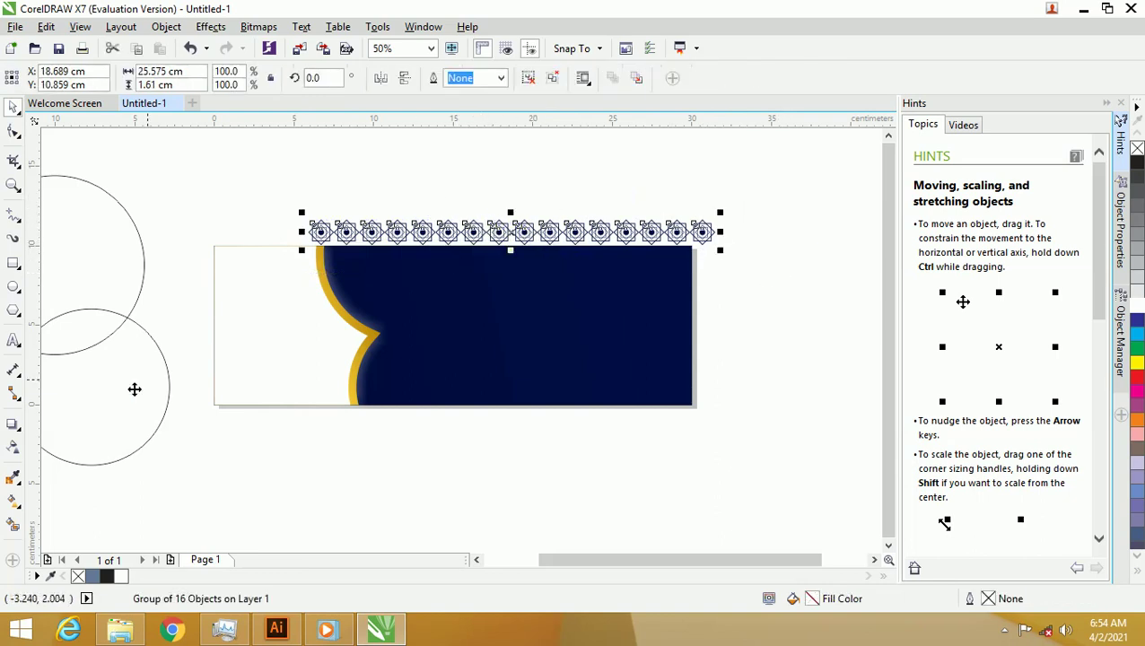
- Try a linear transparency along the whole ornament row, fading towards the far end, and undo it
left_click(13, 446)
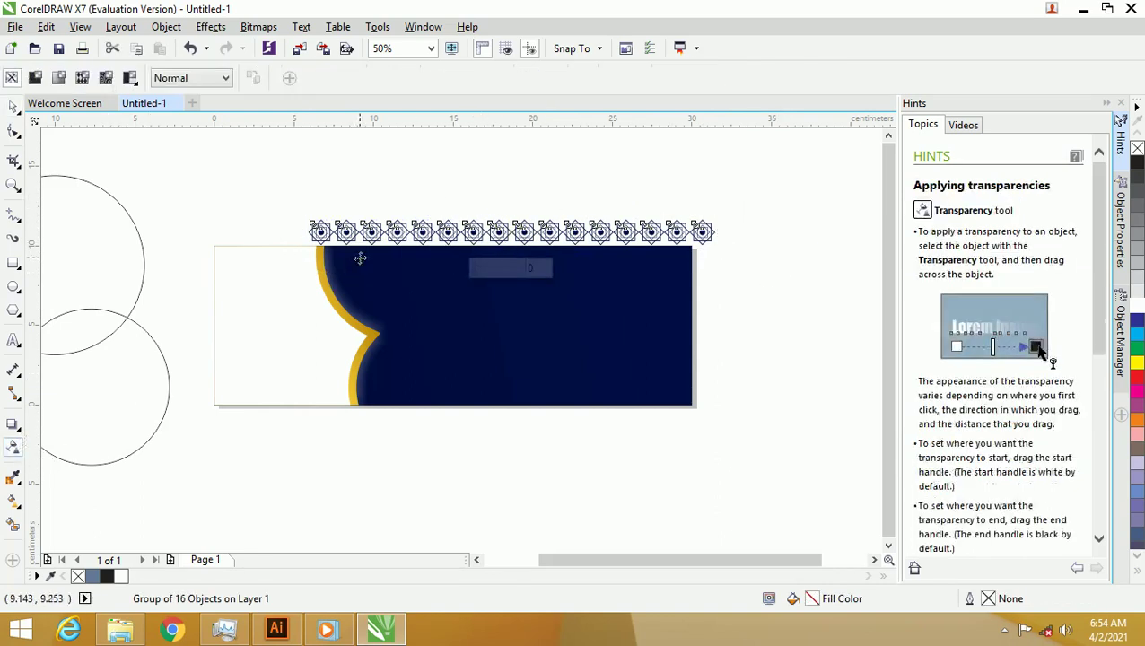
left_click_drag(316, 244, 718, 204)
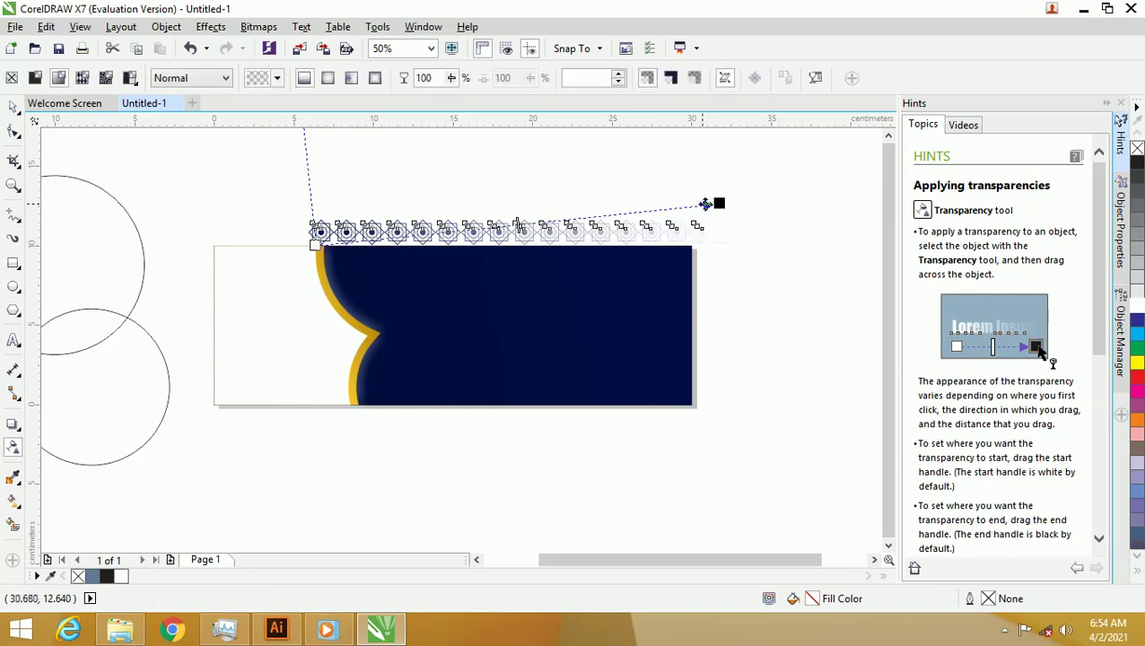
key("ctrl+z")
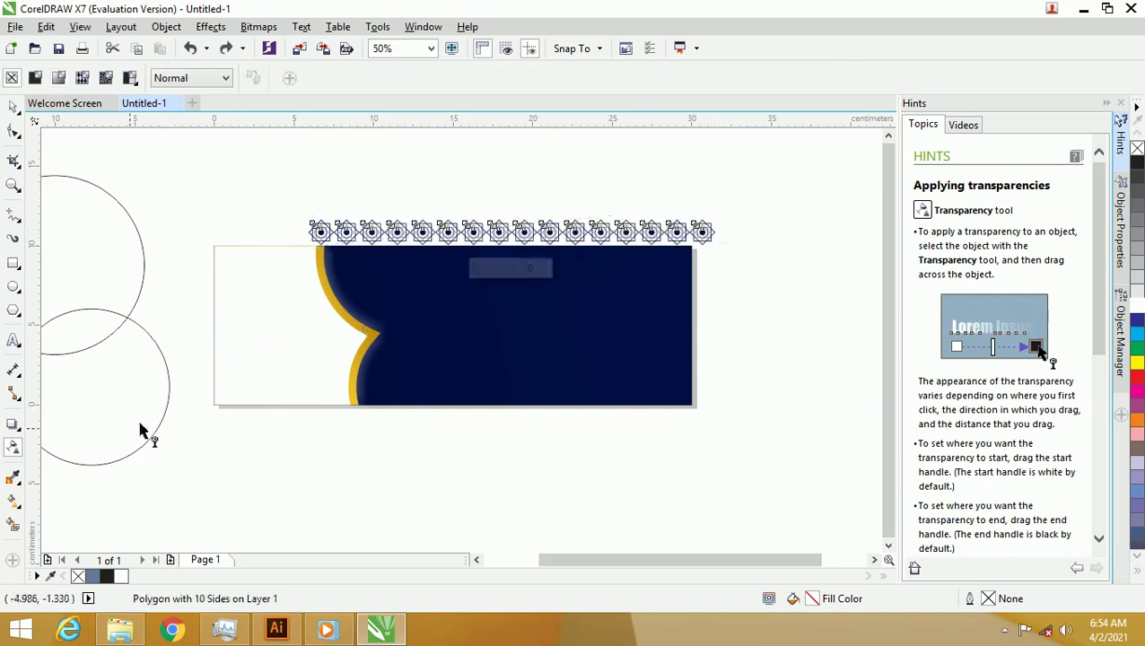
- Apply one fountain fill along the whole ornament row and move its intermediate navy node to the 2% position
left_click(14, 502)
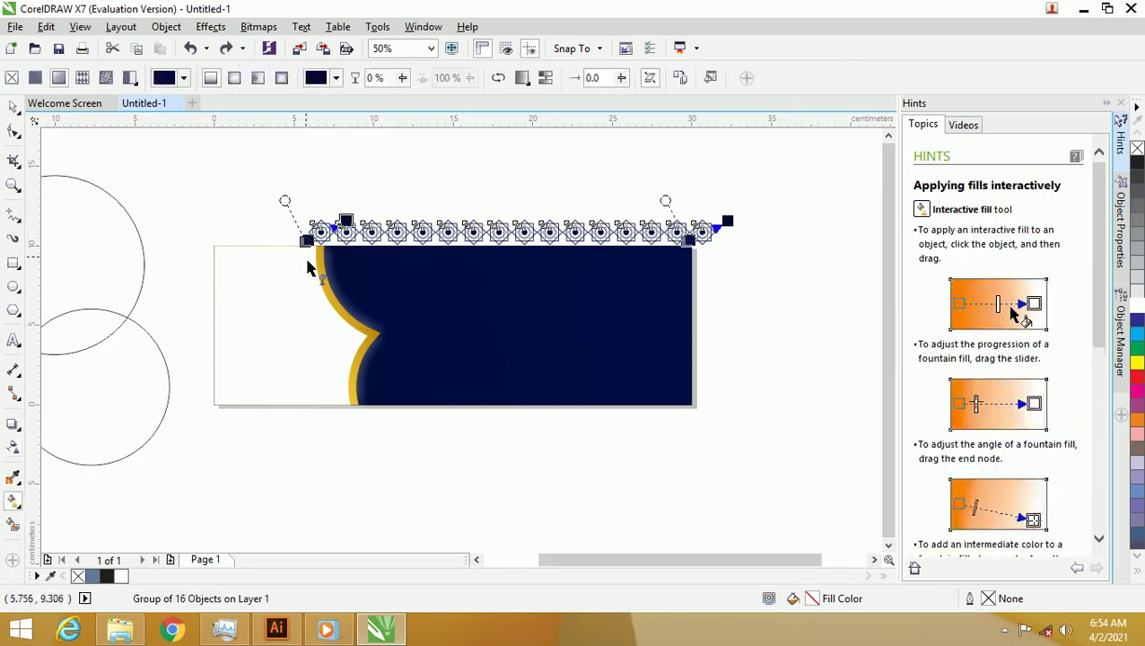
left_click_drag(288, 248, 742, 220)
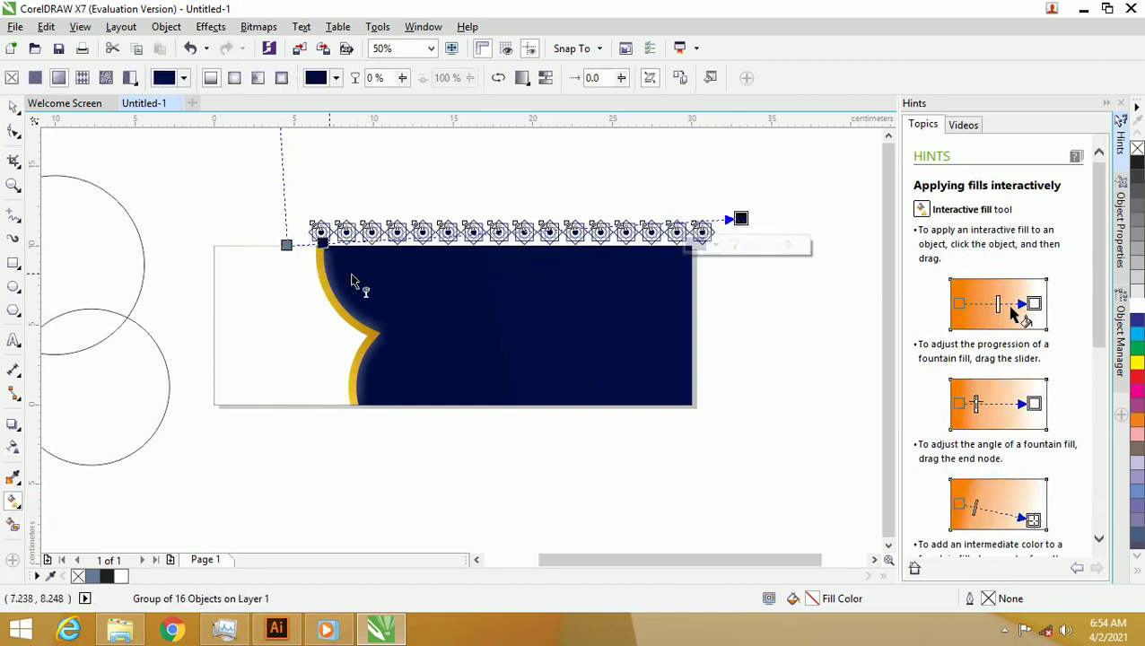
left_click_drag(327, 251, 299, 246)
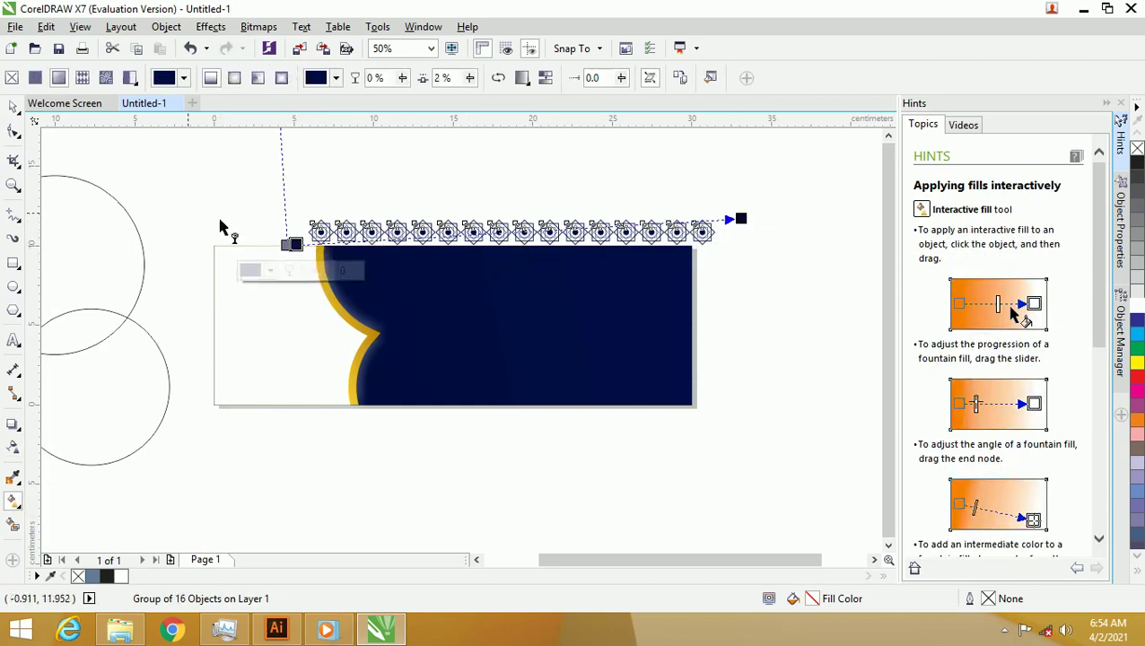
left_click(14, 107)
left_click(318, 204)
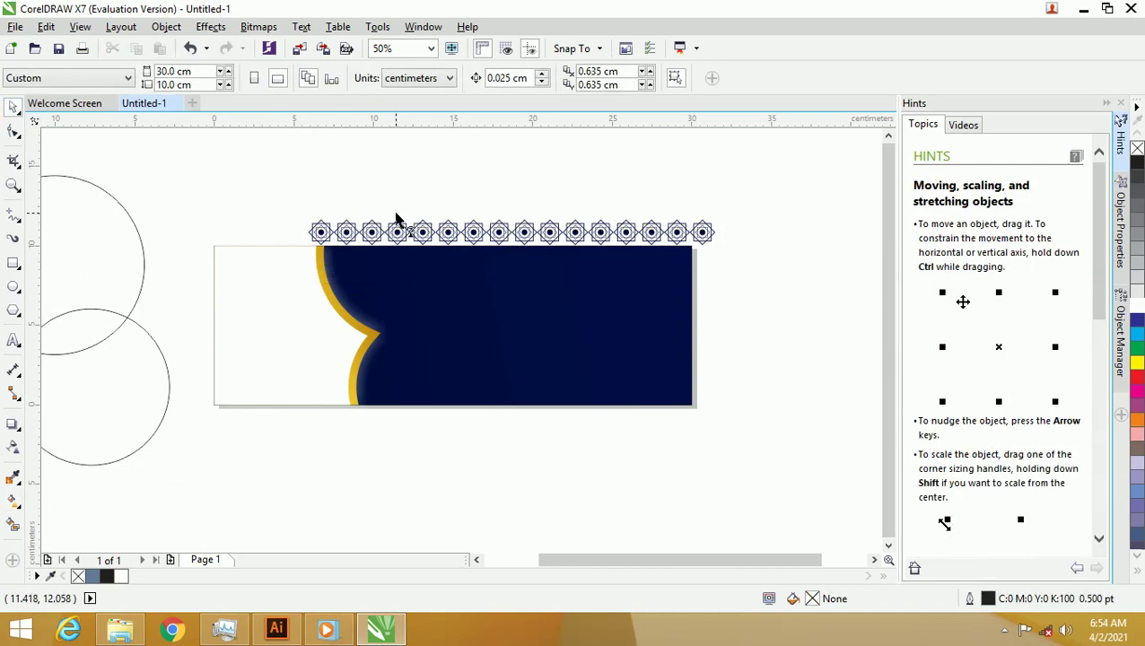
- Copy the grouped ornament row straight down by one row height, to Y about 9.26 cm
left_click(442, 241)
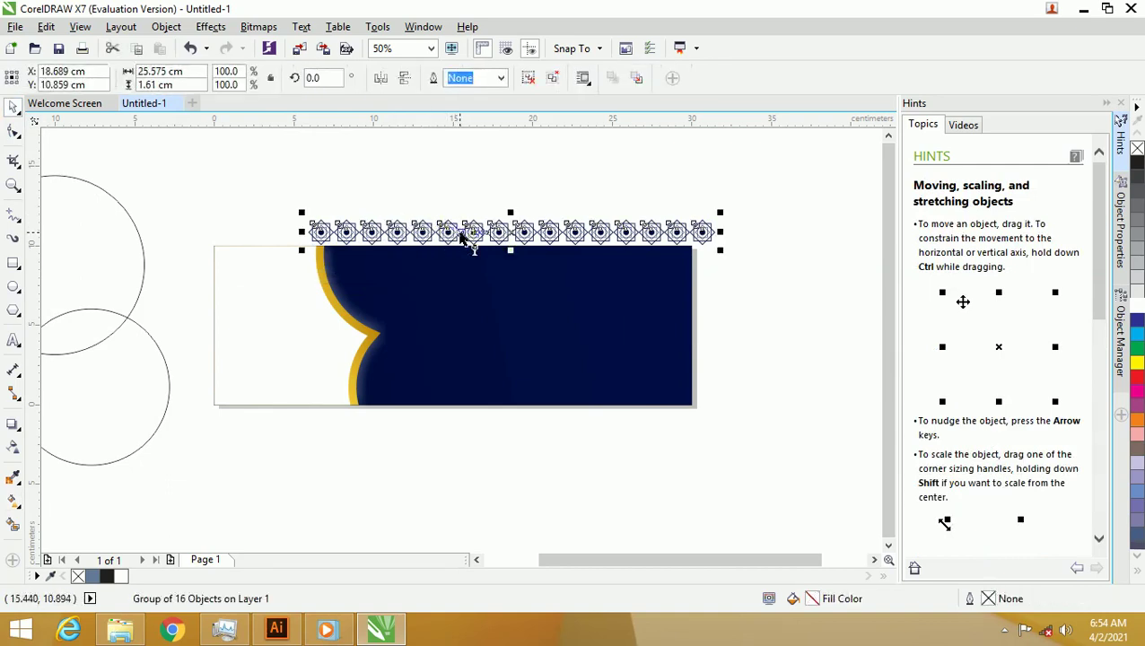
scroll(424, 236, "up", 2)
left_click_drag(442, 218, 440, 307)
scroll(450, 299, "down", 2)
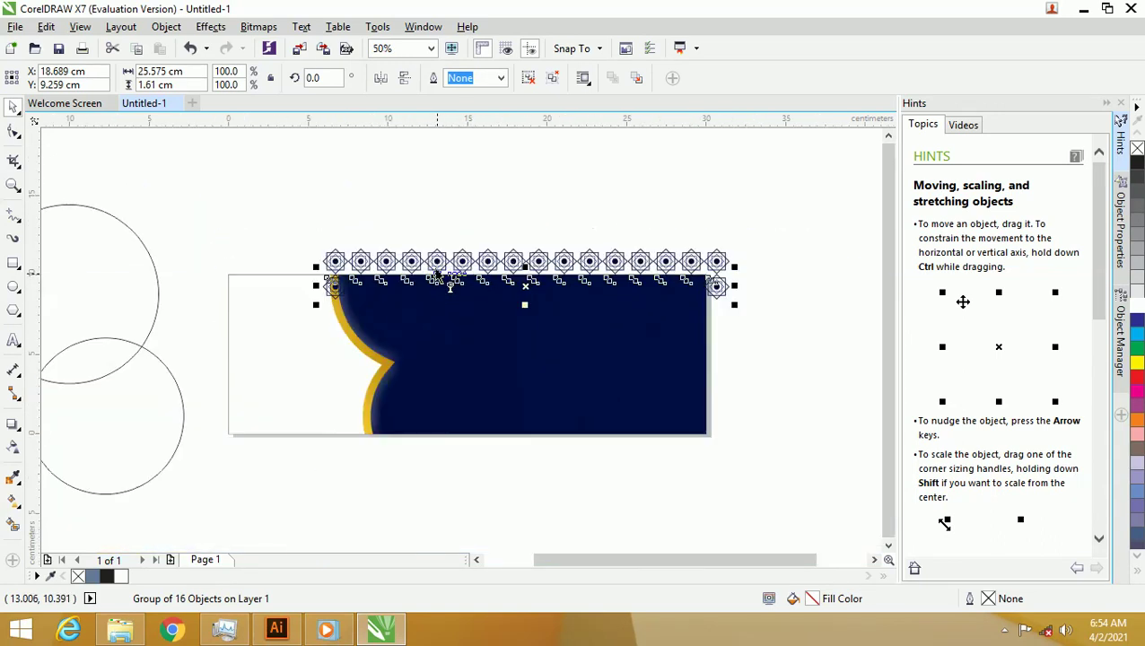
- Repeat the downward copy at the same spacing until eight ornament rows cover the full page height
key("ctrl+d")
key("ctrl+d")
key("ctrl+d")
key("ctrl+d")
key("ctrl+d")
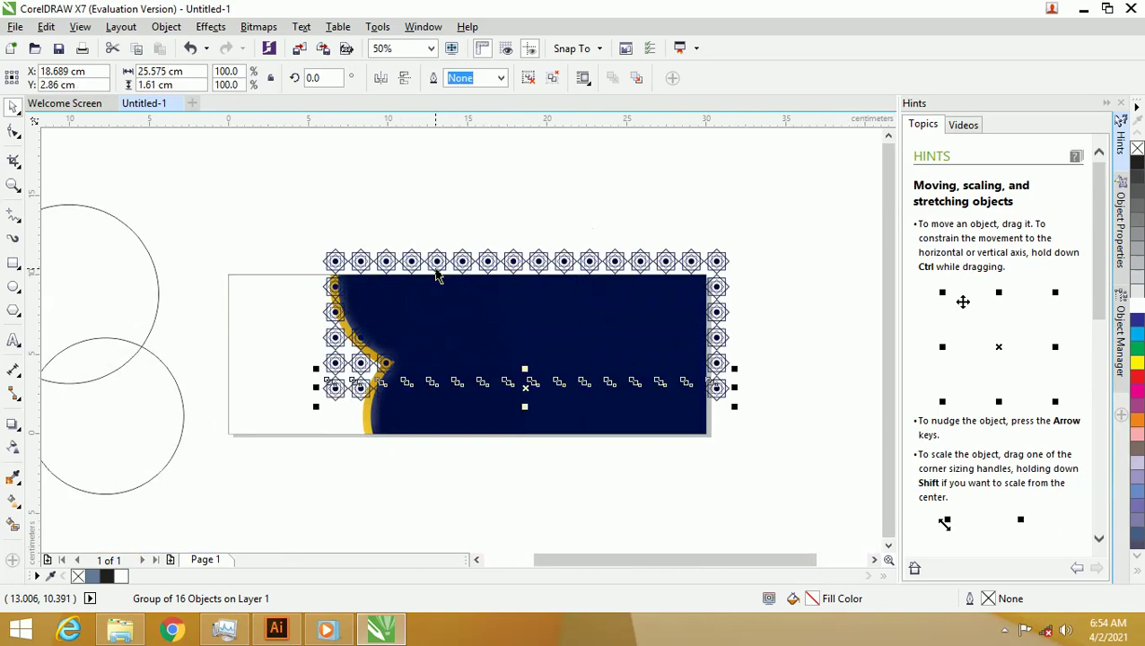
key("ctrl+d")
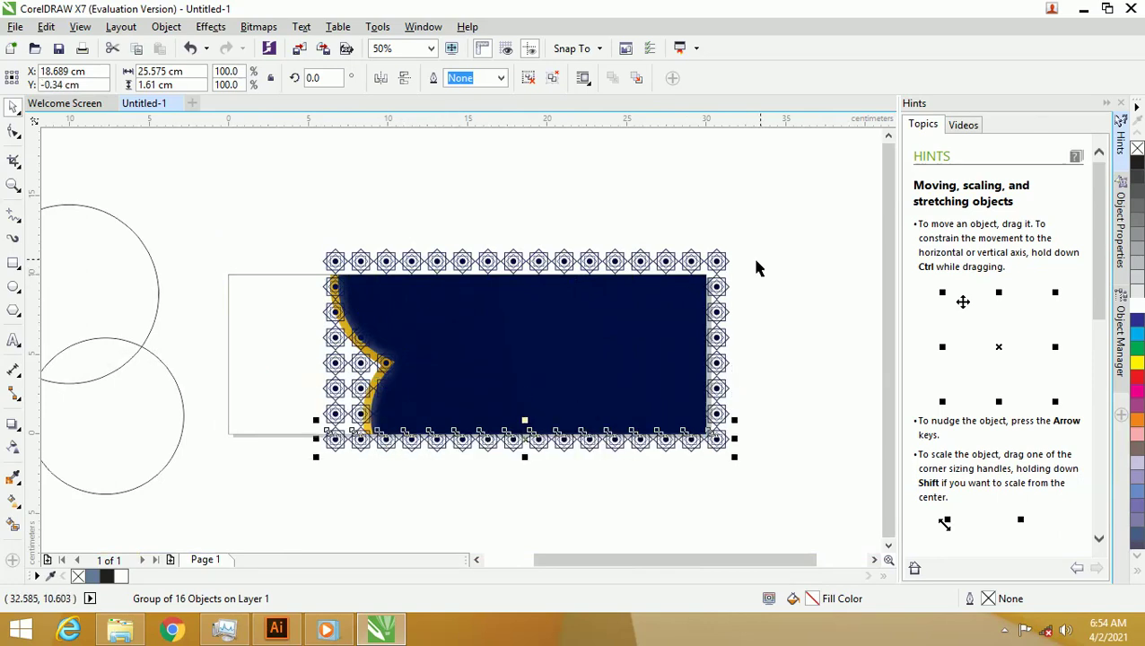
- Select the ornament rows together with the navy section, undo an accidental move and group the nine objects
left_click(747, 401)
left_click_drag(766, 476, 291, 218)
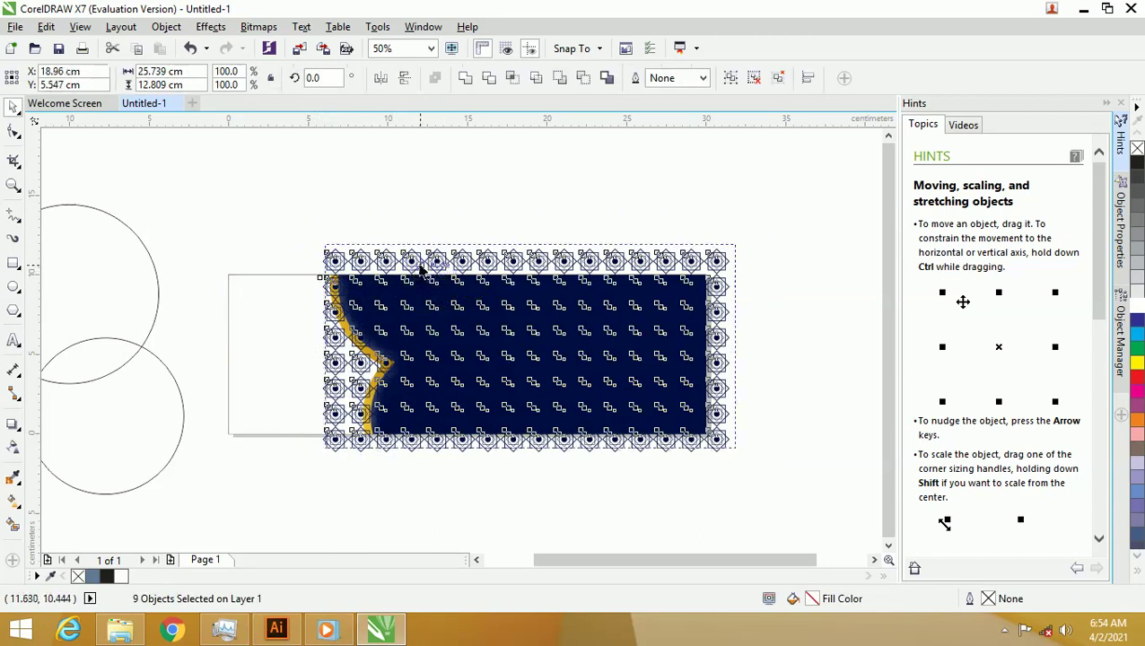
left_click_drag(418, 271, 460, 261)
key("ctrl+z")
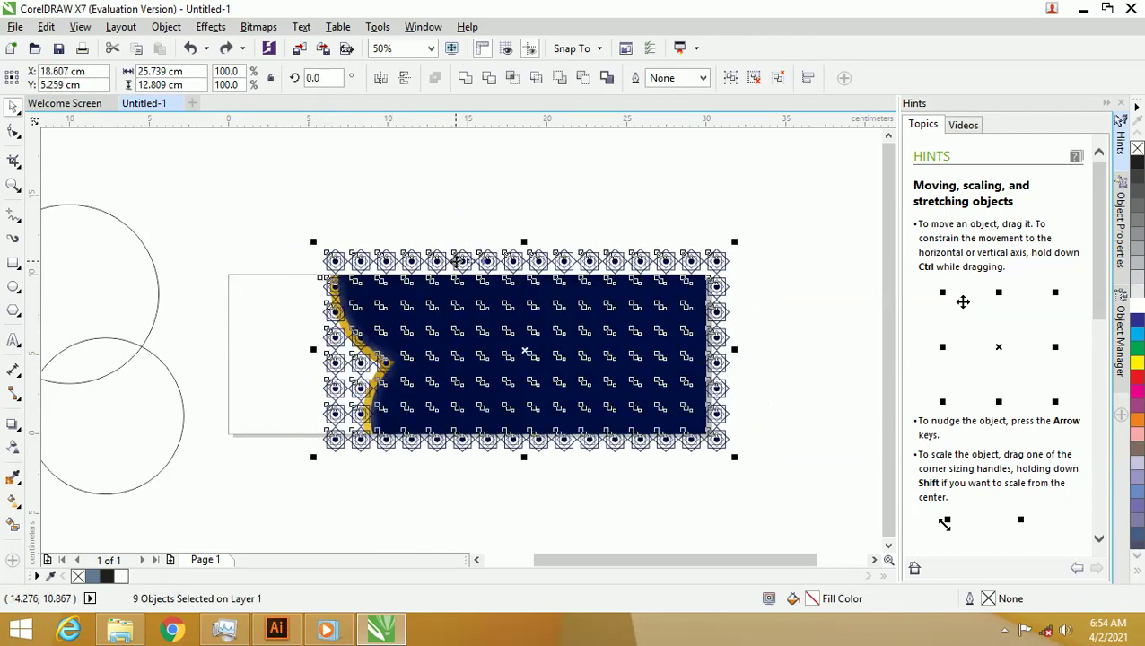
key("ctrl+g")
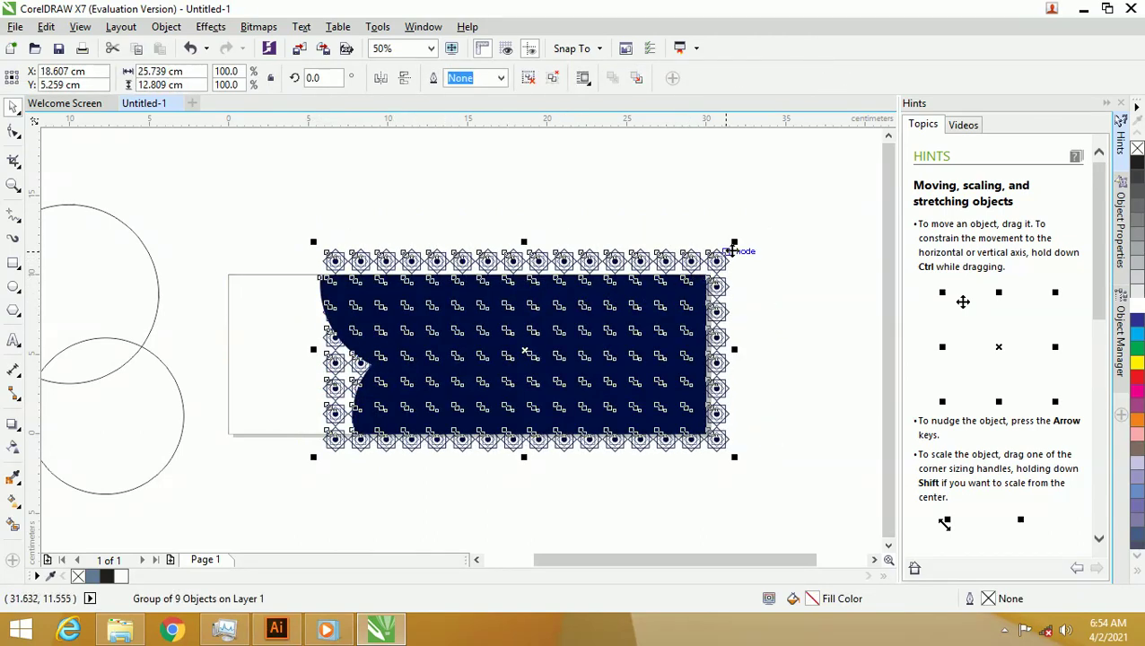
- Try scaling the nine-object group to 89.3% about its centre, and undo the scaling
left_click_drag(734, 244, 709, 252)
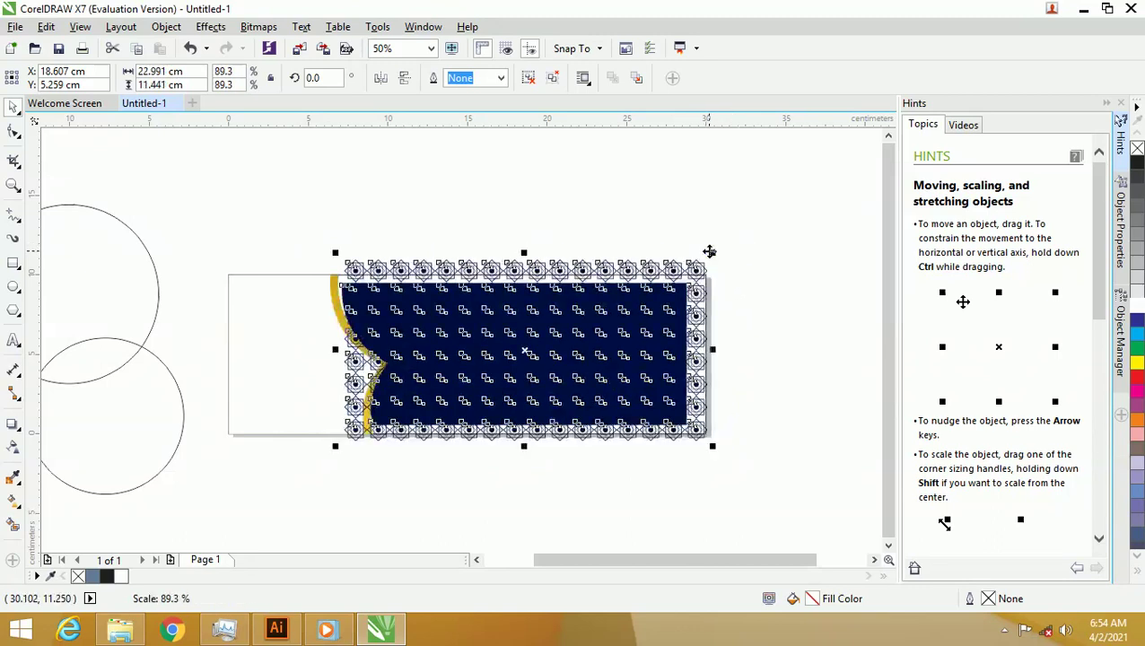
scroll(634, 289, "up", 2)
key("ctrl+z")
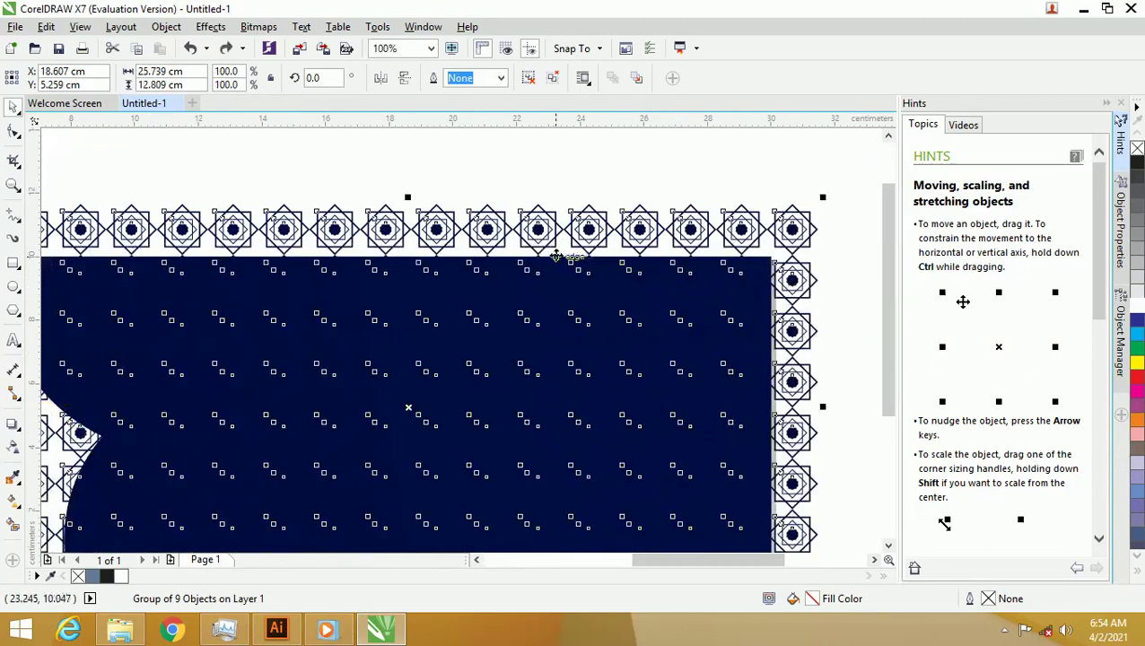
scroll(556, 257, "down", 2)
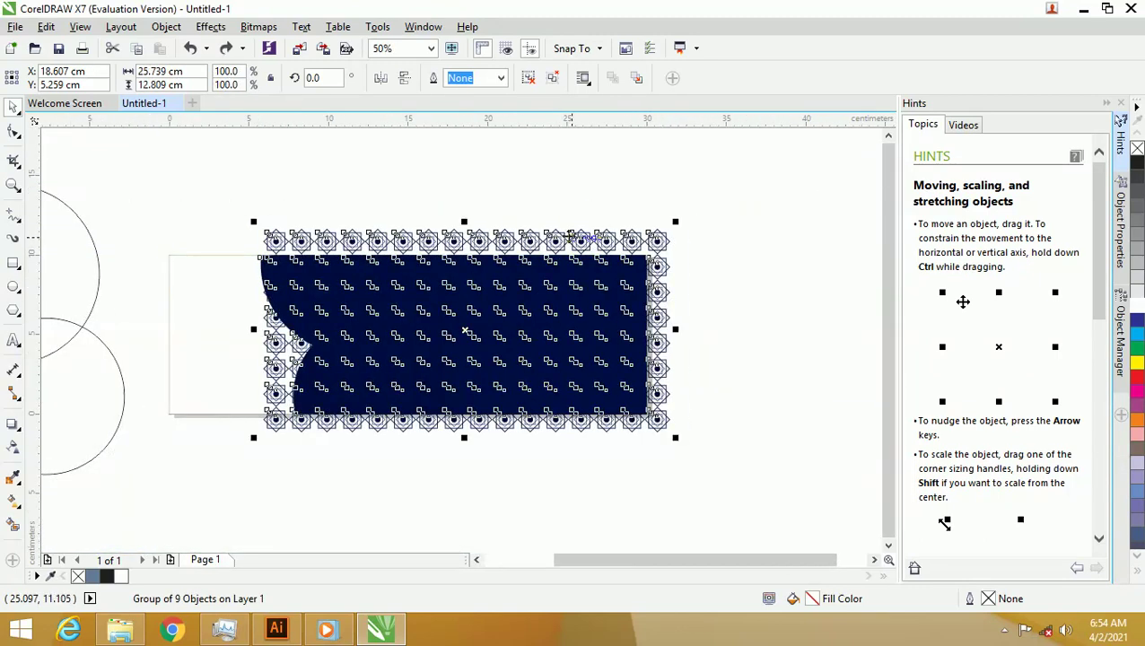
- Delete the nine-object group, undo the deletion and the grouping, and try shifting the uppermost ornament row before reverting it
key("Delete")
key("ctrl+z")
key("ctrl+z")
key("ctrl+z")
left_click(508, 239)
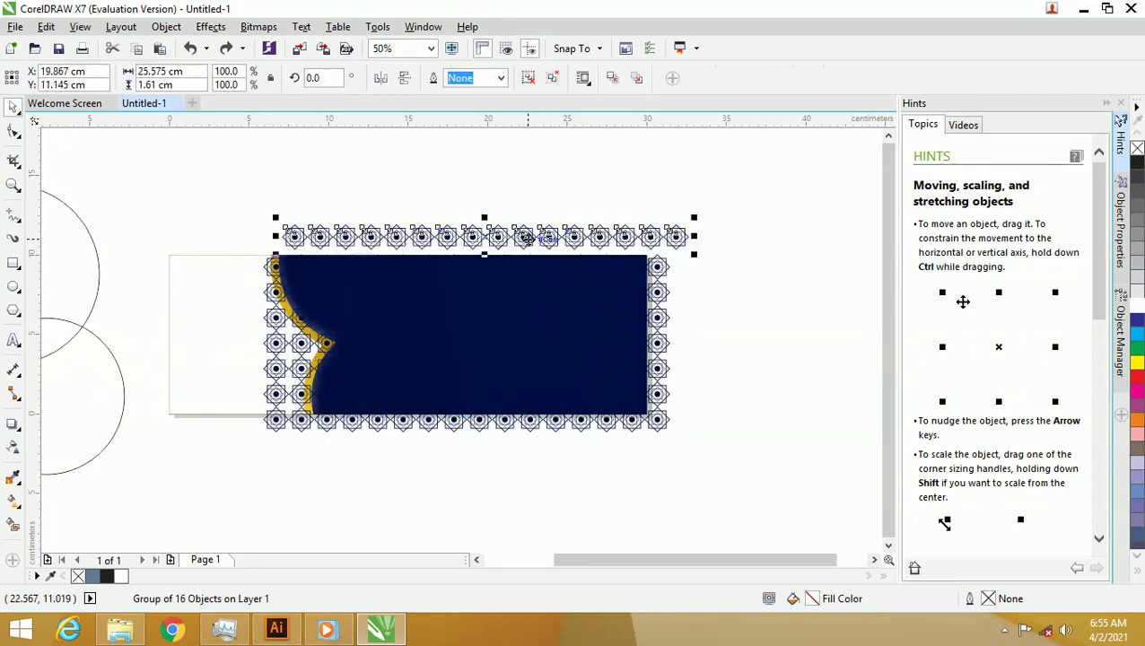
left_click(668, 253)
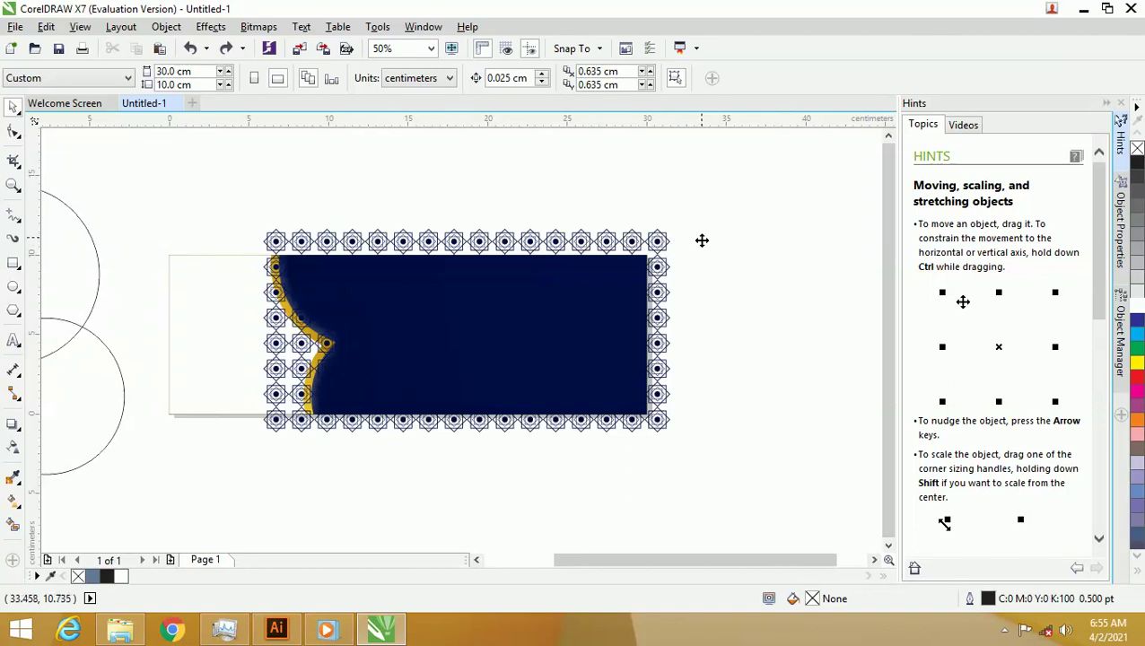
- Group only the eight ornament rows, leaving out the navy section, and select the new pattern group
left_click_drag(675, 257, 657, 429)
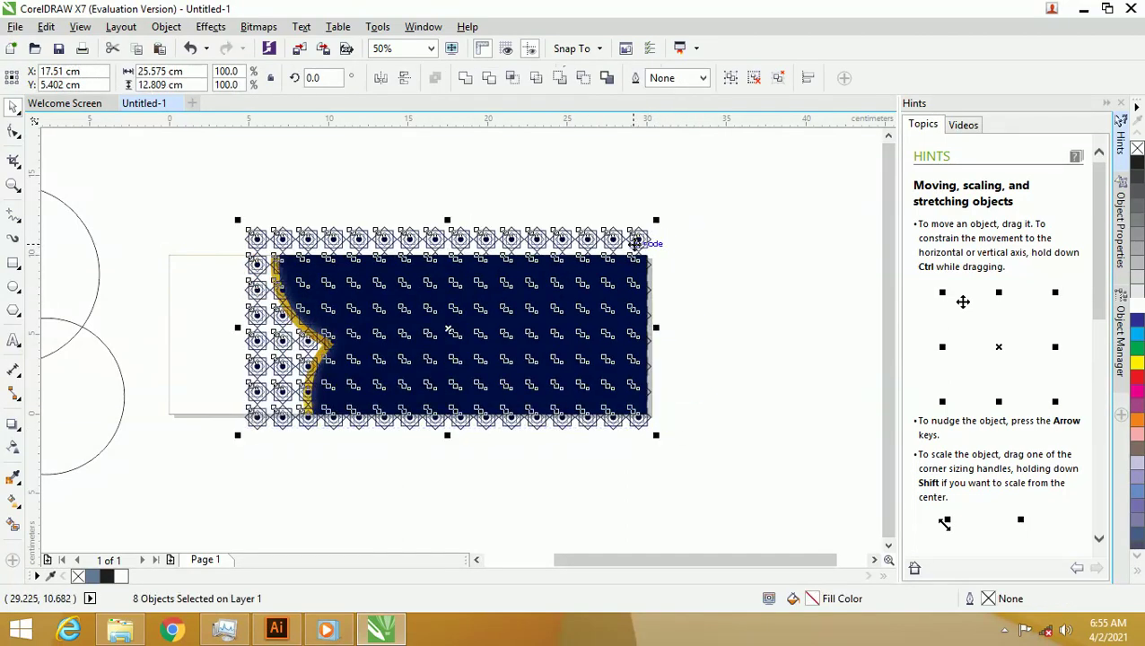
key("ctrl+g")
left_click(598, 209)
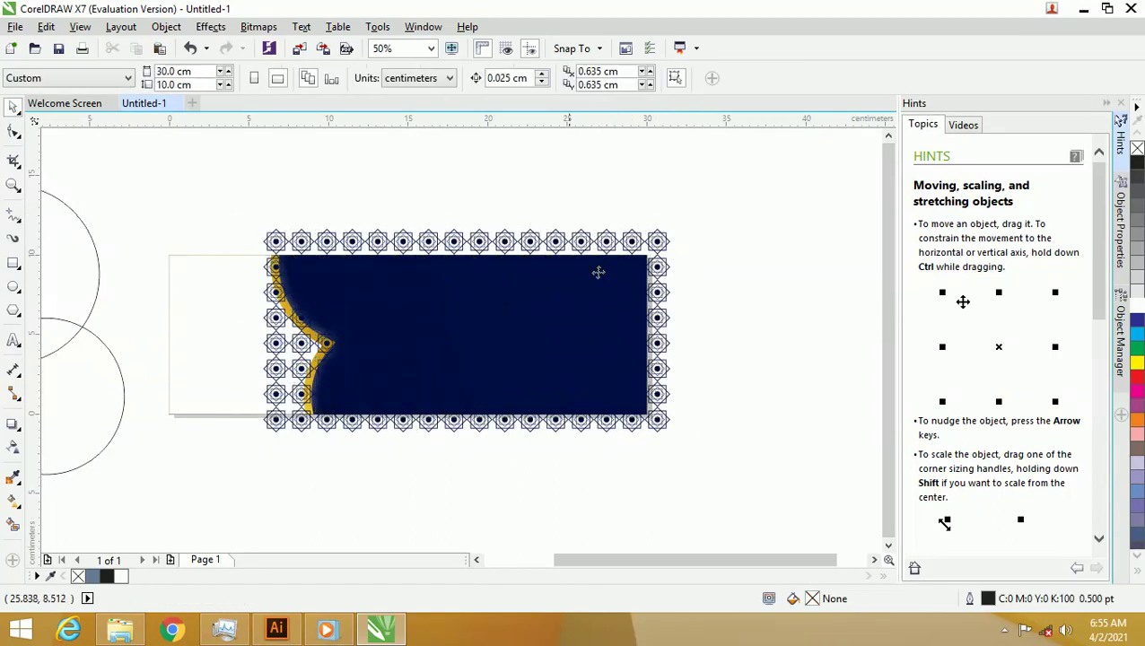
scroll(537, 296, "up", 2)
scroll(542, 278, "down", 2)
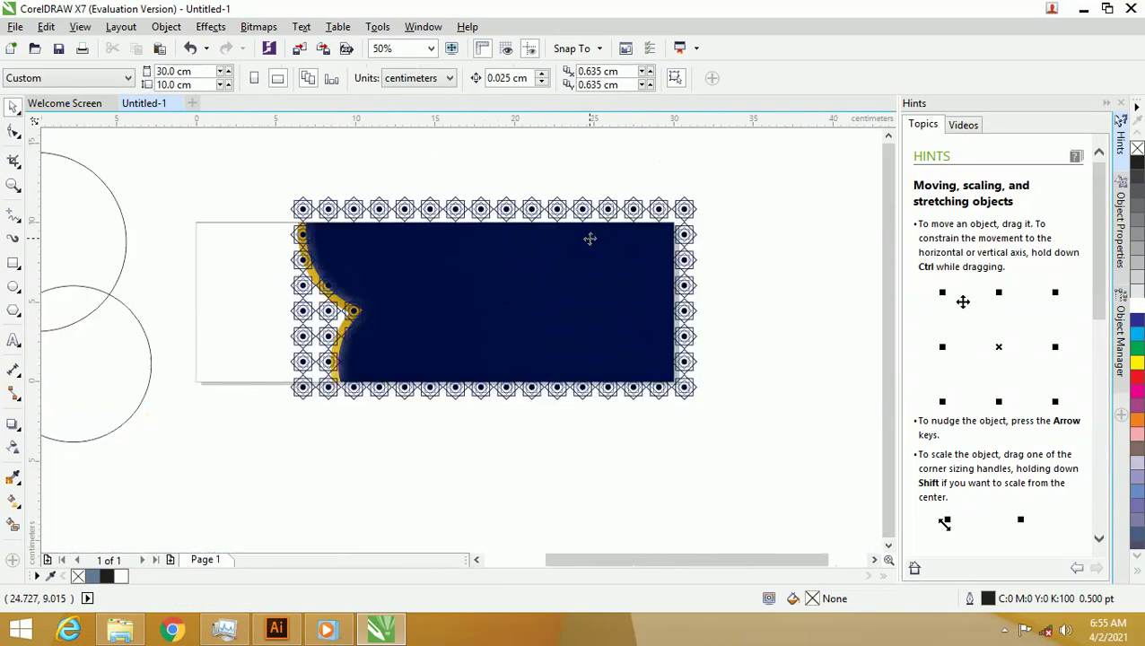
left_click(514, 216)
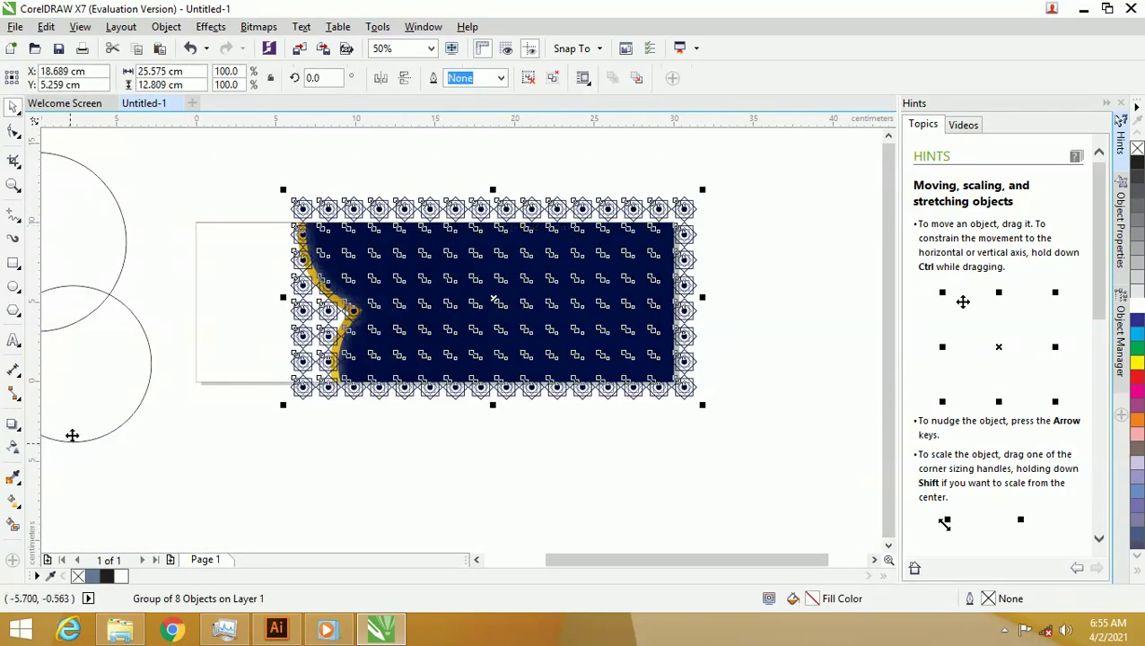
- Try to edit the fill of the grouped star pattern with the Interactive Fill tool
left_click(15, 500)
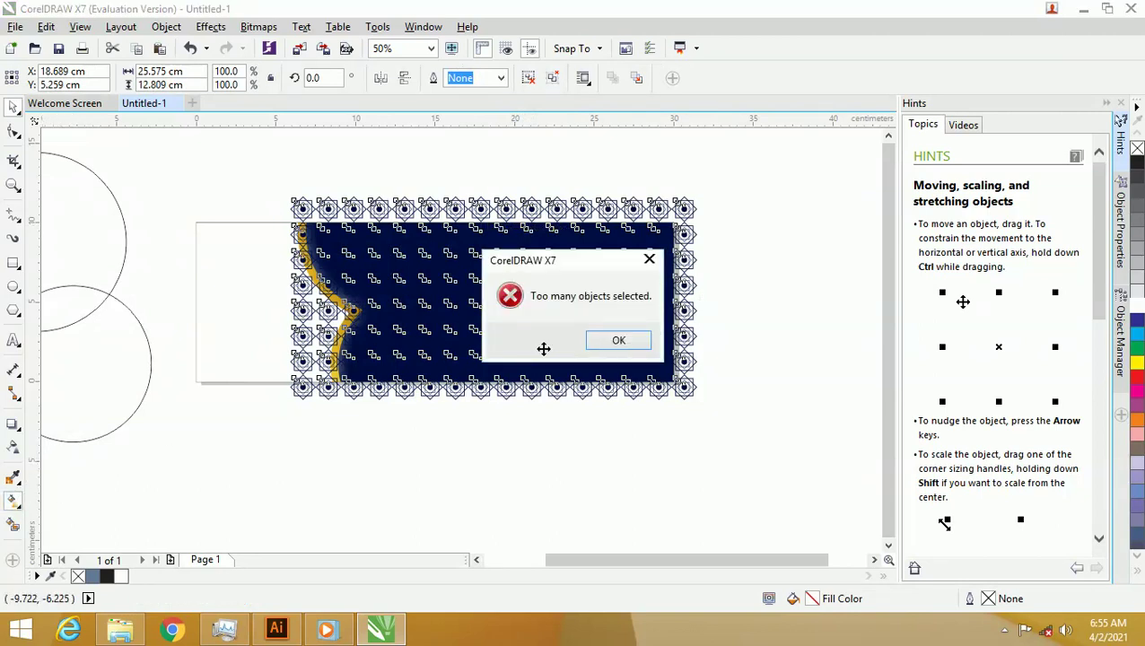
left_click(612, 338)
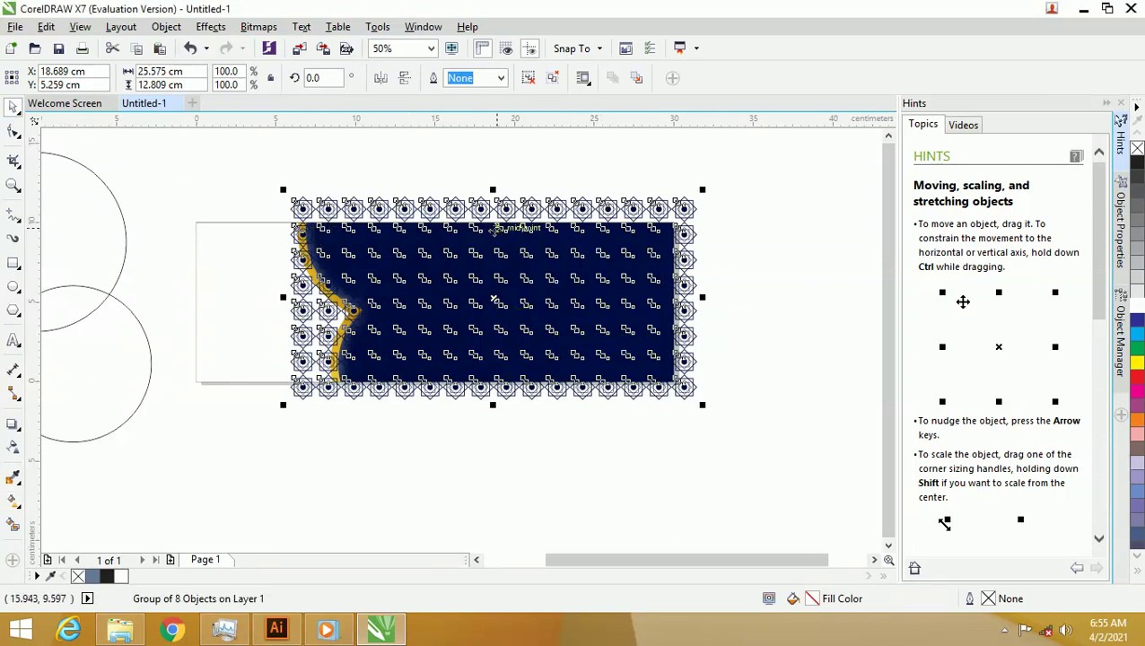
scroll(494, 222, "up", 1)
scroll(480, 219, "down", 1)
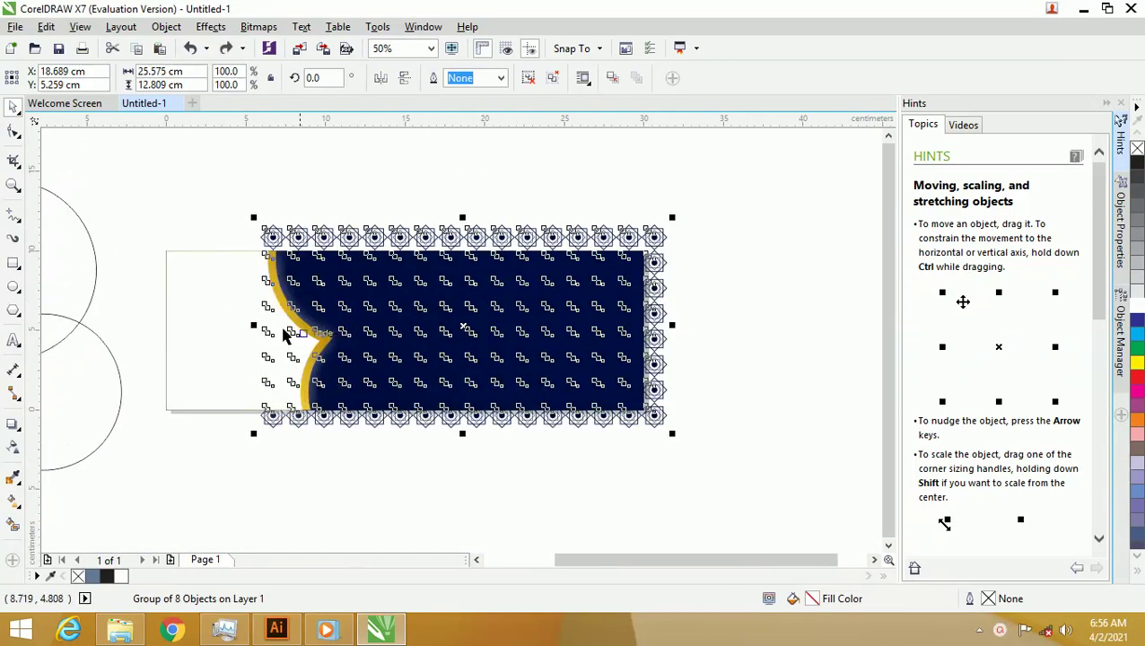
scroll(255, 260, "up", 1)
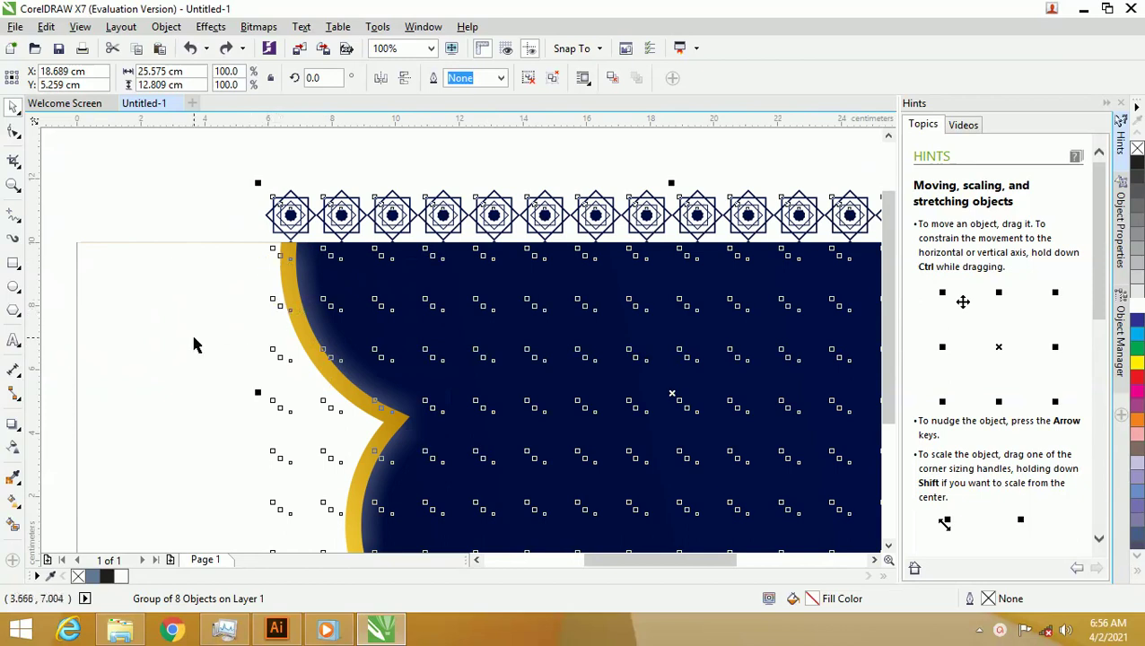
scroll(263, 283, "down", 1)
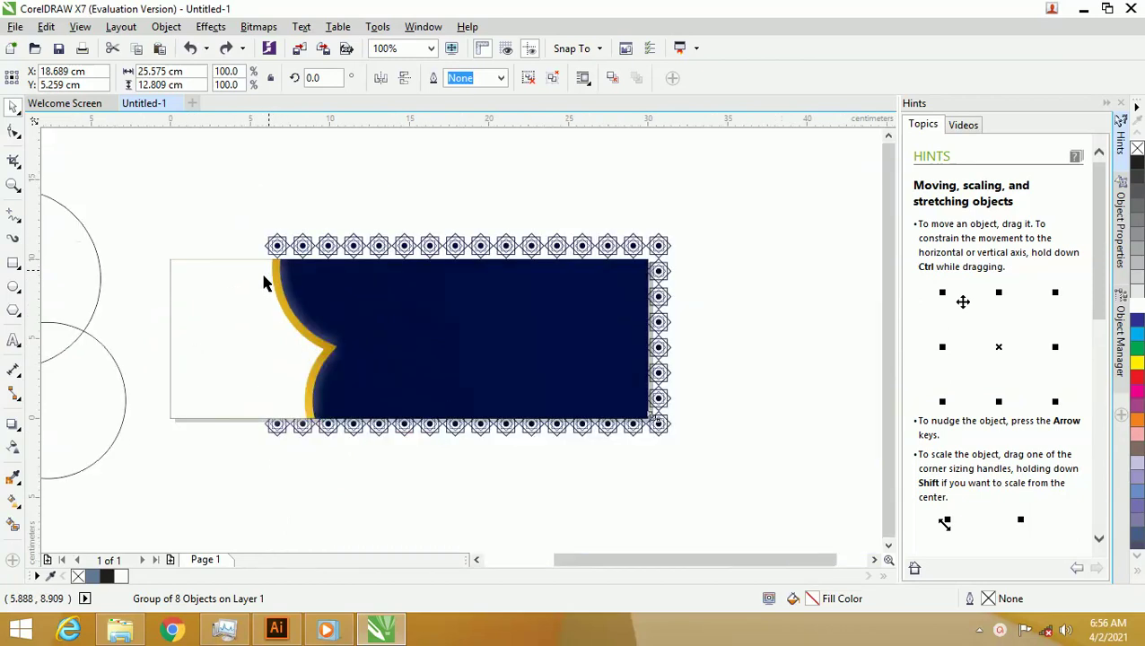
- Ungroup all objects in the star pattern and combine them into a single curve
left_click(263, 284)
right_click(633, 243)
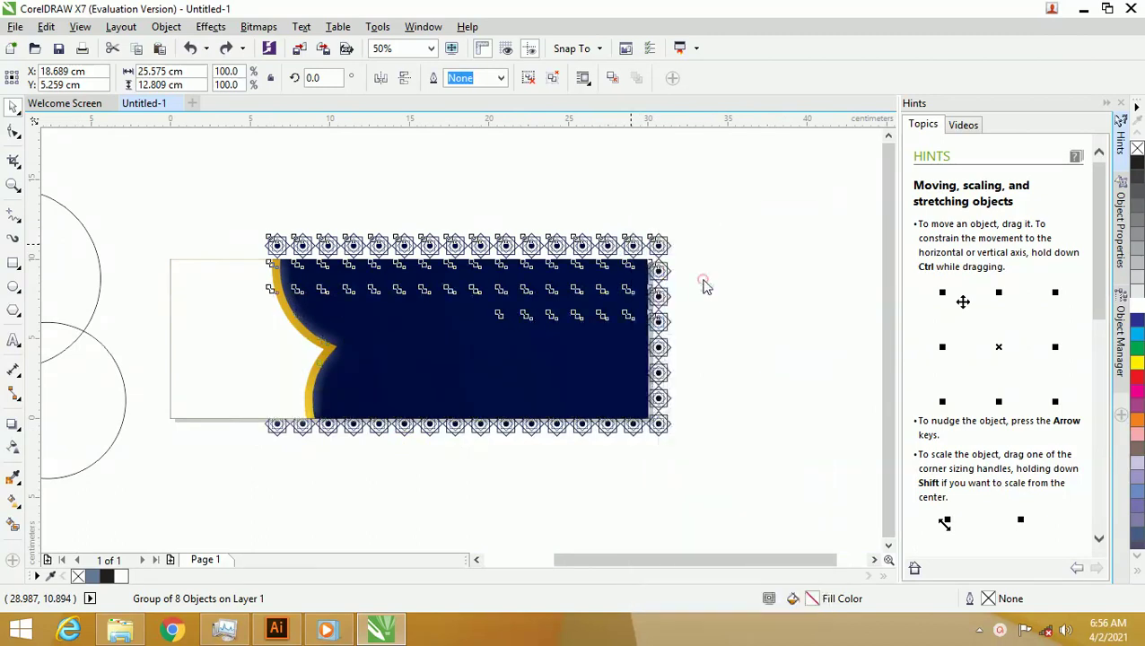
left_click(704, 284)
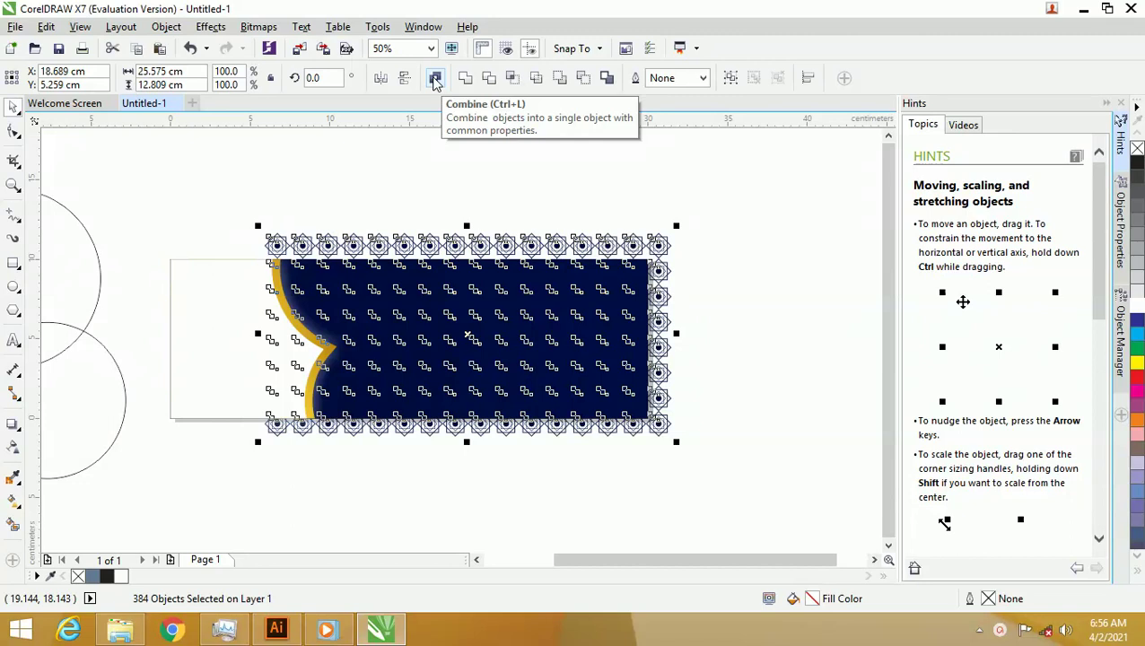
left_click(436, 81)
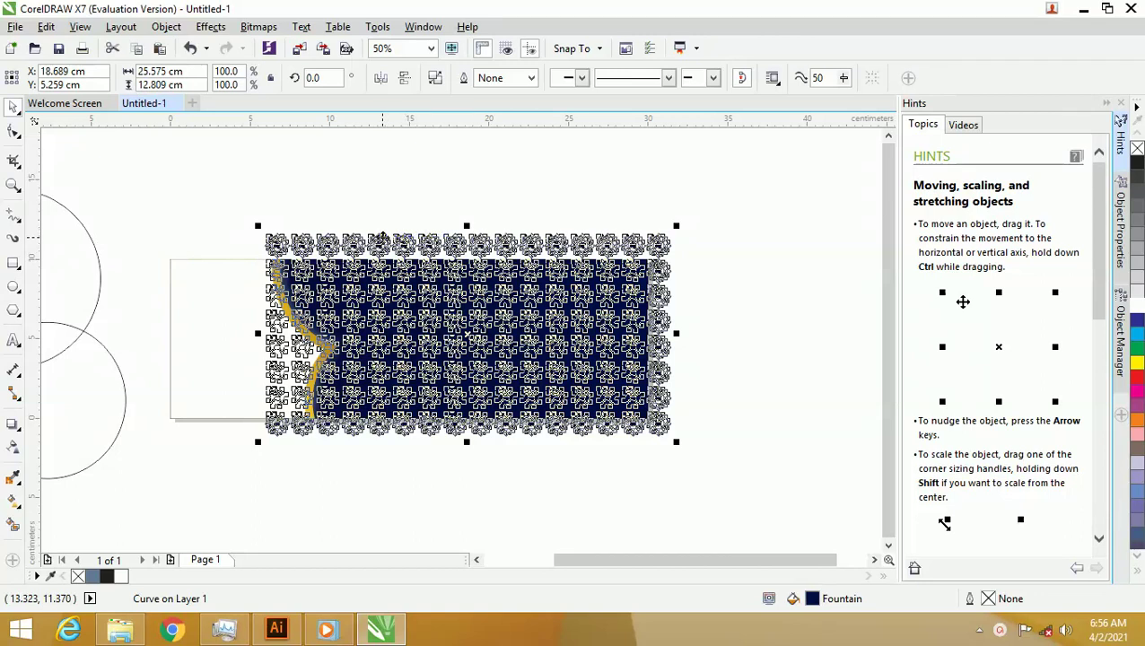
- Adjust the direction of the combined star pattern's fountain fill with the Interactive Fill tool, and deselect the pattern
scroll(456, 226, "up", 2)
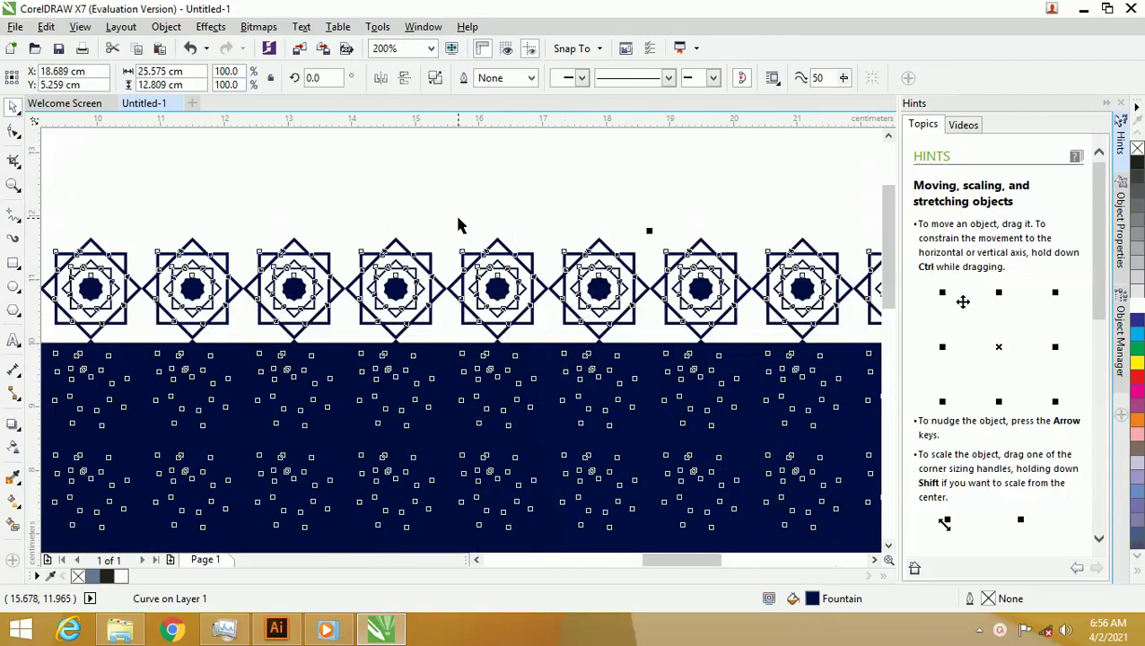
scroll(456, 227, "down", 1)
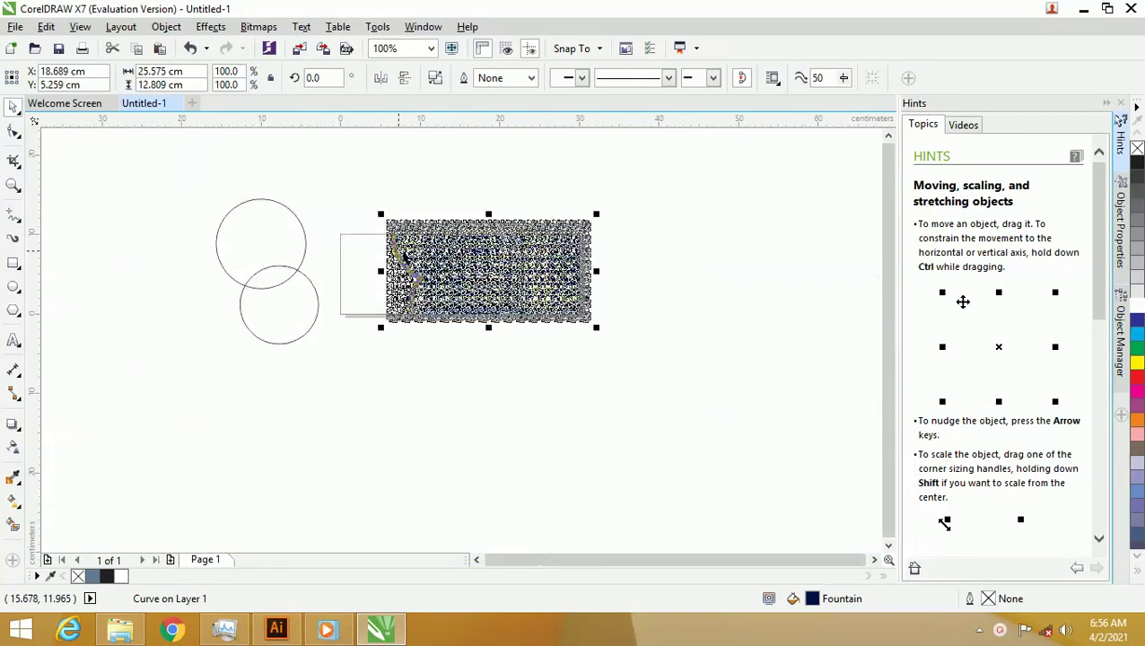
scroll(464, 239, "up", 1)
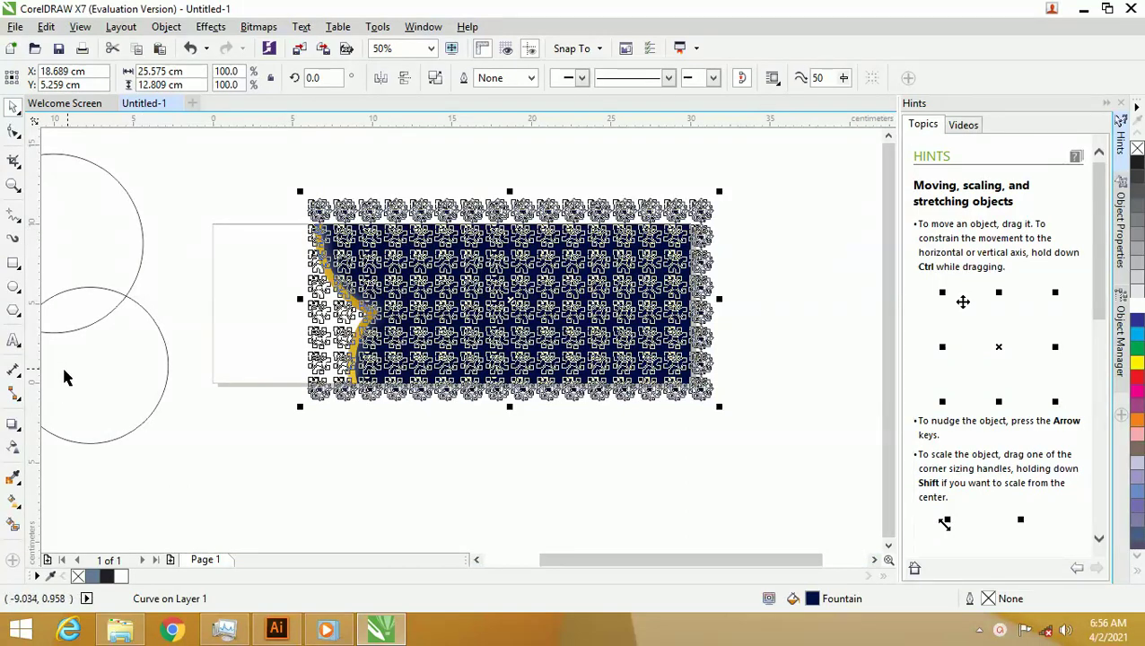
left_click(13, 505)
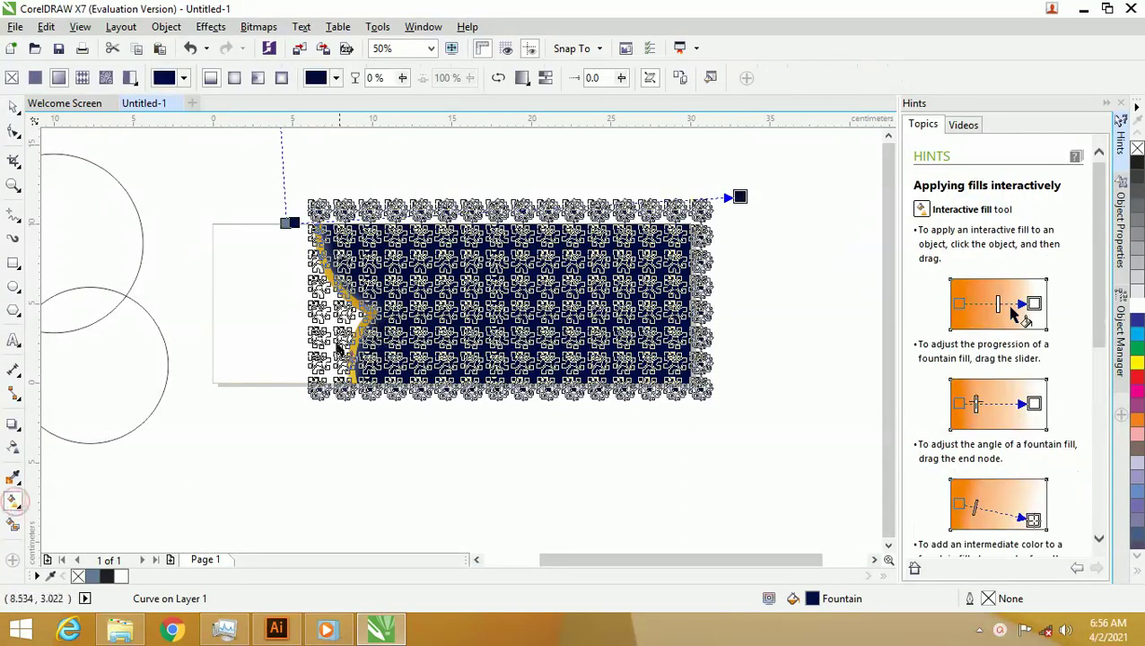
left_click(725, 200)
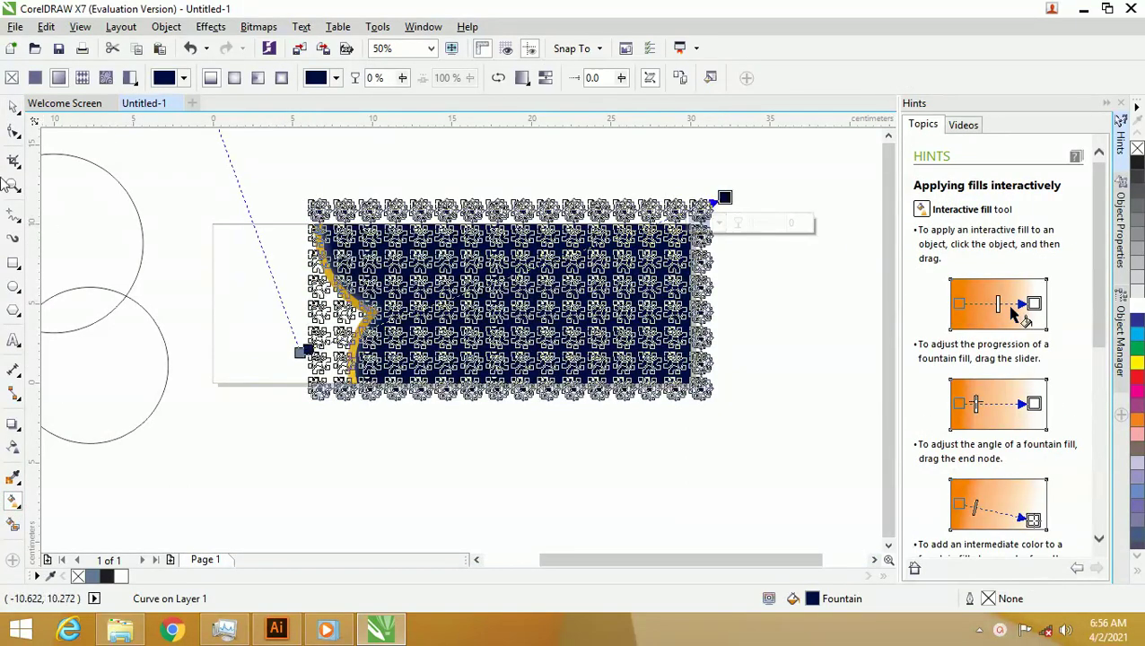
left_click(14, 105)
key("Escape")
- Bring the combined star pattern to the front, above the navy section and gold border
scroll(549, 253, "up", 2)
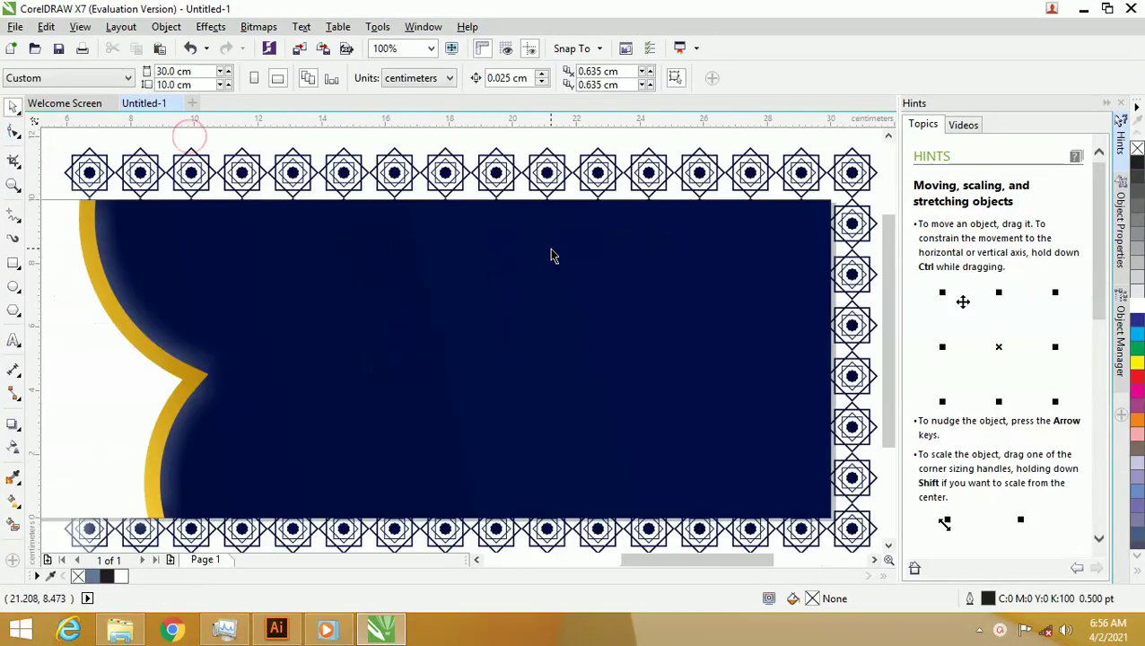
scroll(499, 253, "up", 2)
scroll(501, 251, "down", 4)
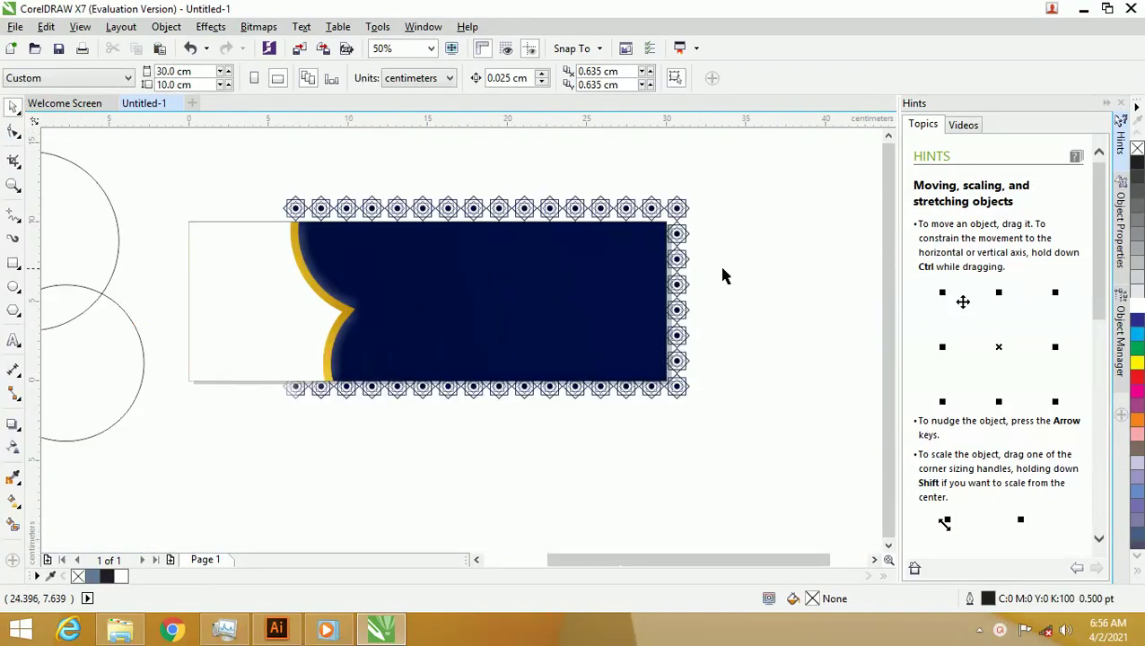
right_click(680, 229)
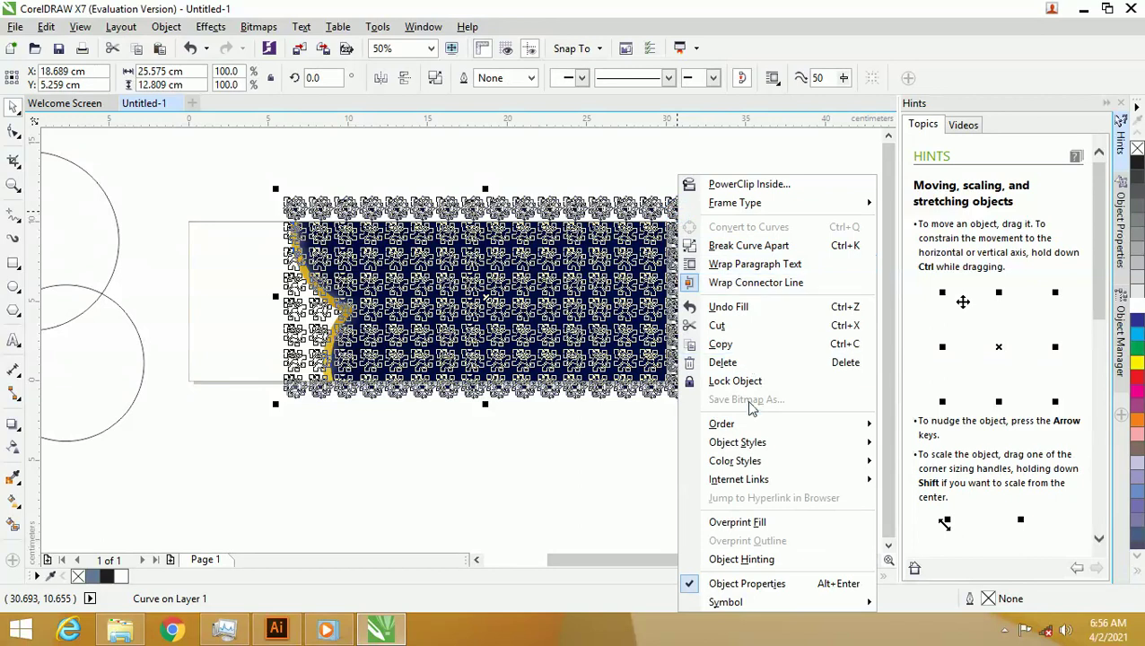
mouse_move(758, 426)
left_click(951, 425)
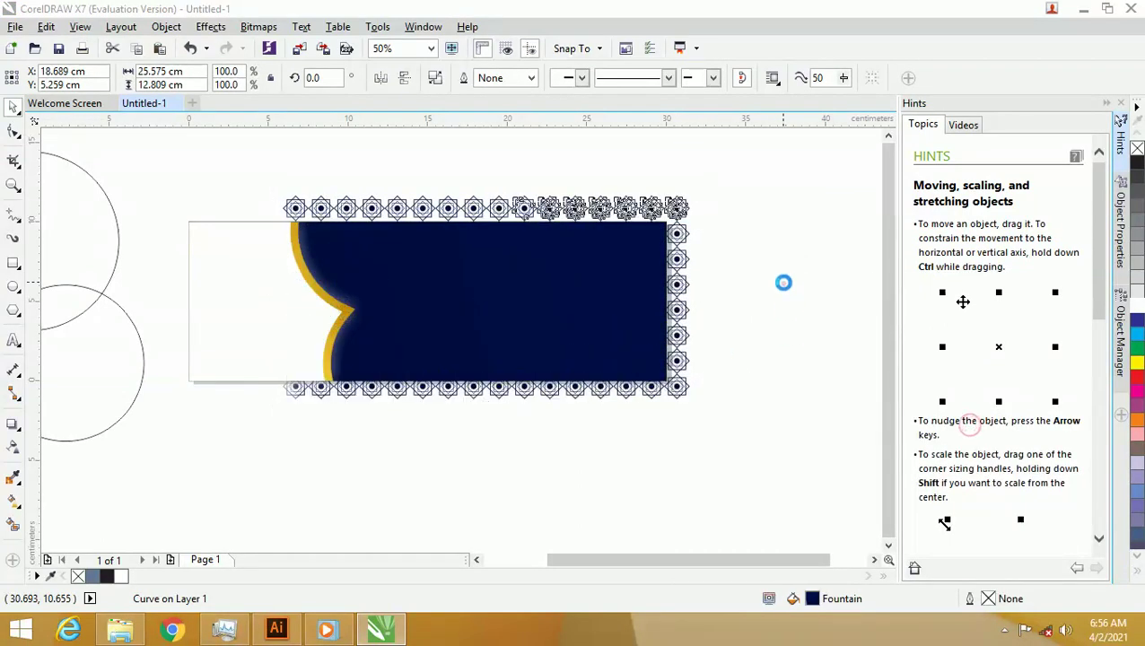
left_click(784, 283)
scroll(783, 278, "up", 4)
scroll(649, 258, "down", 4)
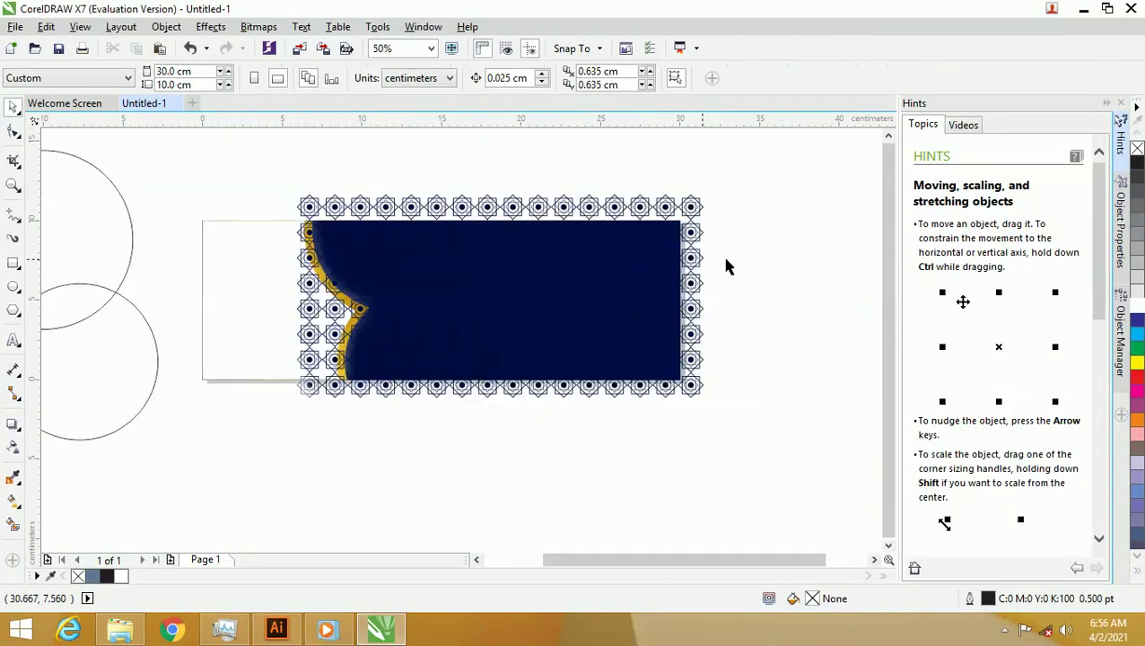
- Set the end colour of the star pattern's fountain fill to RGB 5, 23, 97 (#051761)
left_click(651, 249)
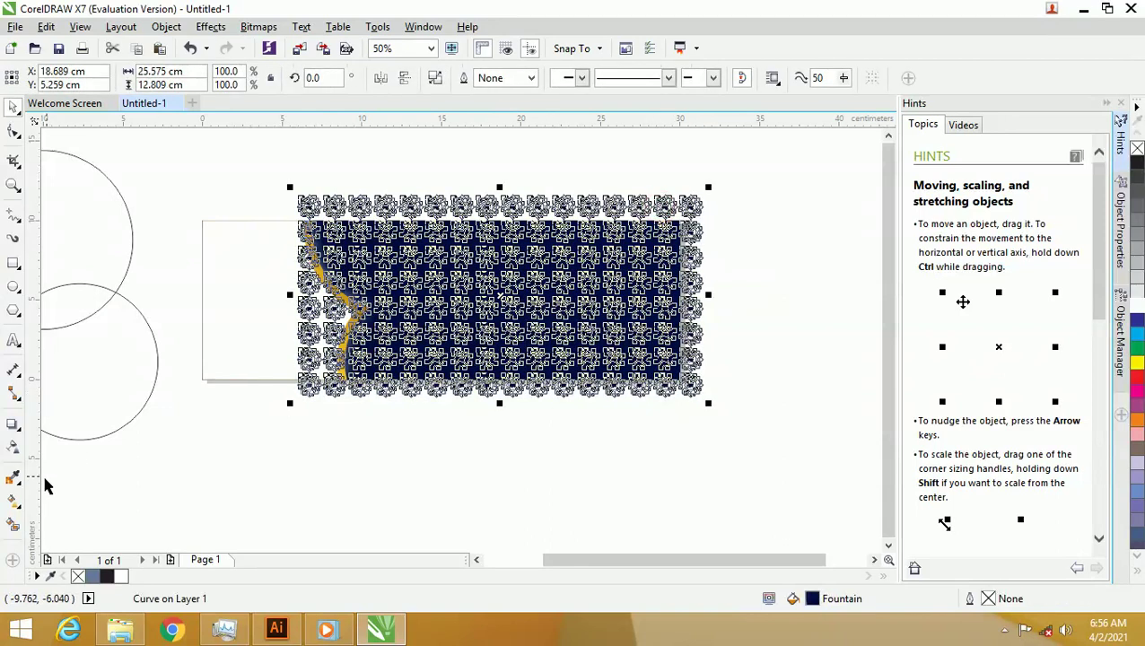
left_click(14, 502)
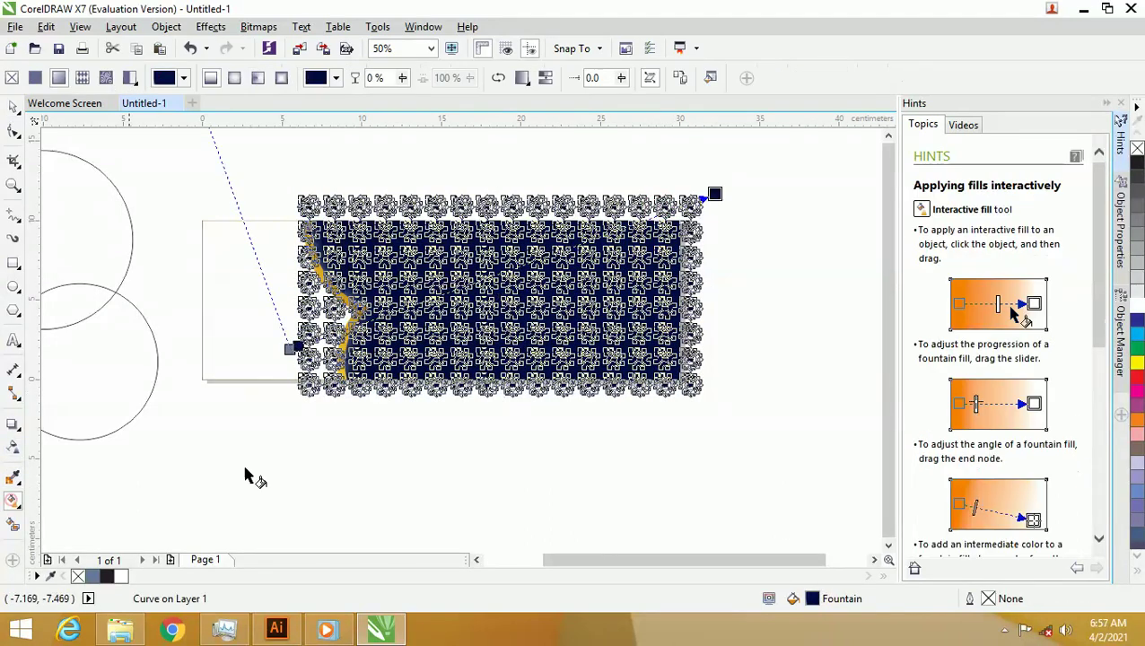
left_click(713, 194)
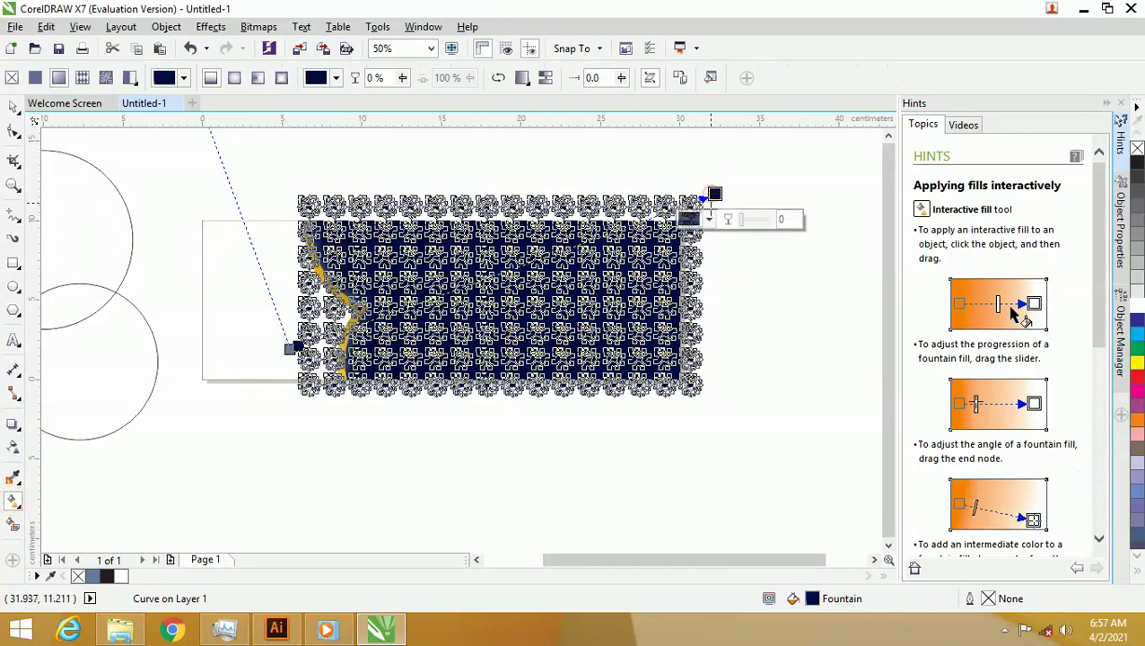
left_click(704, 219)
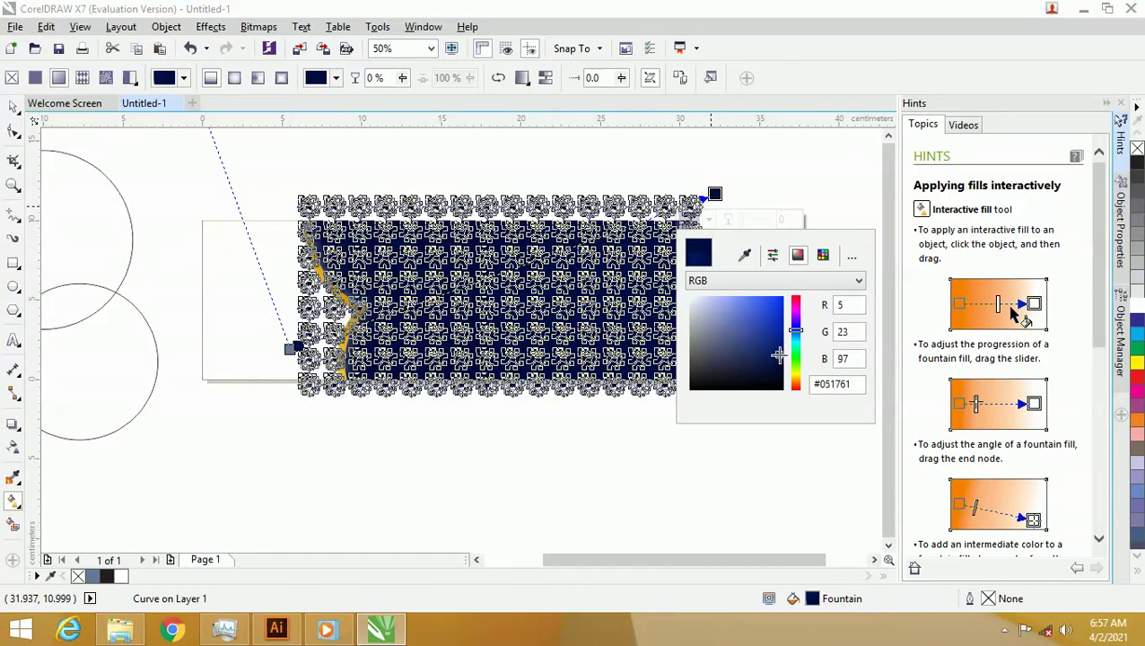
left_click(736, 185)
left_click(770, 203)
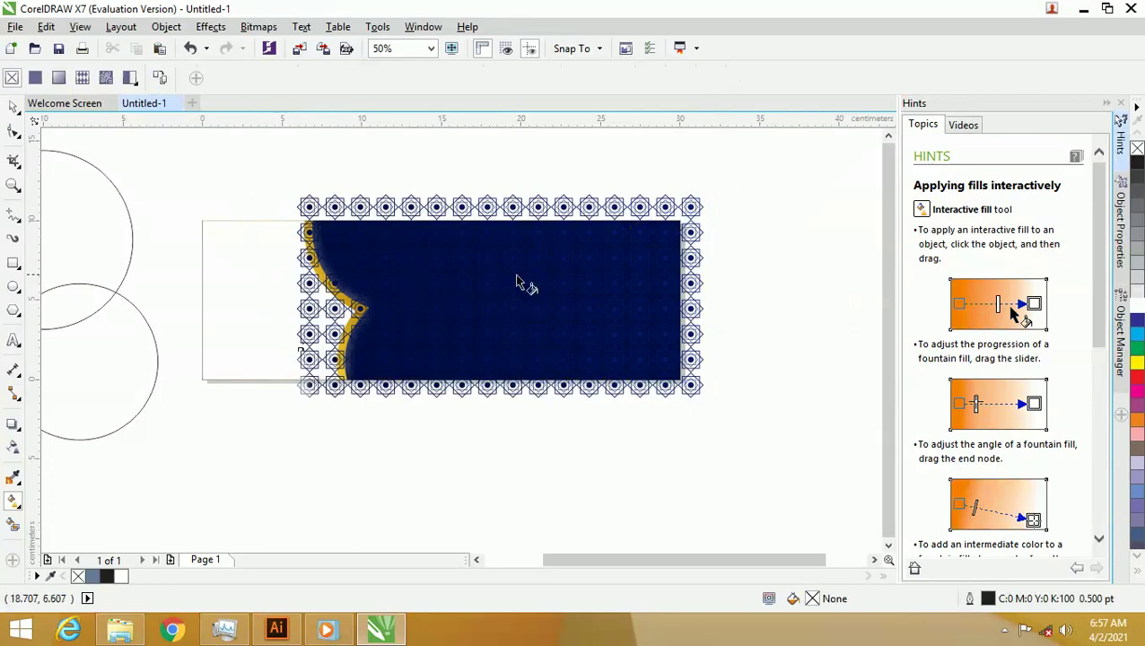
scroll(524, 281, "up", 2)
scroll(509, 272, "down", 1)
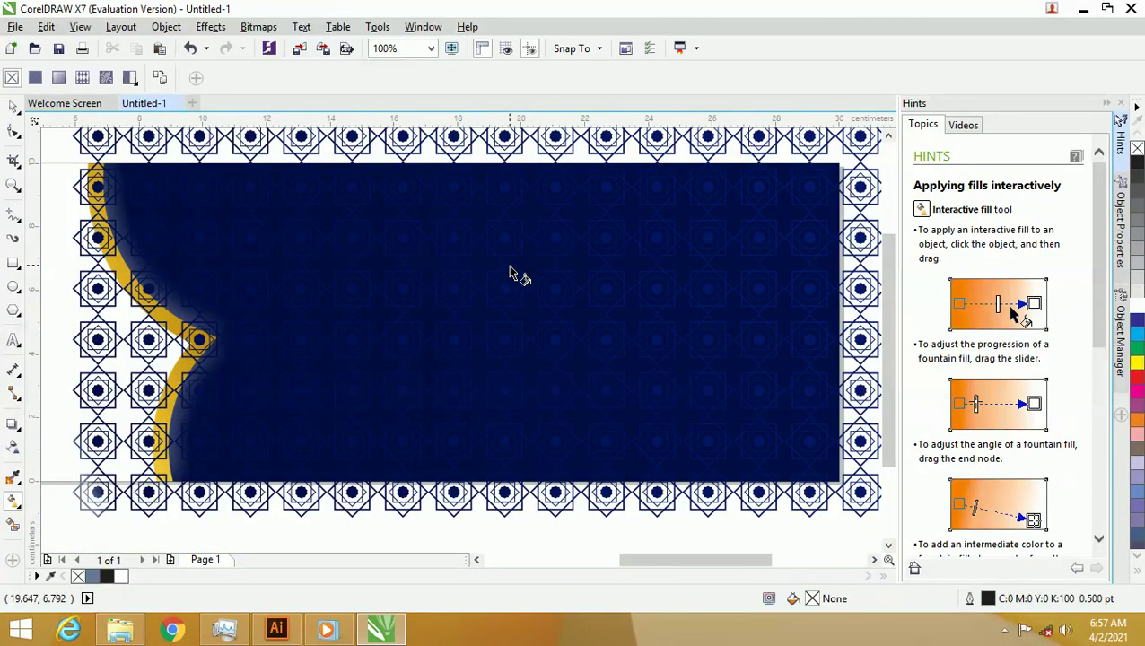
scroll(509, 272, "down", 1)
- Move the star pattern straight down about 11.8 cm, clear of the navy section, and bring the navy section in front of the gold border
left_click(14, 107)
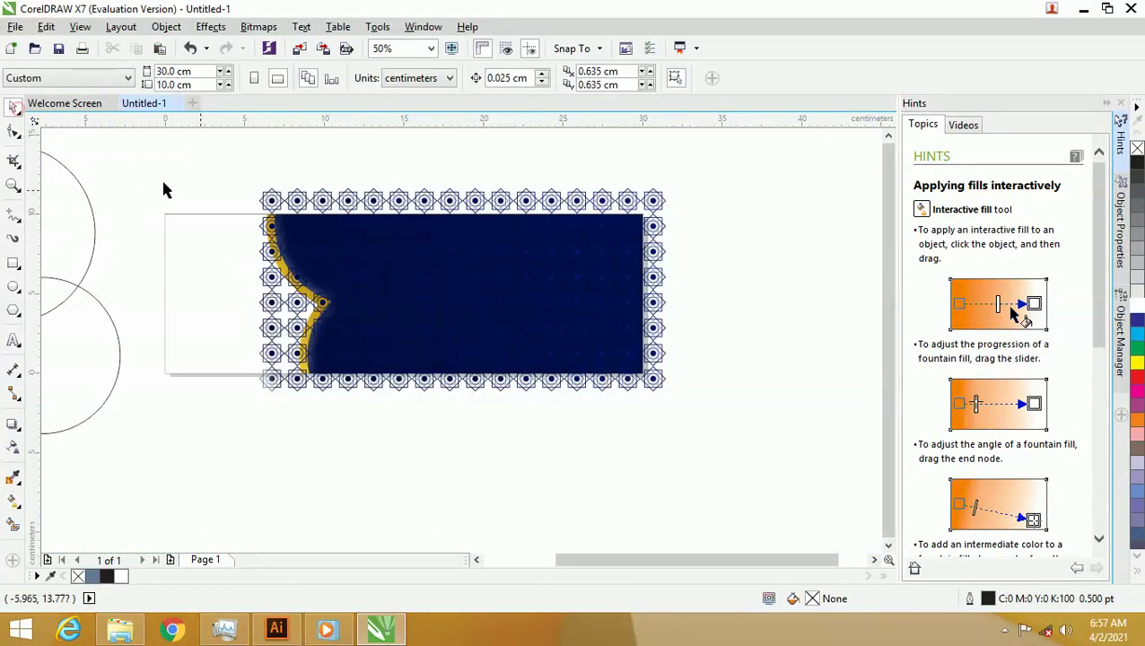
left_click_drag(375, 199, 371, 389)
left_click(409, 222)
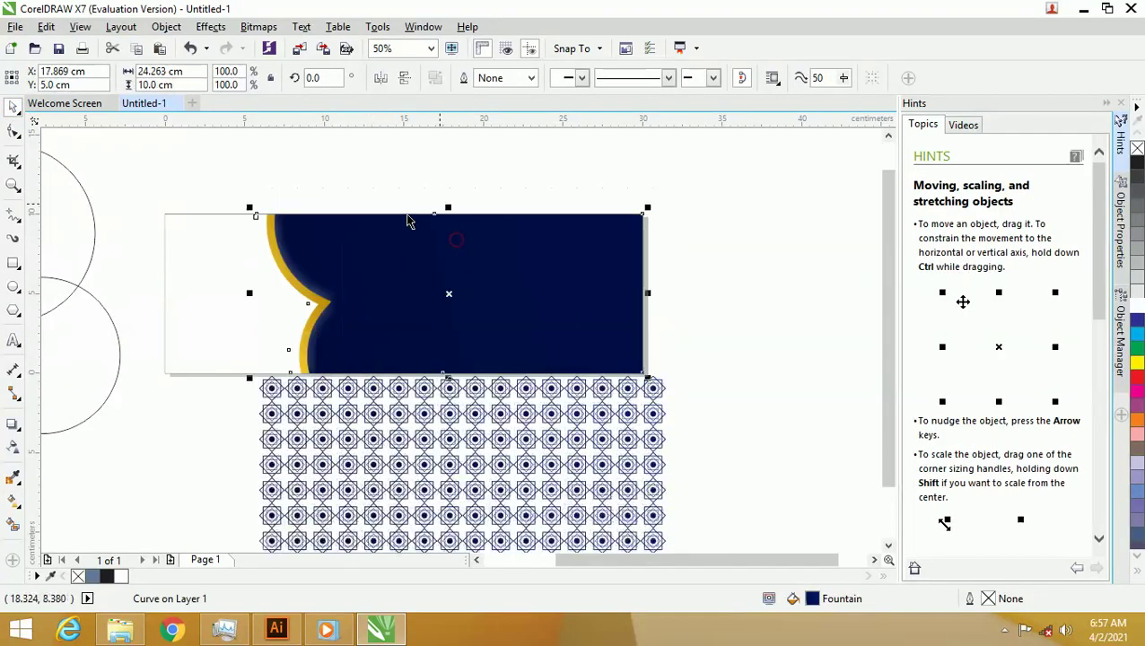
left_click_drag(427, 247, 462, 260)
key("ctrl+z")
key("ctrl+shift+z")
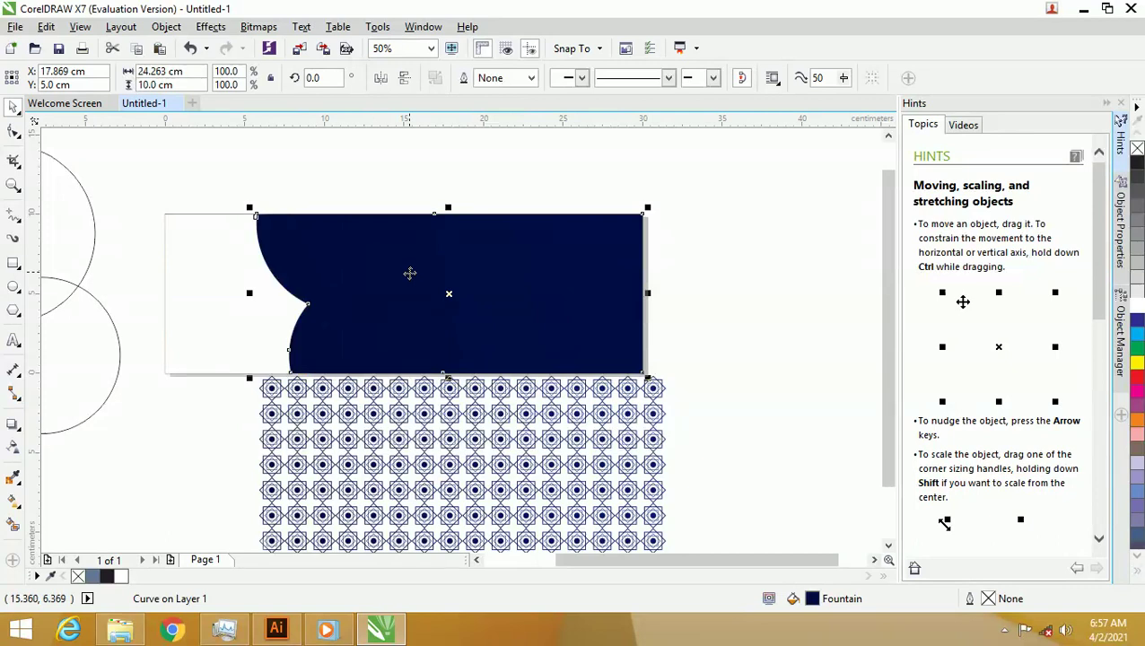
- PowerClip the star pattern inside the navy curved section
left_click(383, 401)
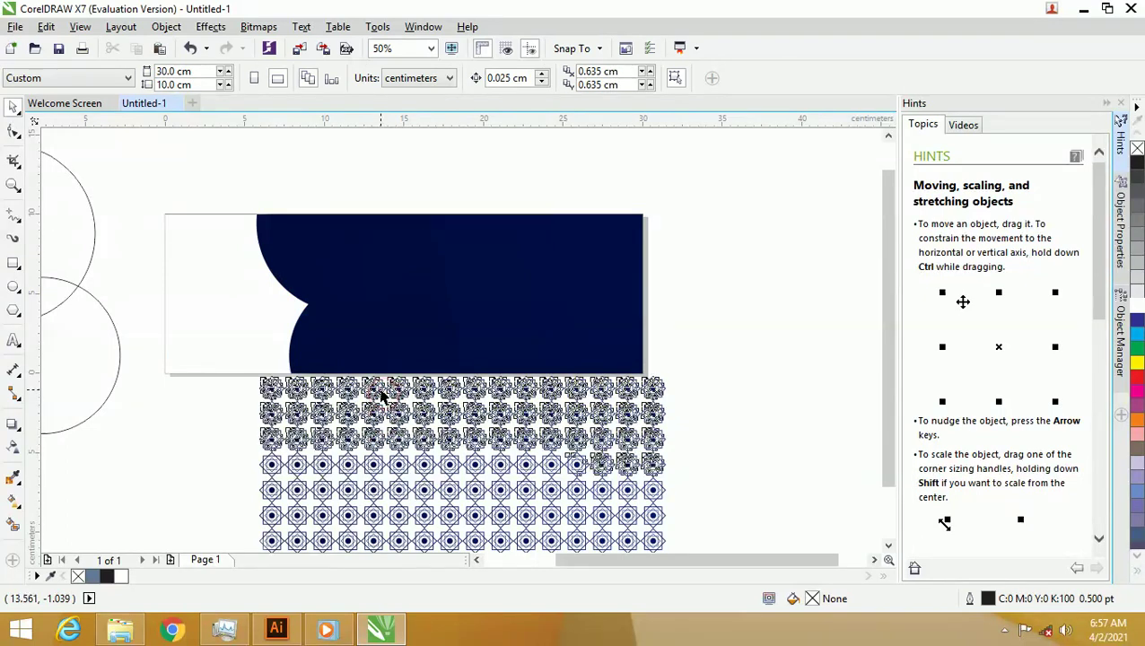
right_click(380, 389)
left_click(440, 187)
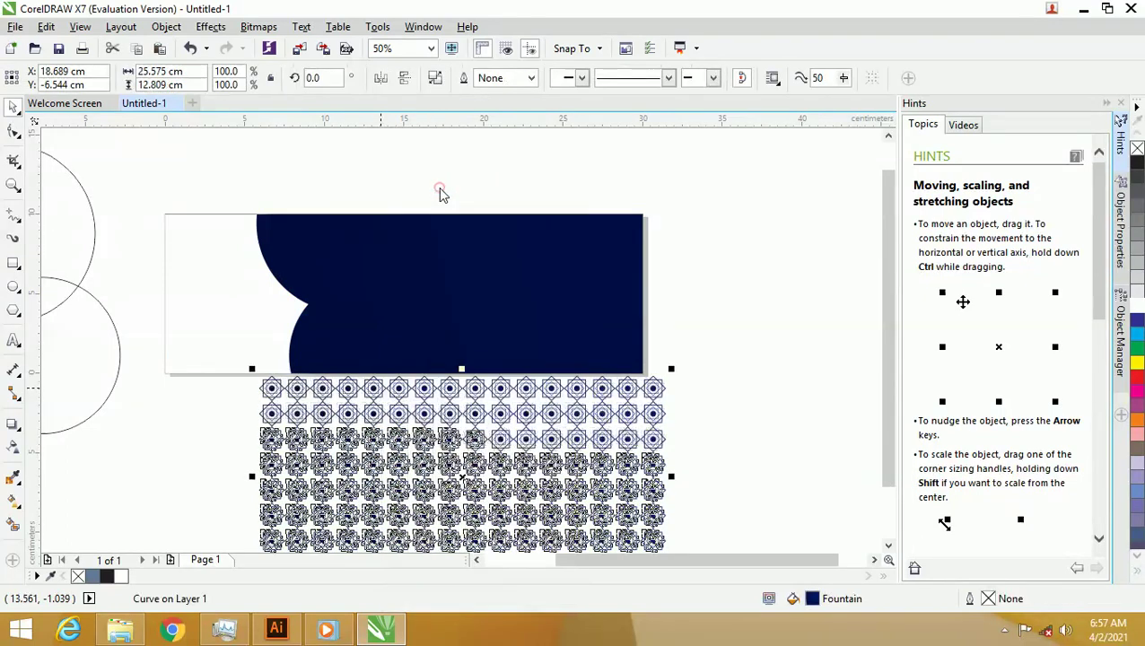
left_click(436, 233)
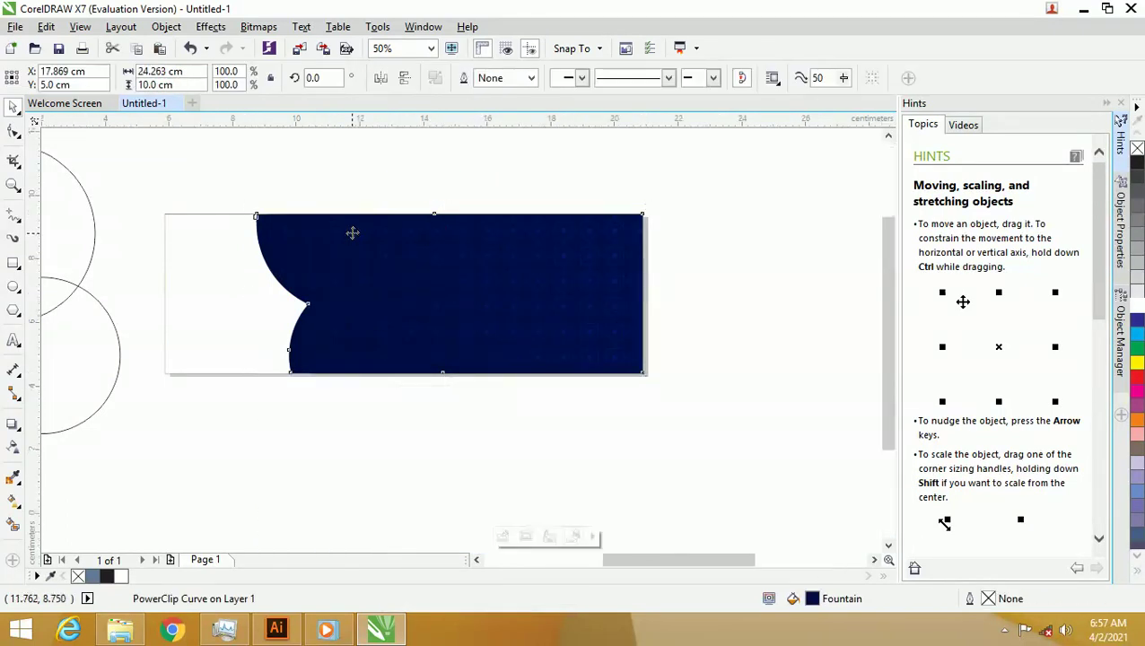
scroll(352, 234, "up", 2)
scroll(352, 233, "down", 2)
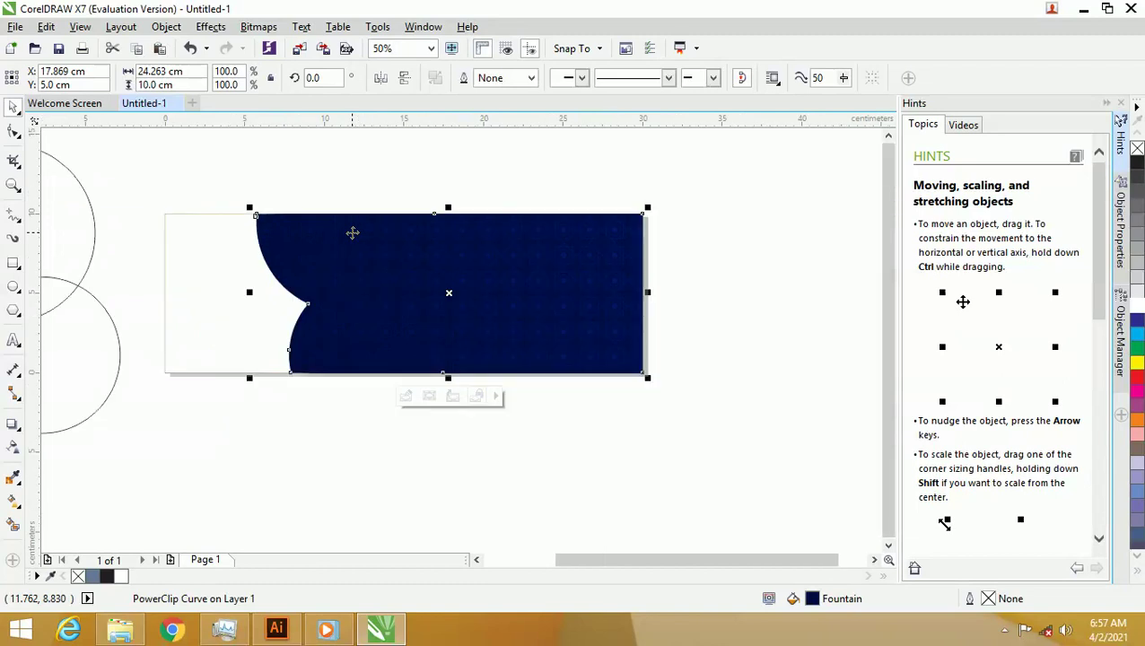
- Edit the navy section's PowerClip contents, shift the star pattern up about 0.2 cm, and finish editing
right_click(304, 229)
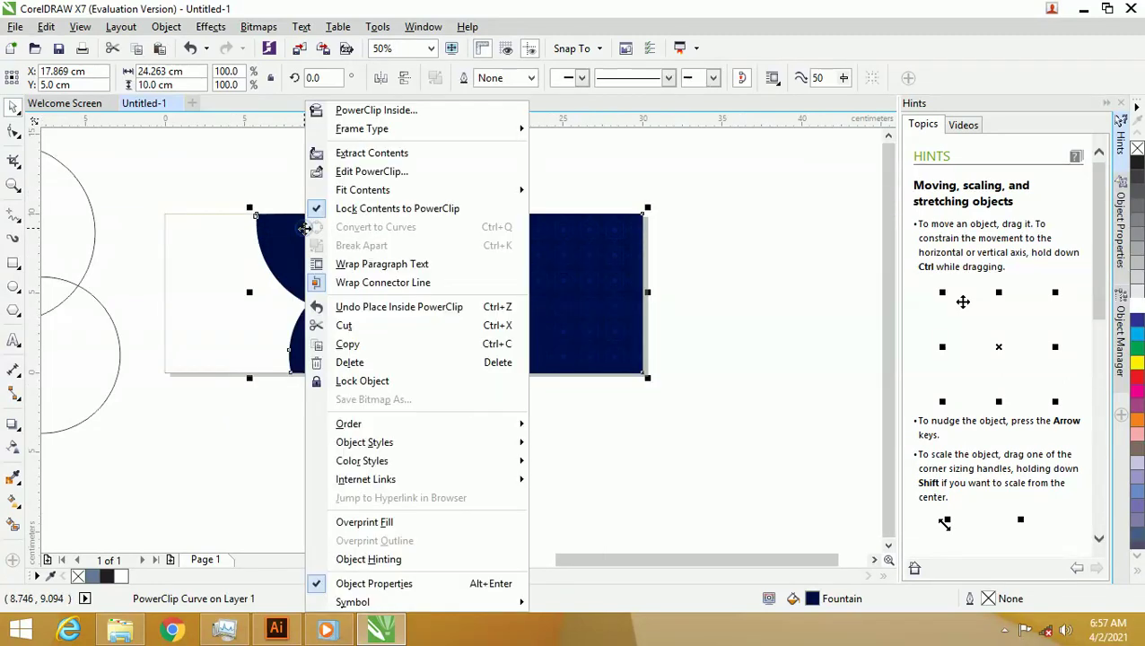
left_click(353, 172)
scroll(410, 208, "up", 2)
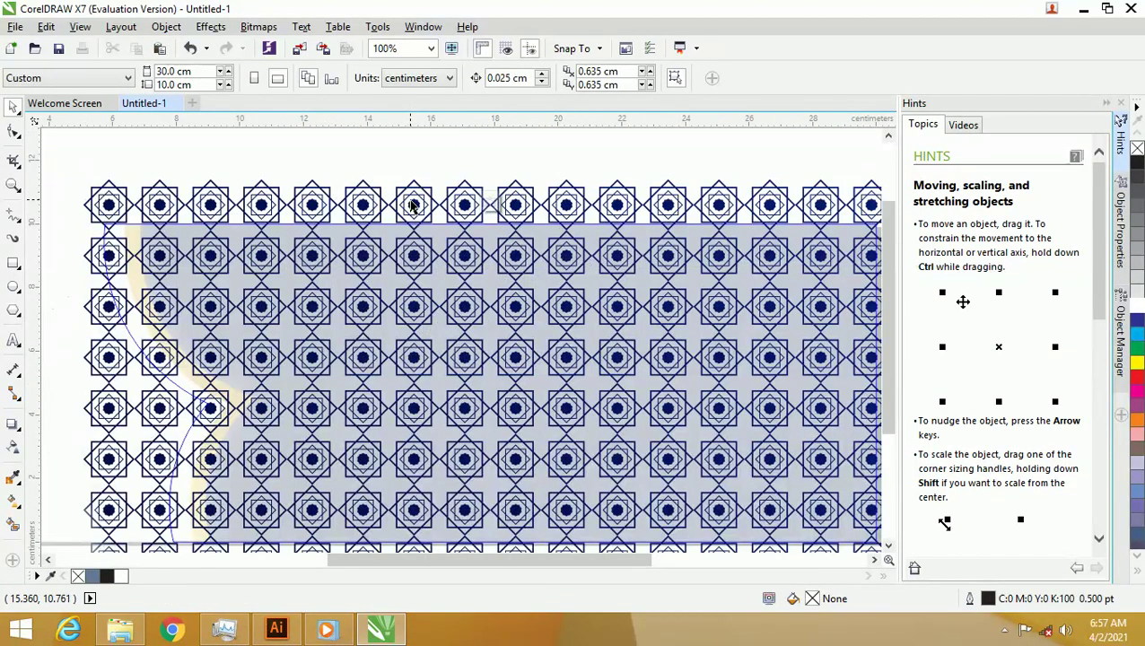
left_click(411, 207)
left_click_drag(411, 205, 412, 199)
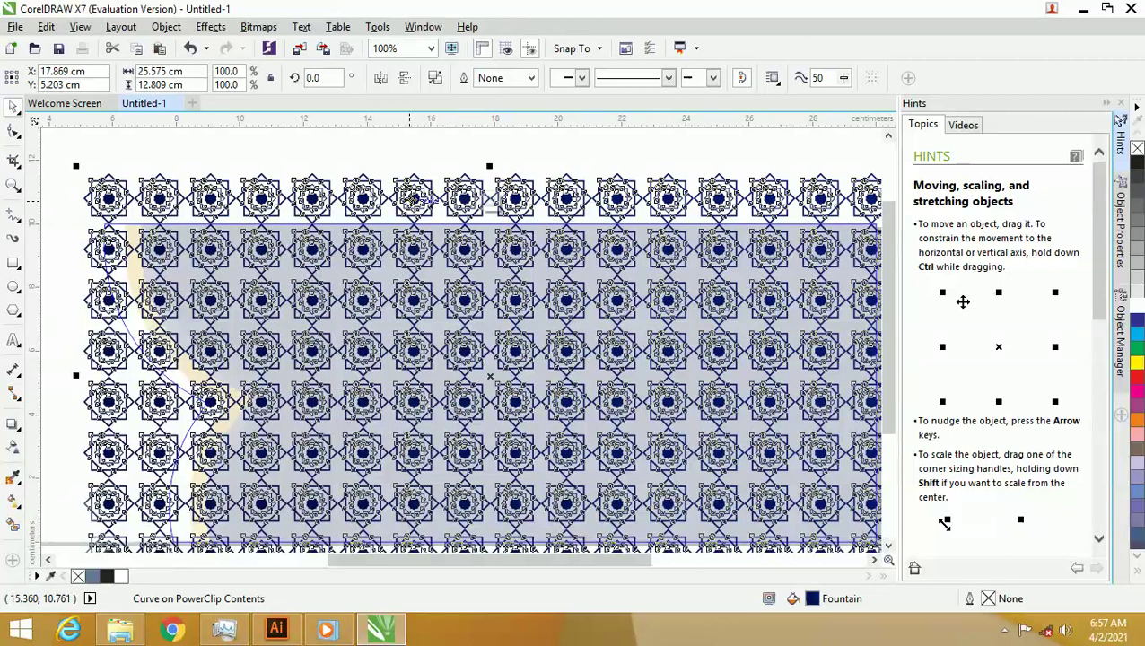
right_click(374, 199)
left_click(410, 209)
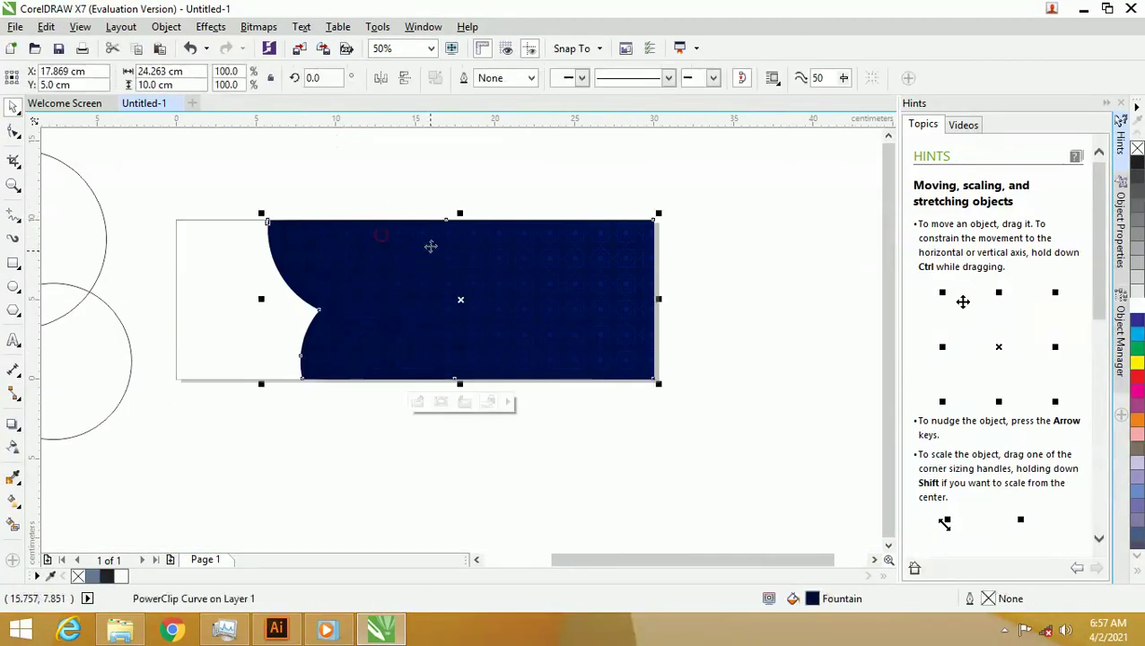
- Send the navy section and its neighbouring page sections to the back of the page, behind the glowing gold border
left_click(702, 261)
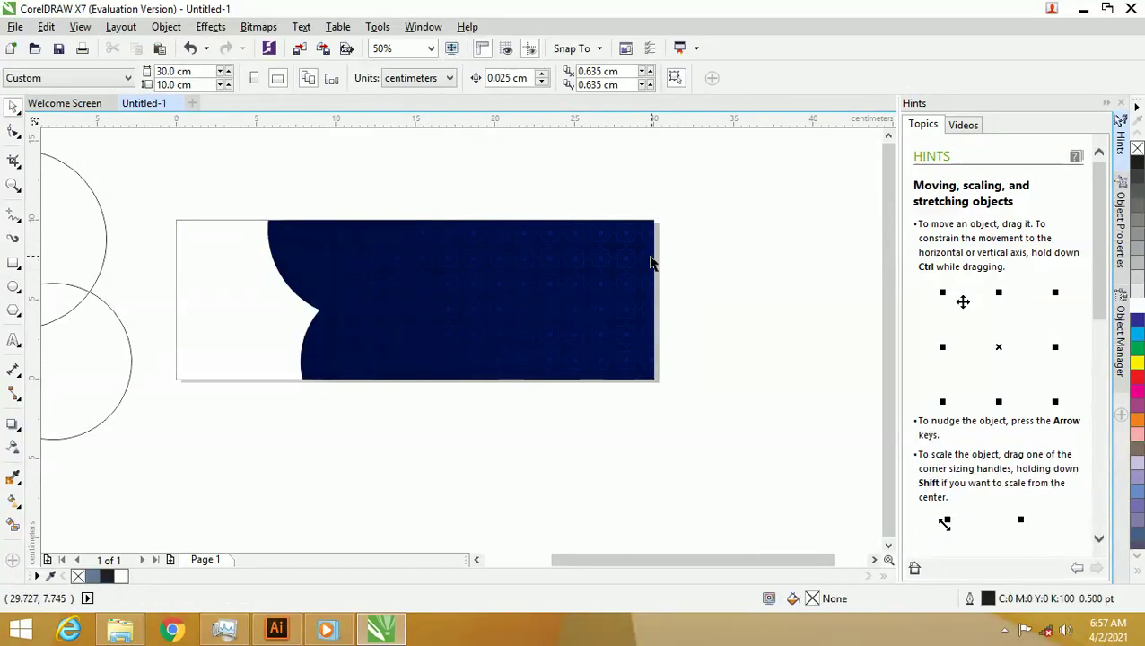
left_click_drag(724, 259, 597, 300)
right_click(597, 301)
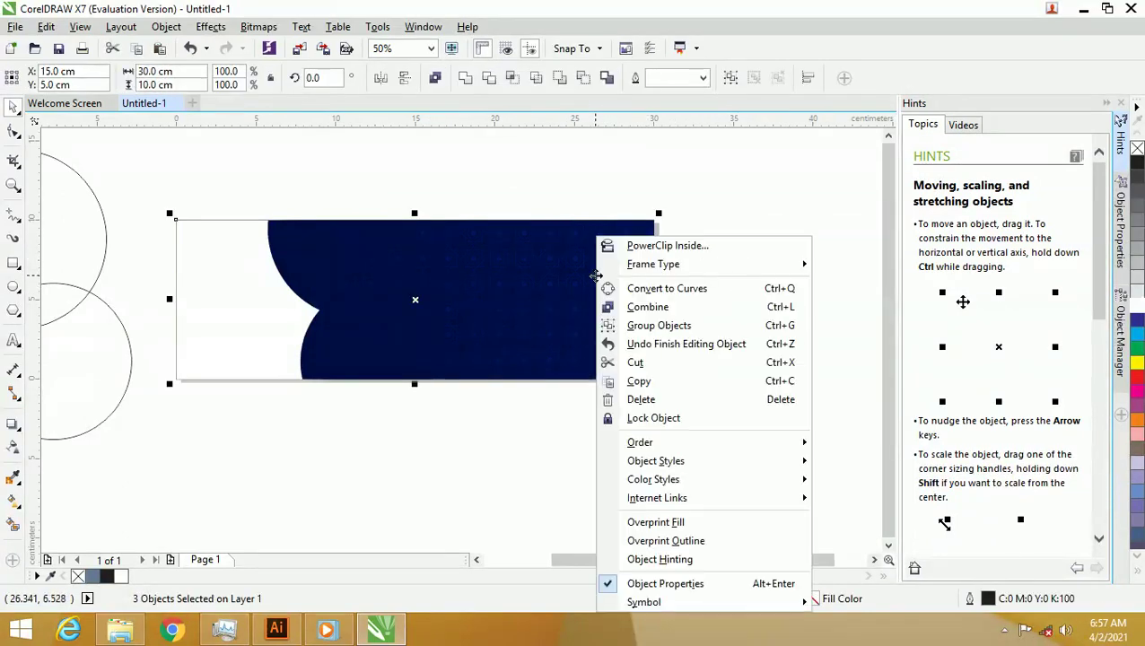
left_click(727, 442)
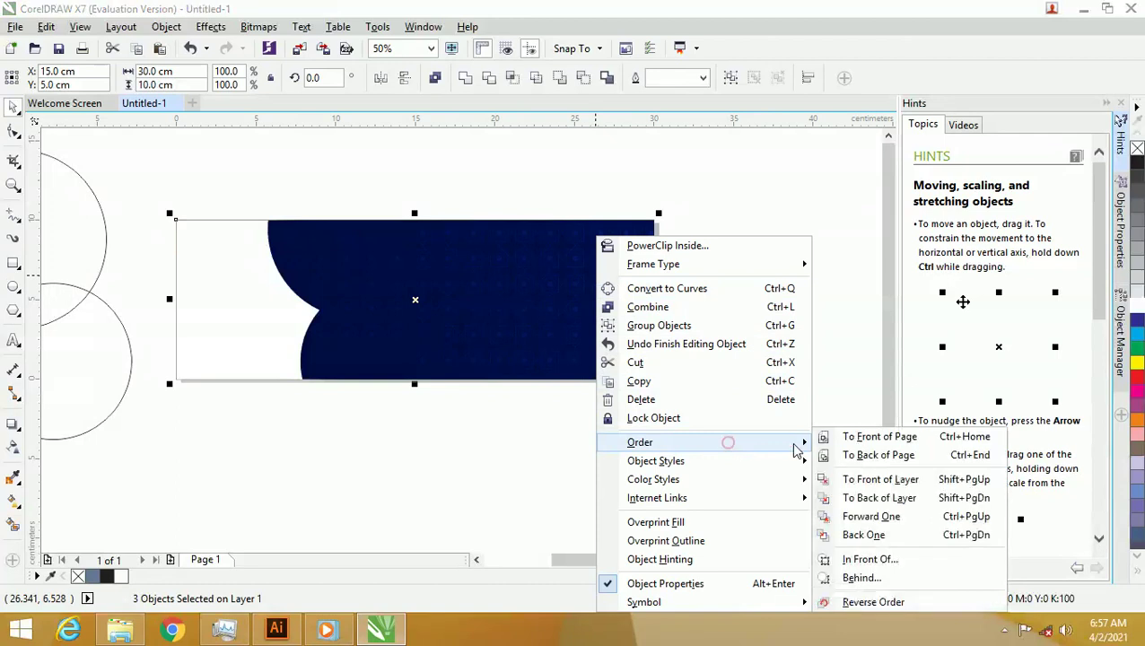
left_click(844, 455)
left_click(728, 303)
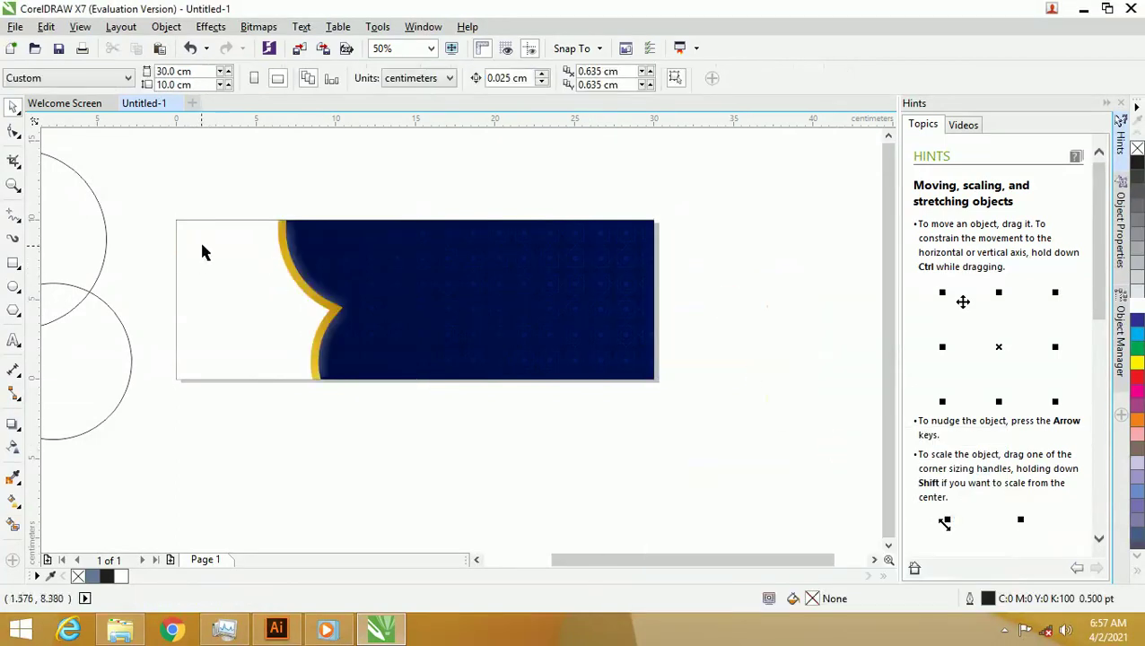
- Bring the mosque night photo from the Kumpulan Banner Ramadhan Model folder into the CorelDRAW layout, overlapping the banner's upper left
scroll(260, 245, "up", 2)
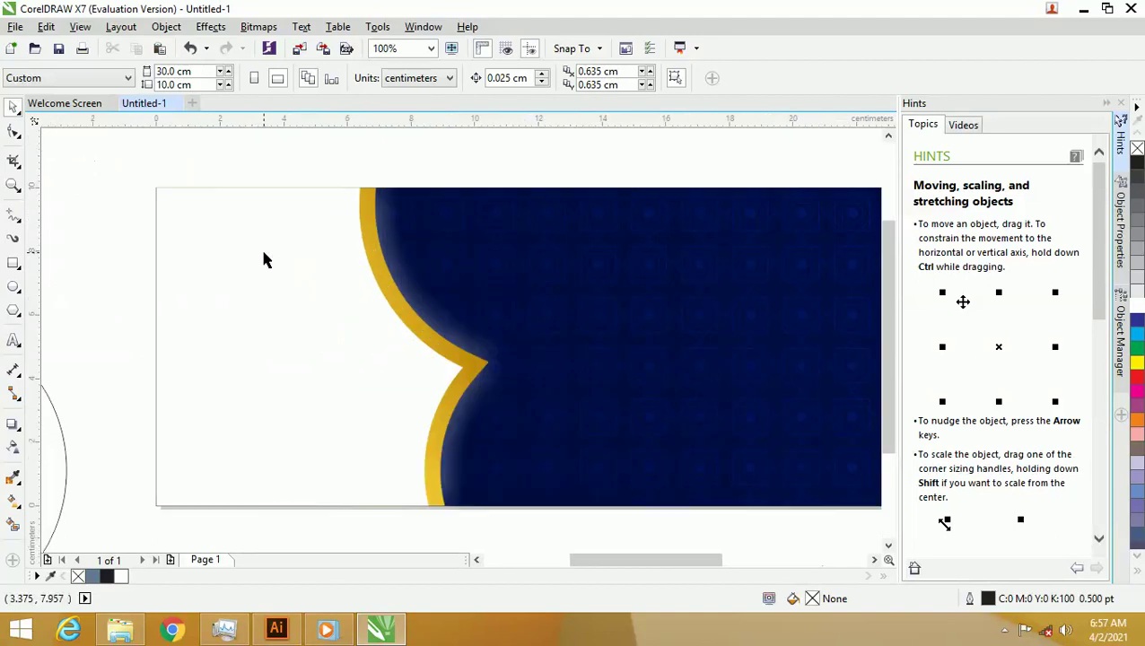
scroll(267, 317, "down", 2)
left_click(120, 629)
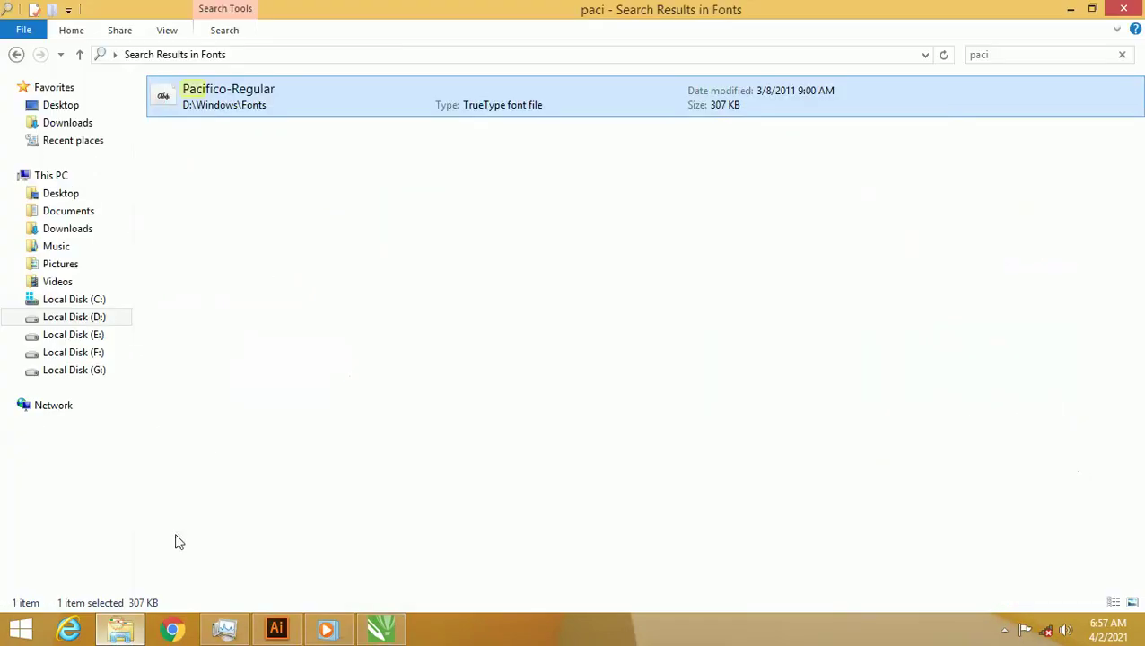
key("BackSpace")
key("BackSpace")
key("BackSpace")
key("BackSpace")
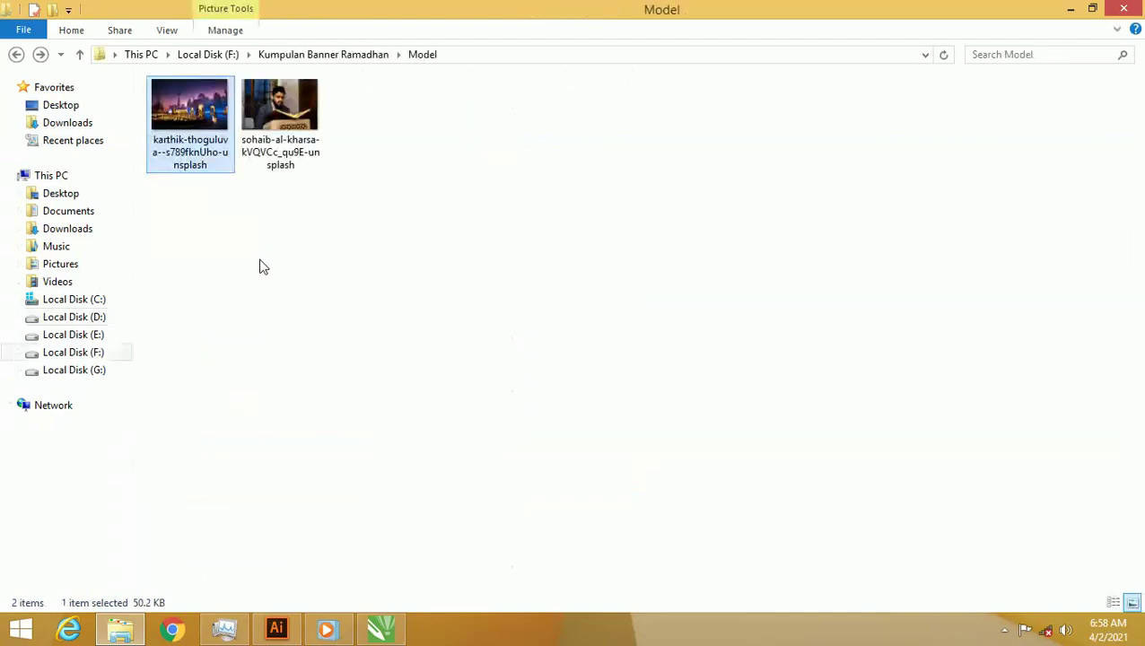
left_click_drag(202, 112, 329, 373)
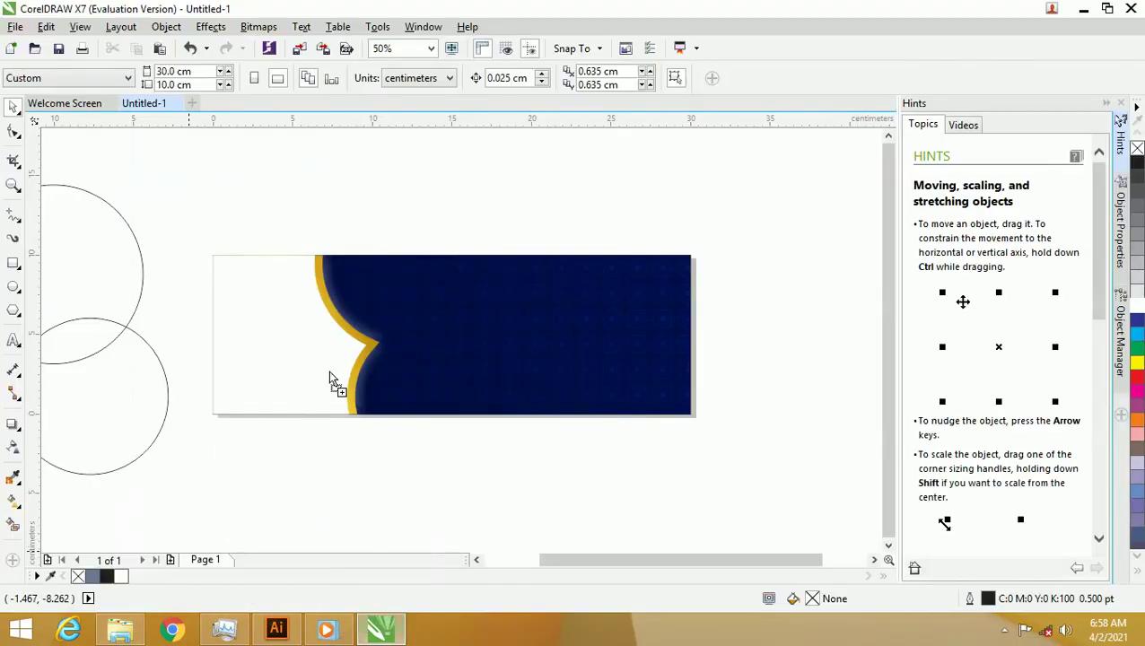
left_click_drag(353, 224, 381, 170)
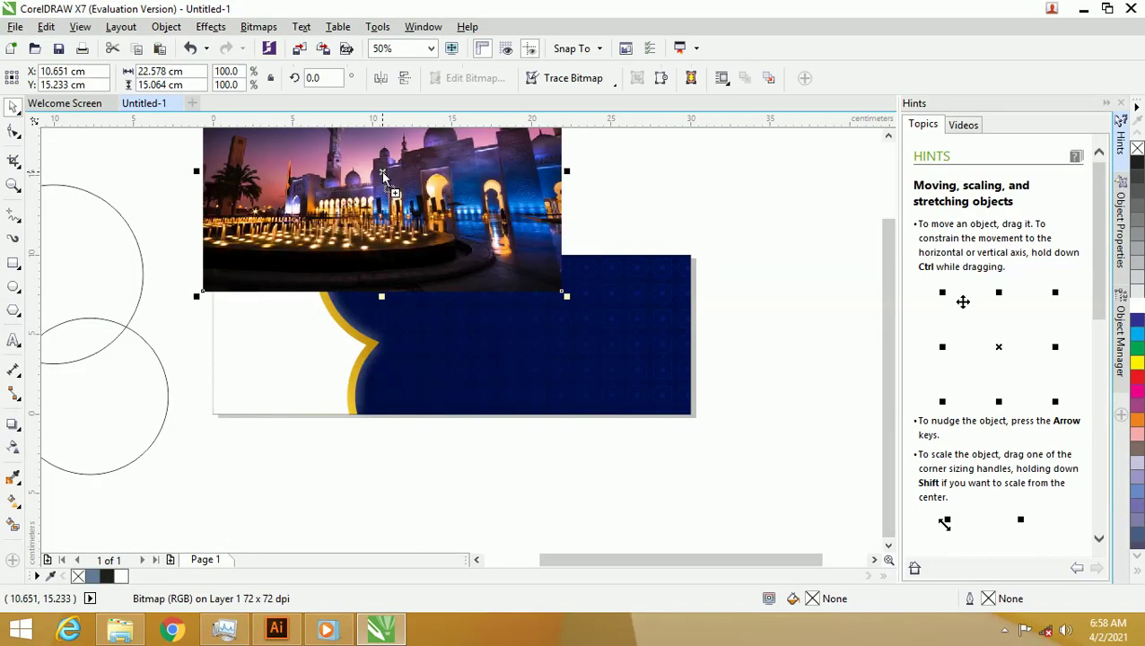
- PowerClip the mosque photo inside the white curved section
right_click(386, 167)
left_click(453, 165)
left_click(260, 333)
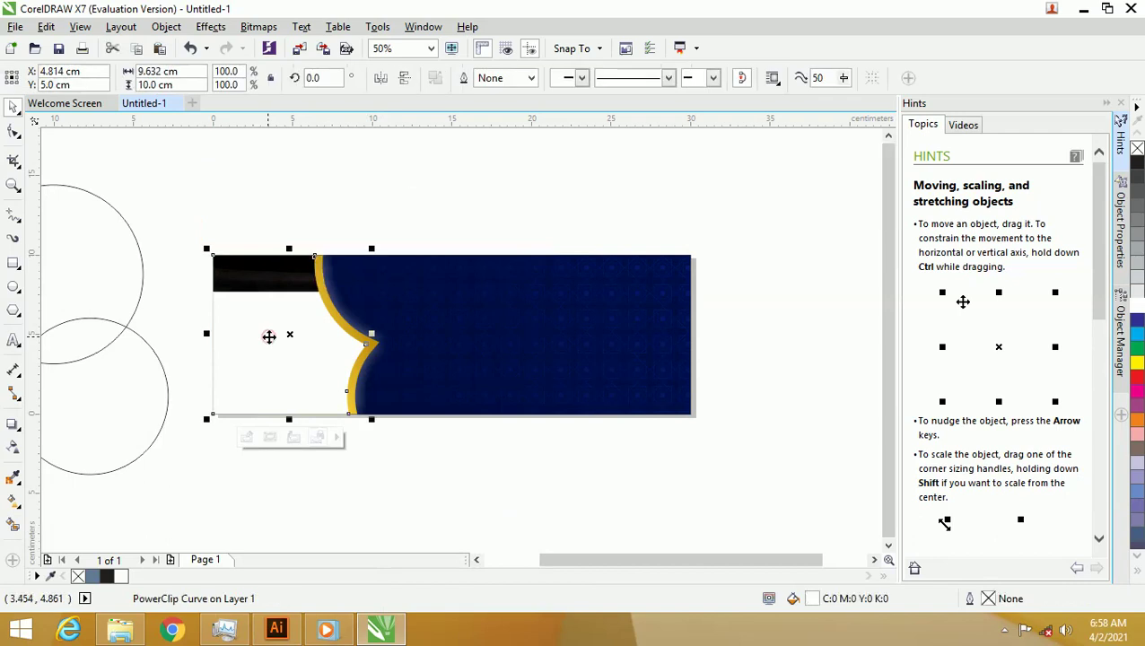
- Fit the mosque photo within its PowerClip so that it fills the frame proportionally
right_click(265, 277)
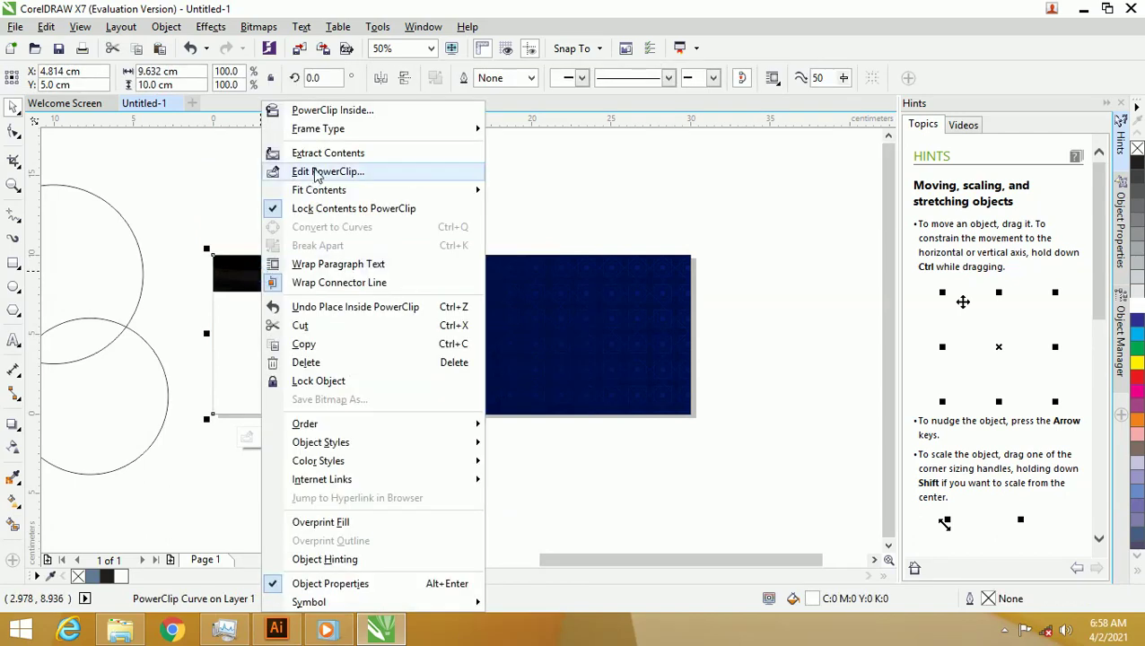
mouse_move(310, 189)
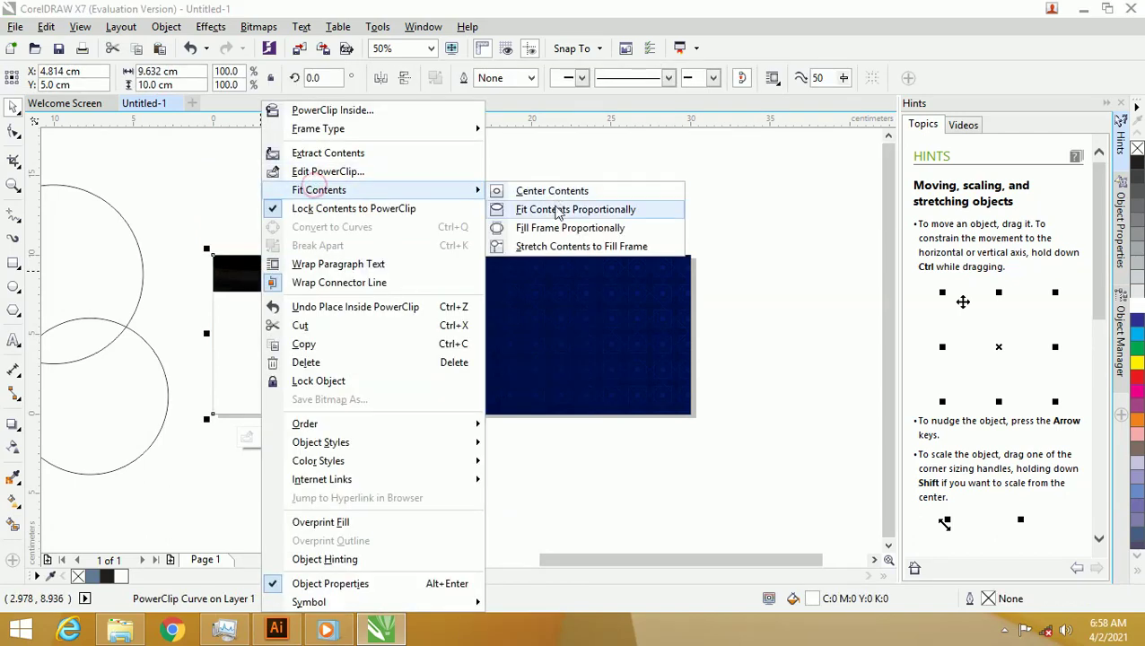
left_click(559, 246)
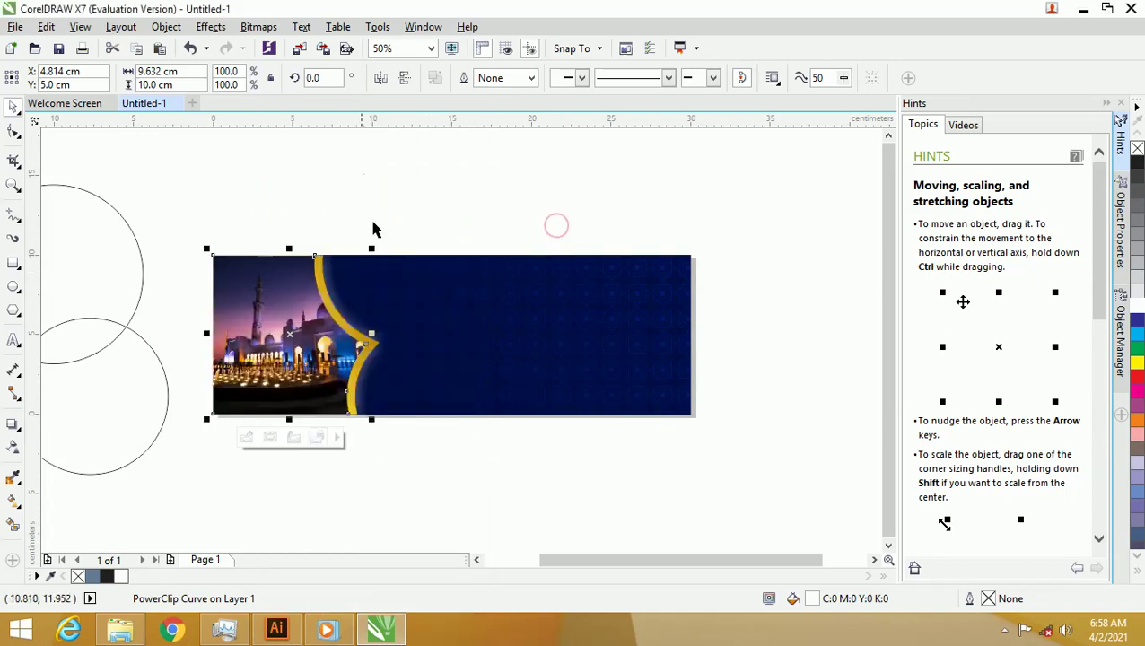
left_click(335, 194)
scroll(280, 297, "up", 1)
scroll(280, 276, "down", 1)
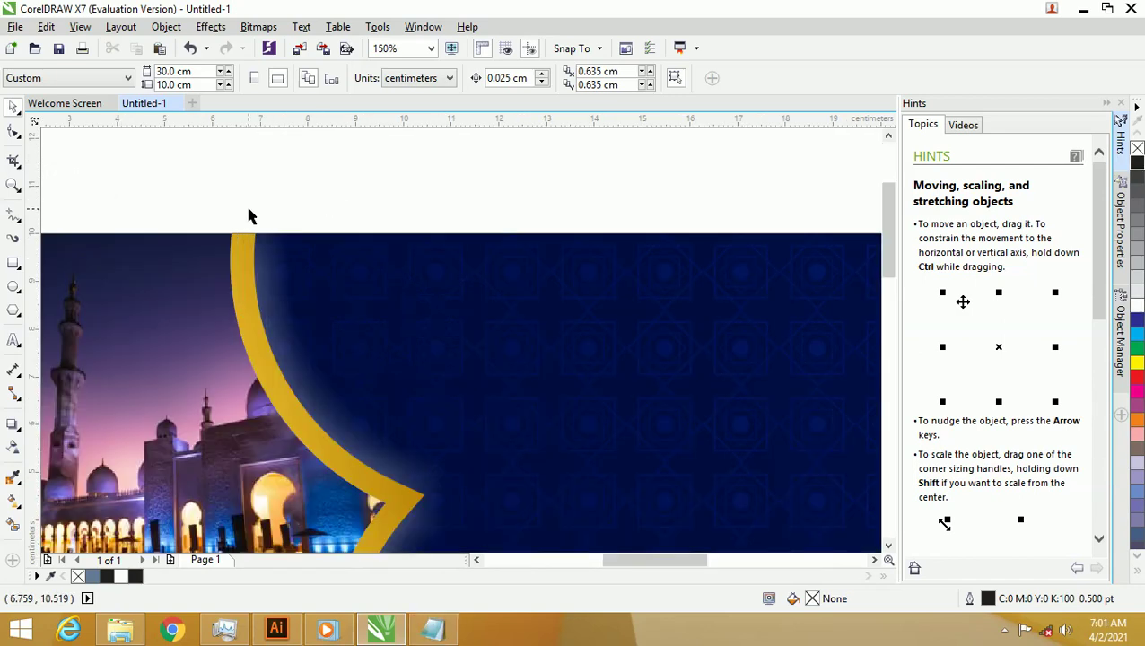
scroll(261, 211, "down", 1)
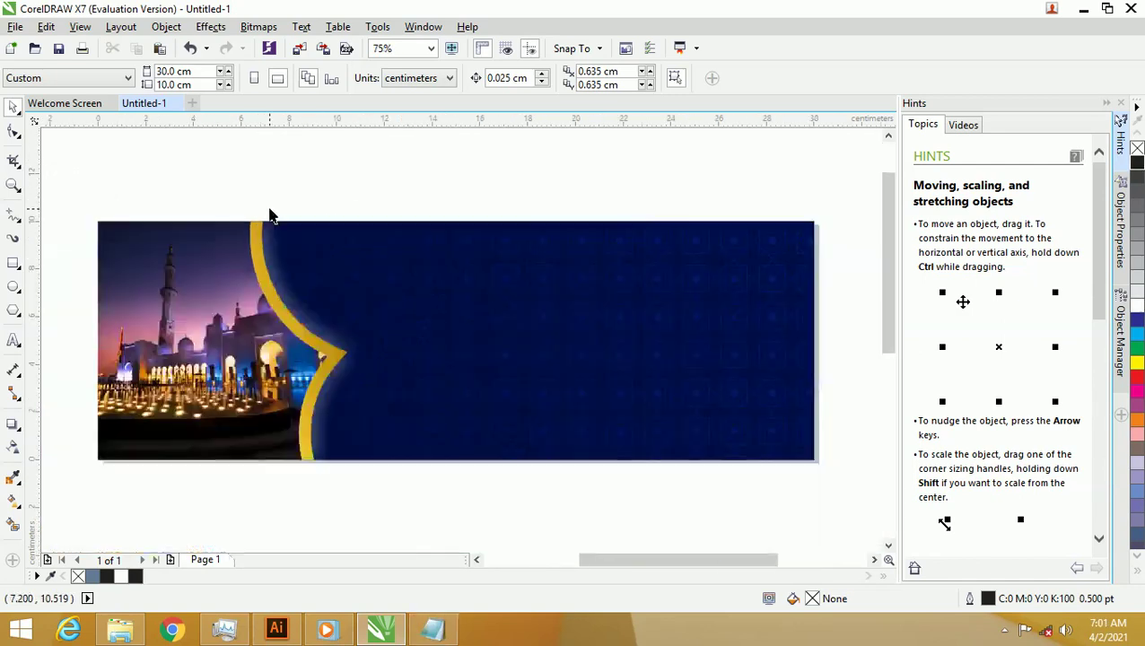
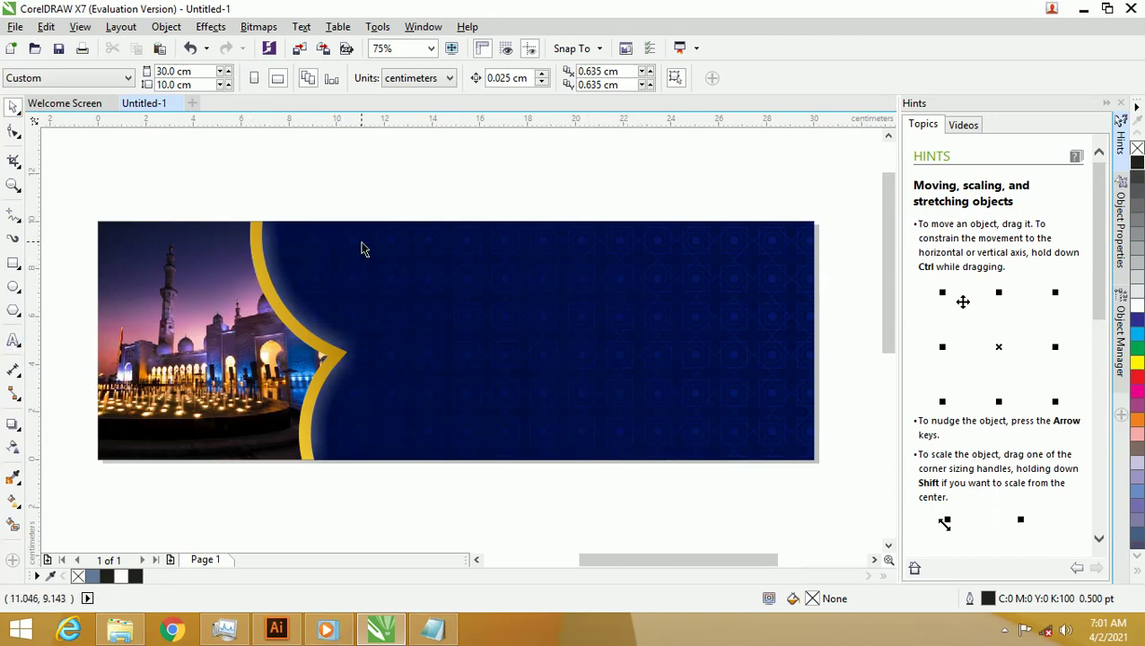
- Move the grouped Ramadhan text and social icons from below the page onto the navy section, centred at about X 19.1, Y 4.9 cm
scroll(371, 245, "down", 1)
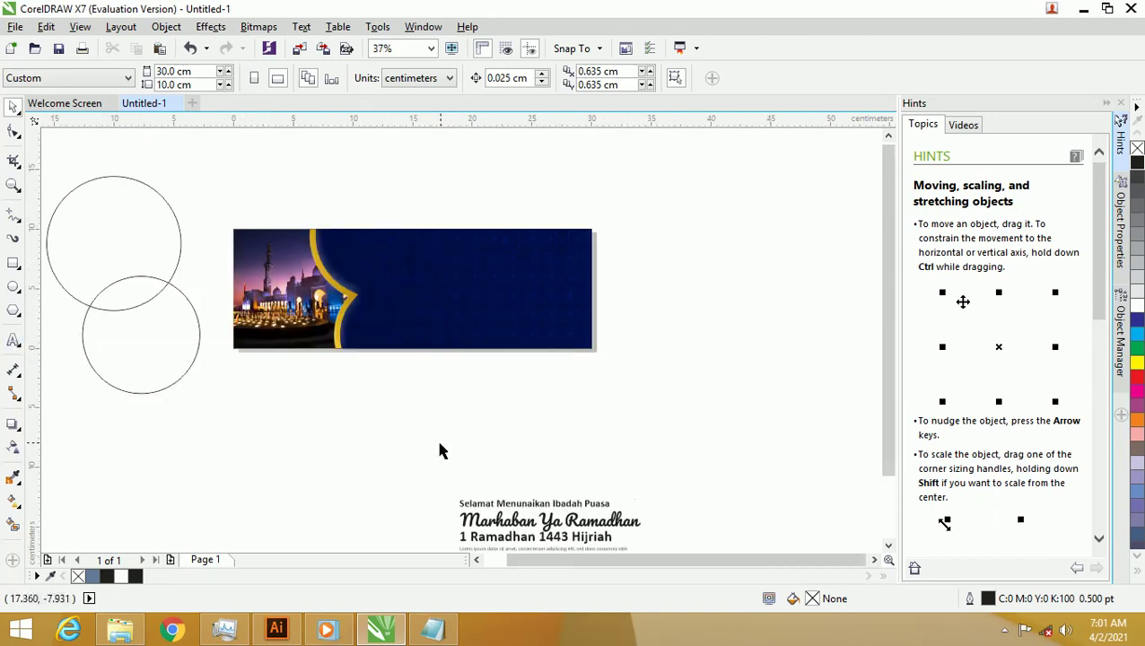
left_click_drag(459, 486, 667, 519)
left_click_drag(633, 435, 540, 179)
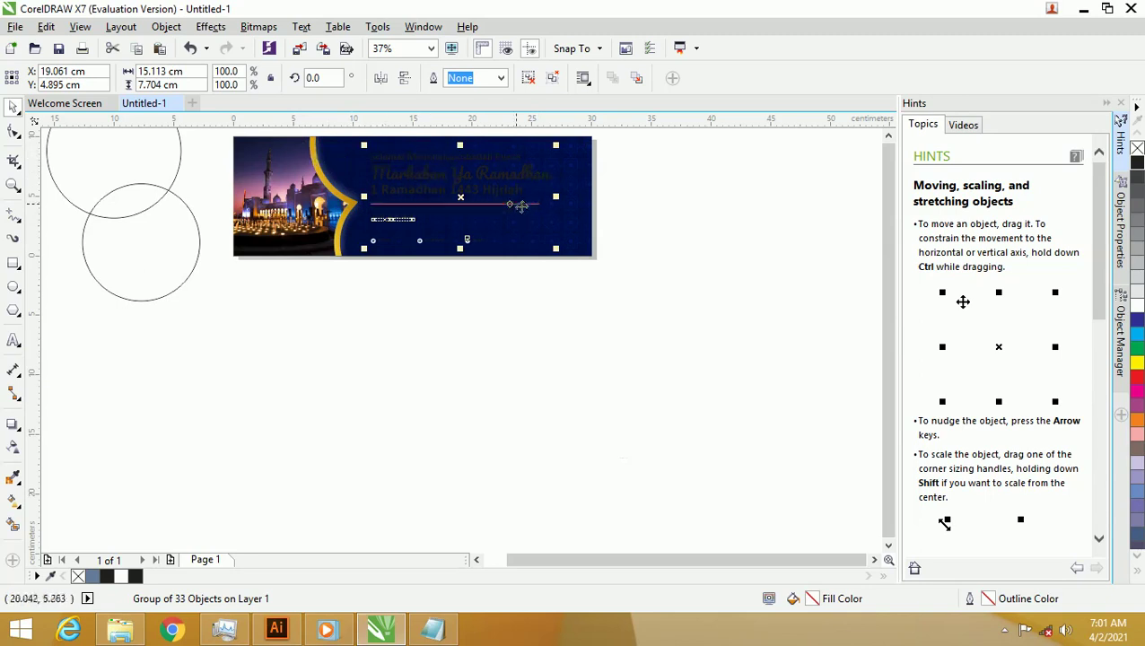
scroll(537, 217, "up", 2)
scroll(697, 259, "down", 2)
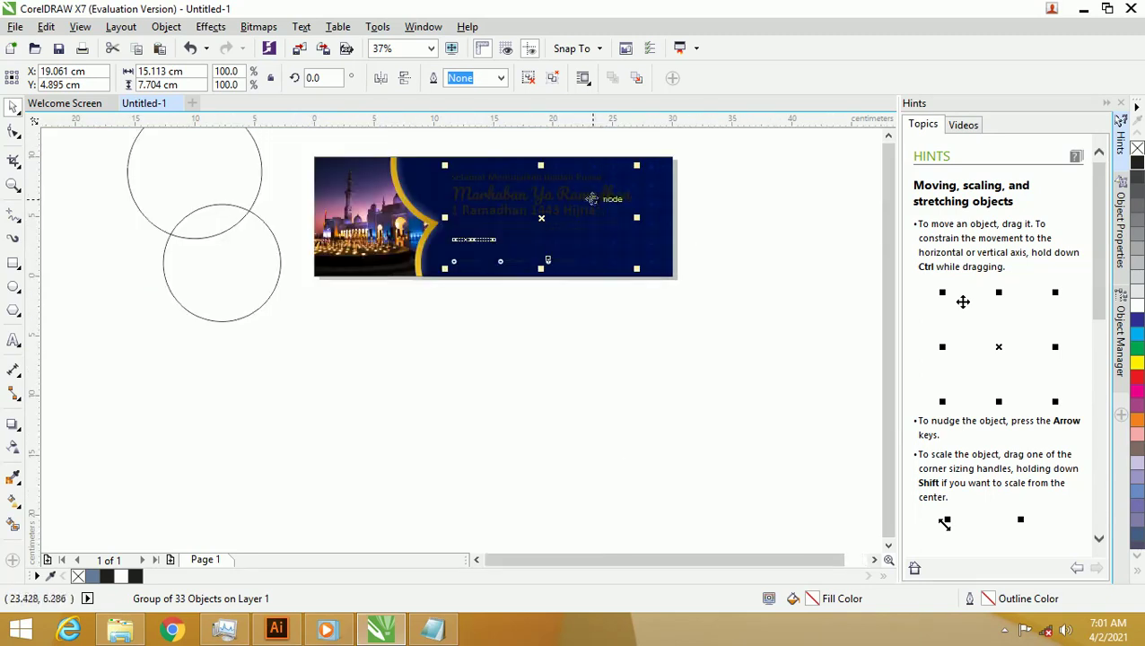
- Ungroup the Ramadhan text and icon group on the navy section
mouse_move(590, 197)
left_mouse_down()
mouse_move(826, 202)
mouse_move(606, 197)
left_mouse_up()
right_click(530, 184)
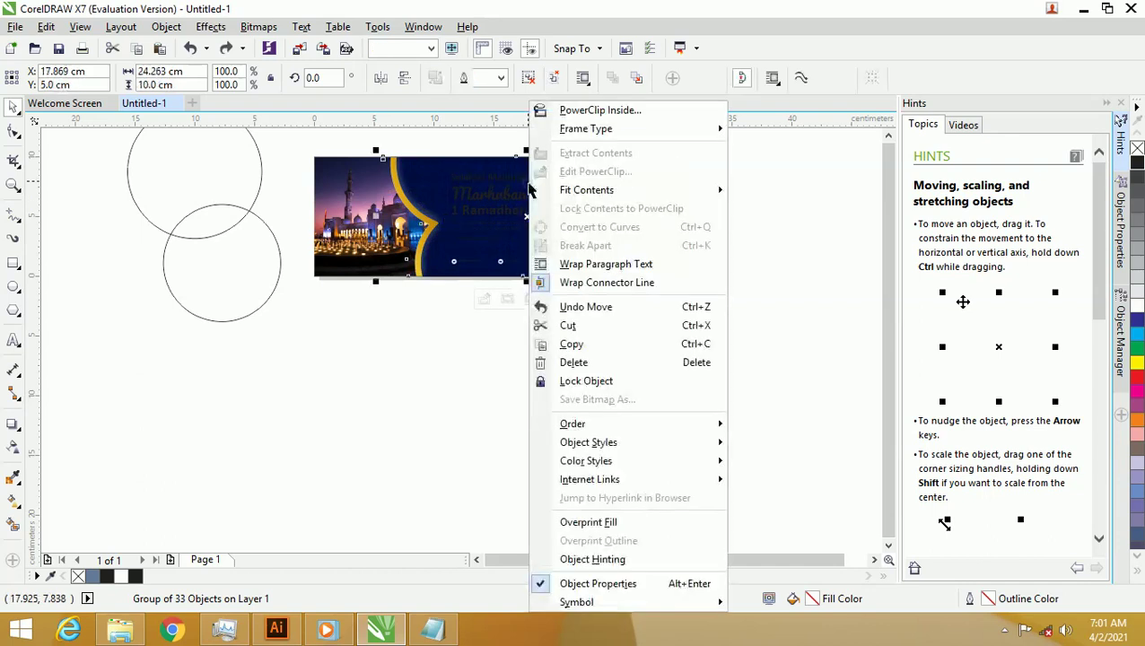
left_click(790, 216)
left_click(603, 200, "ctrl")
right_click(602, 194)
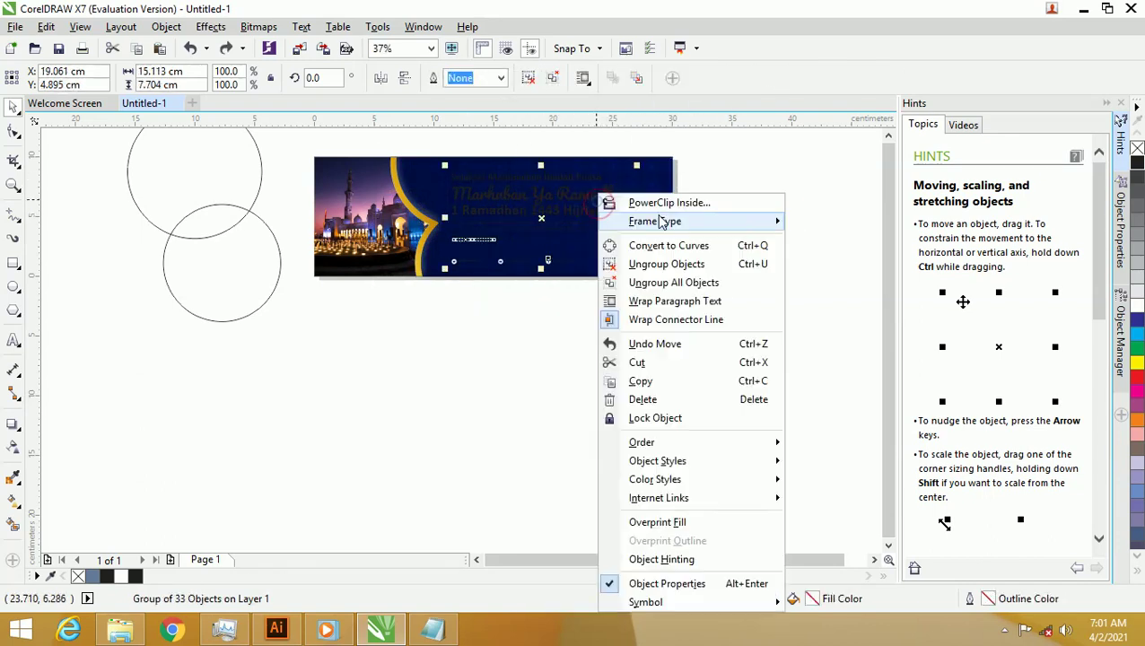
left_click(673, 264)
- Recolour the three greeting lines and both lines of Lorem ipsum text white
left_click_drag(730, 229, 435, 144)
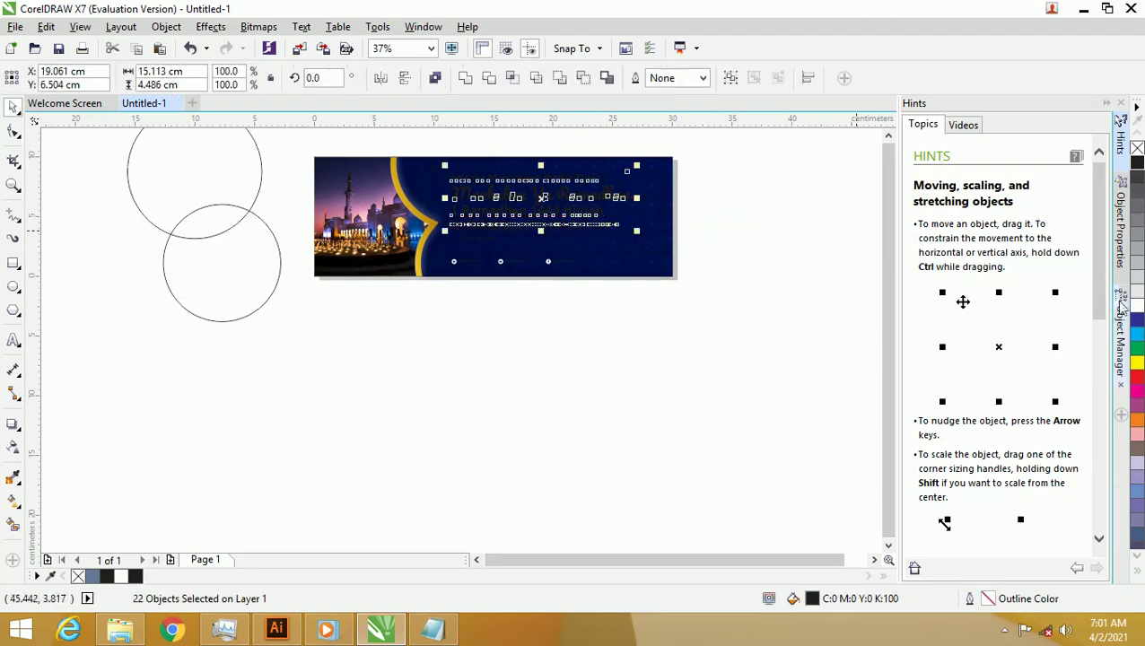
scroll(725, 190, "up", 2)
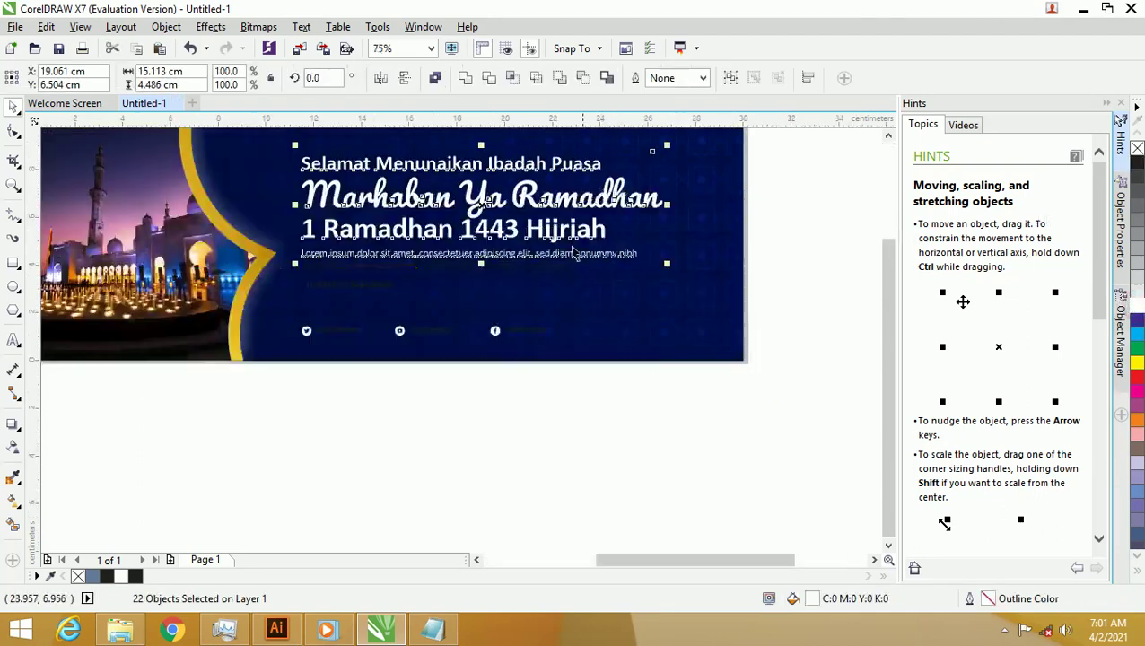
left_click(377, 278)
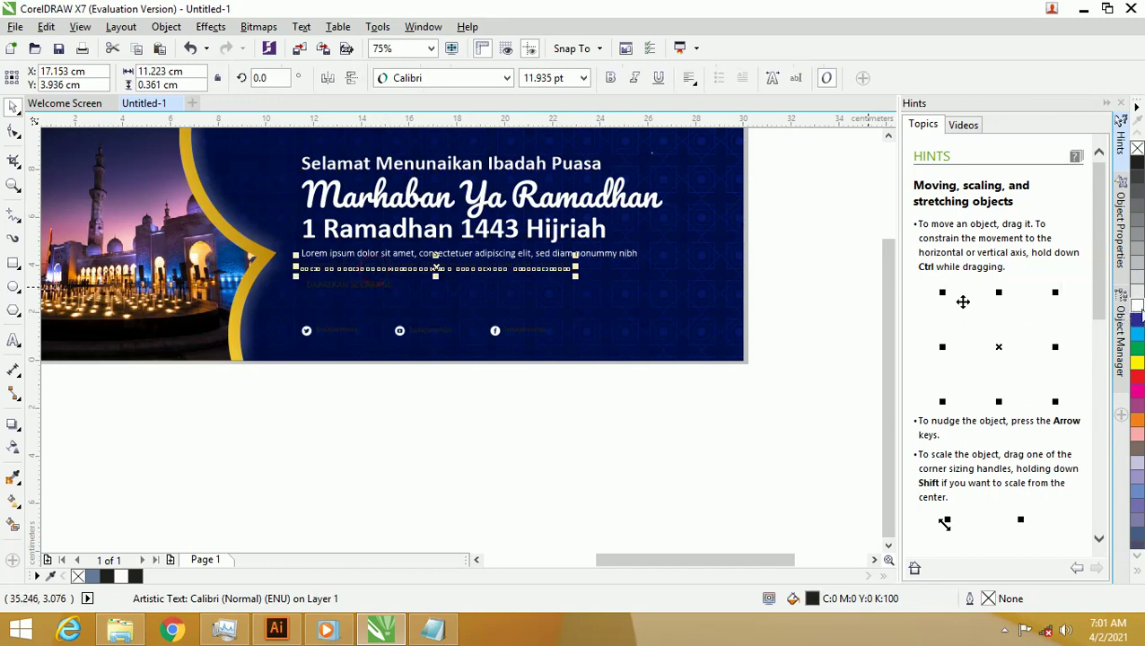
- Recolour the DAPATKAN SEKARANG text and the three belajarnesia labels white
left_click(344, 289)
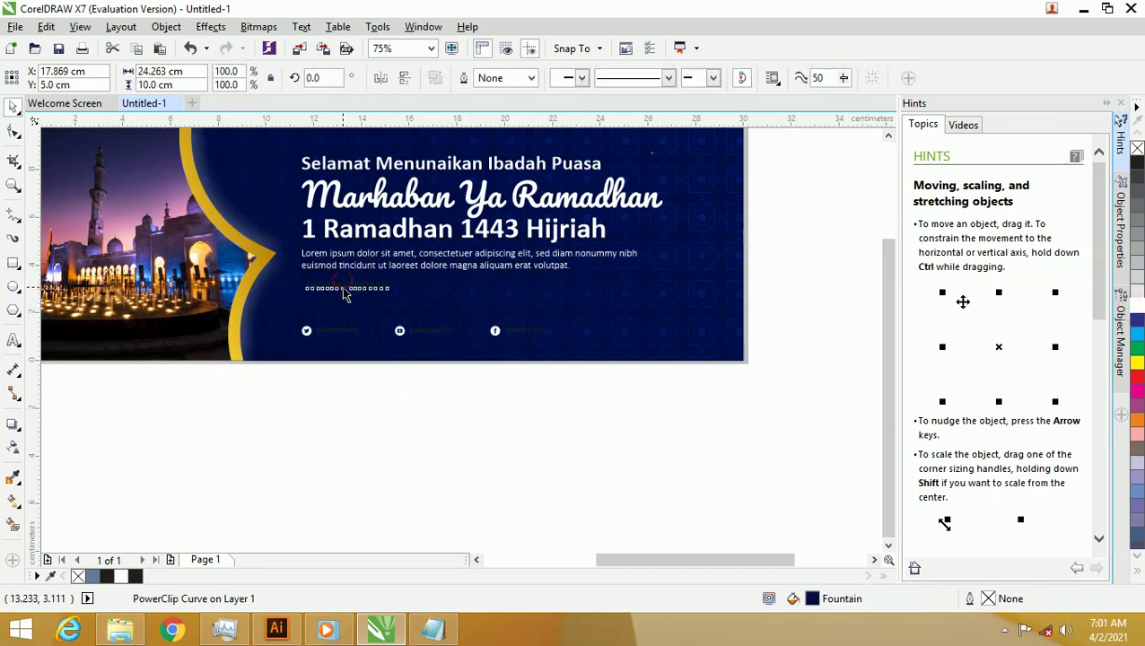
left_click(344, 290)
left_click(445, 333, "shift")
left_click(525, 333, "shift")
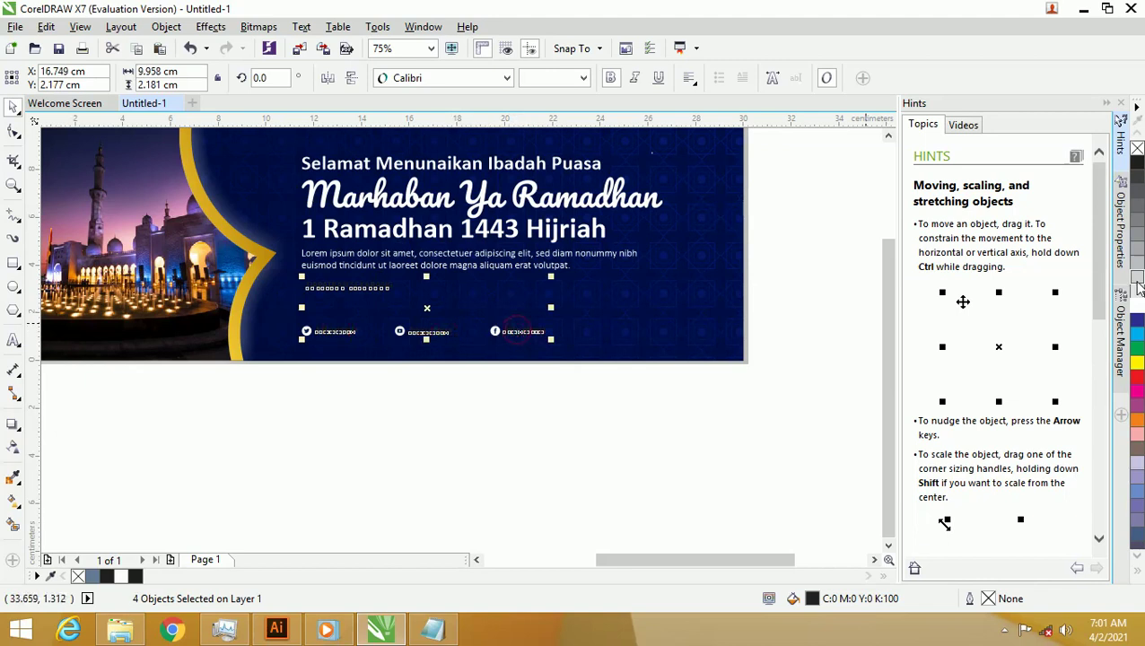
left_click(718, 396)
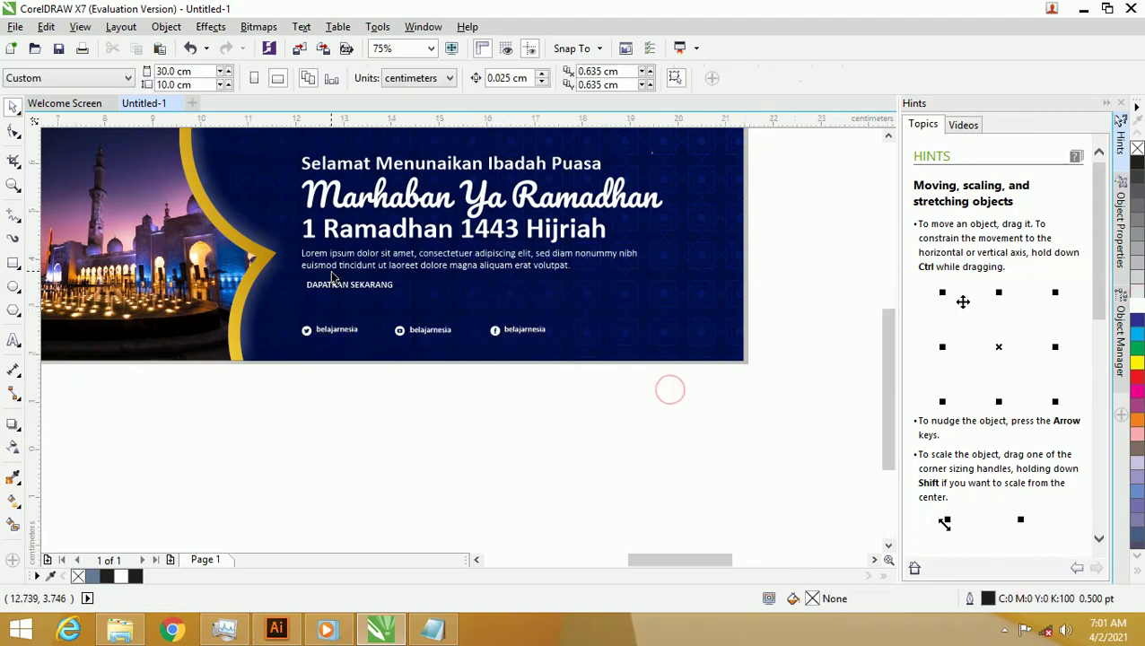
- Draw a rectangle about 4.1 × 0.7 cm around DAPATKAN SEKARANG and fully round its corners to a 0.353 cm radius
scroll(330, 270, "up", 2)
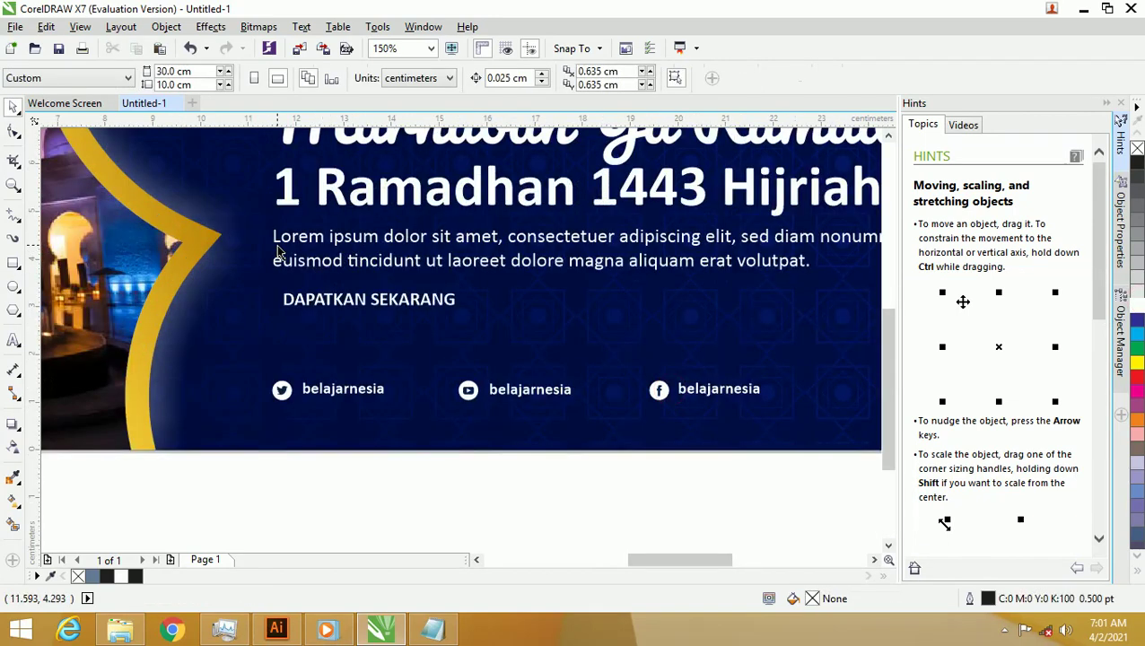
left_click(13, 262)
left_click_drag(270, 282, 474, 323)
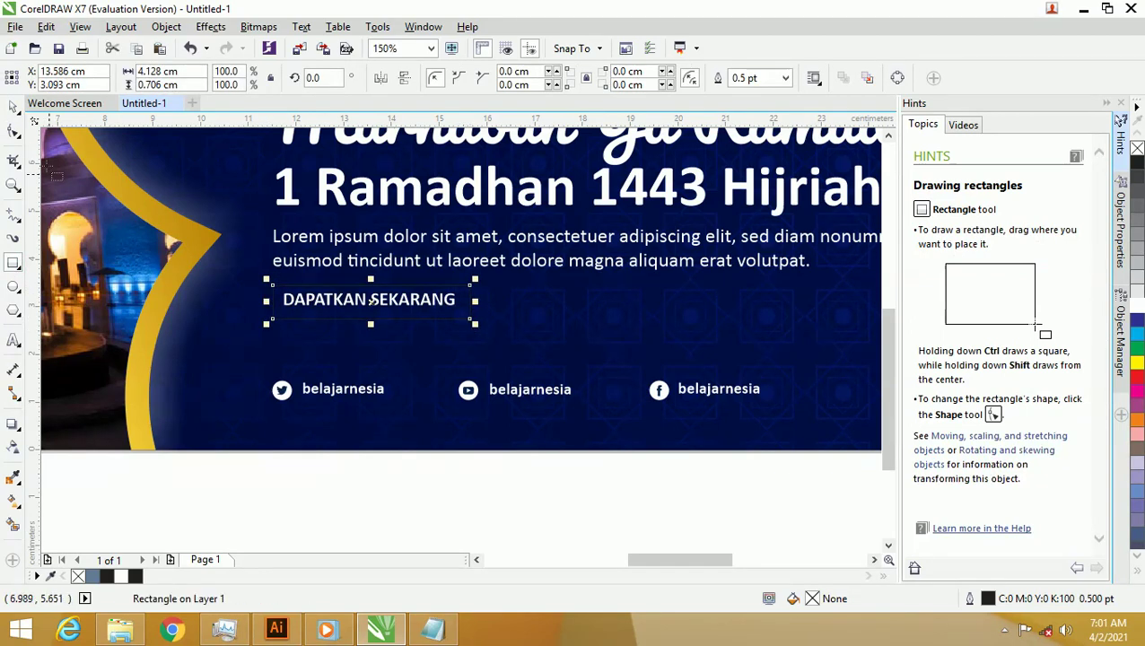
left_click(13, 130)
left_click_drag(475, 323, 516, 314)
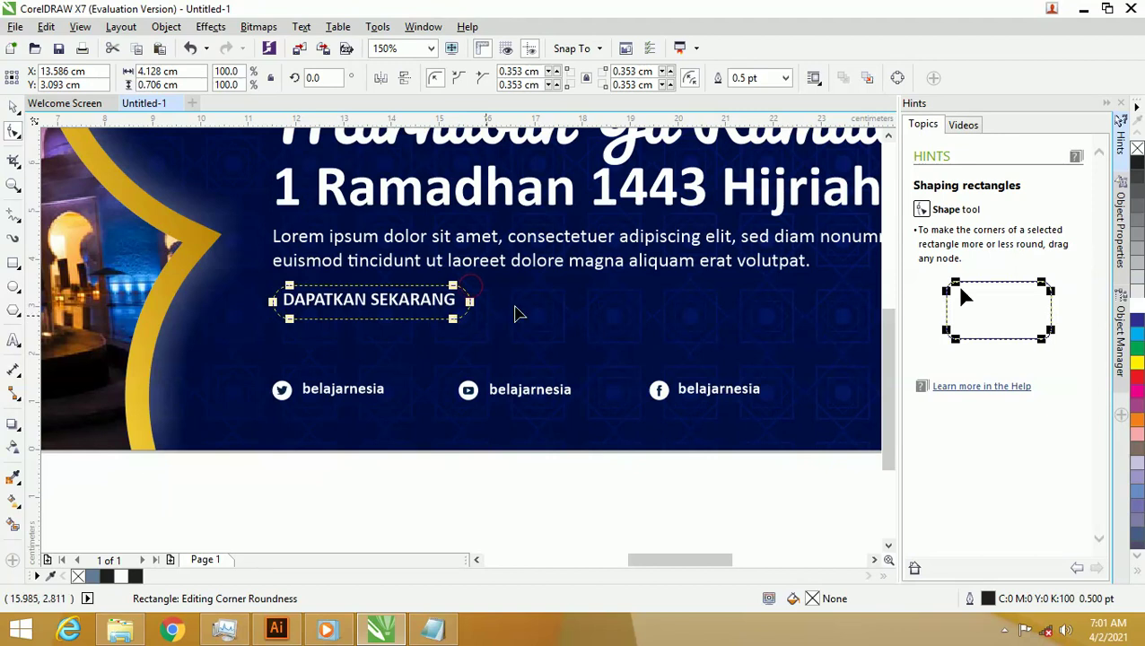
- Give the rounded rectangle a white fill with no outline and move it about 2.9 cm to the right
left_click(1138, 306)
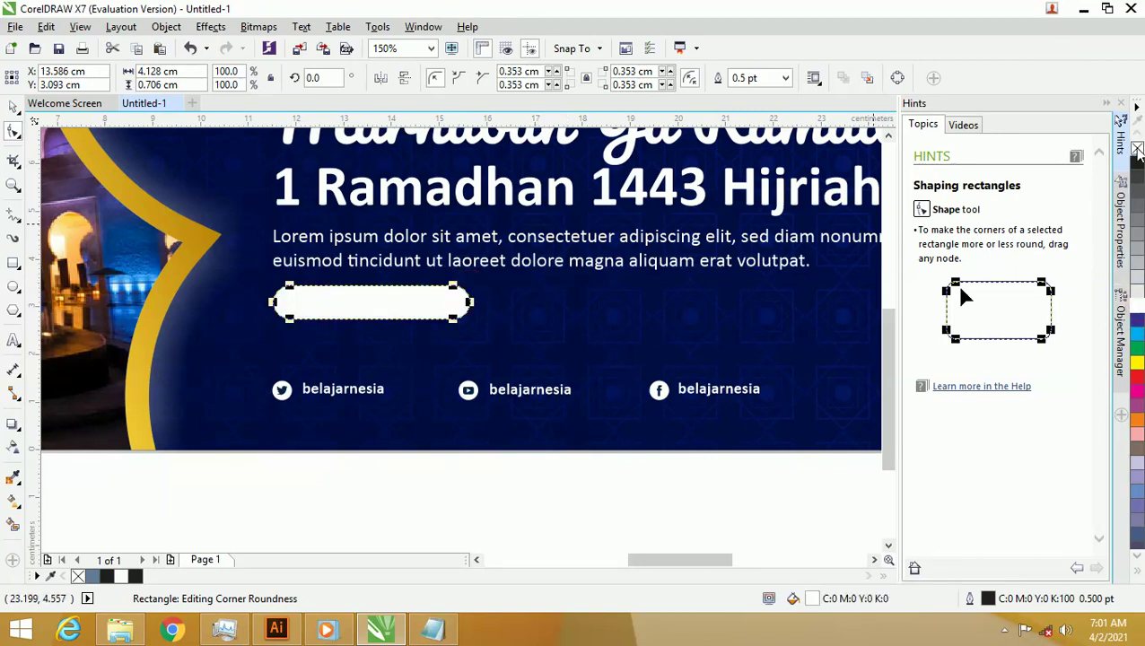
right_click(1138, 149)
left_click(12, 106)
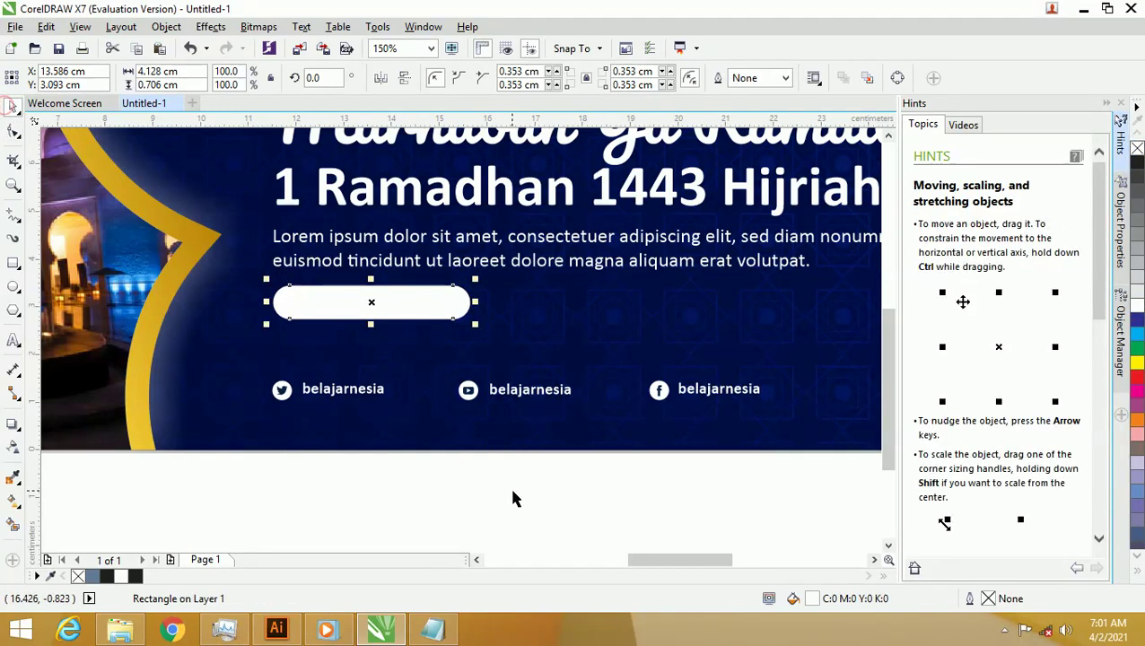
left_click_drag(296, 302, 436, 302)
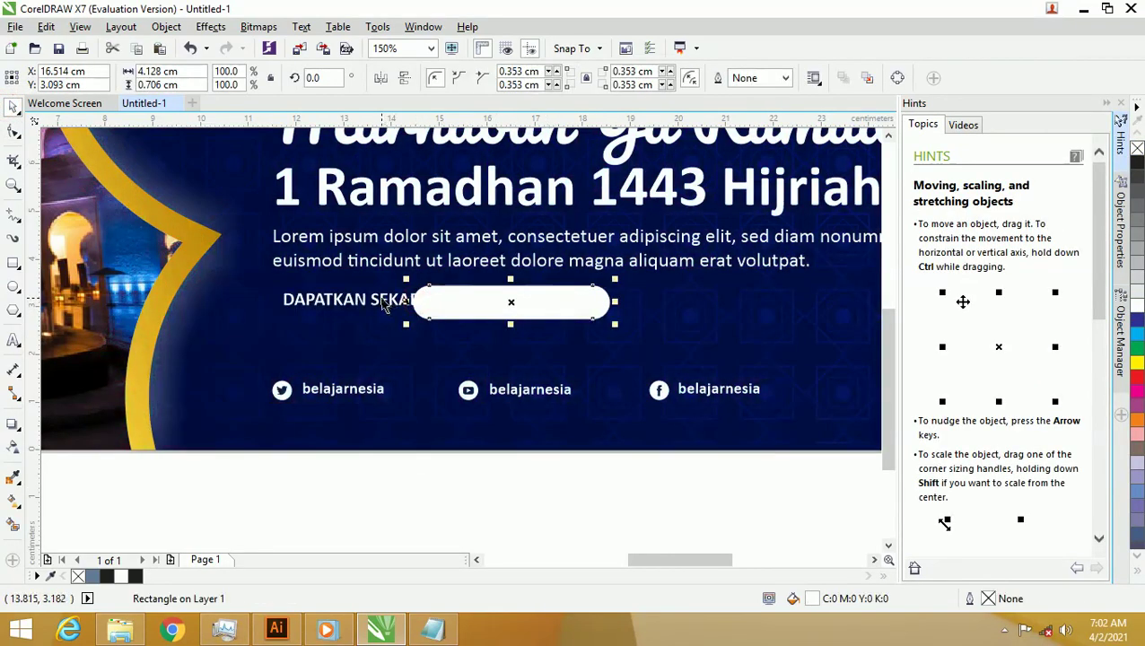
- Give the DAPATKAN SEKARANG text a navy fountain fill stretched across the text
left_click(386, 305)
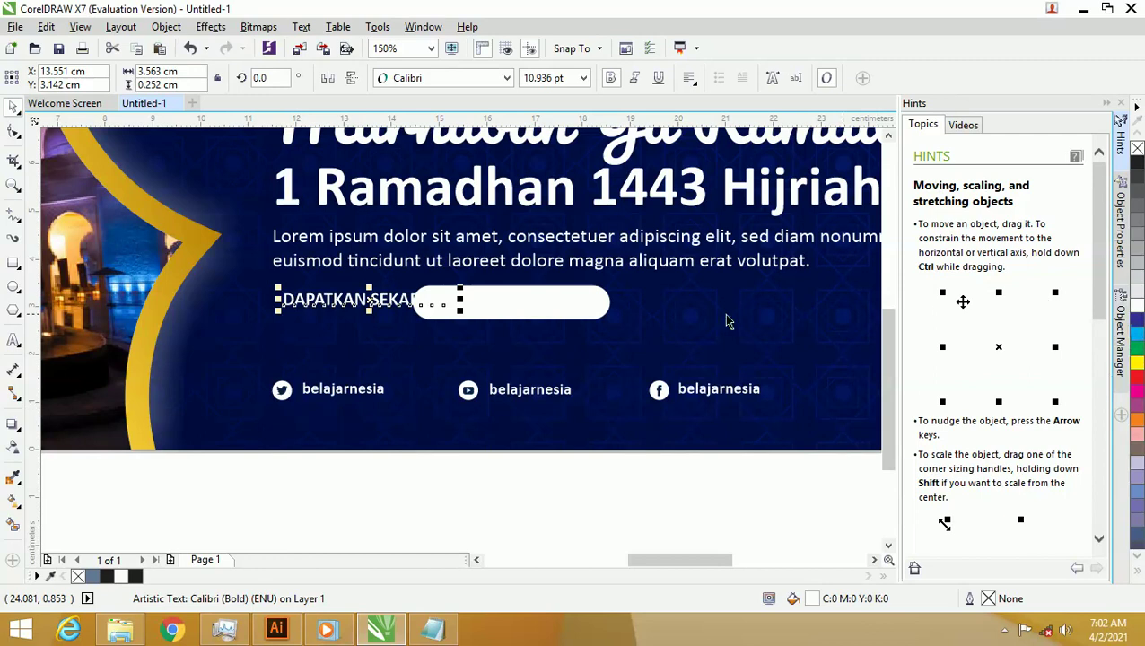
left_click(13, 501)
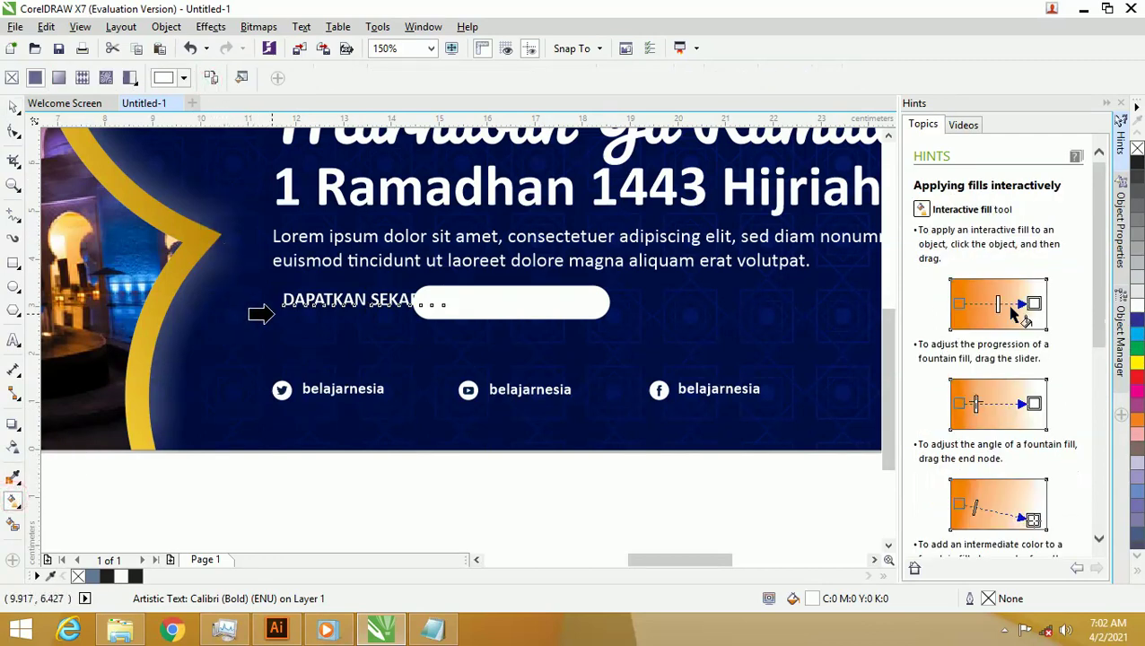
left_click_drag(293, 304, 626, 410)
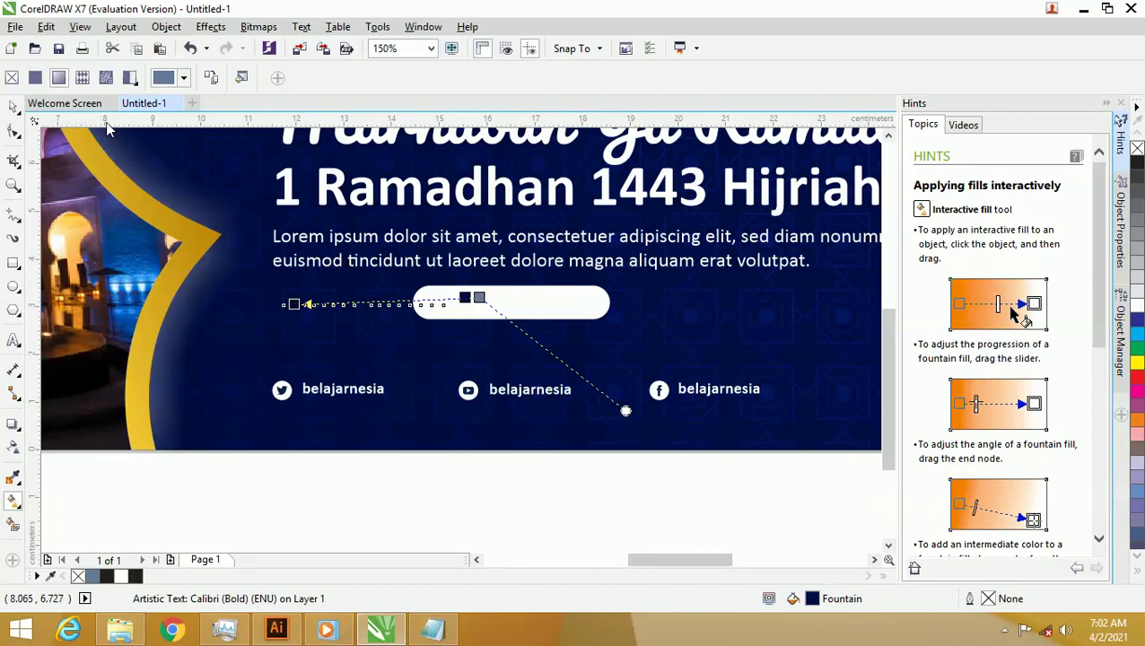
left_click(14, 106)
left_click(335, 494)
- Centre DAPATKAN SEKARANG on the white rounded rectangle and move the finished button back under the start of the Lorem ipsum lines
left_click_drag(377, 303, 596, 303)
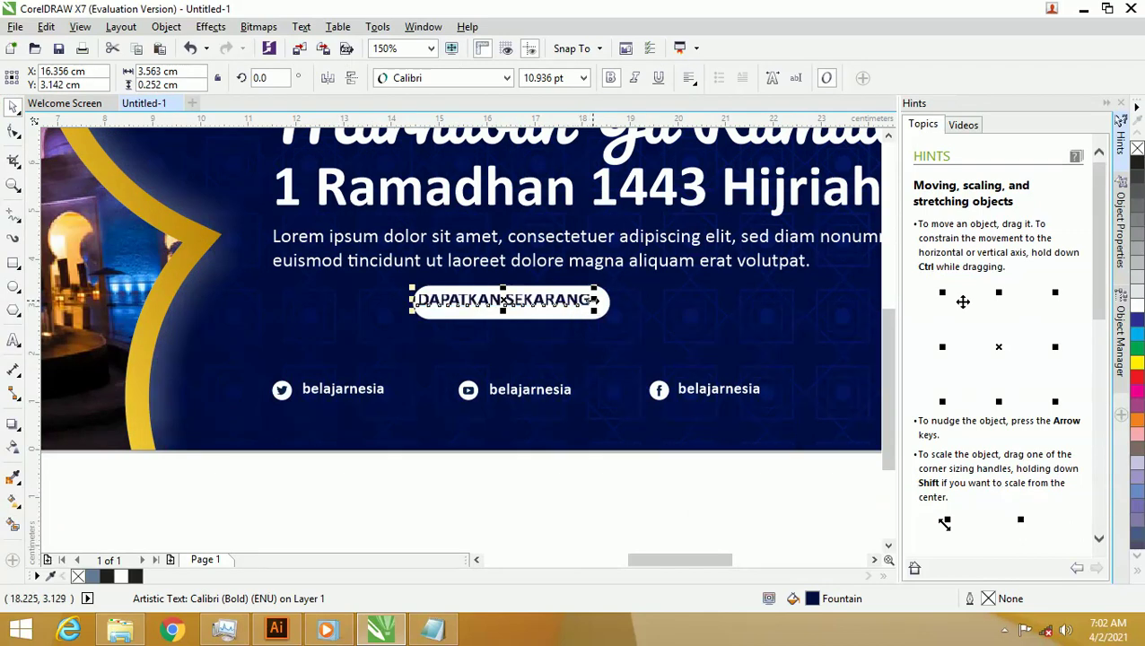
left_click(607, 302, "shift")
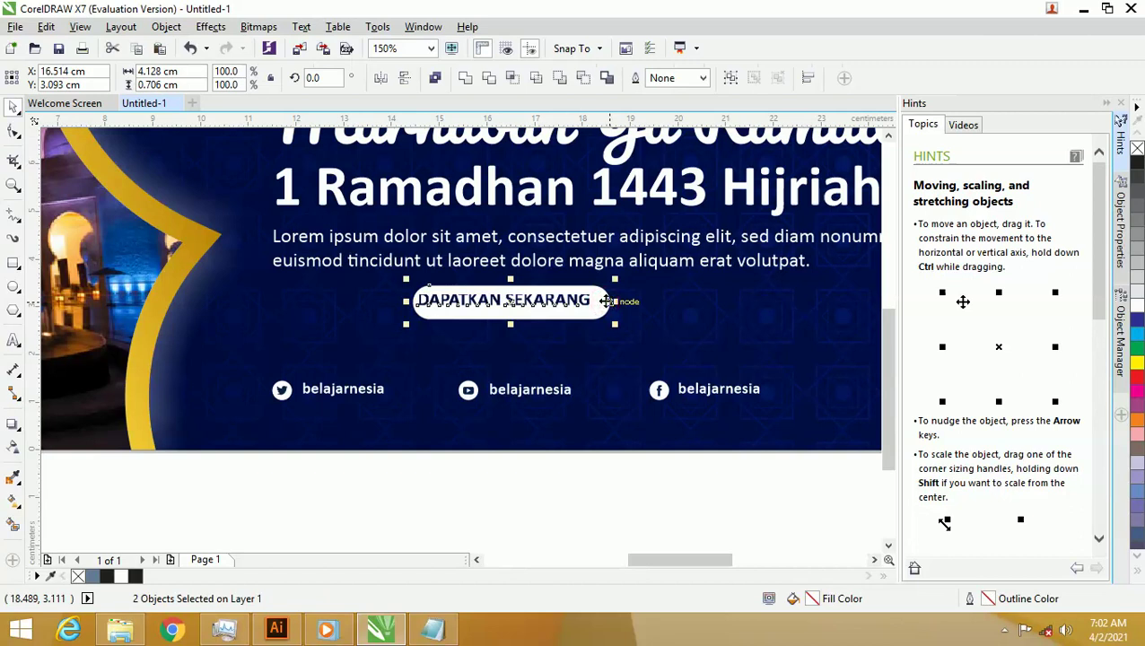
left_click_drag(607, 302, 467, 302)
left_click(486, 513)
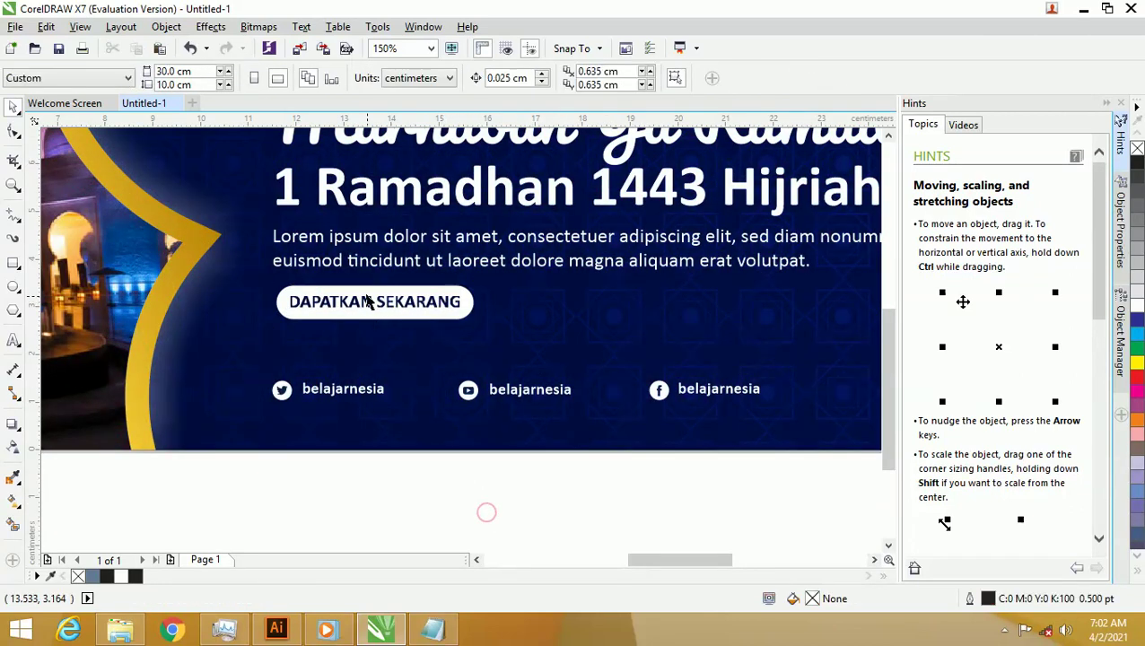
- Select all the Marhaban Ya Ramadhan letters and apply the gold fountain fill to them
scroll(368, 302, "down", 2)
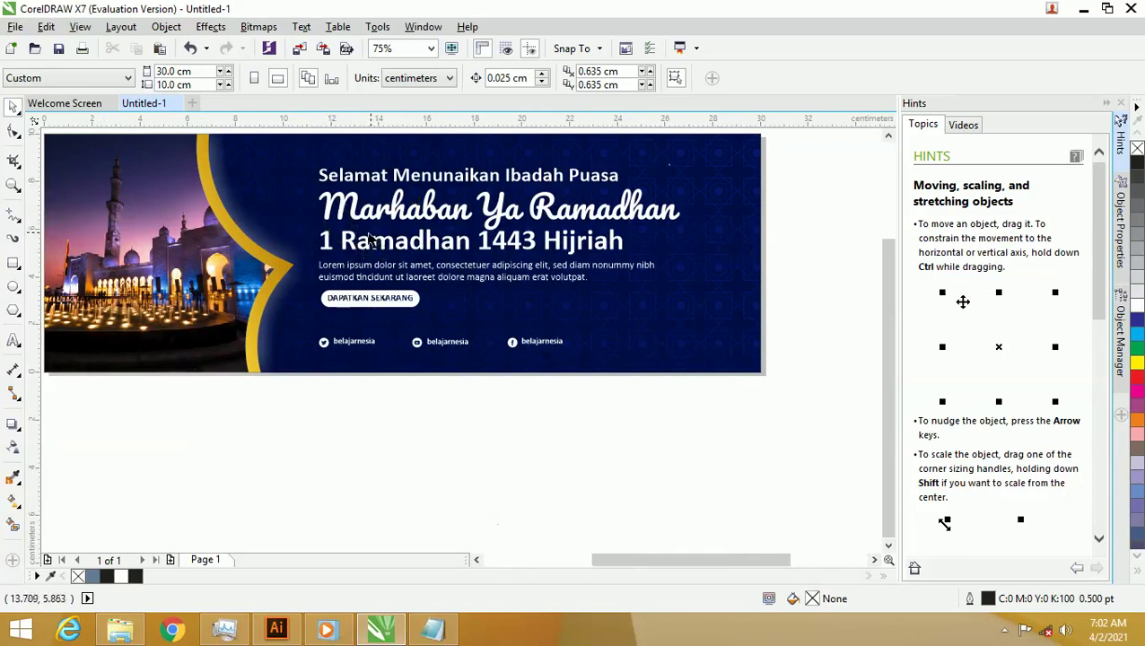
scroll(888, 327, "up", 2)
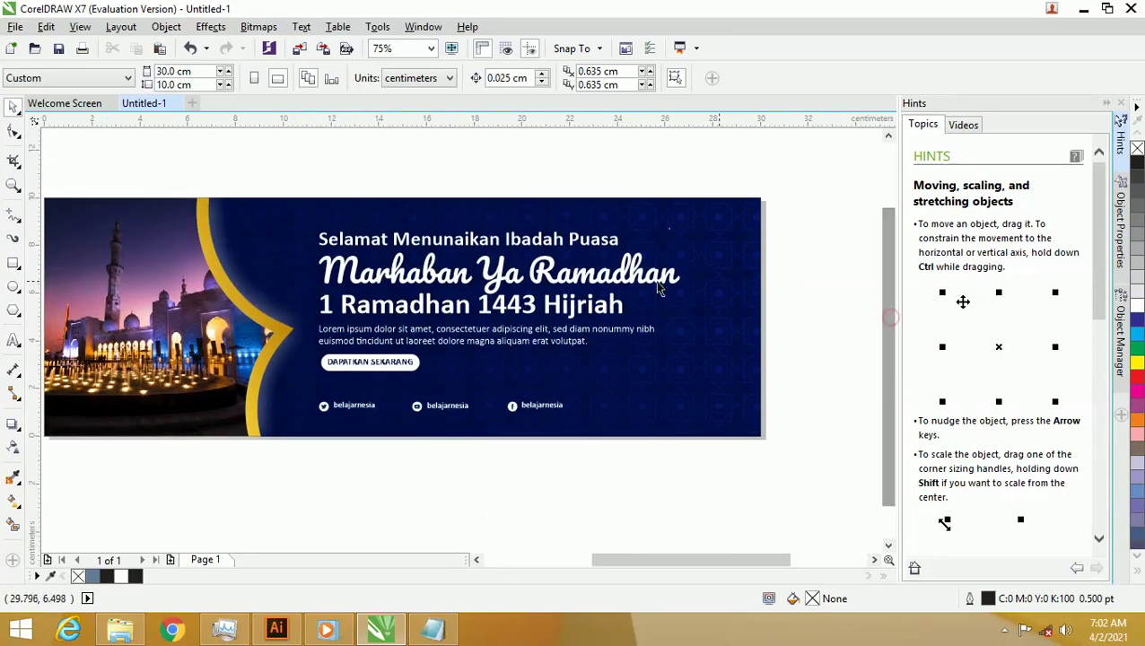
left_click(551, 276)
left_click_drag(842, 302, 309, 248)
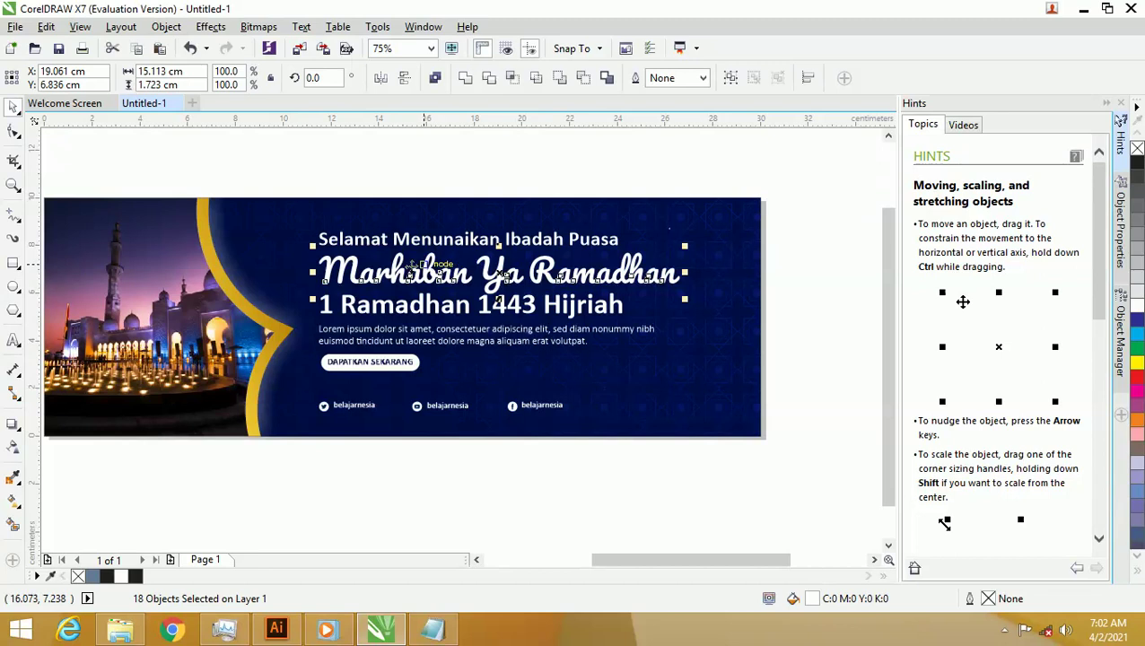
scroll(316, 262, "up", 2)
scroll(380, 243, "down", 2)
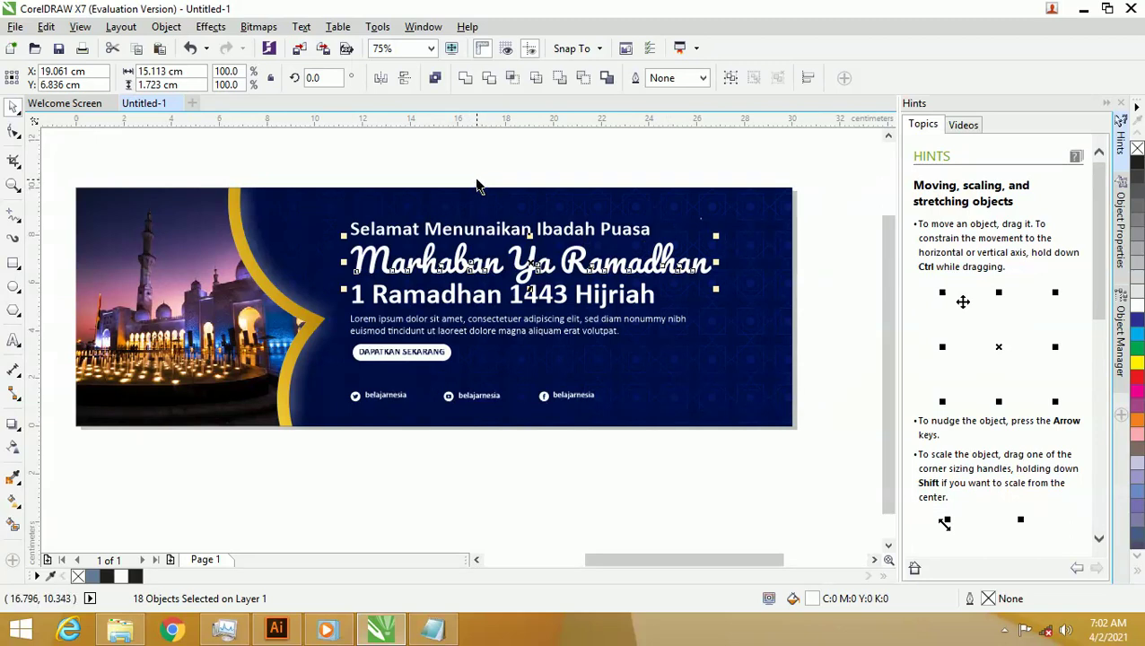
scroll(407, 222, "up", 2)
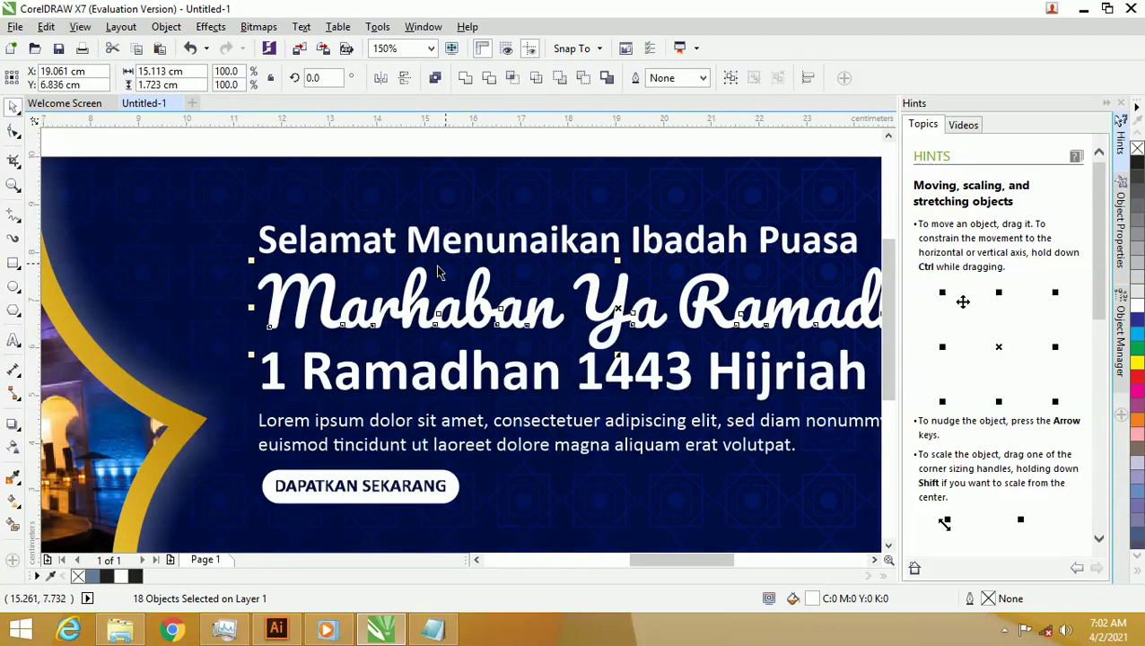
scroll(370, 273, "down", 2)
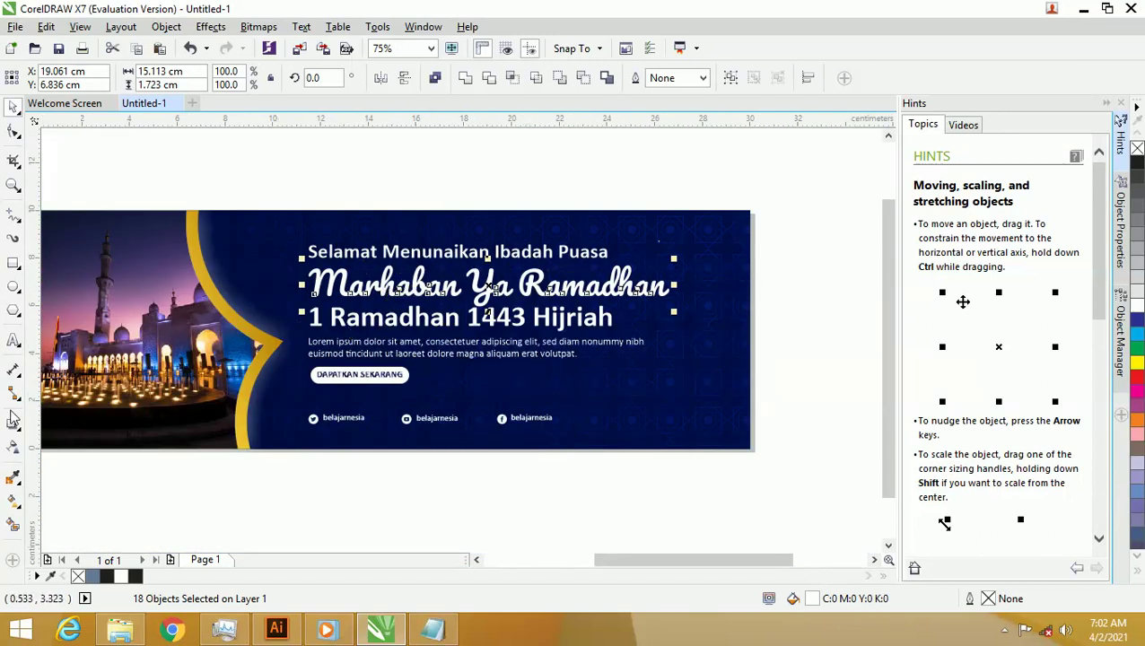
left_click(14, 508)
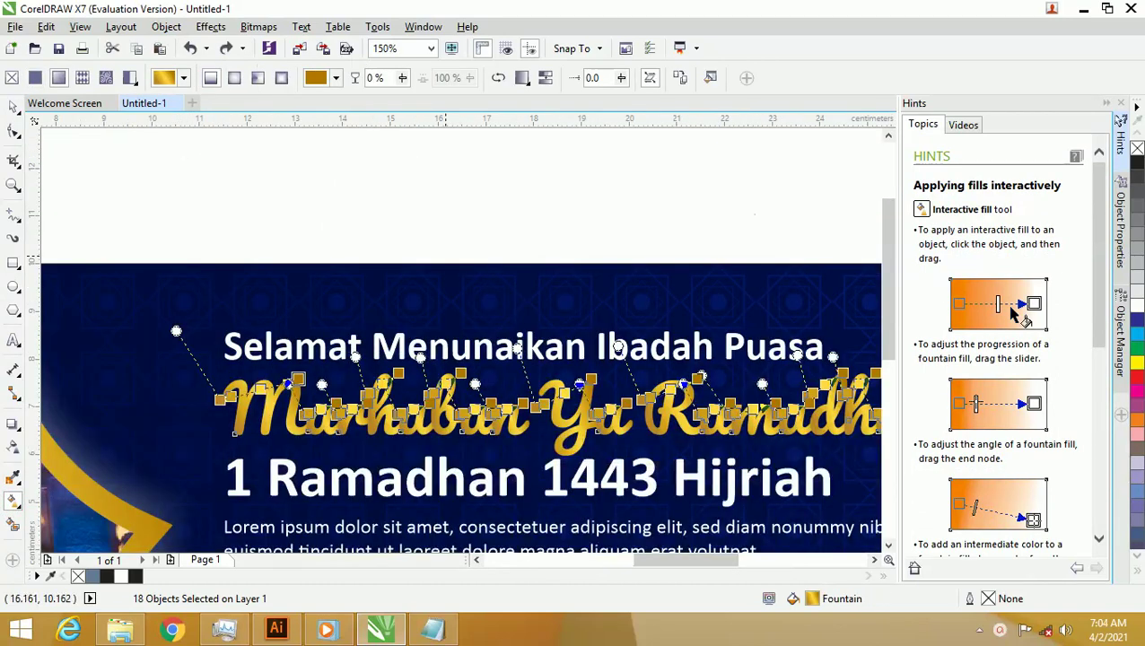
- Group the Marhaban Ya Ramadhan letters and stretch one gold fountain fill across the whole line
scroll(448, 263, "down", 3)
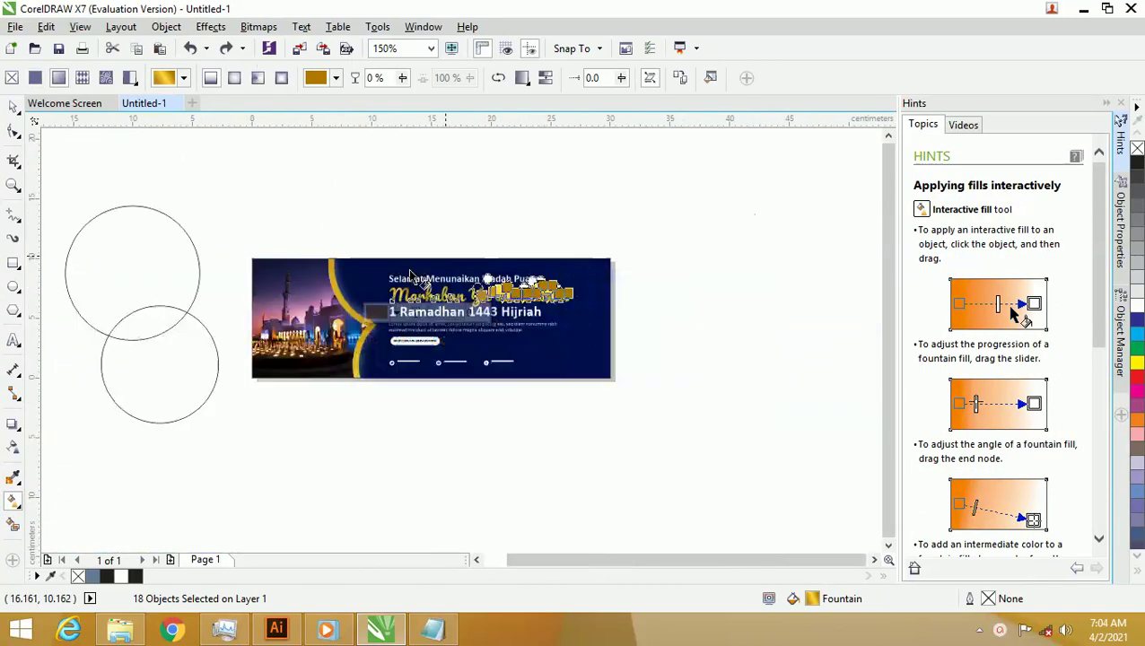
scroll(411, 278, "up", 1)
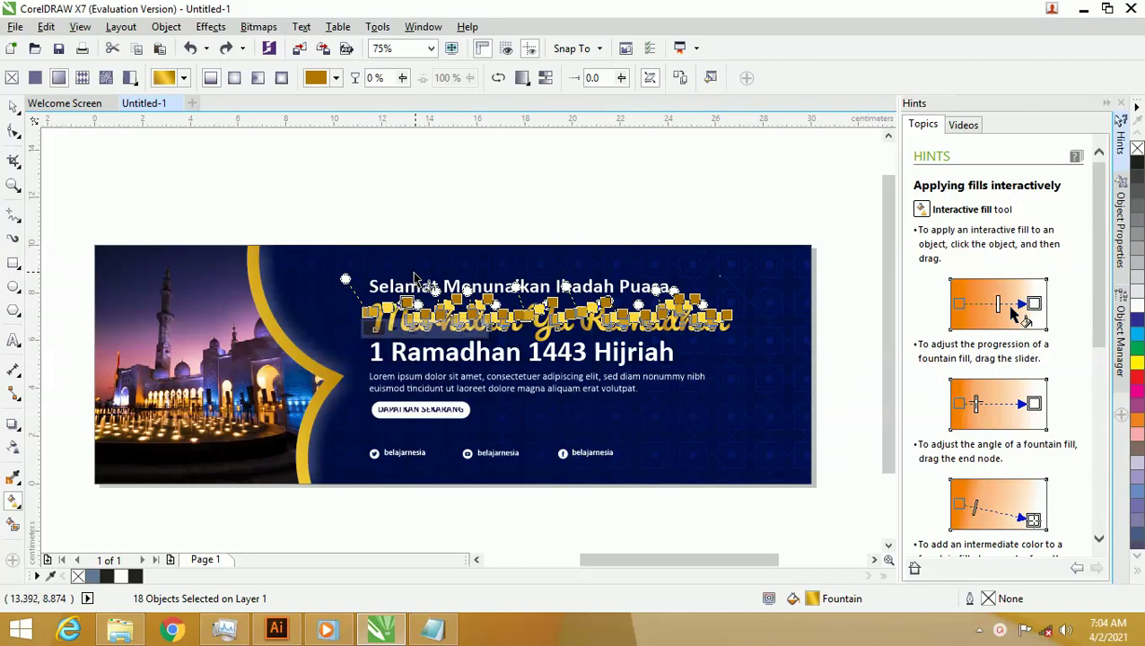
key("ctrl+g")
left_click_drag(357, 325, 786, 294)
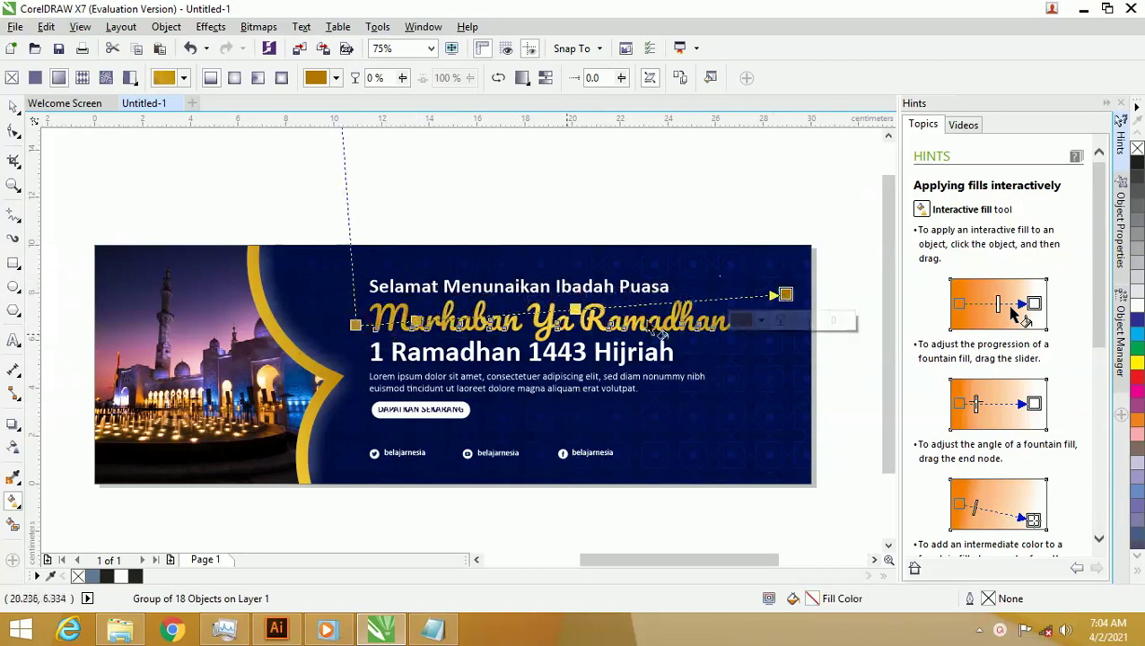
scroll(662, 334, "up", 3)
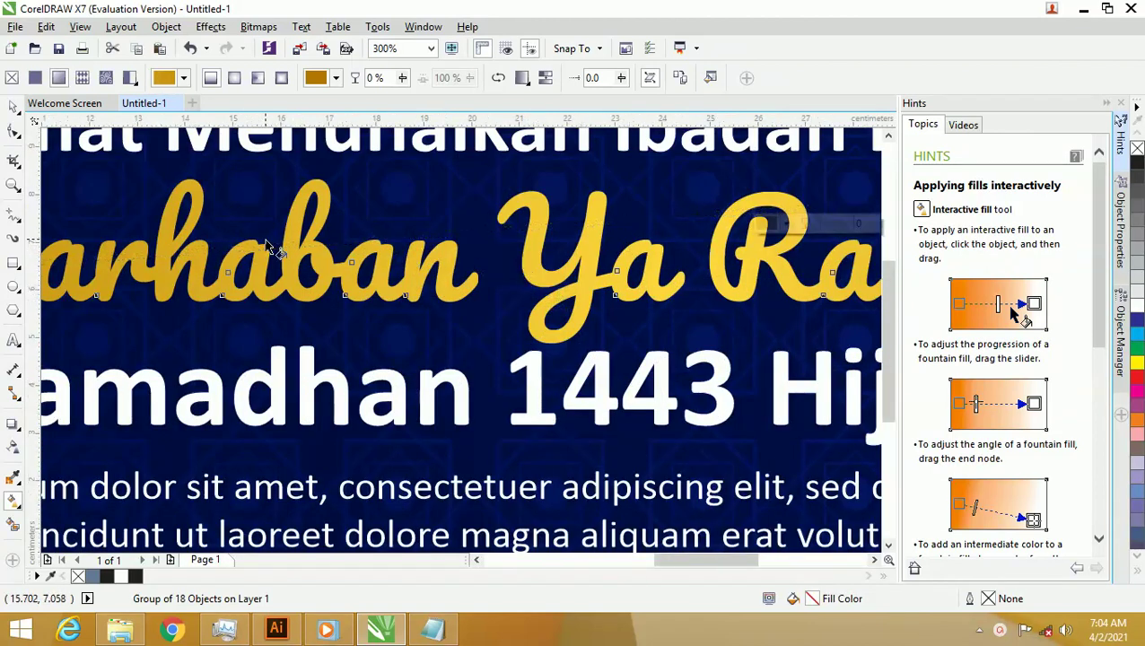
scroll(267, 244, "down", 1)
left_click(13, 106)
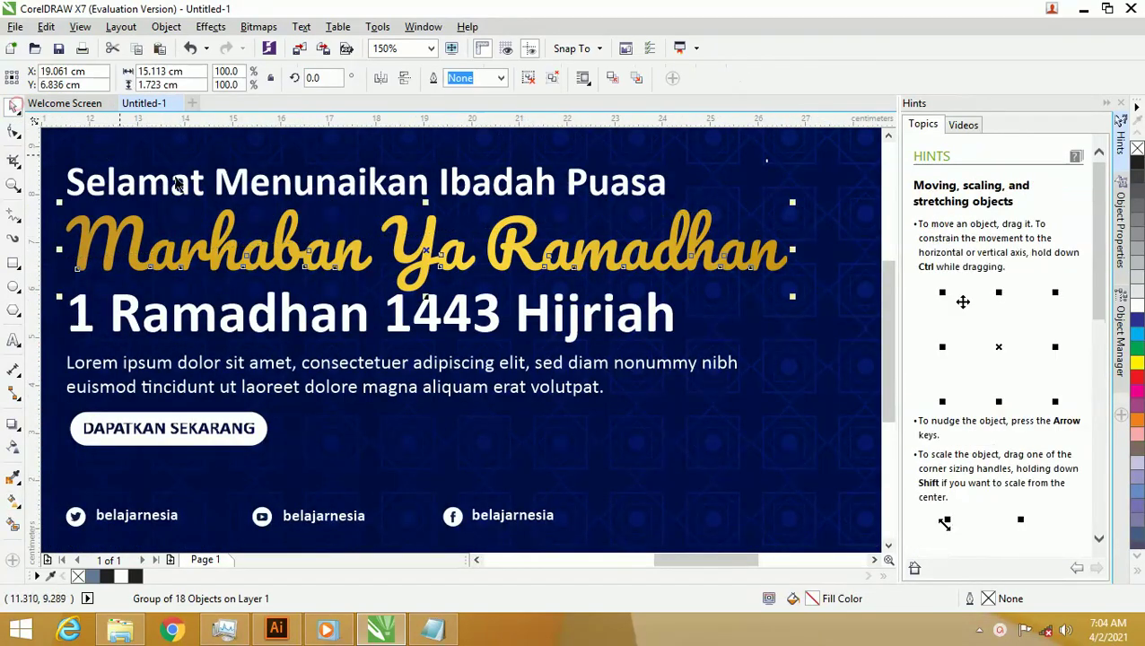
scroll(668, 217, "down", 1)
left_click(392, 131)
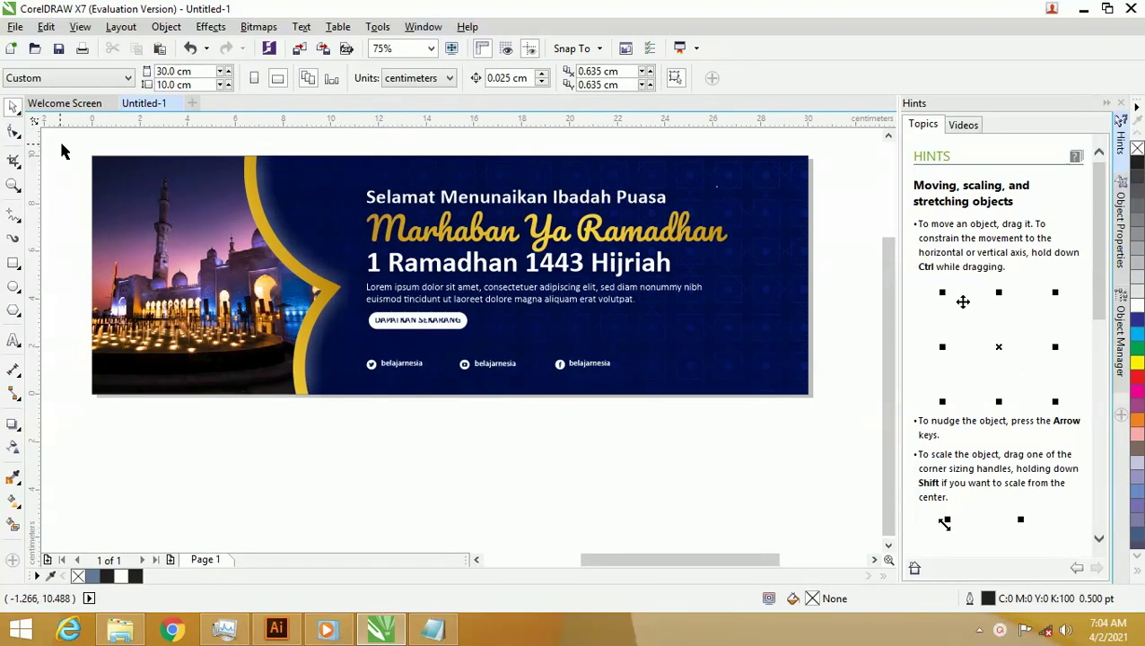
- Draw a five-pointed star about 2.03 × 1.93 cm in the navy area above and left of the Selamat line
left_click(14, 312)
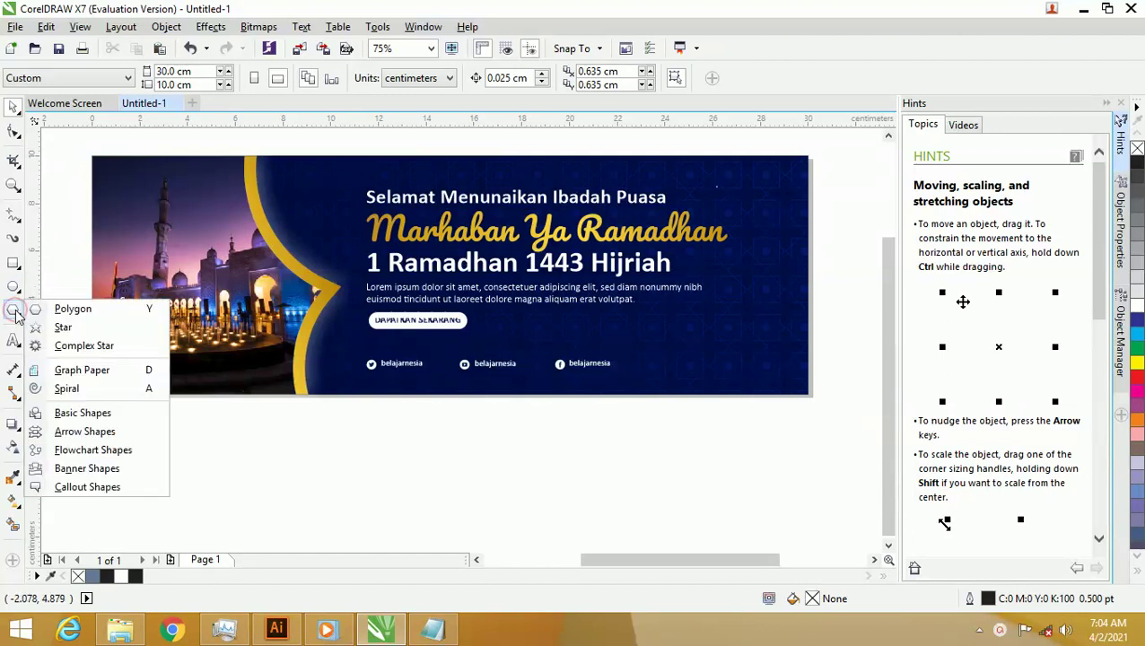
left_click(61, 329)
scroll(314, 166, "up", 2)
mouse_move(301, 157)
left_mouse_down()
mouse_move(373, 220)
mouse_move(334, 194)
mouse_move(328, 232)
mouse_move(375, 258)
left_mouse_up()
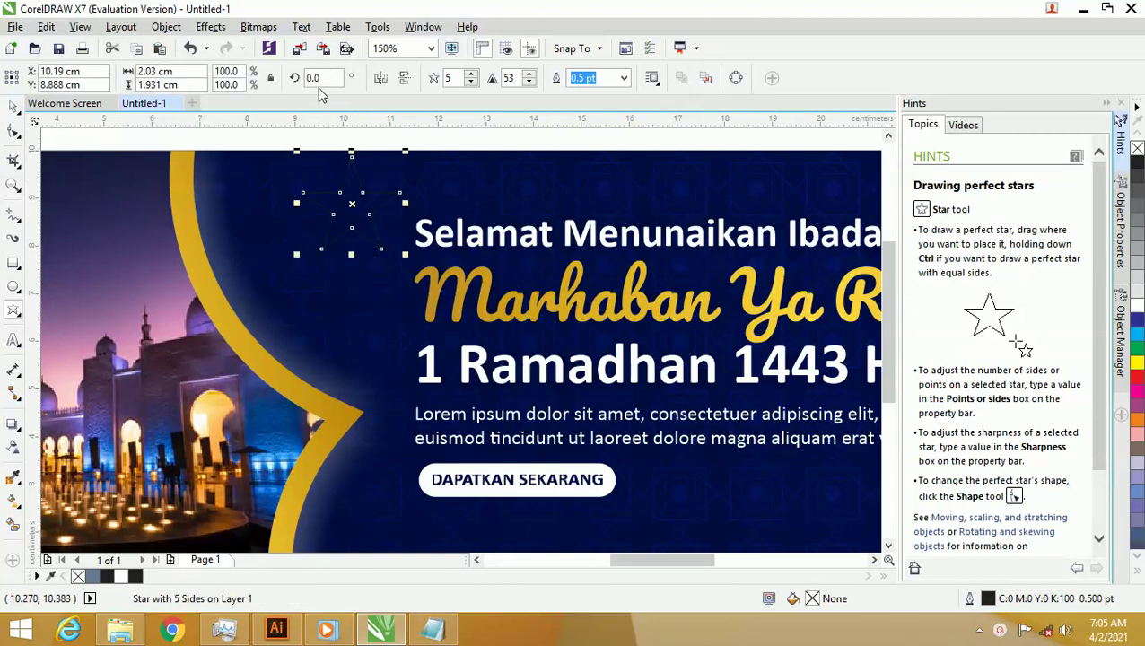
- Copy the curved border's gold fountain fill to the star and move it about 0.26 cm right and 0.11 cm down
left_click(15, 501)
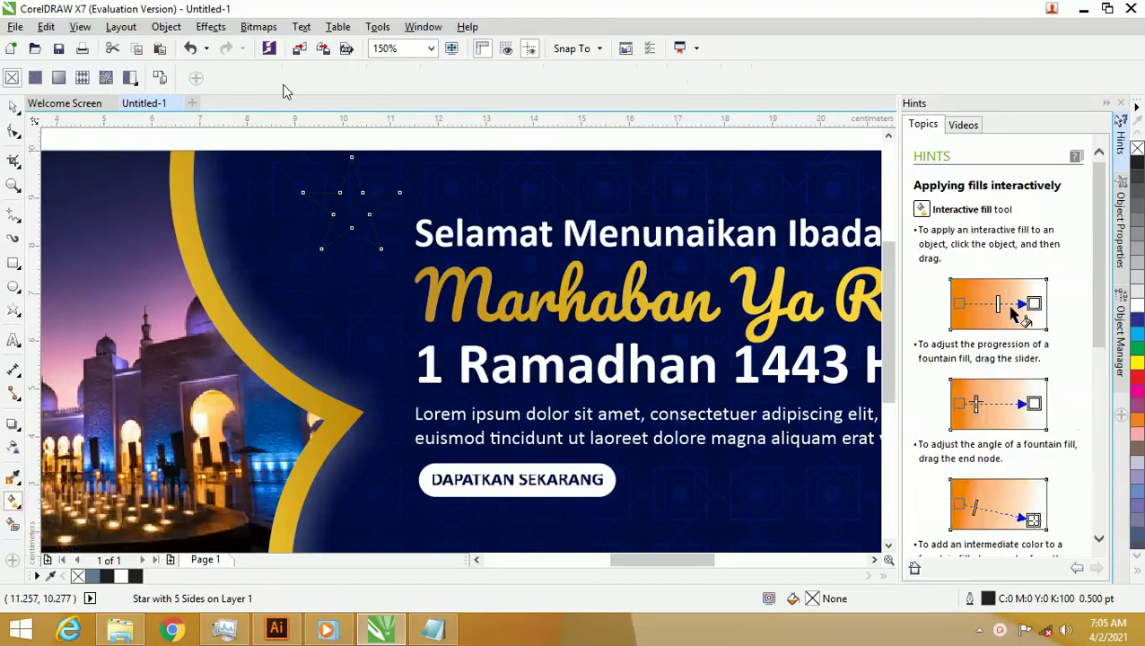
left_click(162, 81)
left_click(173, 174)
left_click(13, 132)
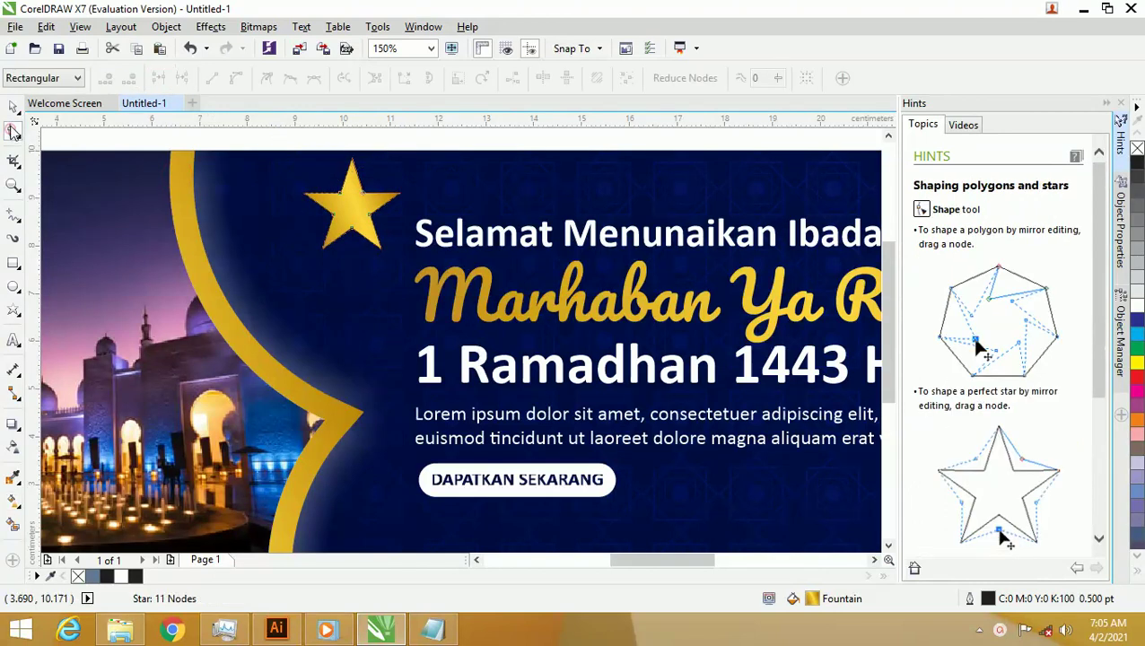
left_click(13, 107)
scroll(355, 207, "up", 3)
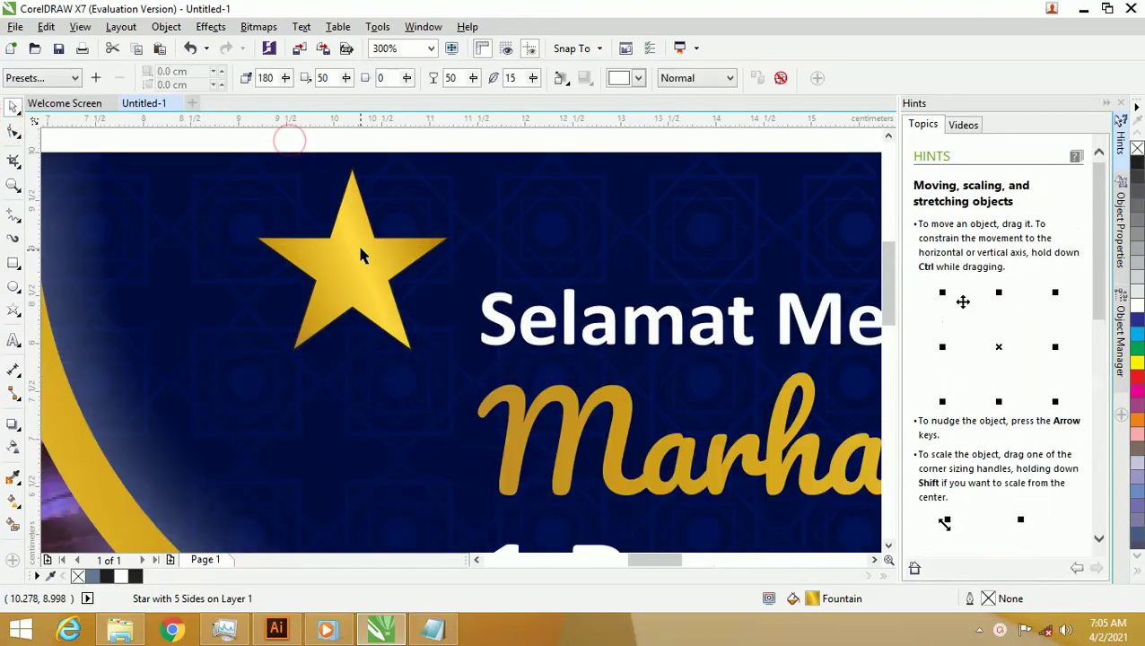
left_click_drag(365, 256, 369, 264)
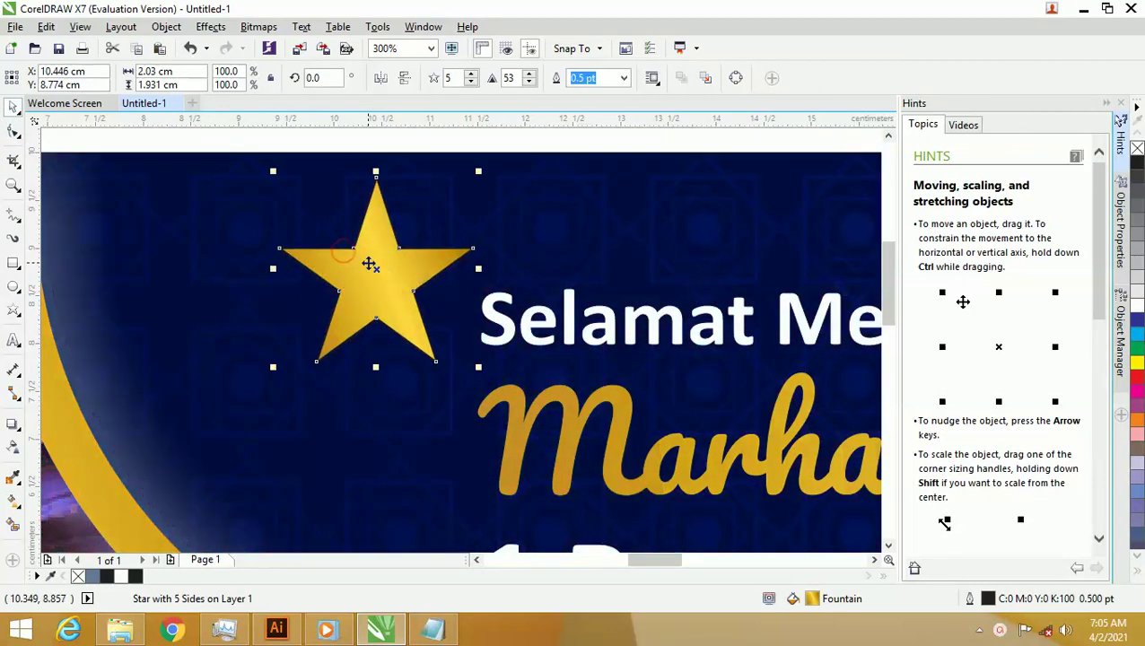
- Draw a vertical 2-point line about 2.4 cm long through the star and centre it horizontally on the star
left_click(15, 216)
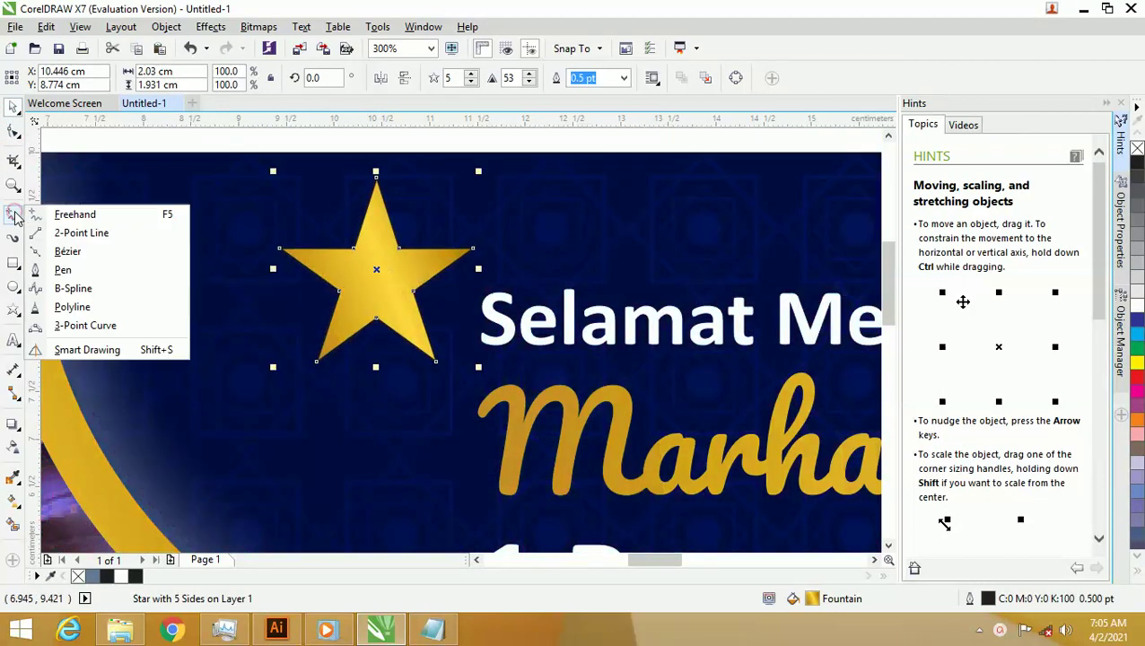
left_click(63, 234)
left_click_drag(357, 143, 358, 374)
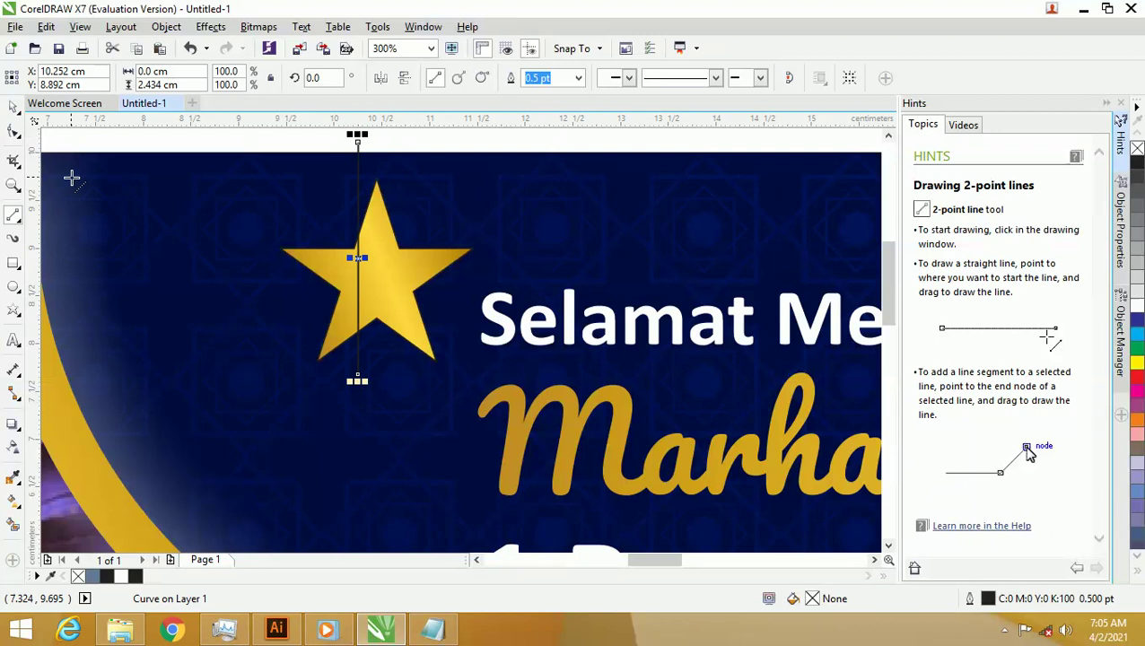
key("space")
left_click(388, 279, "shift")
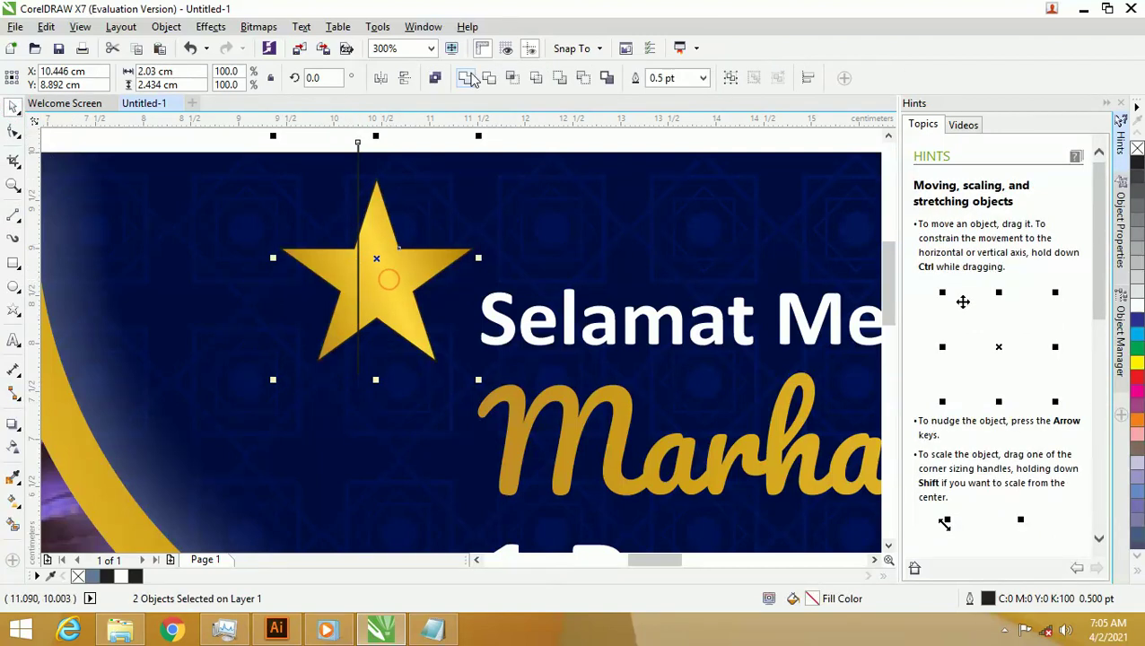
key("c")
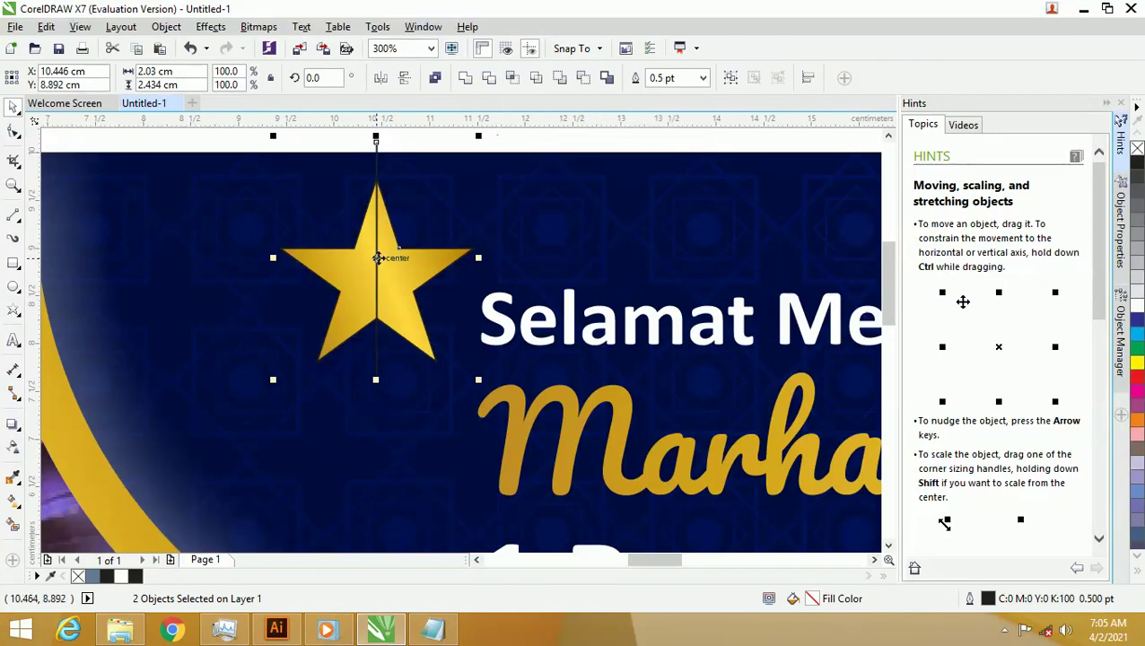
- Trim the star with the vertical line and break it apart into separate left and right halves
left_click(490, 80)
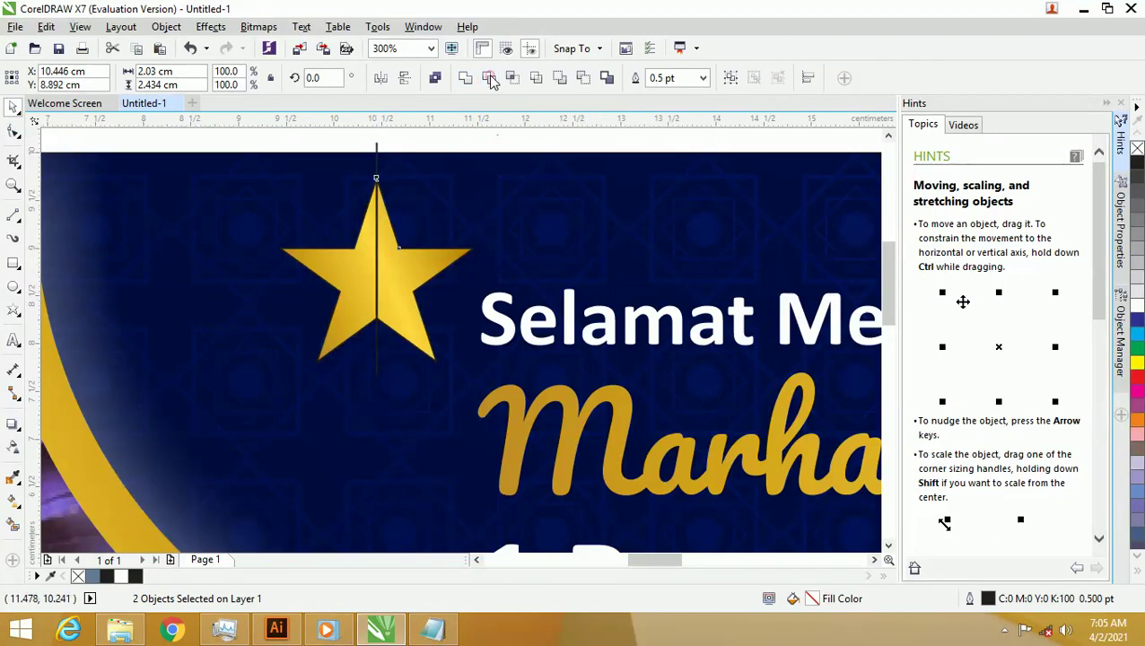
right_click(396, 257)
left_click(440, 242)
left_click(447, 206)
left_click(426, 272)
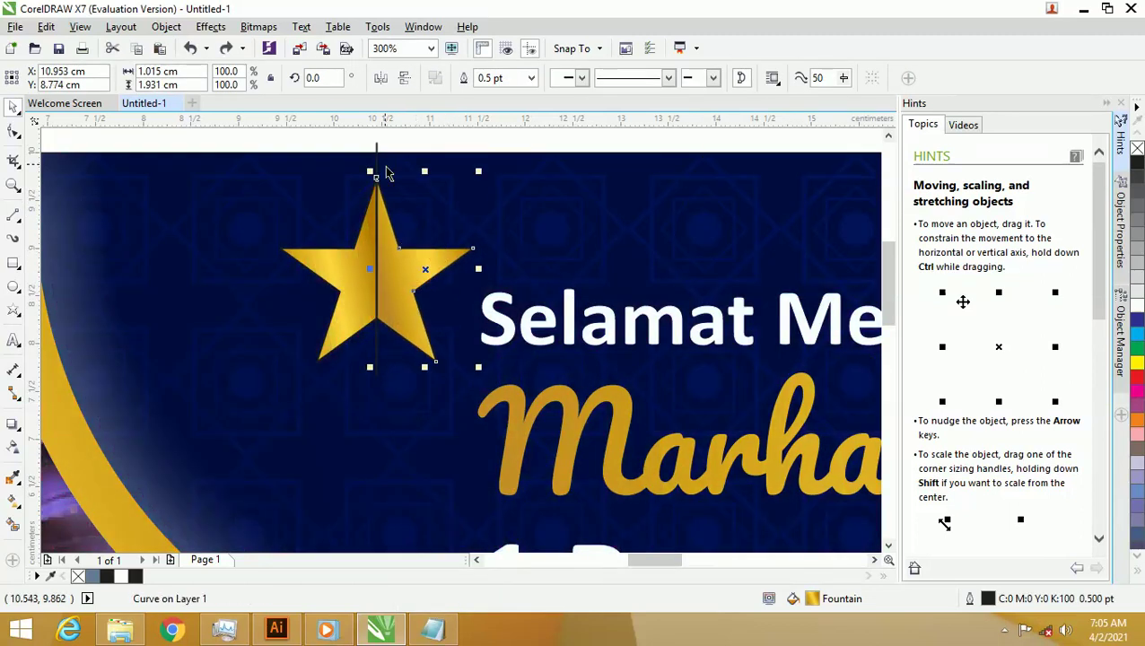
- Delete the vertical cutting line and remove the outline from both star halves
left_click(376, 150)
key("Delete")
left_click(383, 192)
left_click(354, 281, "shift")
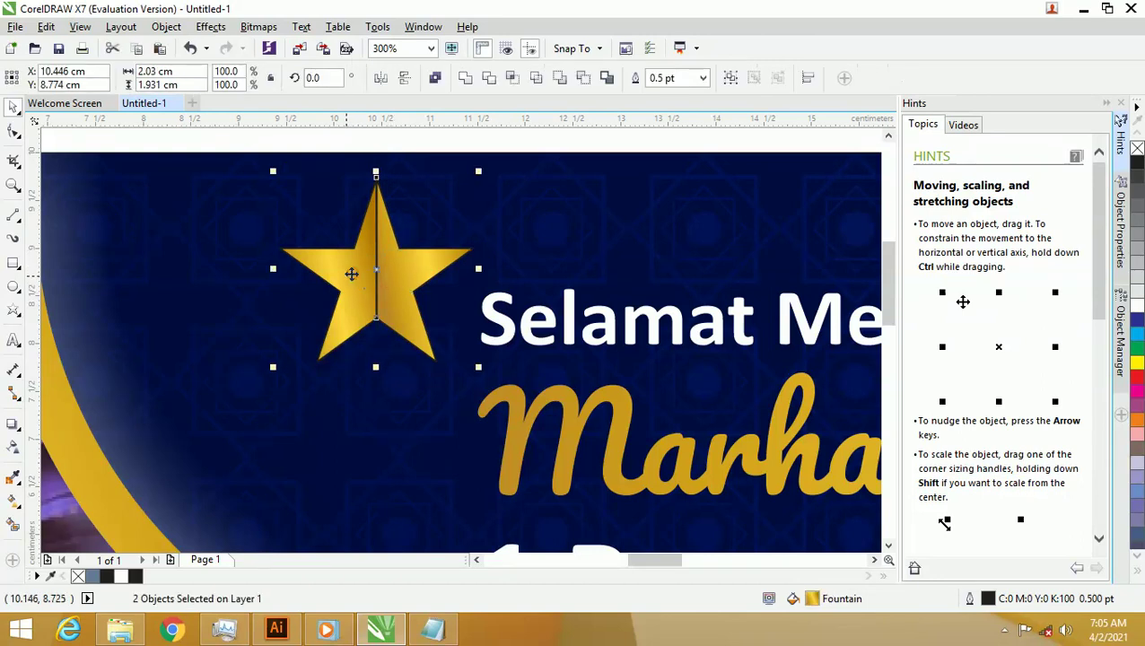
right_click(78, 576)
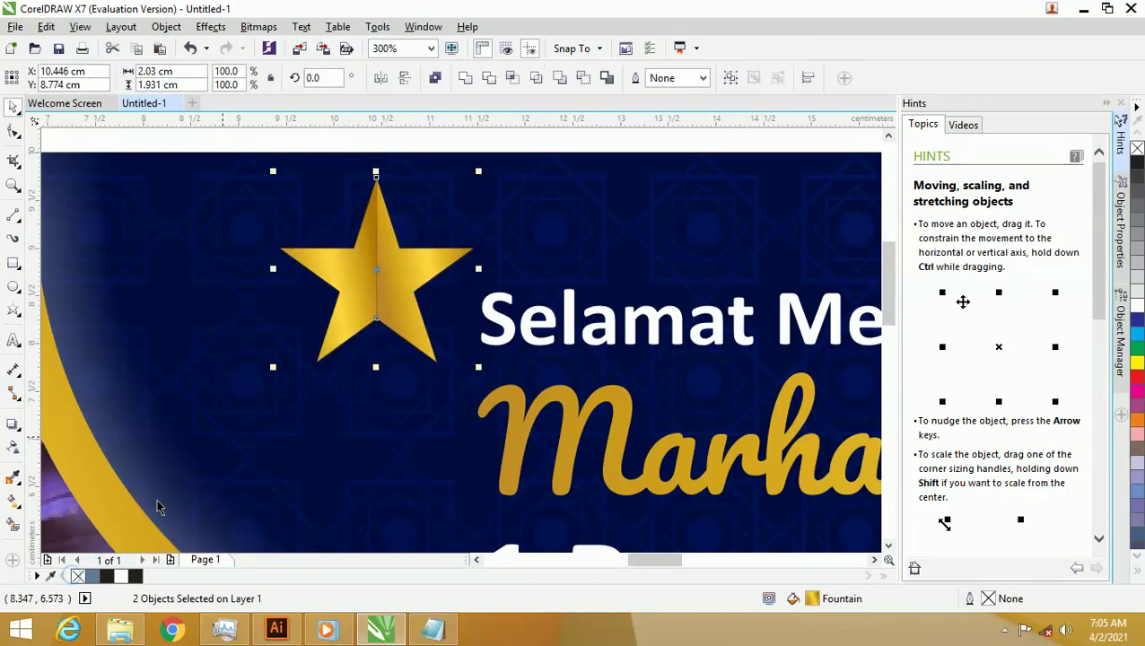
left_click_drag(434, 192, 421, 138)
- Redirect the right star half's fountain fill diagonally from the lower-right arm up to the star's centre line
scroll(365, 266, "up", 2)
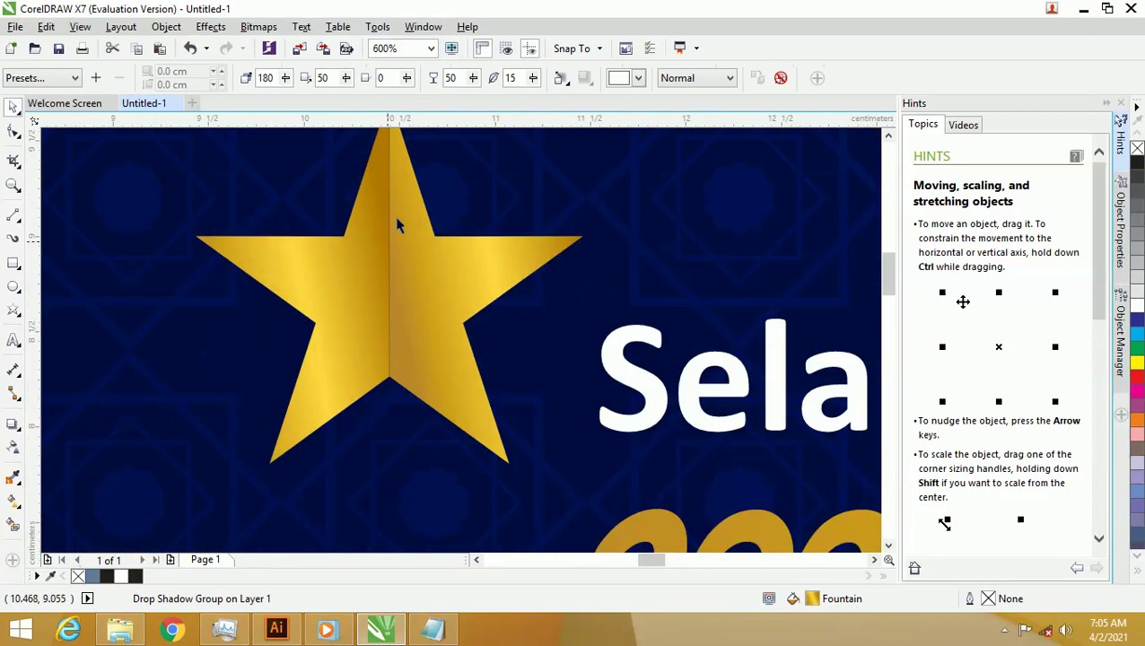
left_click(422, 299)
key("g")
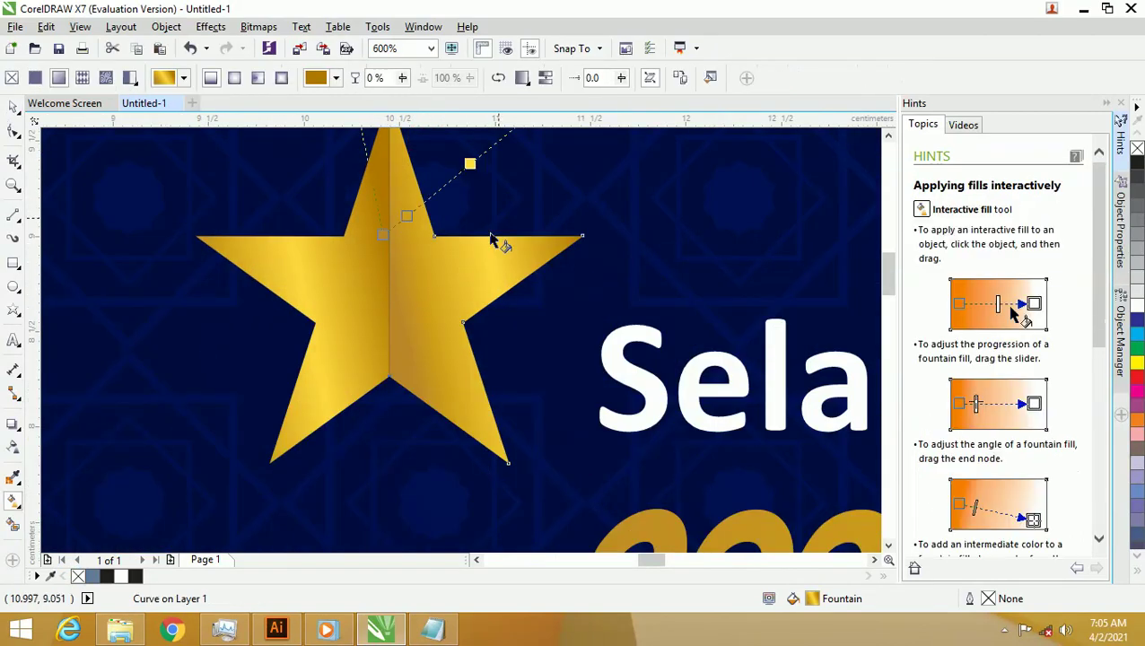
scroll(403, 256, "down", 2)
left_click_drag(443, 307, 406, 261)
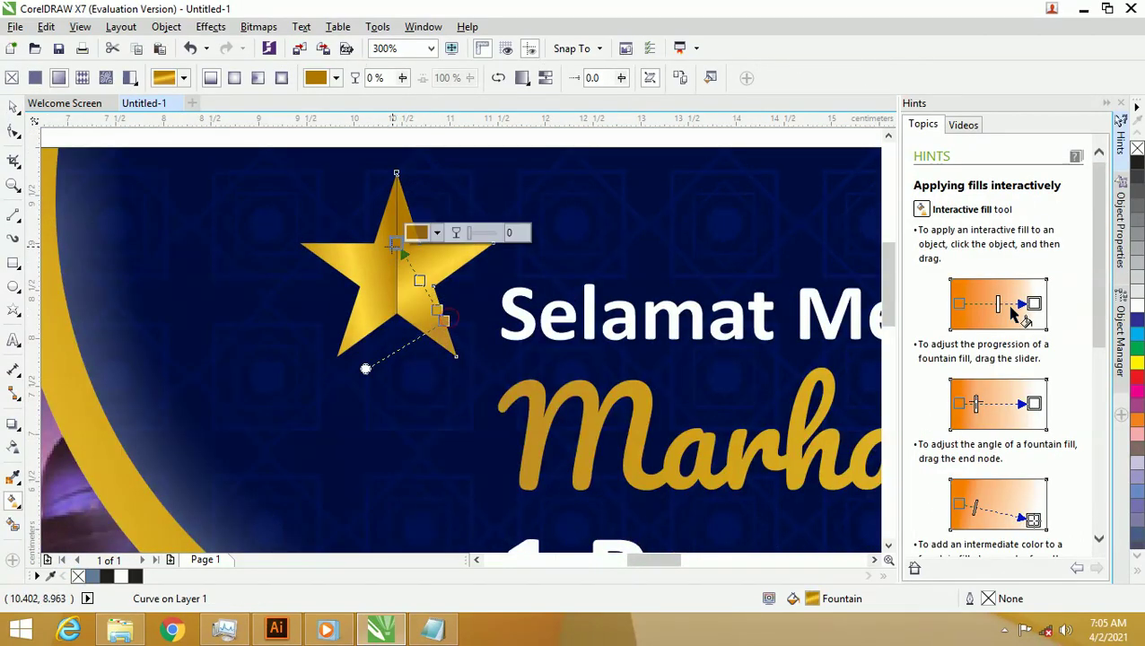
- Redirect the left star half's fountain fill diagonally from just above the upper-left arm down to the star's centre
left_click(360, 314)
left_click_drag(359, 314, 403, 265)
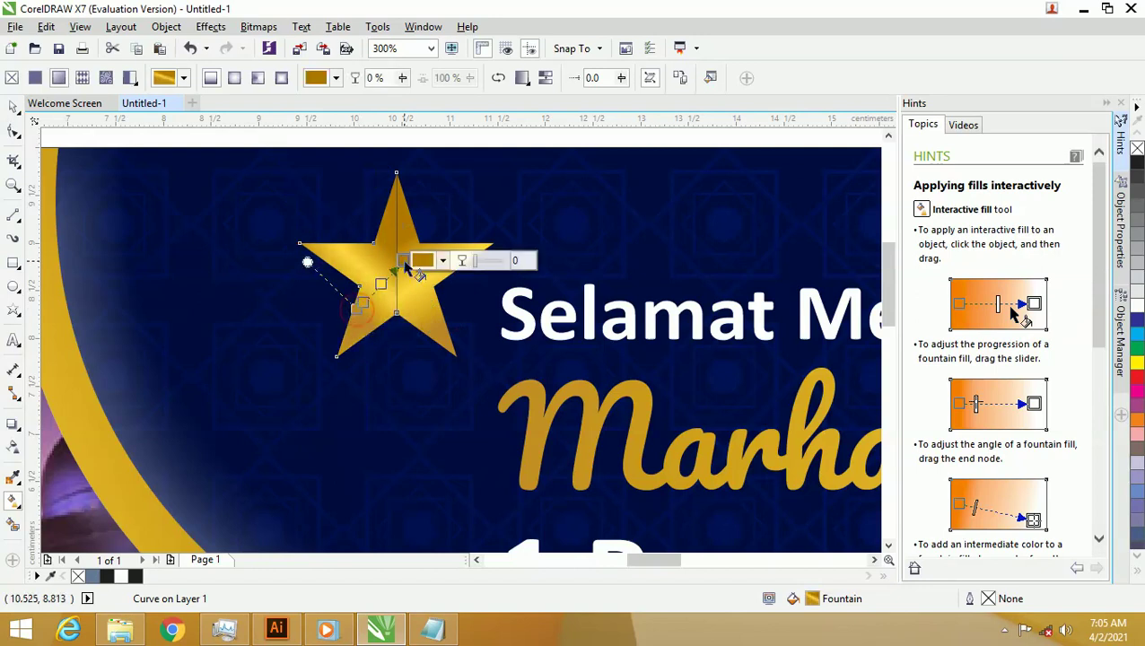
left_click_drag(304, 257, 392, 276)
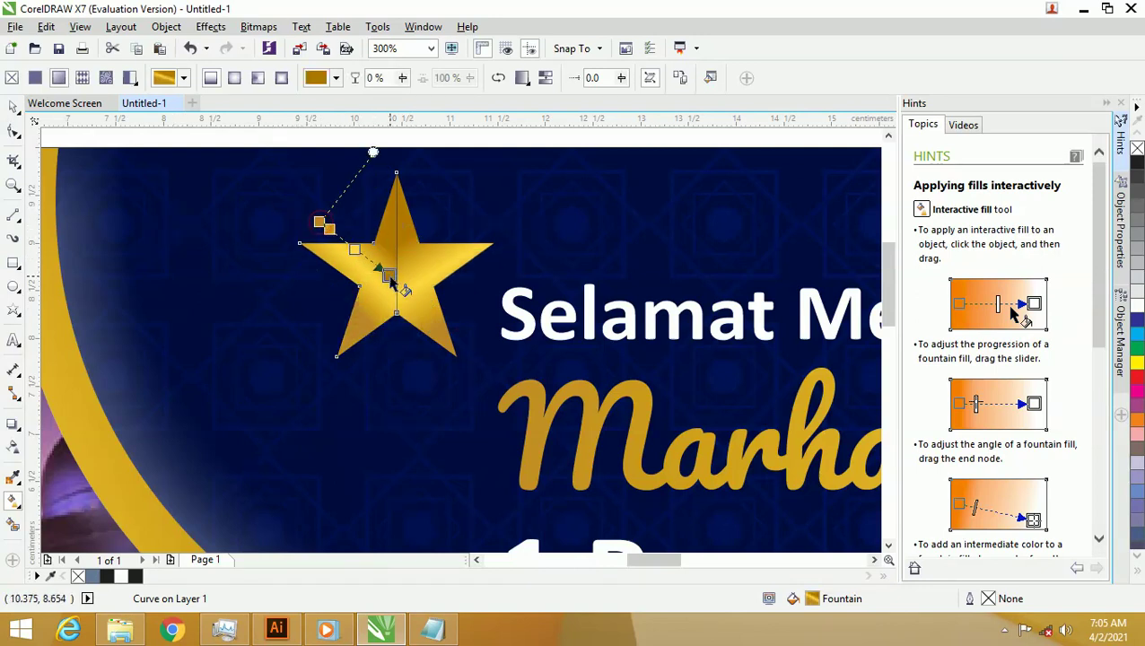
left_click(14, 108)
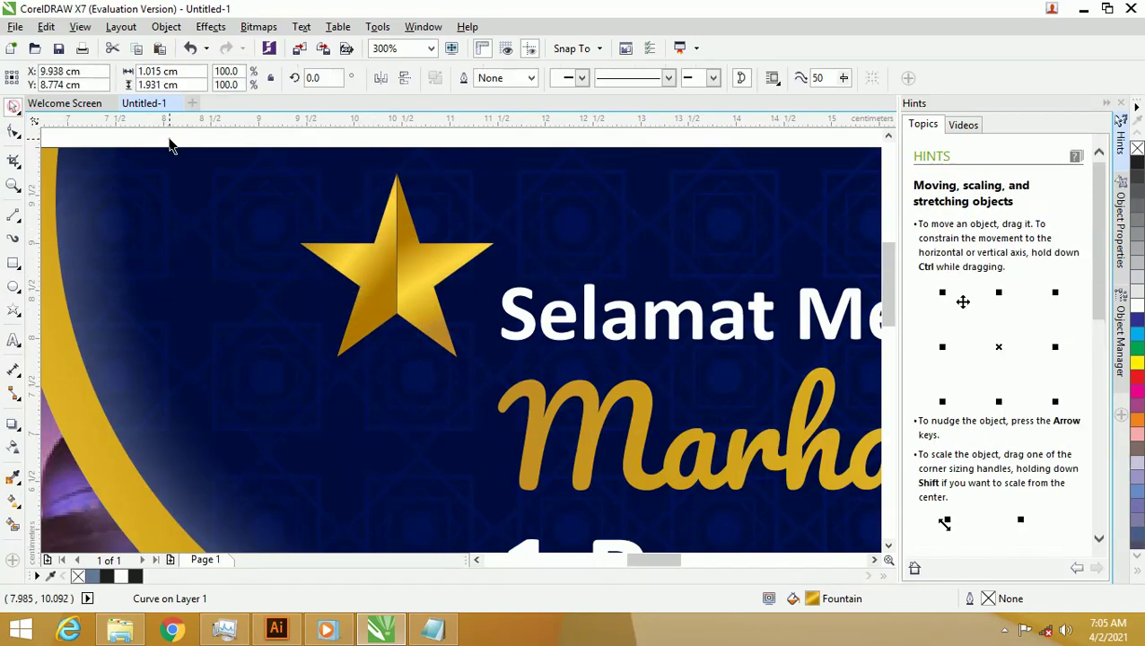
- Select both star halves, scale them down to about 0.53 × 0.51 cm and move them near the curved gold border
left_click(365, 212)
scroll(366, 211, "down", 2)
left_click(320, 170)
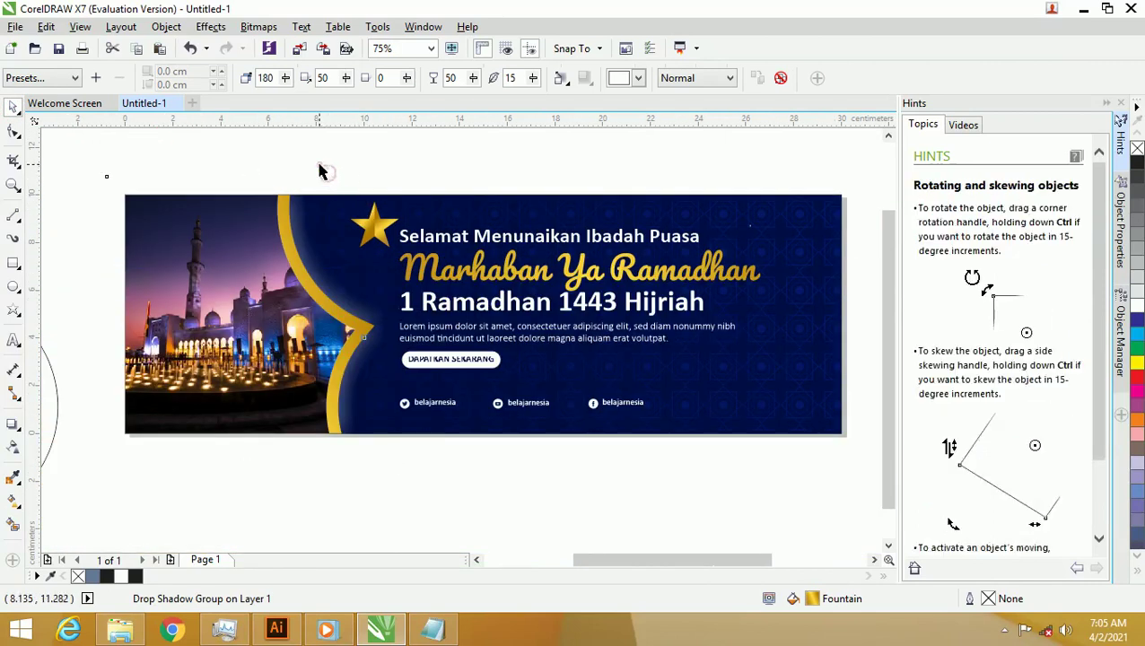
left_click_drag(315, 160, 420, 258)
scroll(383, 258, "up", 2)
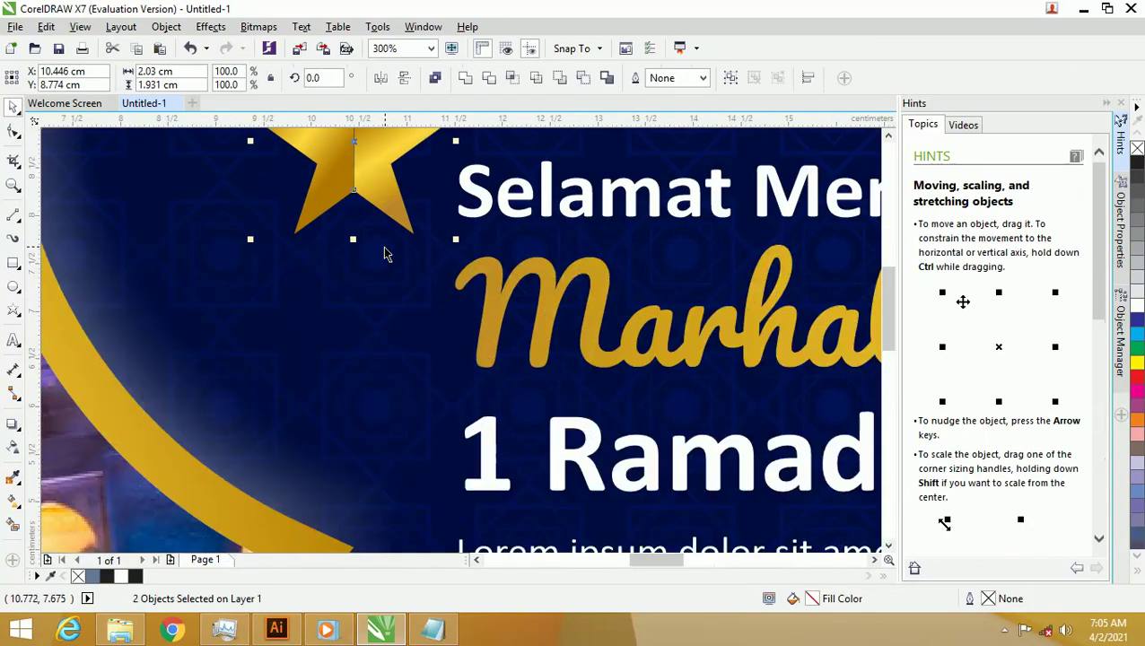
scroll(400, 193, "down", 2)
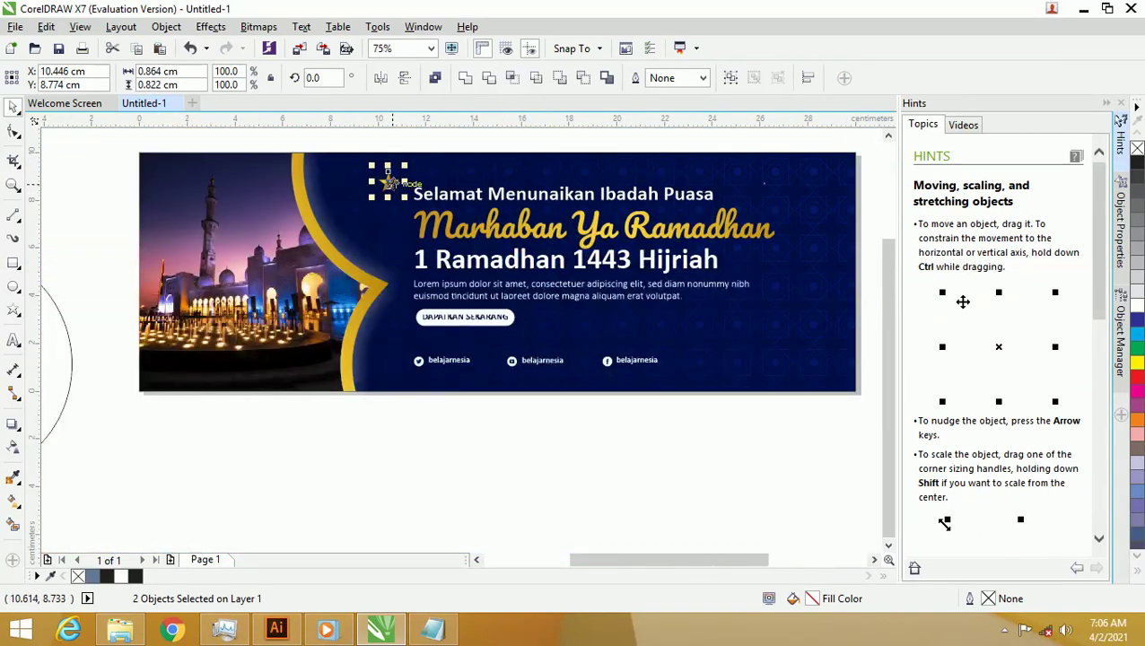
left_click_drag(386, 179, 368, 196)
scroll(353, 196, "up", 1)
left_click_drag(413, 228, 331, 192)
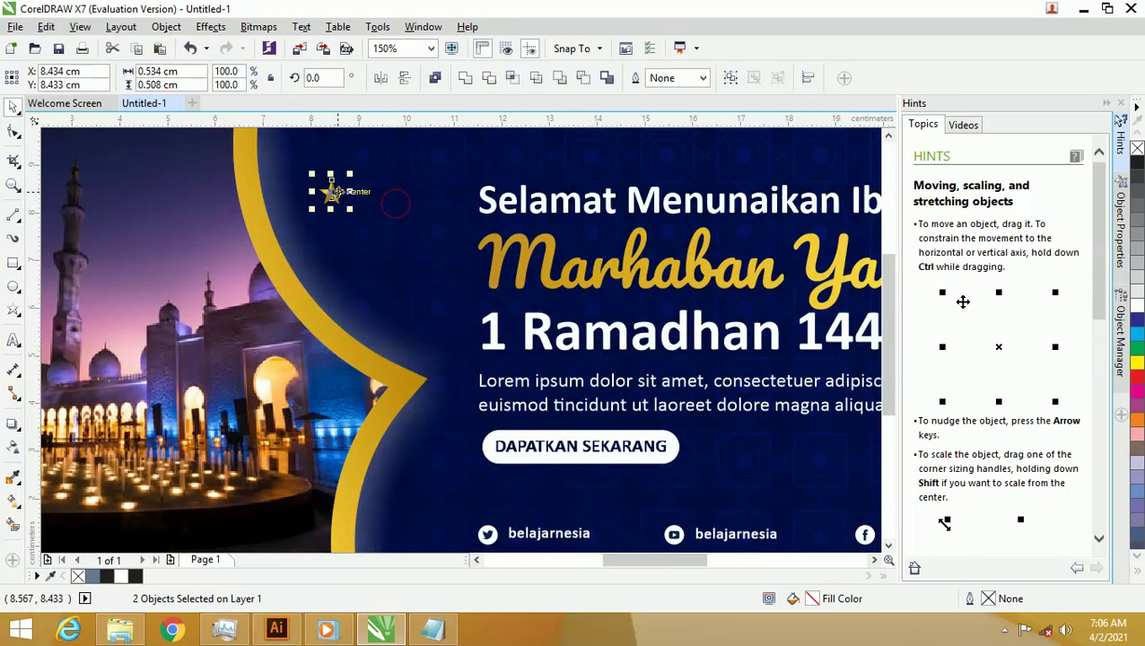
- Group the two star halves and lower the small star by about 0.45 cm
scroll(375, 196, "down", 1)
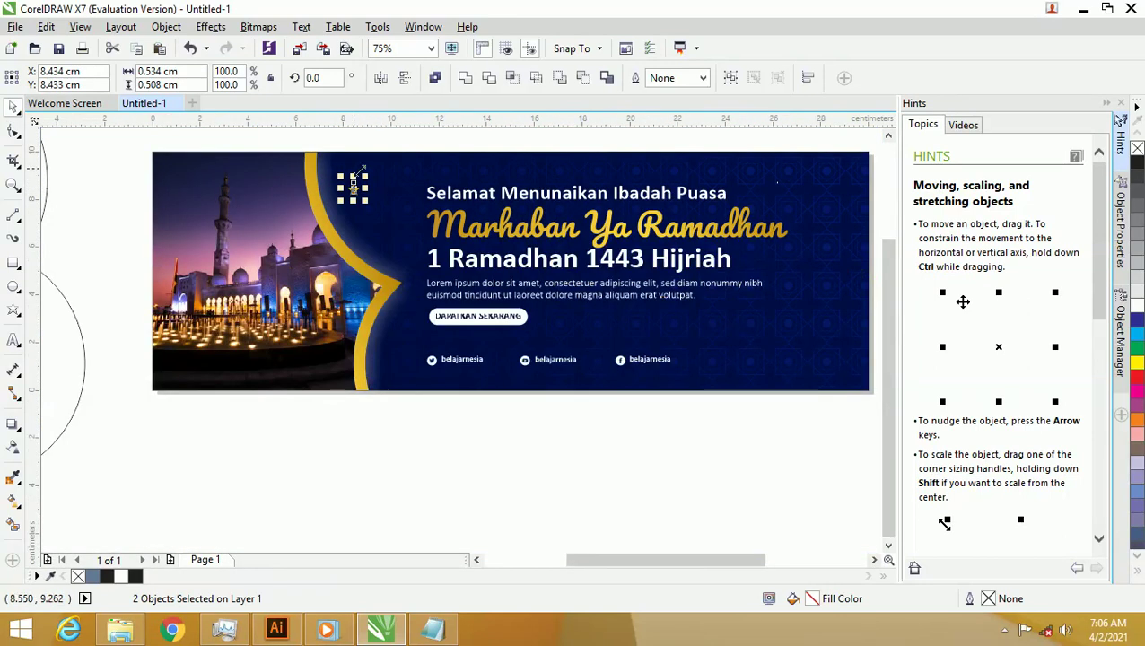
key("ctrl+g")
left_click_drag(355, 190, 353, 201)
- Draw a vertical 2-point line about 1.5 cm long to the right of the small star and give it a dashed style
scroll(90, 214, "up", 1)
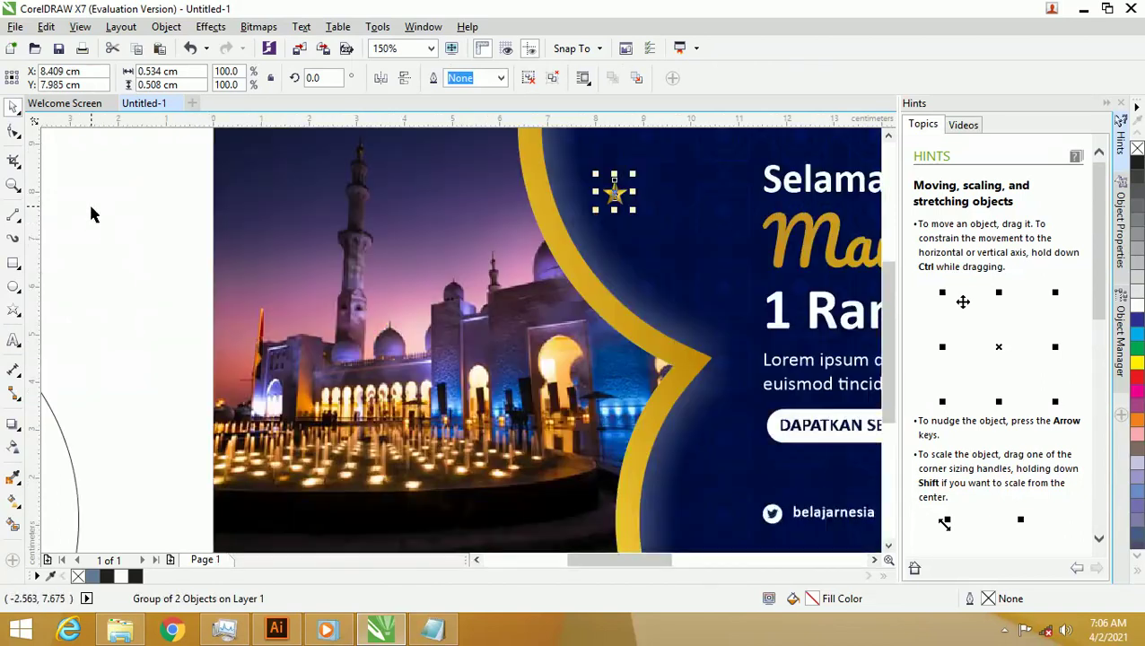
left_click(14, 216)
left_click_drag(668, 144, 669, 216)
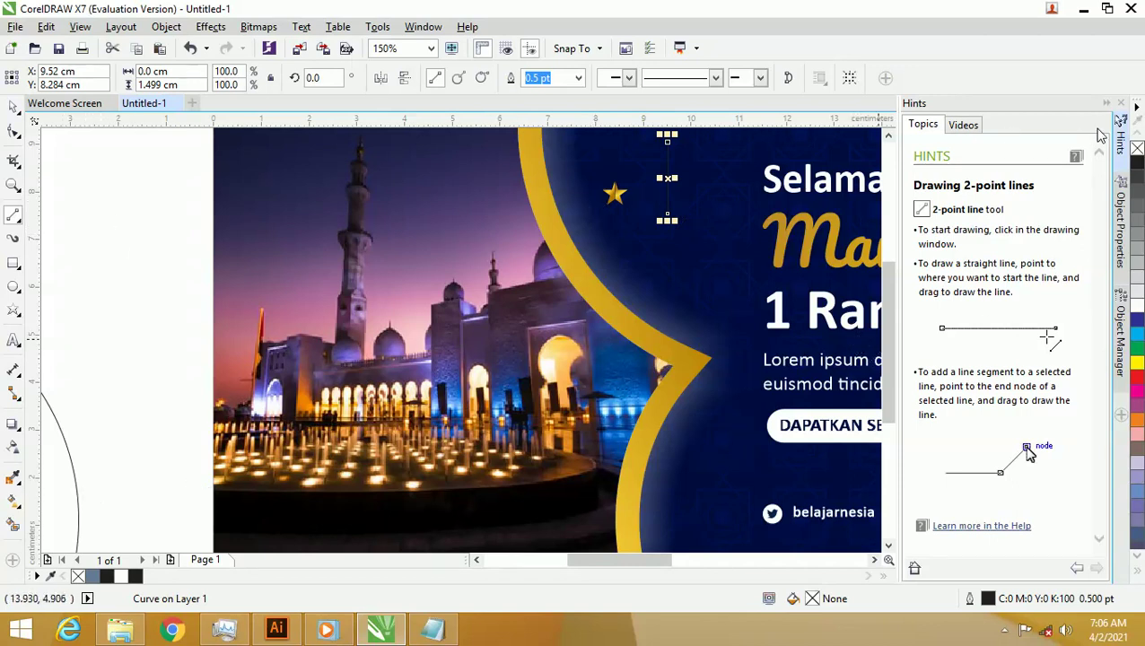
left_click(1121, 220)
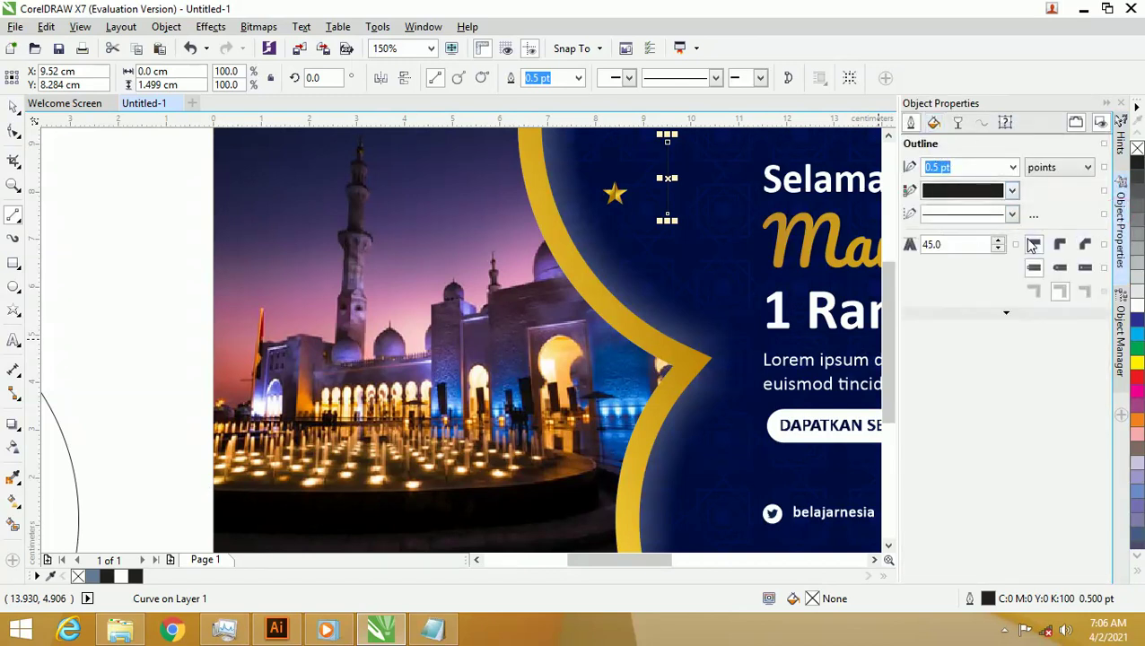
left_click(993, 215)
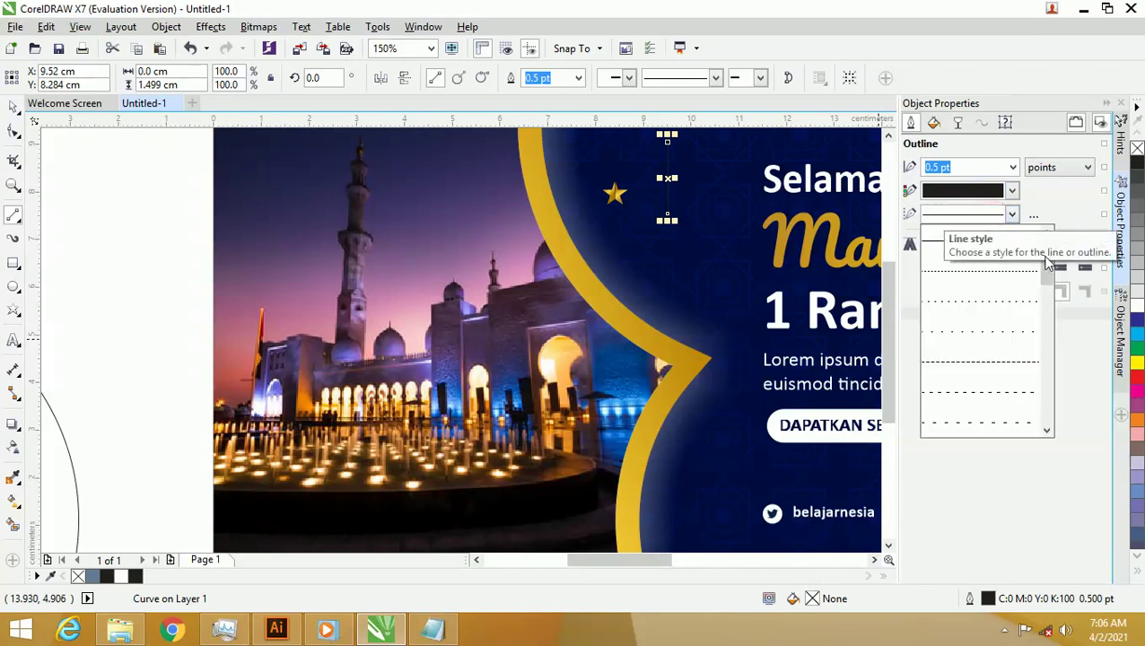
left_click_drag(1049, 256, 1049, 268)
left_click(1026, 336)
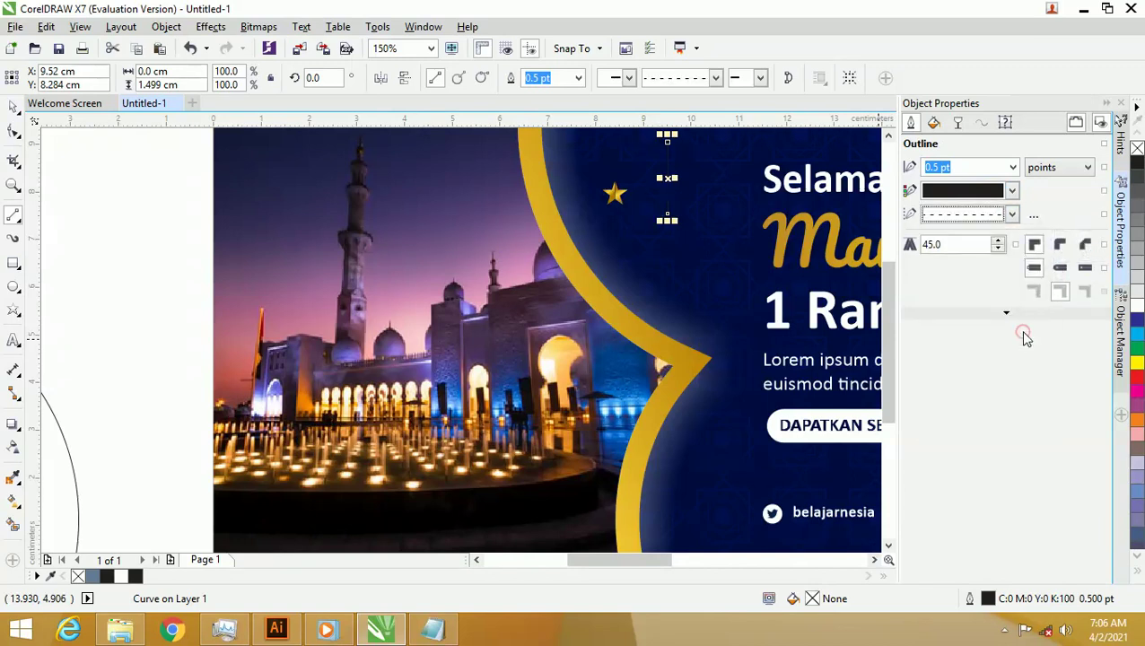
- Colour the dashed line white, set its width to 1.0 pt and give it round corners and round caps
left_click(935, 124)
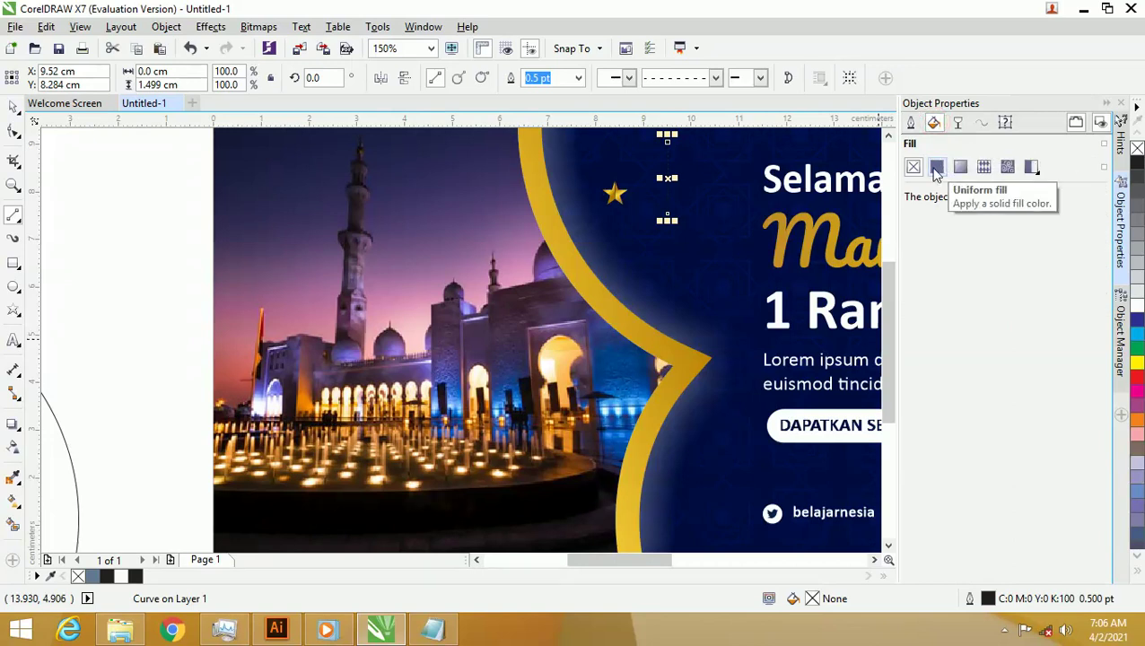
scroll(633, 148, "up", 1)
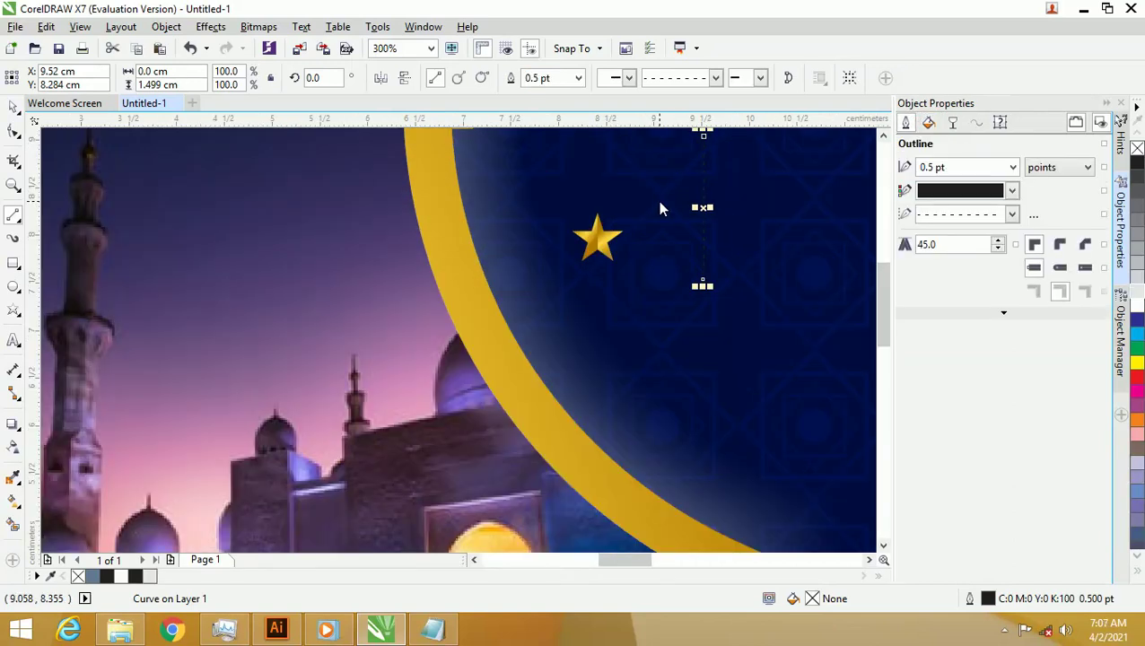
right_click(1137, 304)
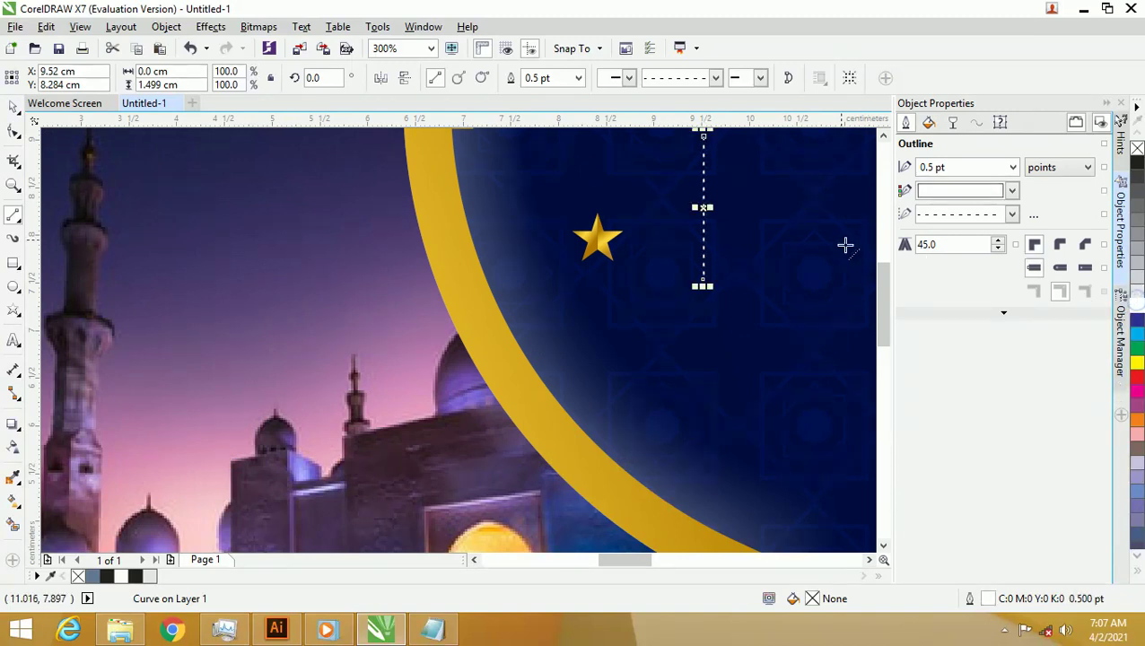
left_click(1011, 167)
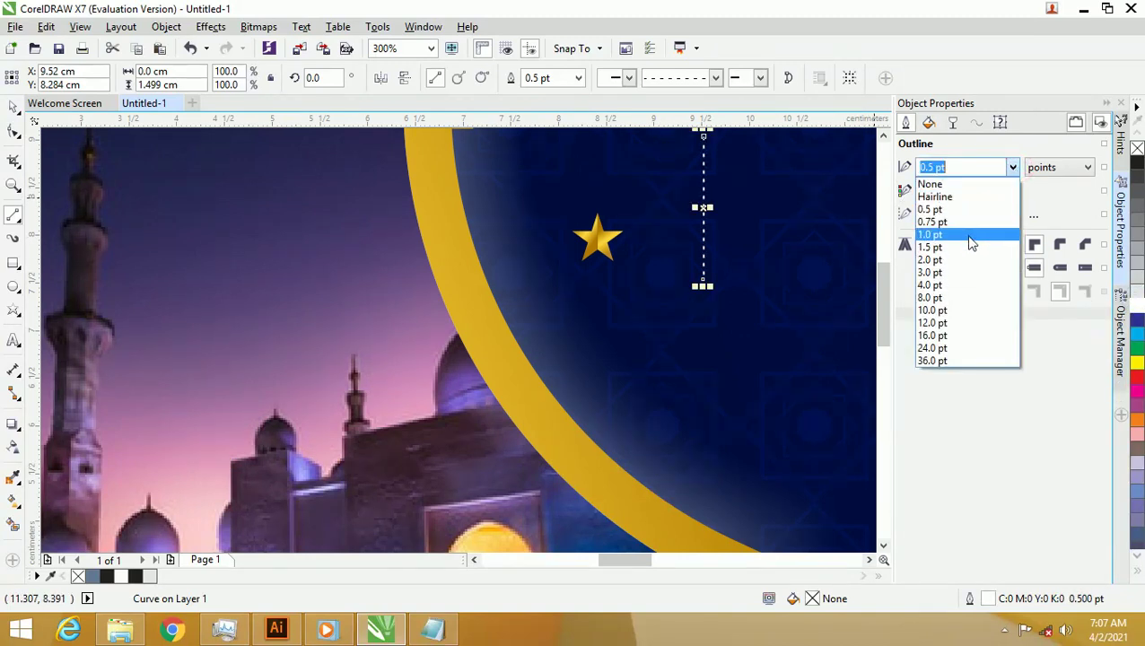
left_click(970, 238)
left_click(1061, 250)
left_click(1060, 266)
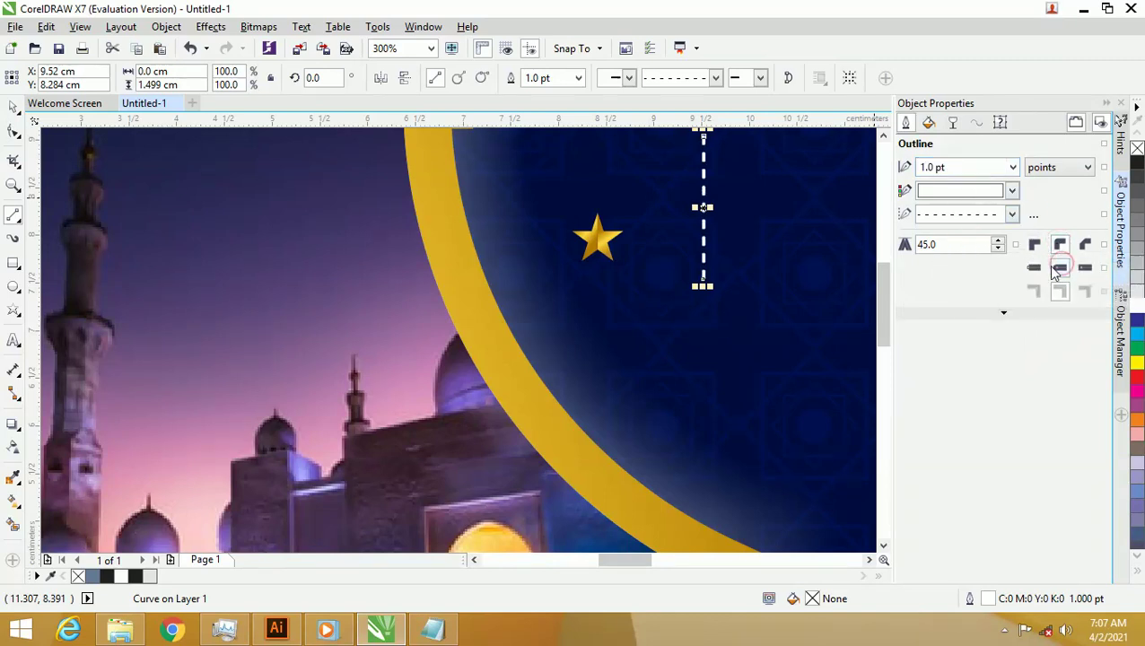
- Change the vertical line's style to one with longer dashes
left_click(1012, 216)
left_click_drag(1043, 253, 1047, 292)
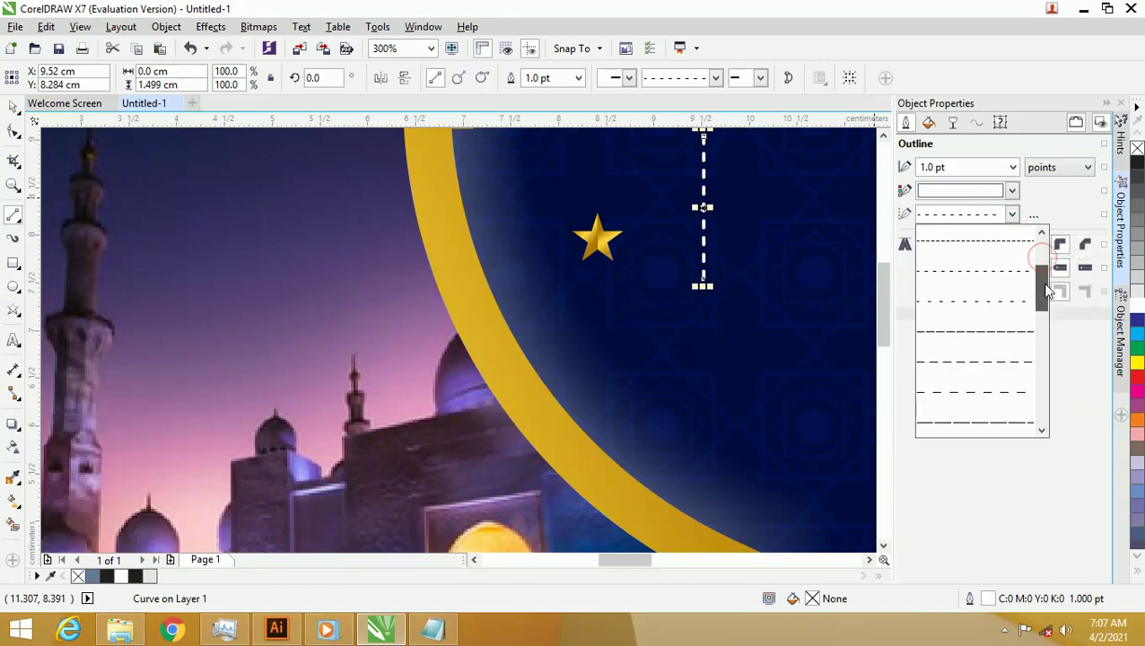
left_click(1005, 353)
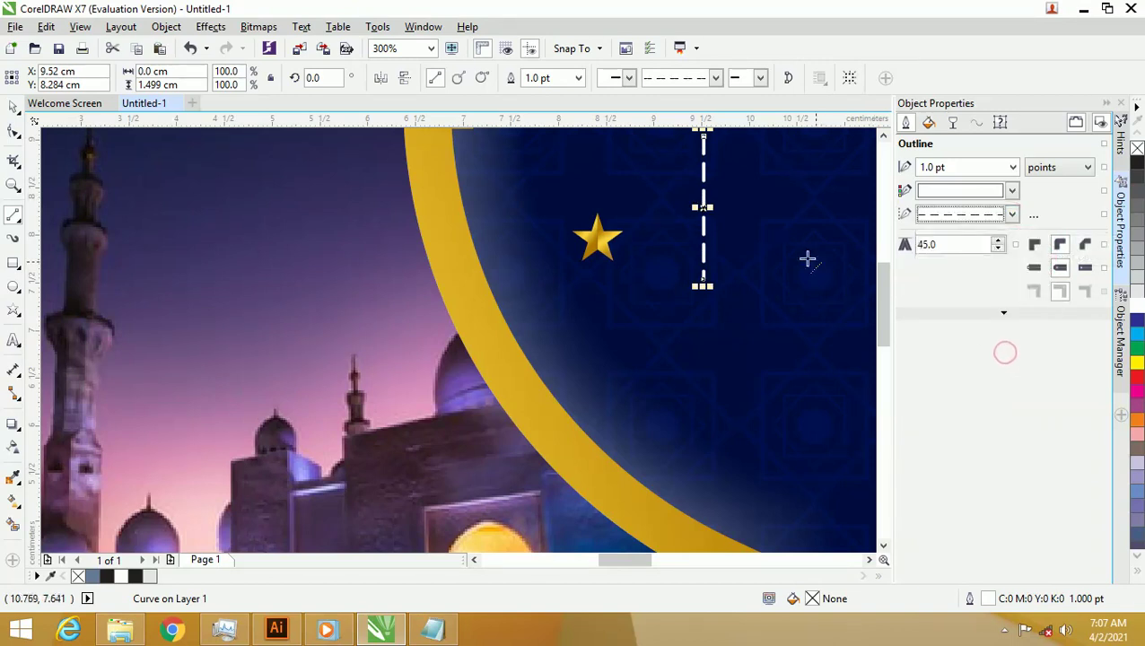
left_click(877, 289)
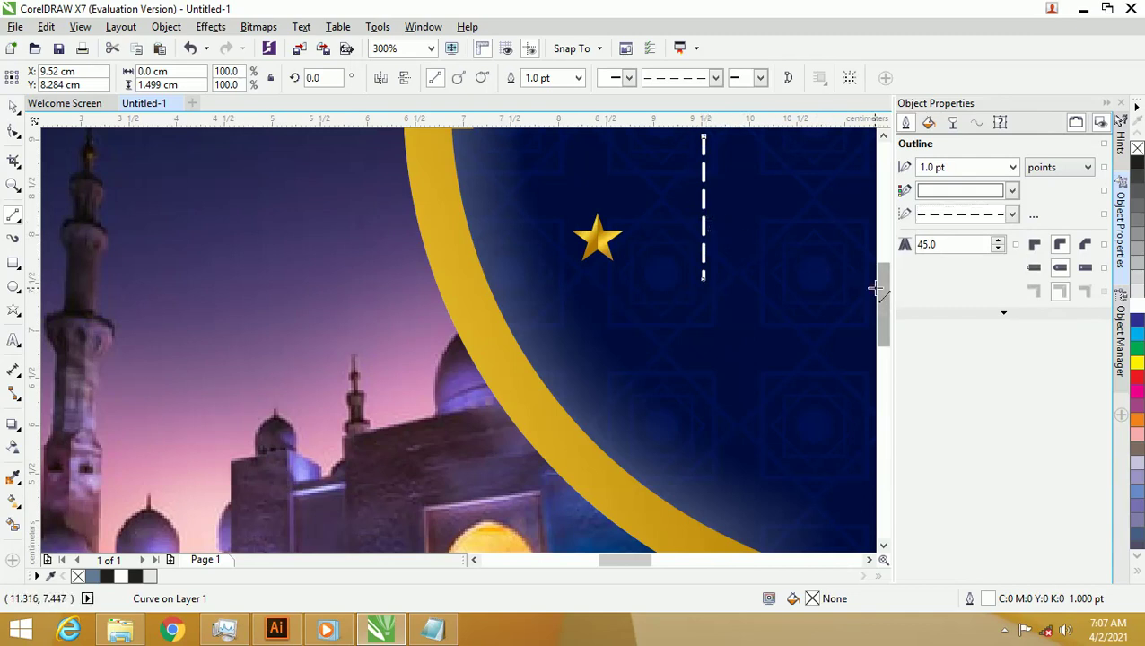
left_click_drag(877, 289, 36, 119)
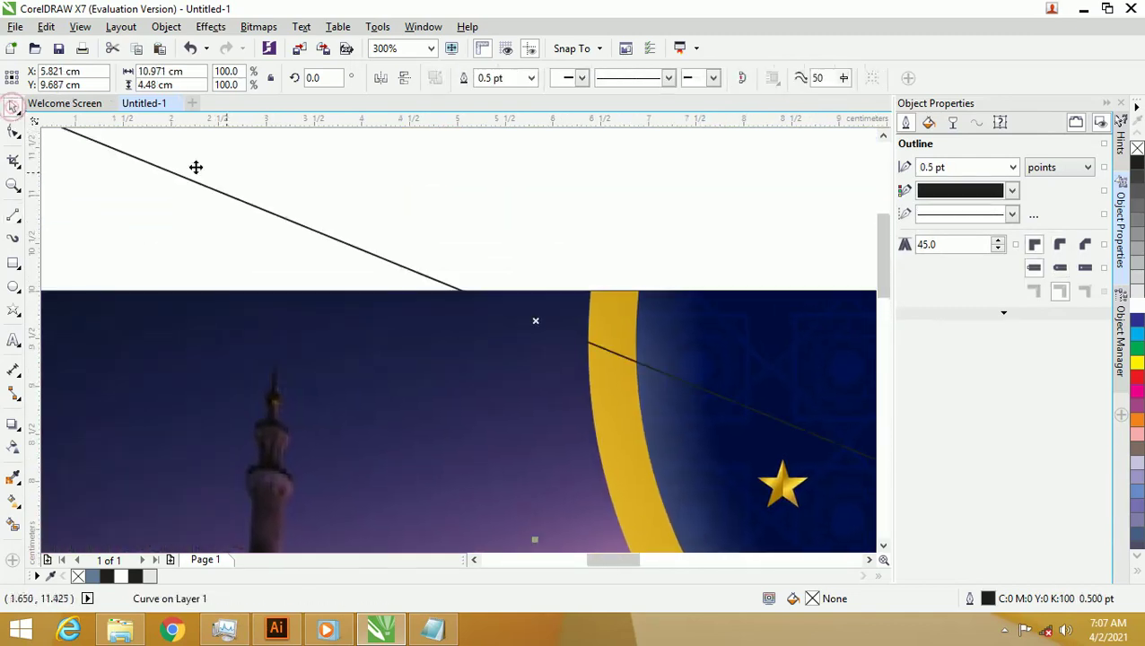
left_click(557, 179)
scroll(557, 179, "down", 2)
key("ctrl+z")
- Move the dashed line so its lower end sits just above the star's top point
left_click_drag(727, 311, 693, 335)
scroll(693, 336, "up", 6)
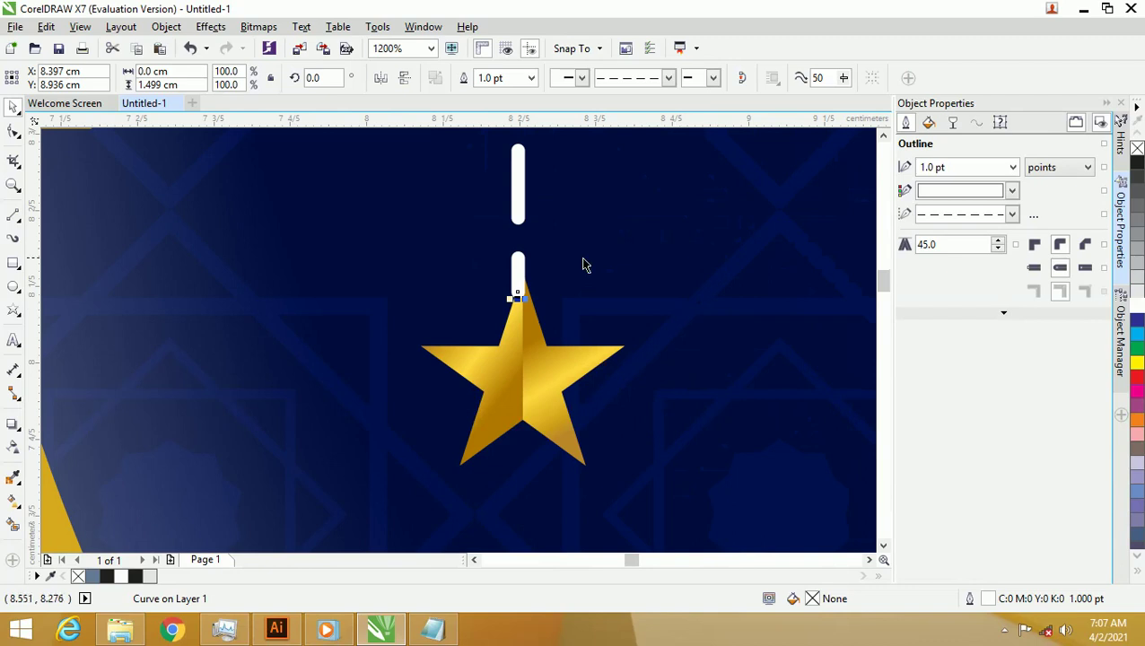
left_click_drag(528, 208, 534, 174)
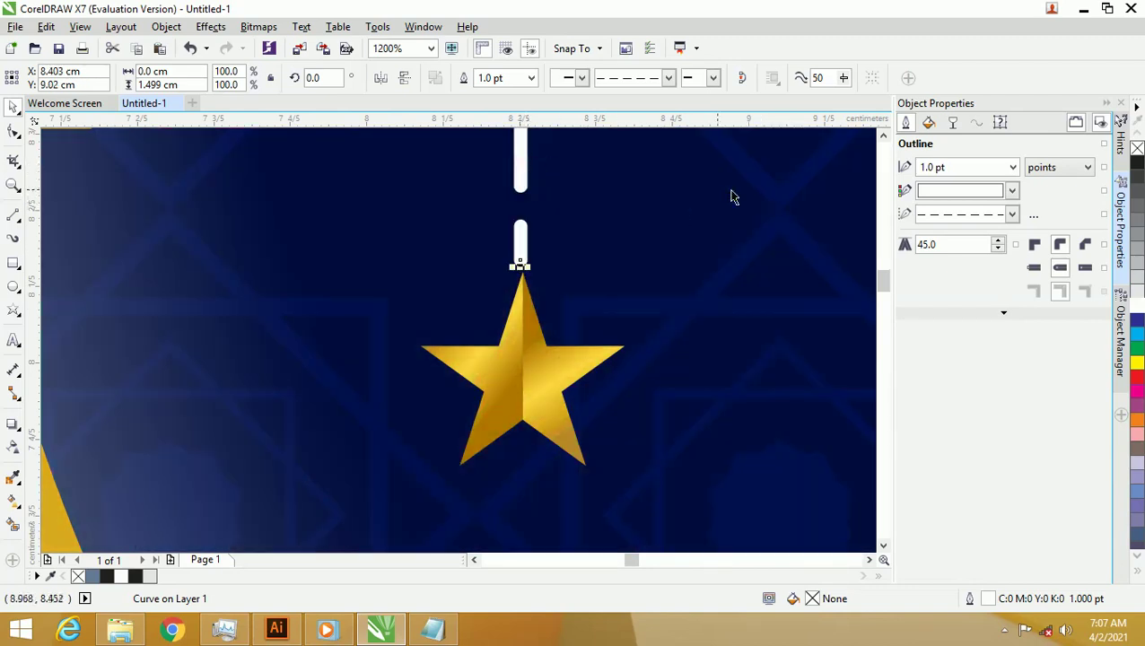
- Draw a small circle about 0.06 cm in diameter beside the star's top point
left_click(13, 287)
left_click_drag(571, 260, 580, 269)
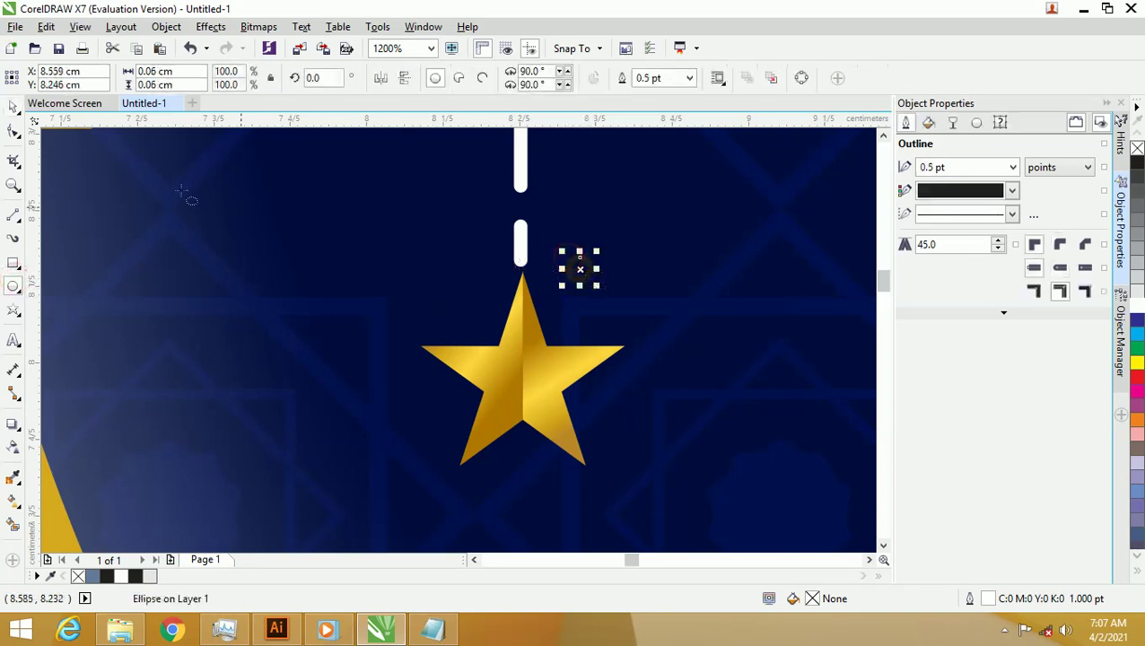
left_click(13, 106)
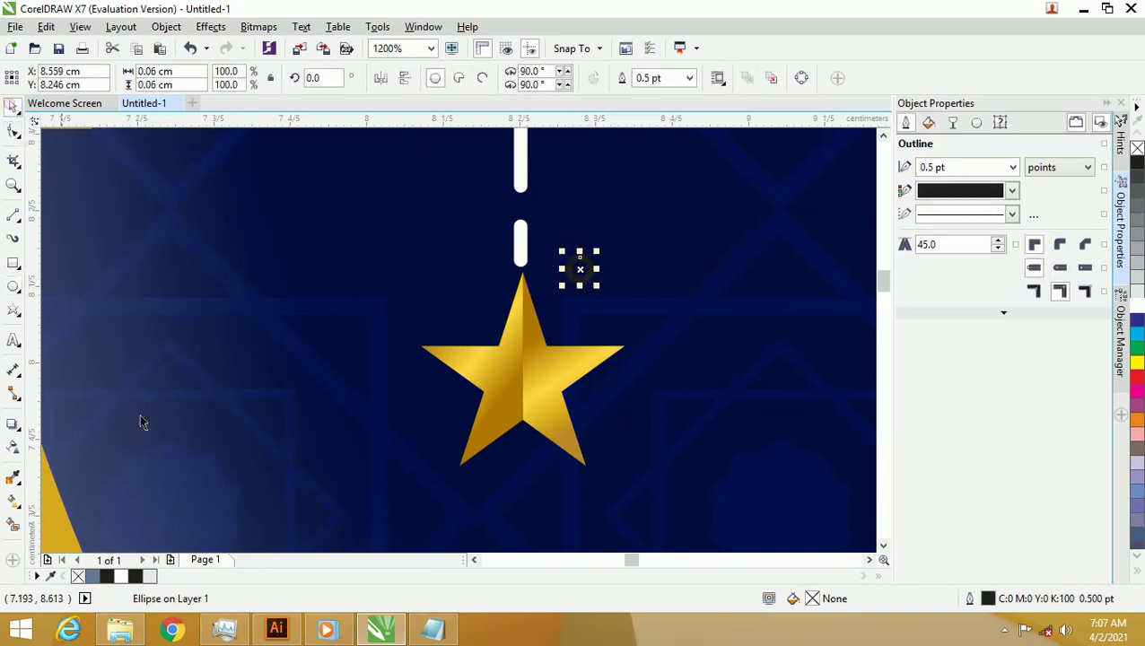
- Copy the star's gold fountain fill to the small circle and remove the circle's outline
left_click(14, 475)
left_click(14, 500)
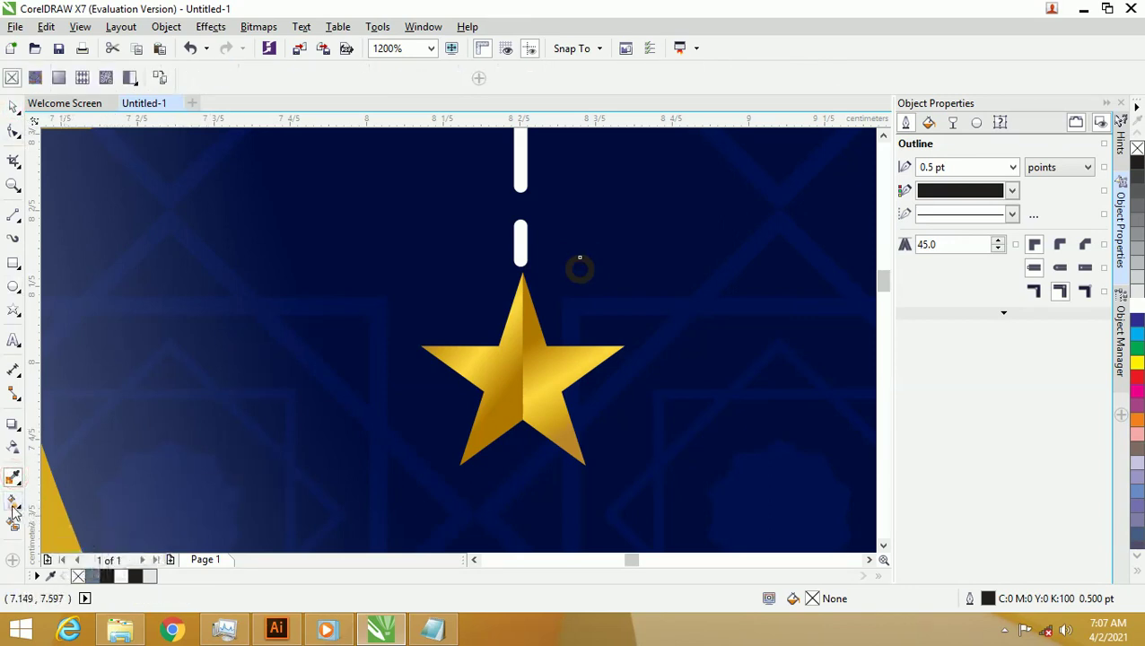
left_click(159, 77)
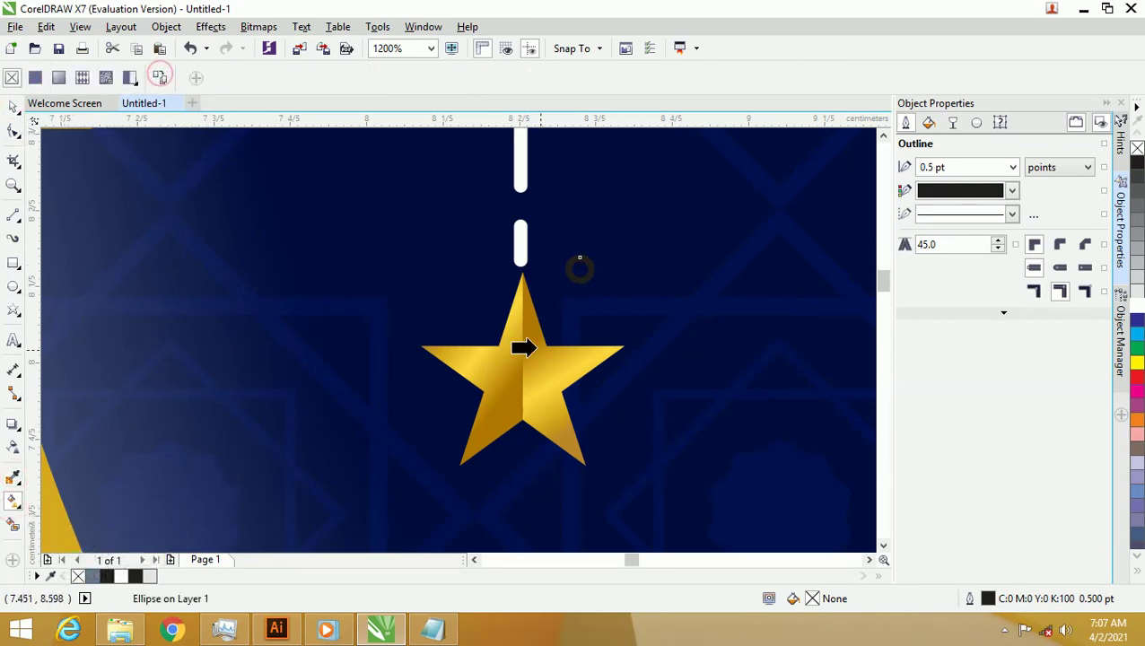
left_click(540, 362)
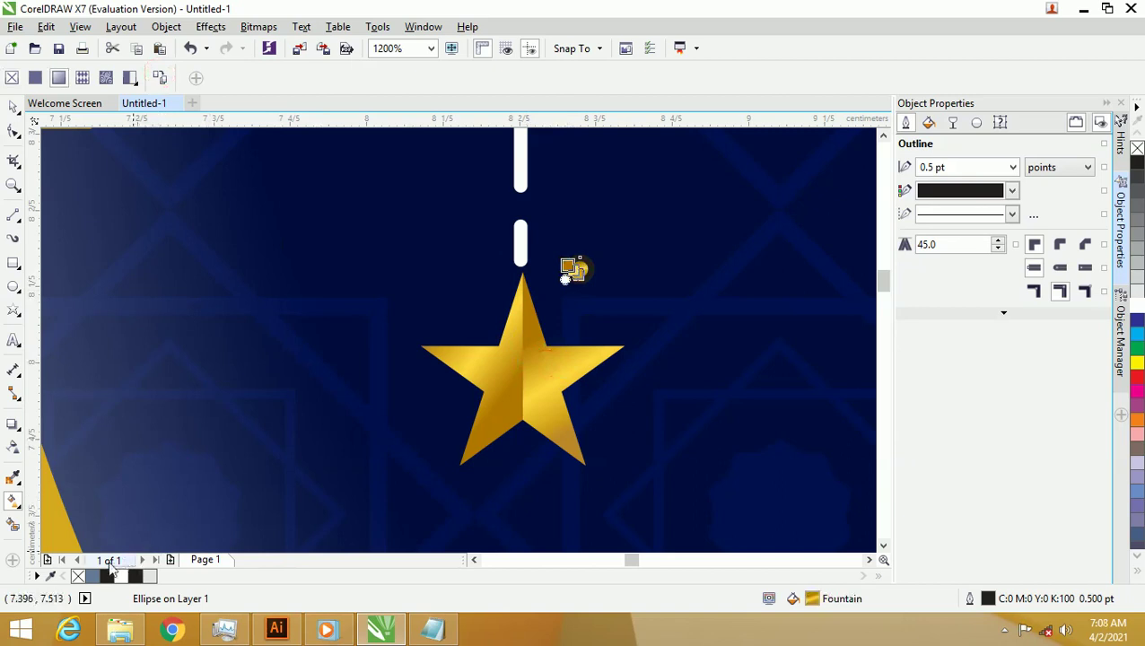
right_click(78, 576)
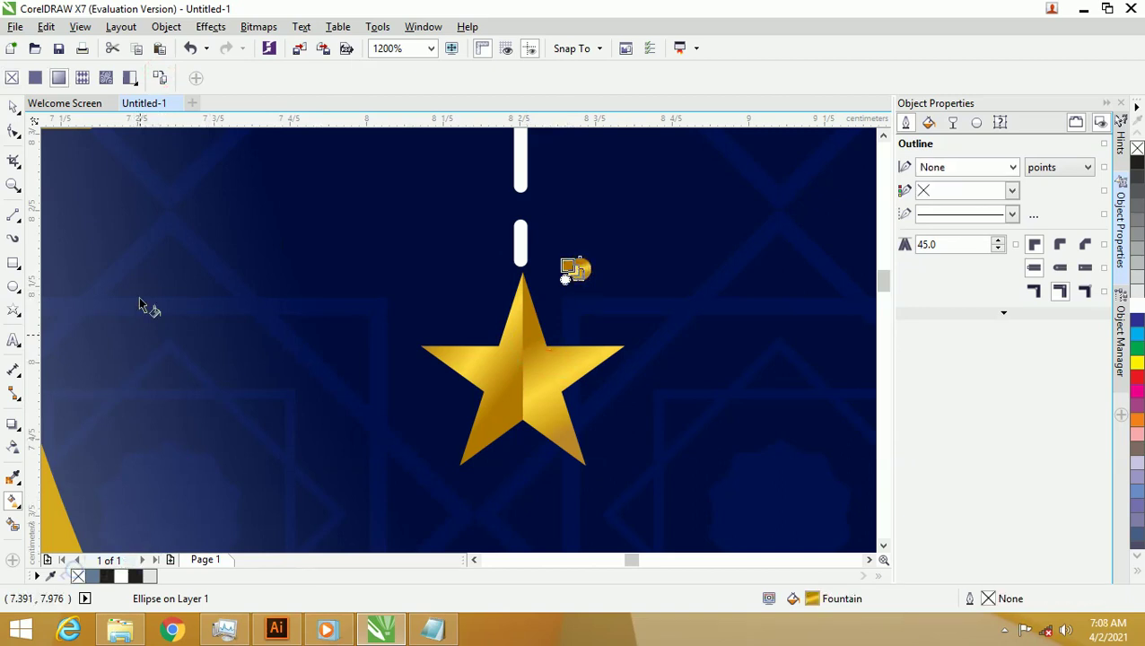
- Place the gold circle where the dashed line meets the star, and move the whole ornament up to the banner's top edge
left_click(13, 108)
left_click_drag(582, 274, 522, 258)
left_click(528, 332)
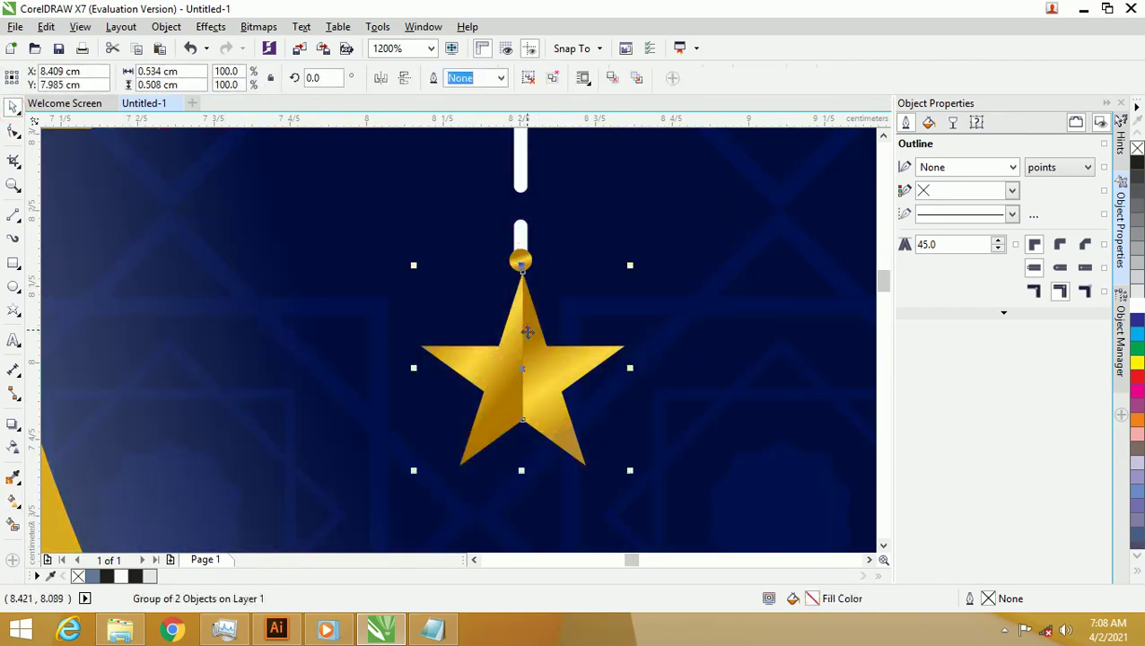
left_click(521, 262, "shift")
left_click(522, 179, "shift")
scroll(517, 235, "down", 1)
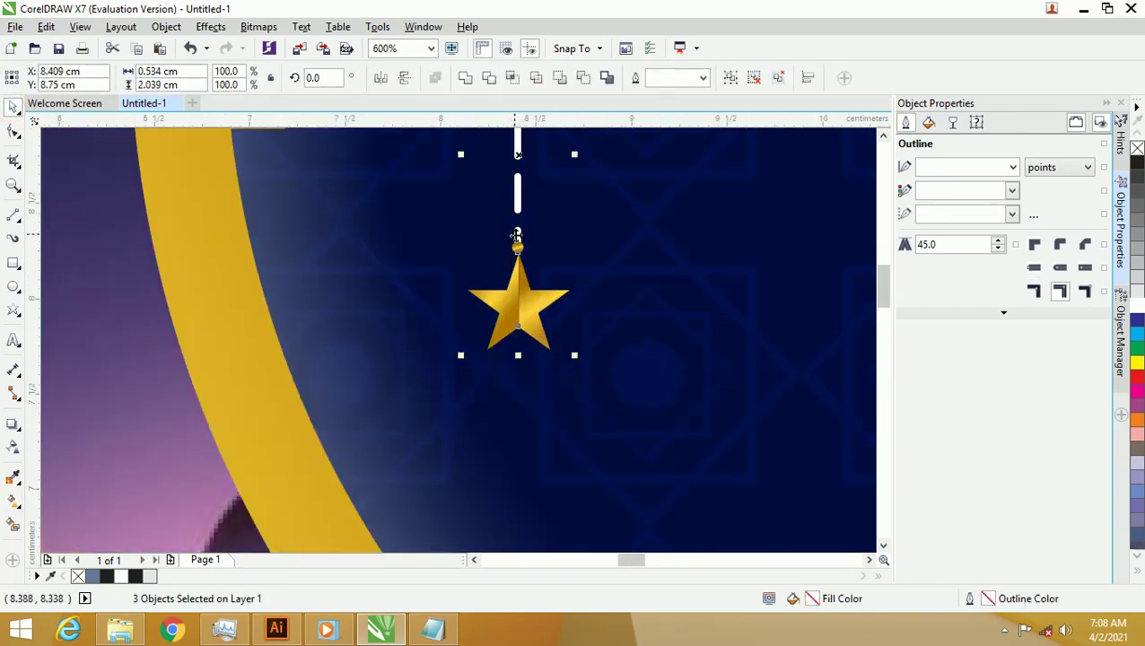
scroll(517, 235, "down", 3)
scroll(519, 243, "down", 1)
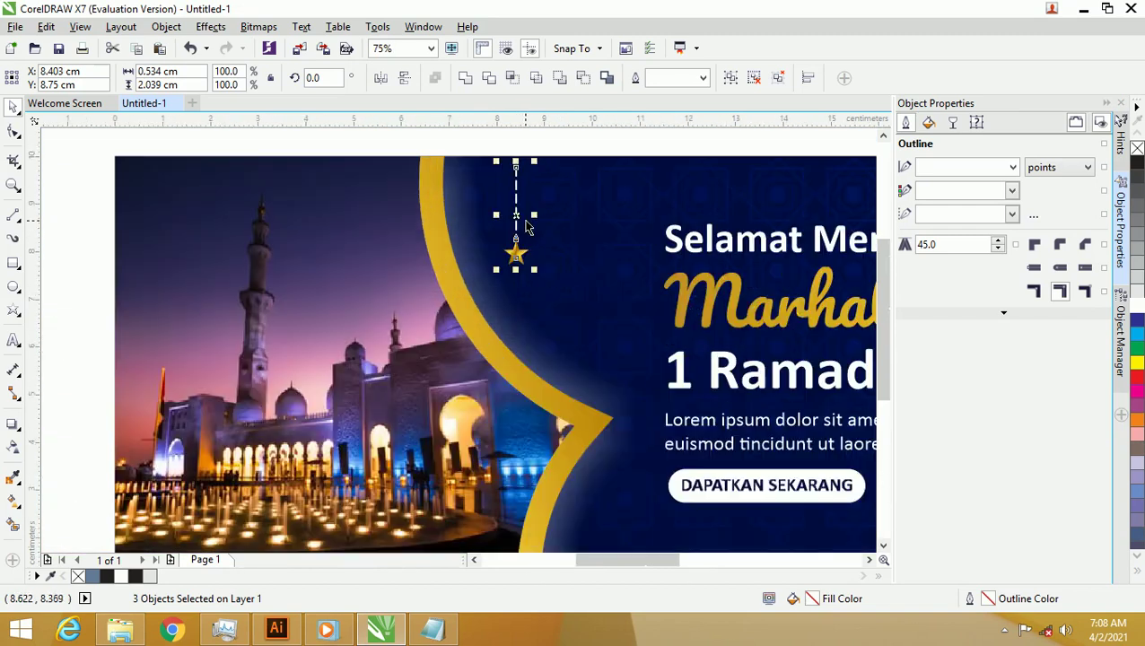
scroll(521, 187, "up", 2)
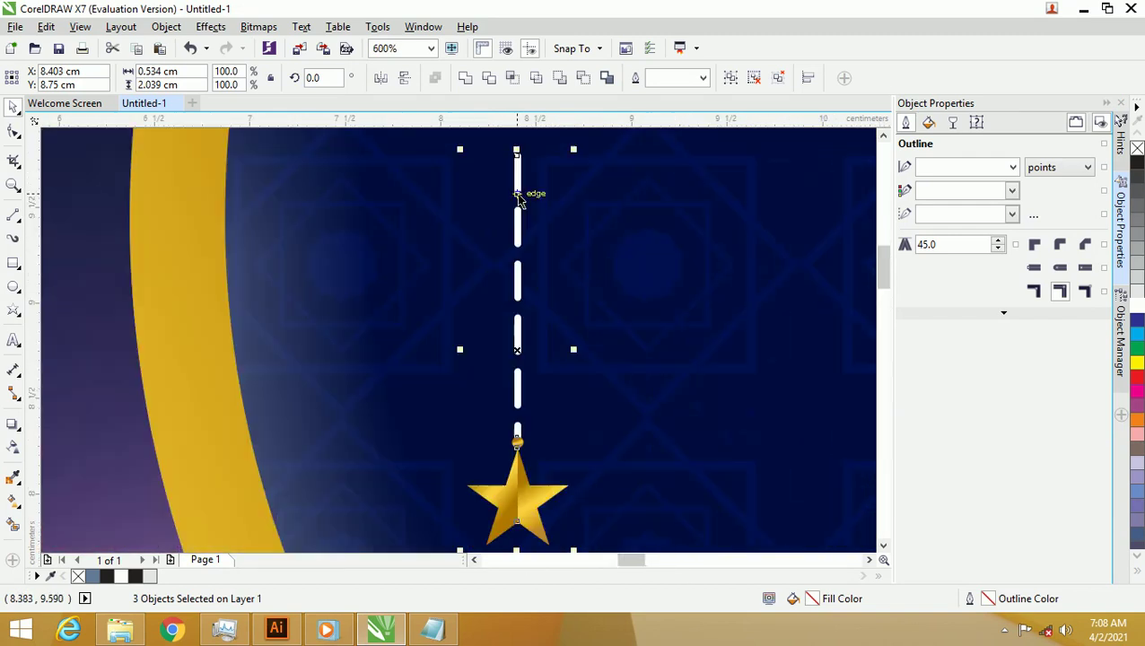
scroll(521, 191, "down", 1)
left_click_drag(520, 191, 514, 171)
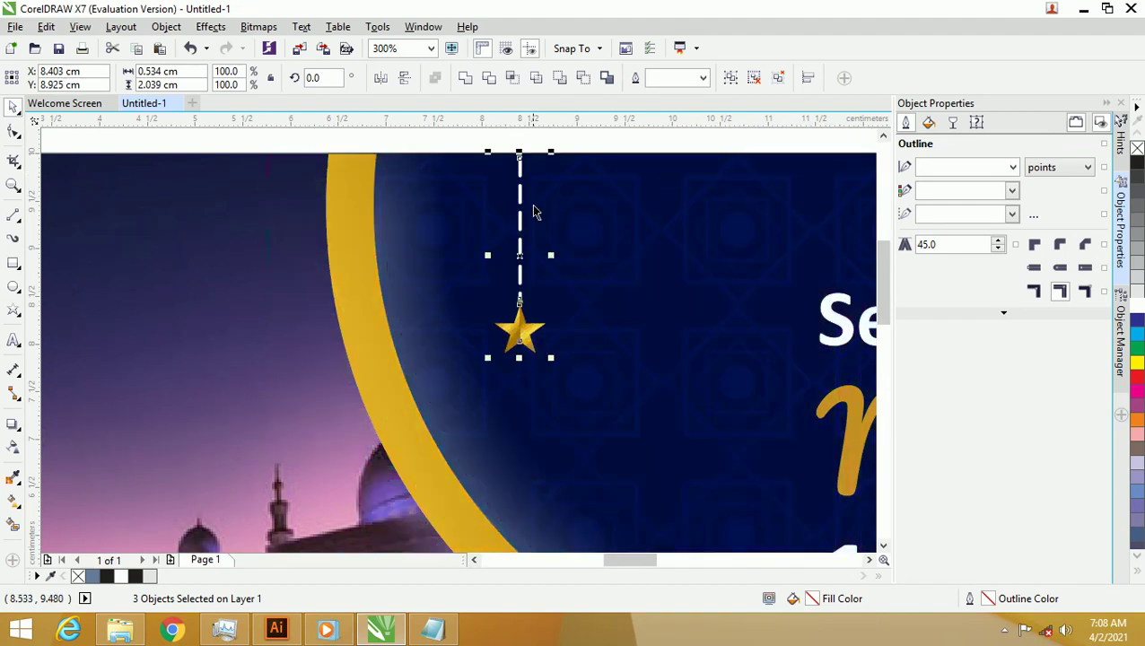
- Duplicate the hanging star to the right and slightly lower, and extend the copy's dashed line up to the banner's top edge
left_click_drag(520, 204, 584, 245)
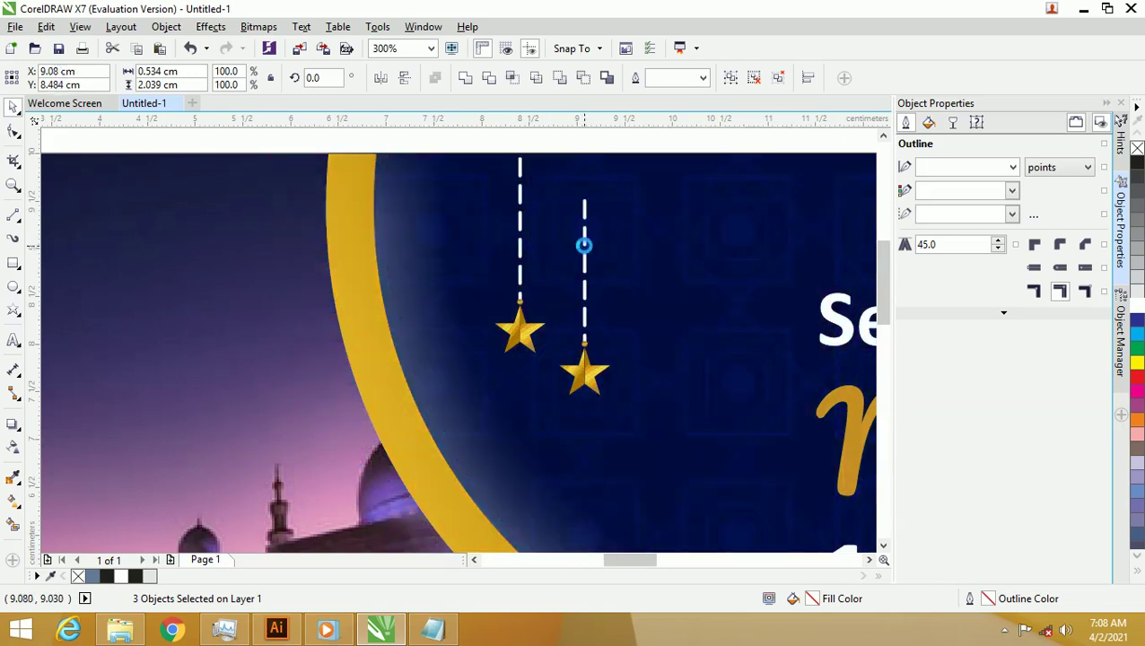
left_click(588, 209)
key("F10")
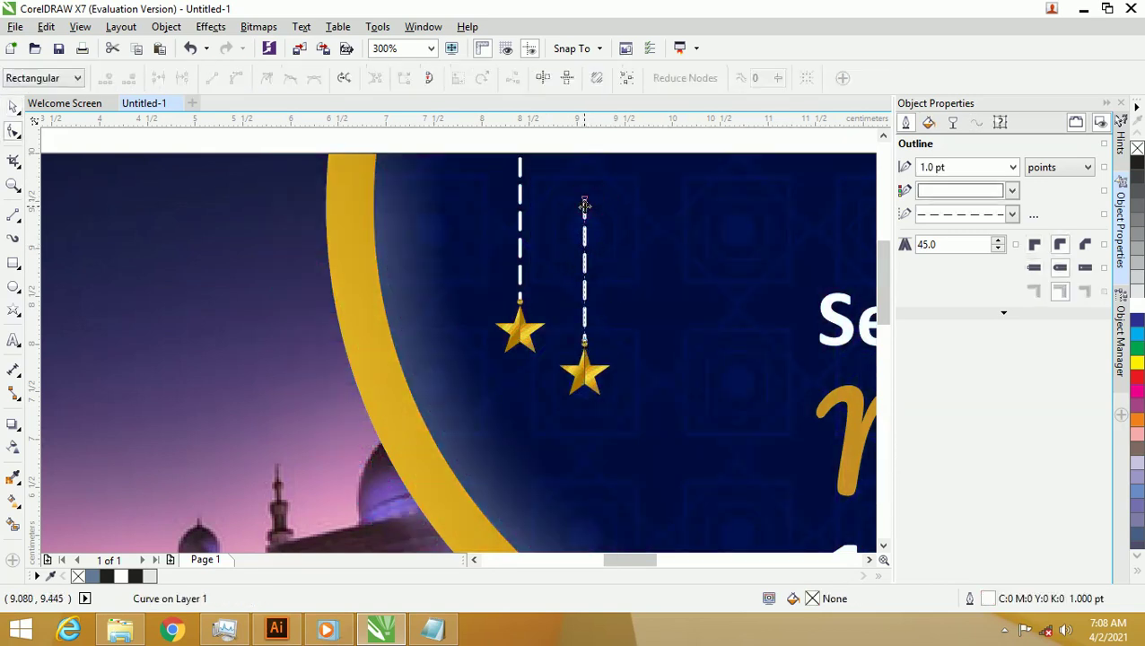
left_click_drag(584, 201, 585, 155)
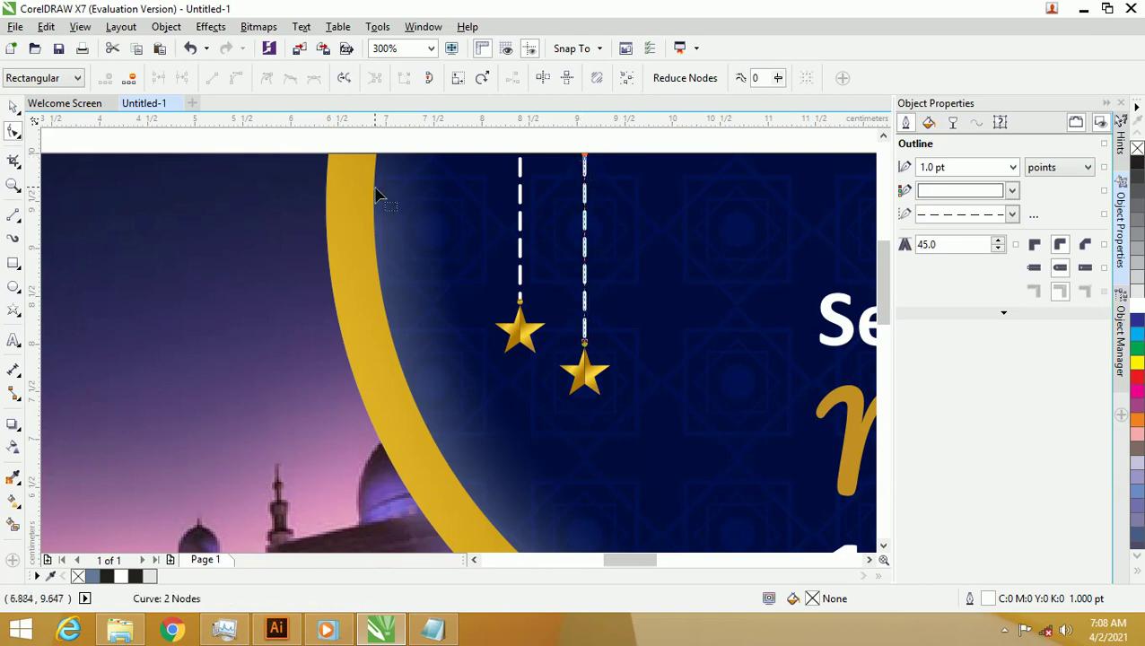
left_click(13, 108)
left_click(469, 137)
key("ctrl+z")
left_click(494, 136)
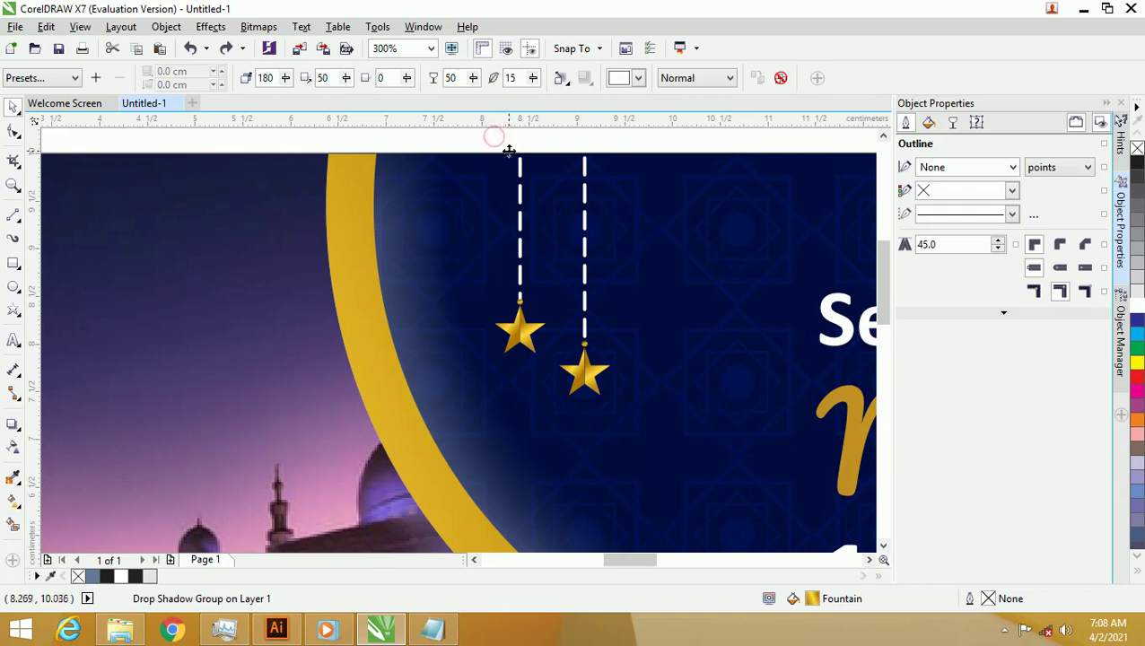
scroll(497, 141, "down", 2)
scroll(494, 130, "down", 1)
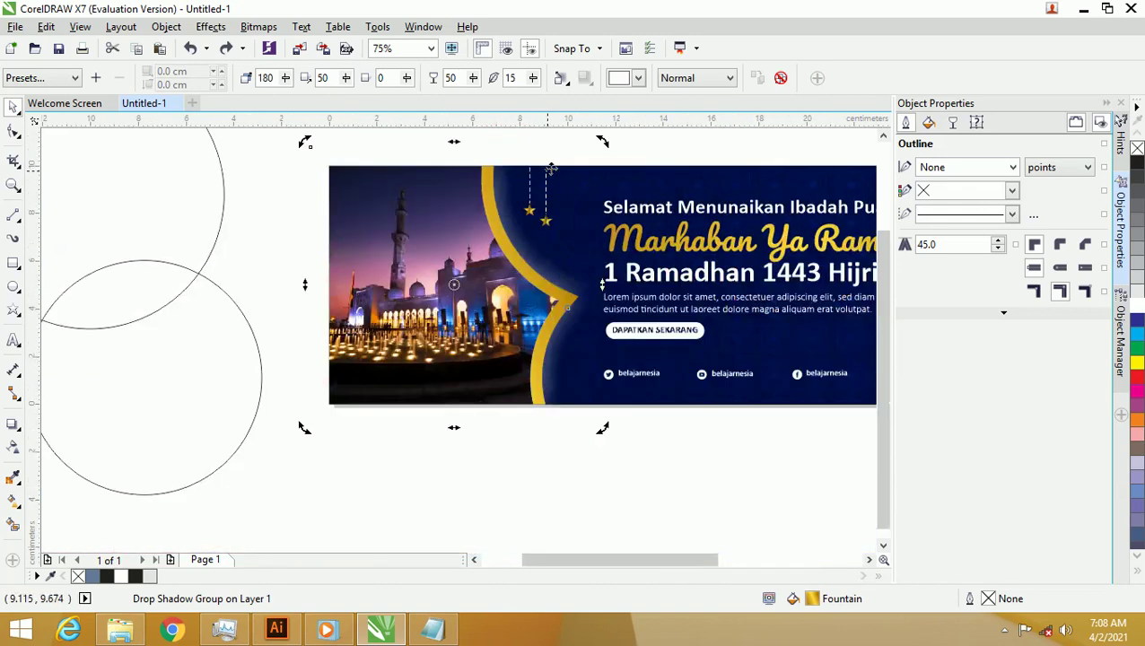
- Duplicate the first hanging star to the right of the second at the same height, and nudge the copy left to even the spacing
left_click(640, 148)
mouse_move(534, 209)
left_mouse_down()
mouse_move(542, 219)
mouse_move(532, 213)
left_mouse_up()
scroll(532, 214, "up", 3)
left_click_drag(535, 267, 685, 268)
scroll(550, 220, "down", 2)
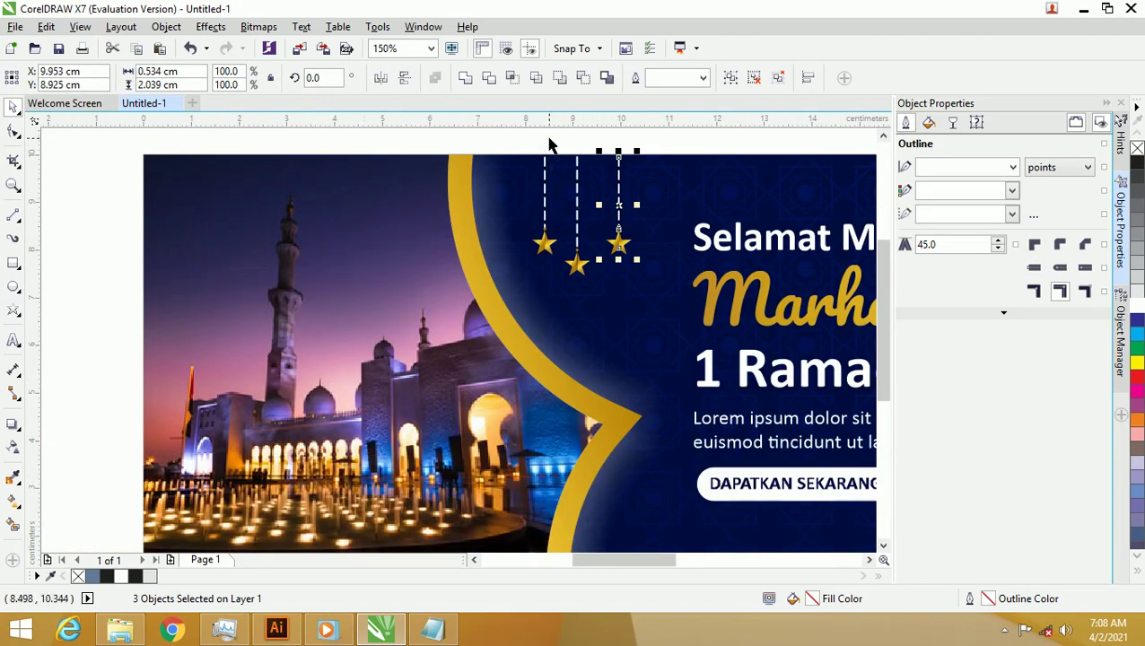
key("Left")
key("Left")
key("Left")
key("Left")
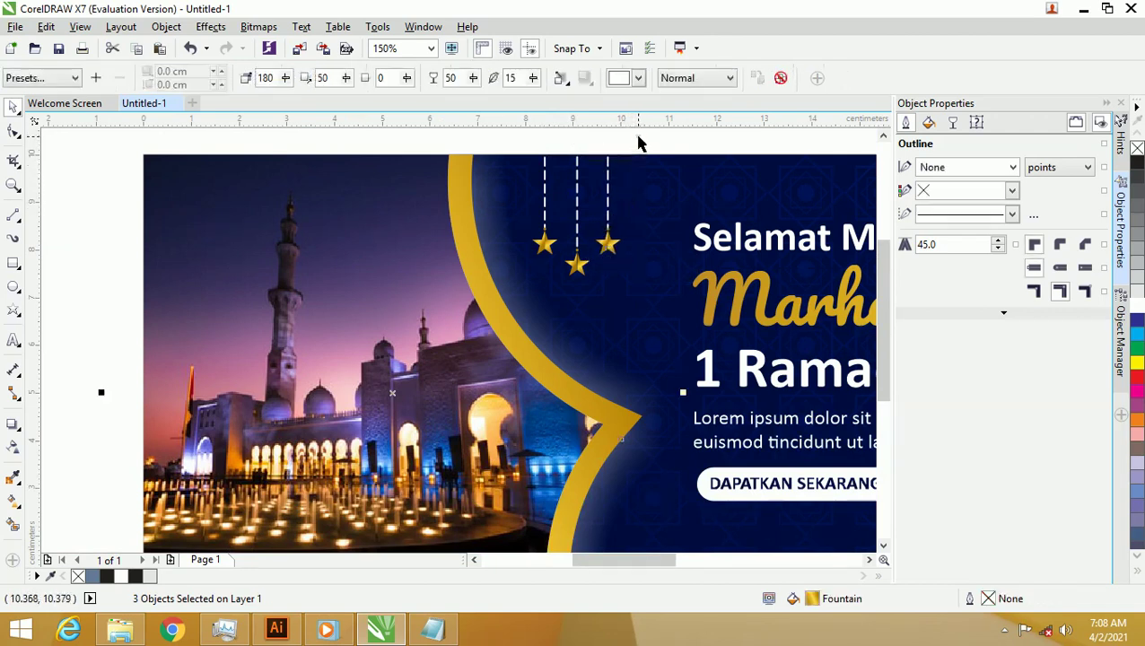
- Convert the outlines of the three dashed hanging lines to objects
left_click(607, 175)
scroll(575, 178, "up", 2)
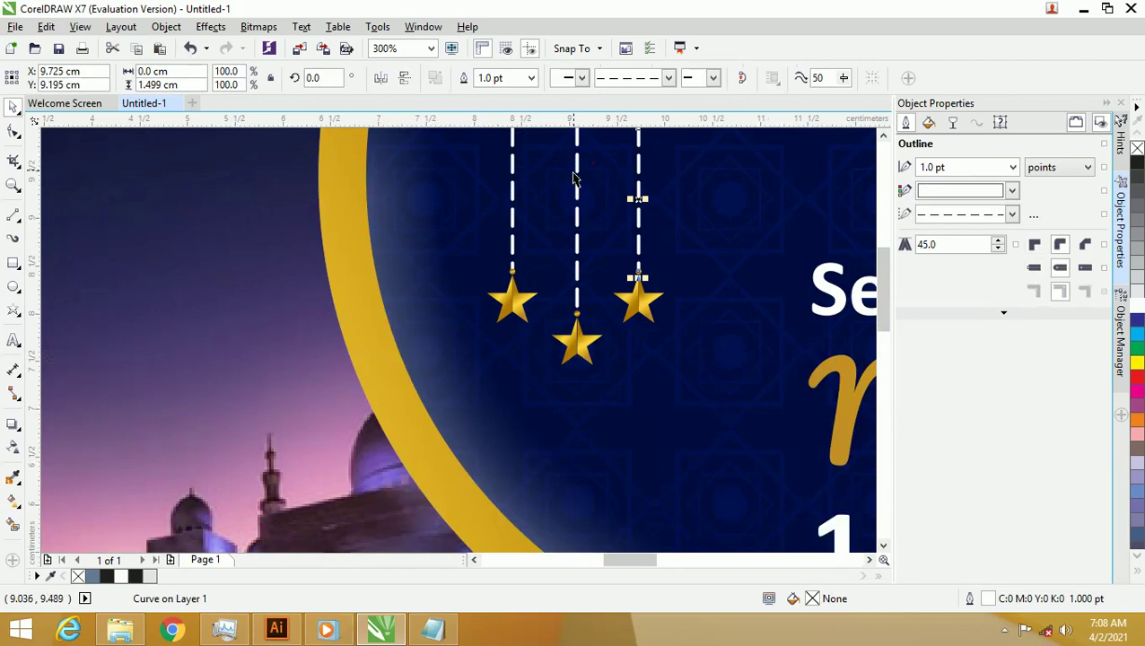
left_click(576, 169, "shift")
left_click(512, 162, "shift")
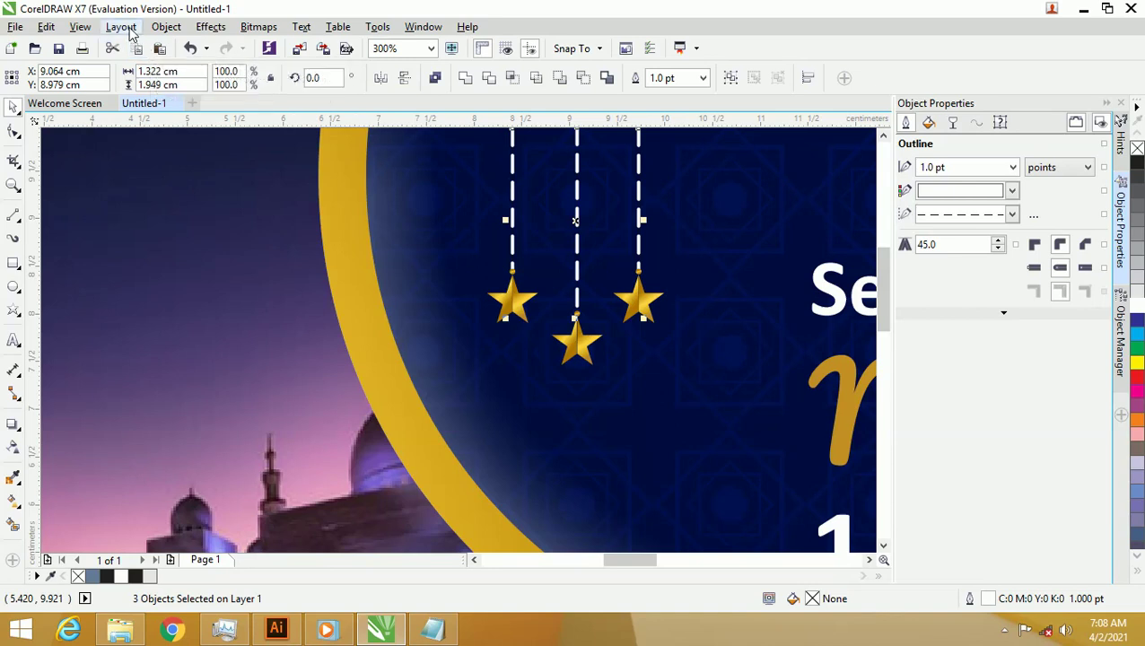
left_click(167, 28)
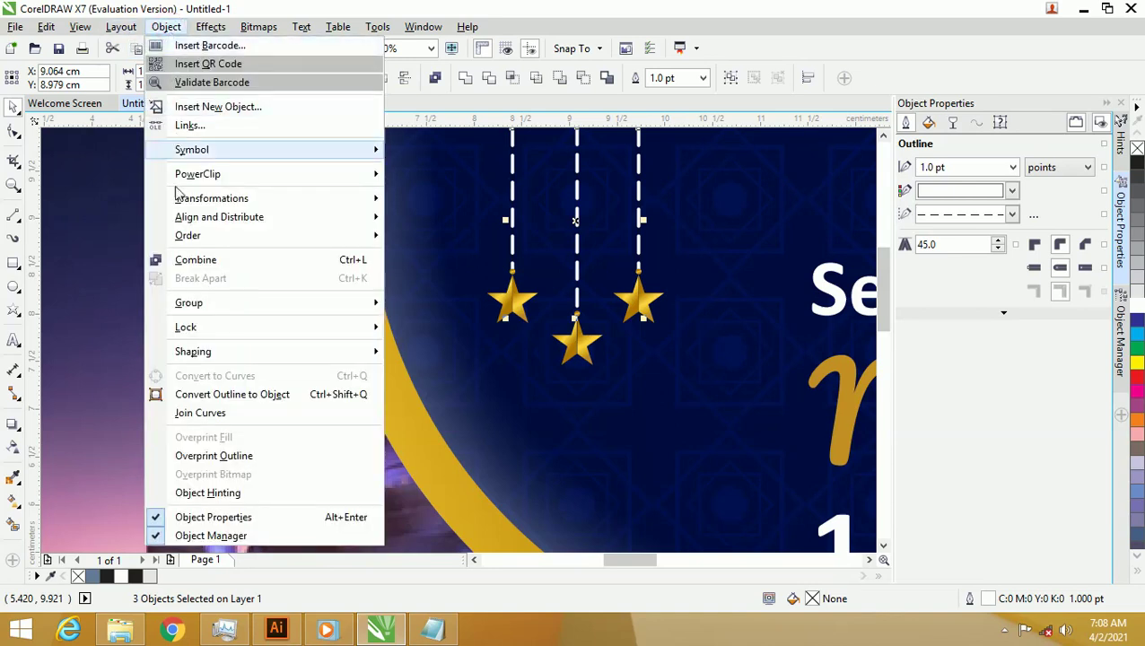
left_click(230, 396)
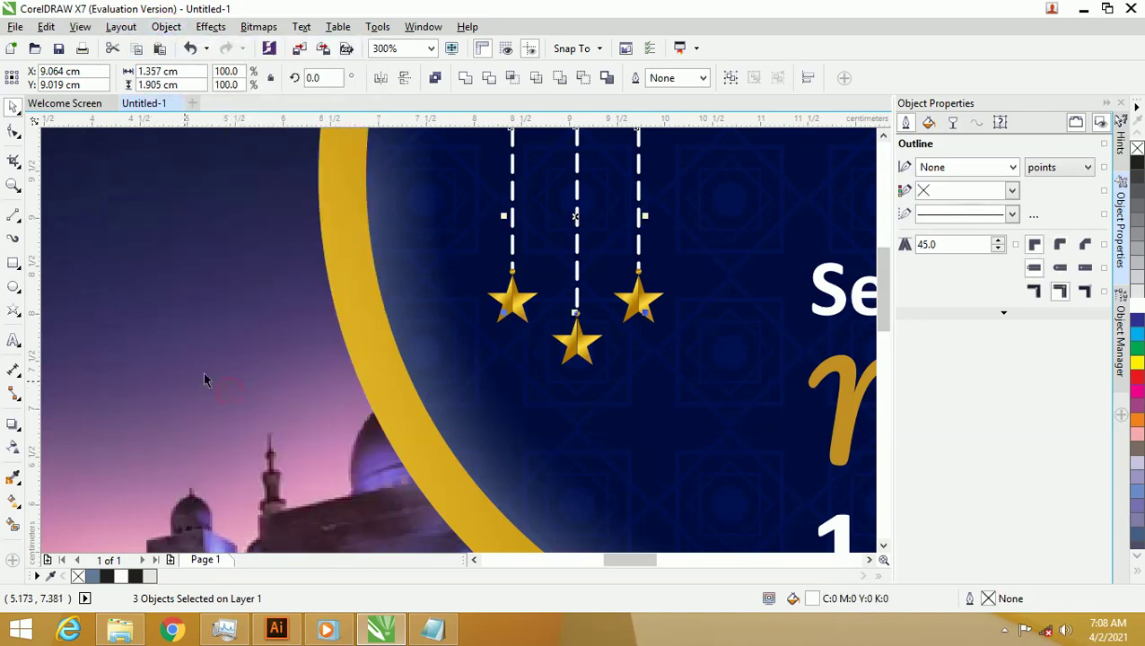
- Copy the gold fountain fill onto the three dashed lines and stretch its gradient diagonally across them
left_click(13, 505)
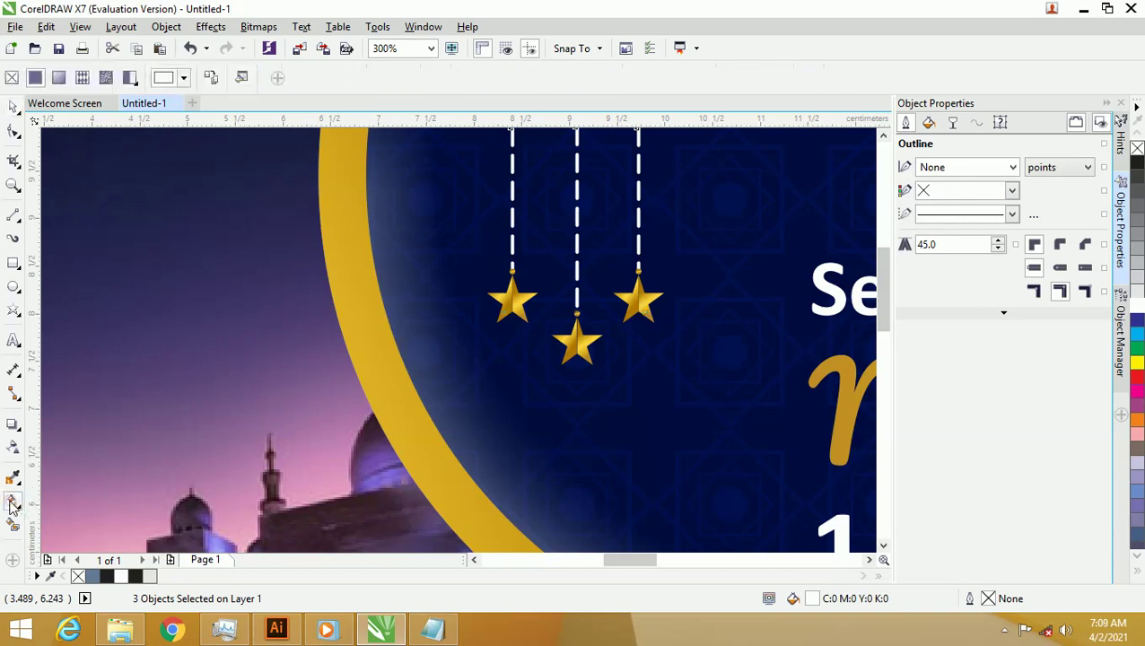
left_click(212, 78)
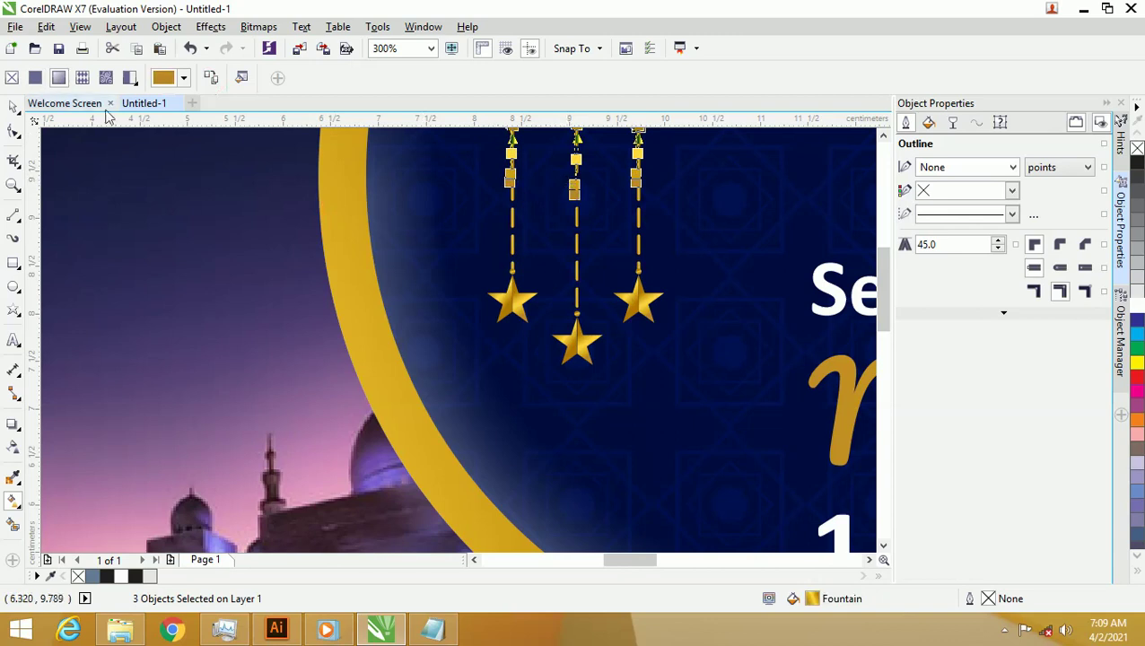
scroll(537, 184, "down", 2)
left_click_drag(563, 180, 593, 144)
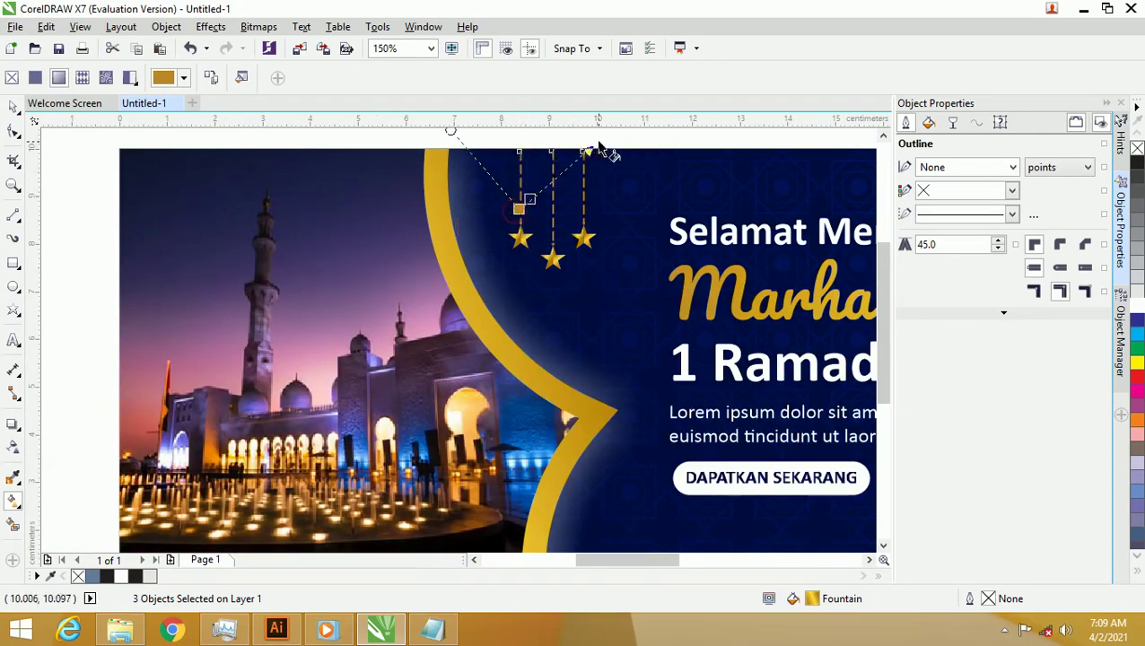
left_click(13, 107)
left_click(616, 140)
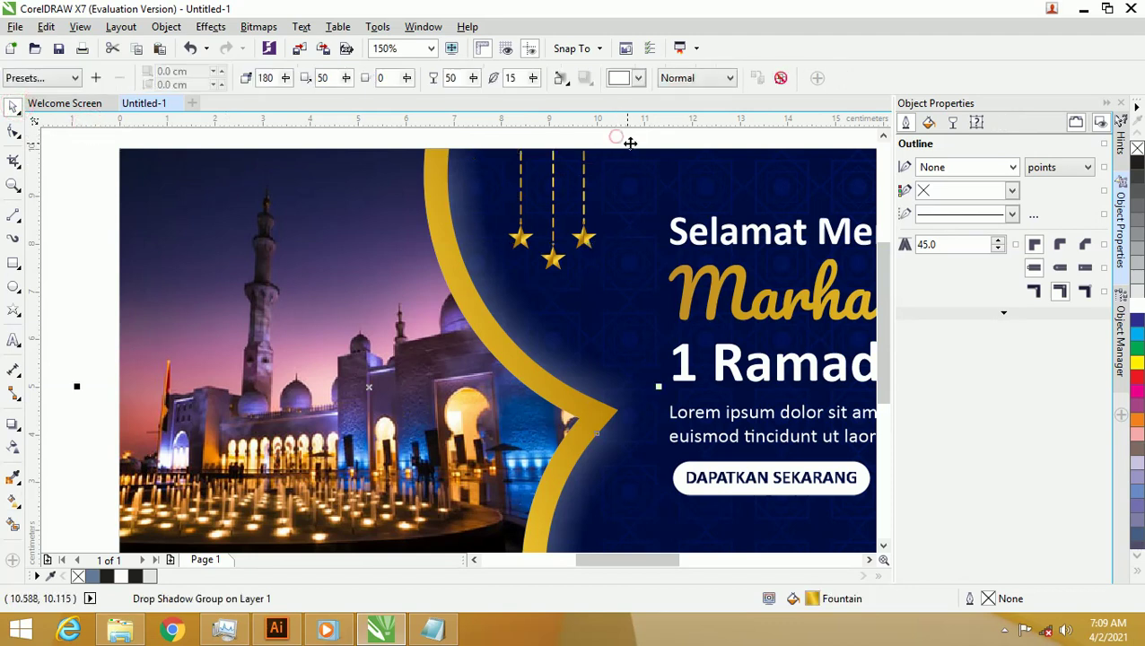
scroll(619, 136, "down", 1)
left_click(666, 139)
scroll(668, 143, "down", 1)
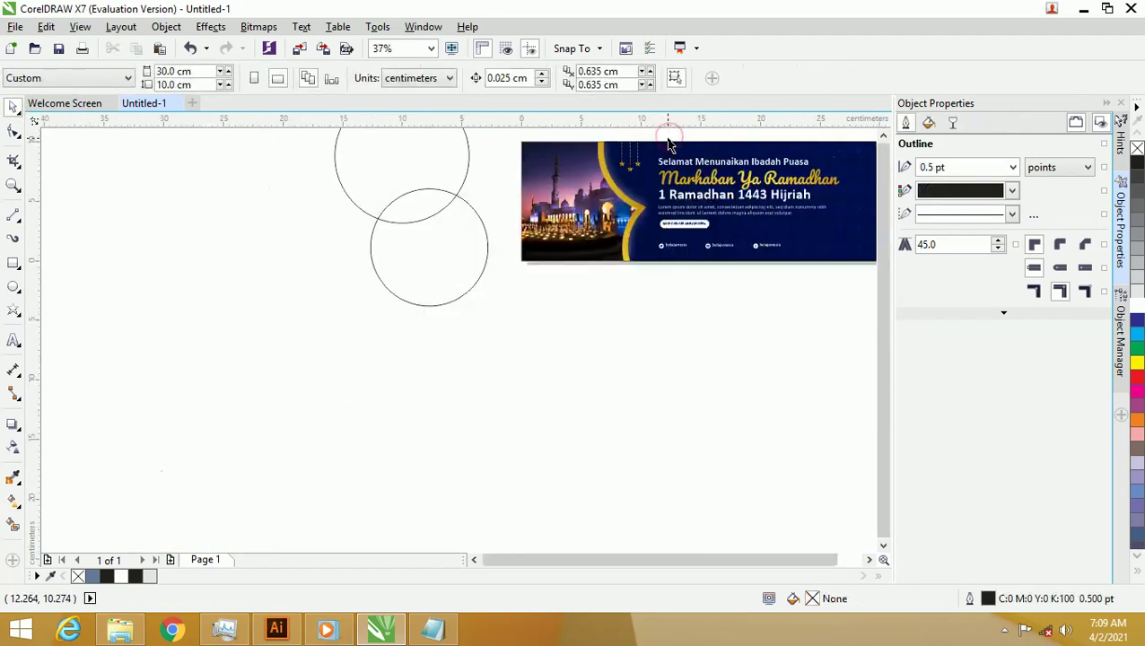
scroll(653, 152, "up", 2)
scroll(682, 166, "down", 2)
- Group the three hanging star ornaments and place a copy of the group near the banner's right end at the same height
key("z")
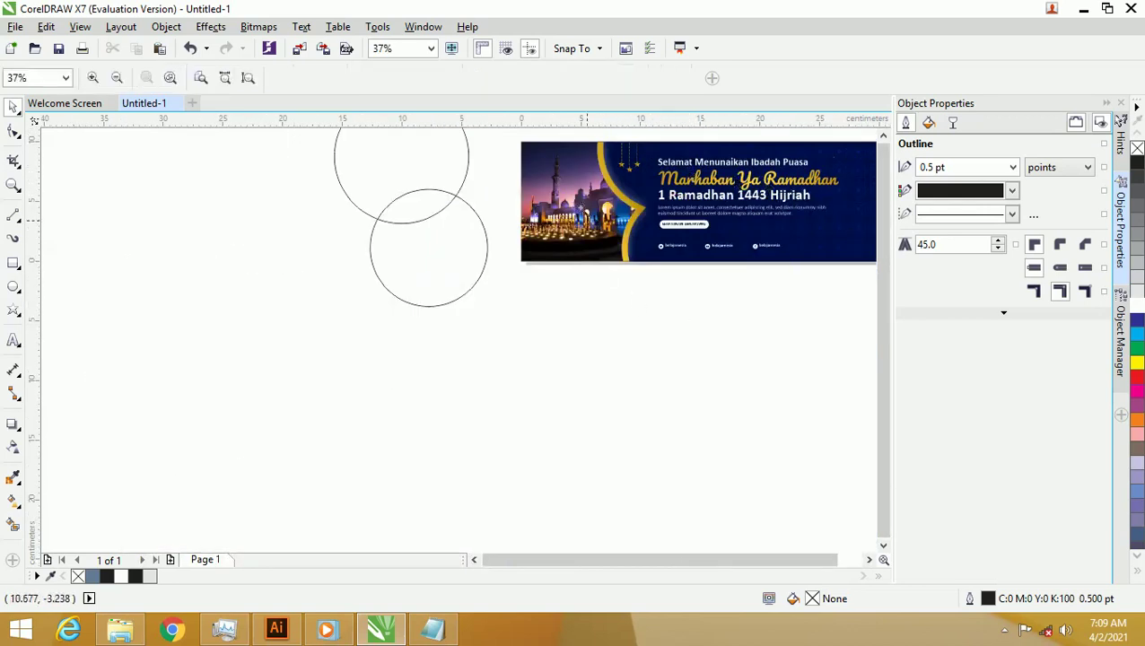
left_click_drag(478, 296, 769, 156)
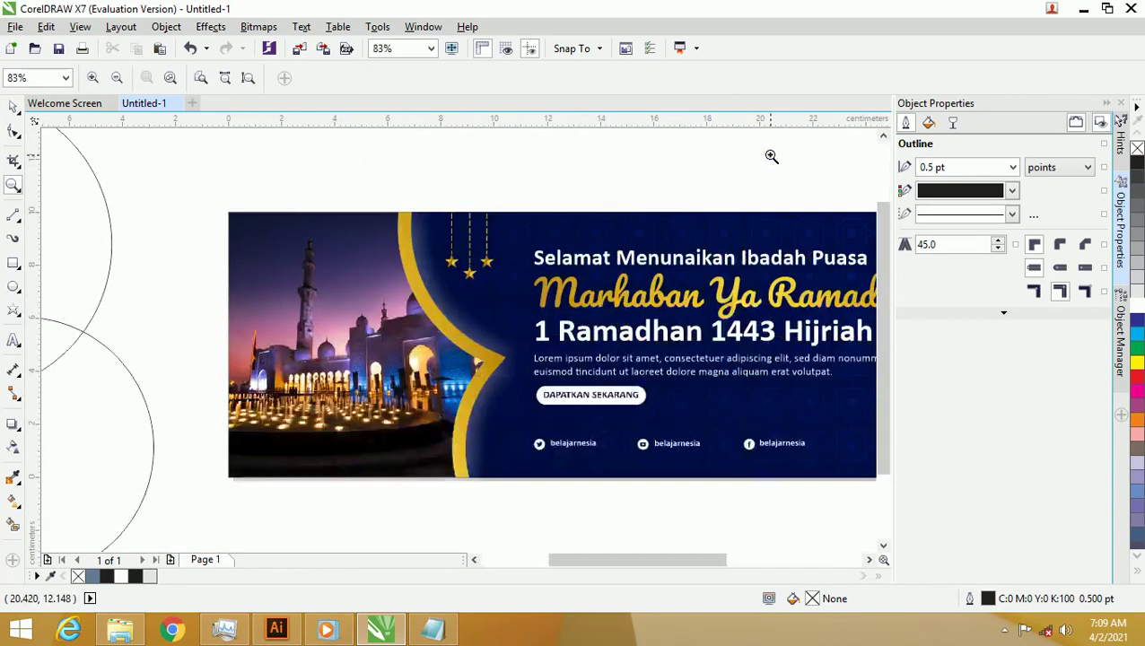
left_click(14, 106)
left_click_drag(391, 145, 536, 302)
scroll(536, 302, "down", 5)
scroll(429, 195, "up", 2)
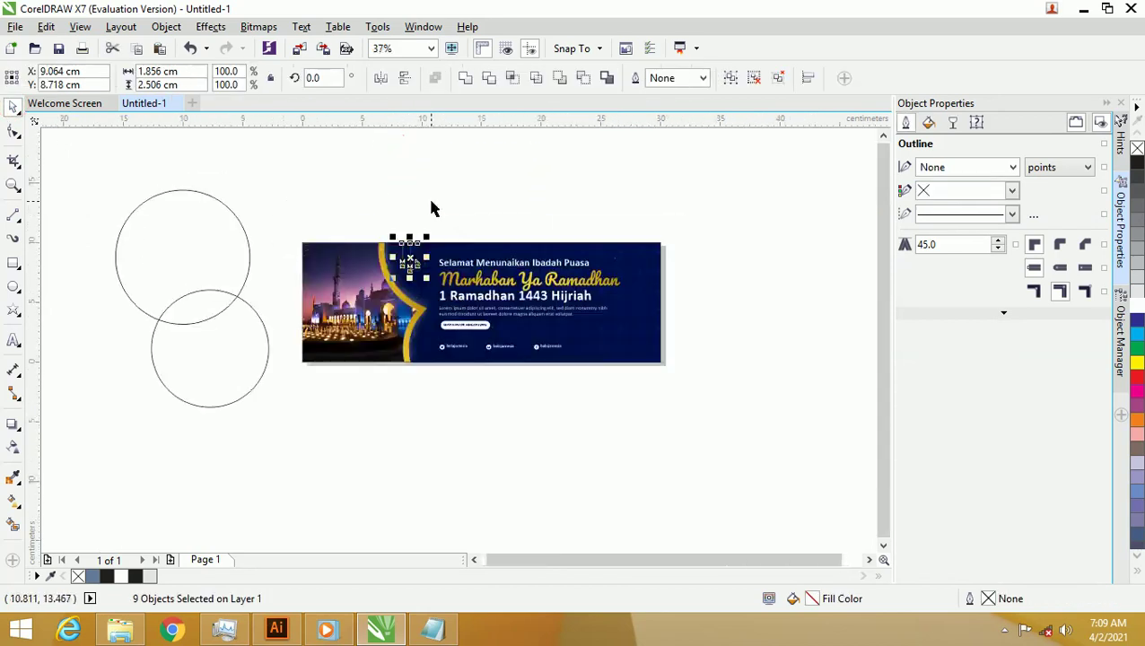
key("ctrl+g")
left_click_drag(410, 261, 637, 262)
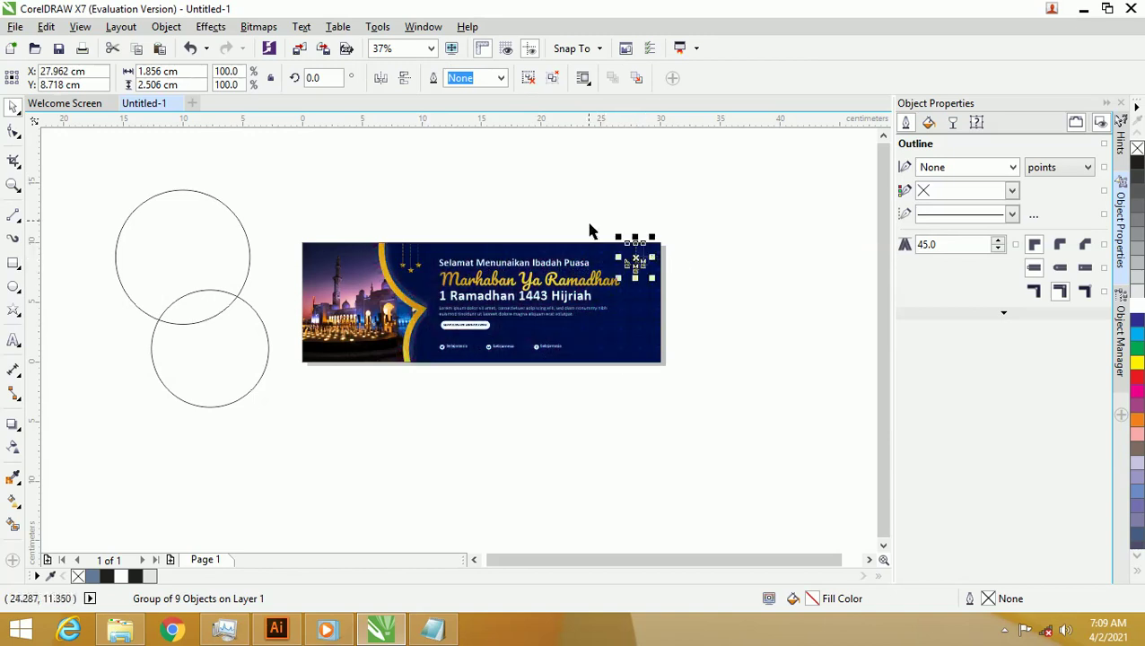
left_click(588, 230)
scroll(426, 300, "up", 2)
key("ctrl+z")
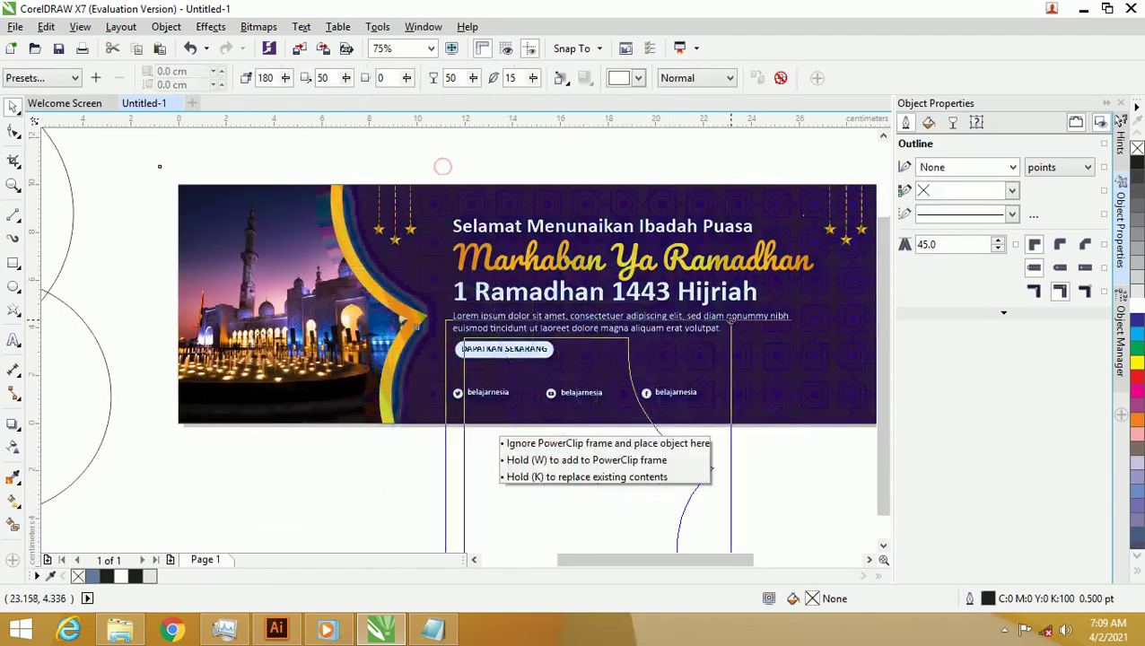
- Enlarge the greeting headline and paragraph text block slightly in proportion, keeping its upper-left corner in place
left_click_drag(434, 159, 837, 341)
scroll(646, 301, "down", 2)
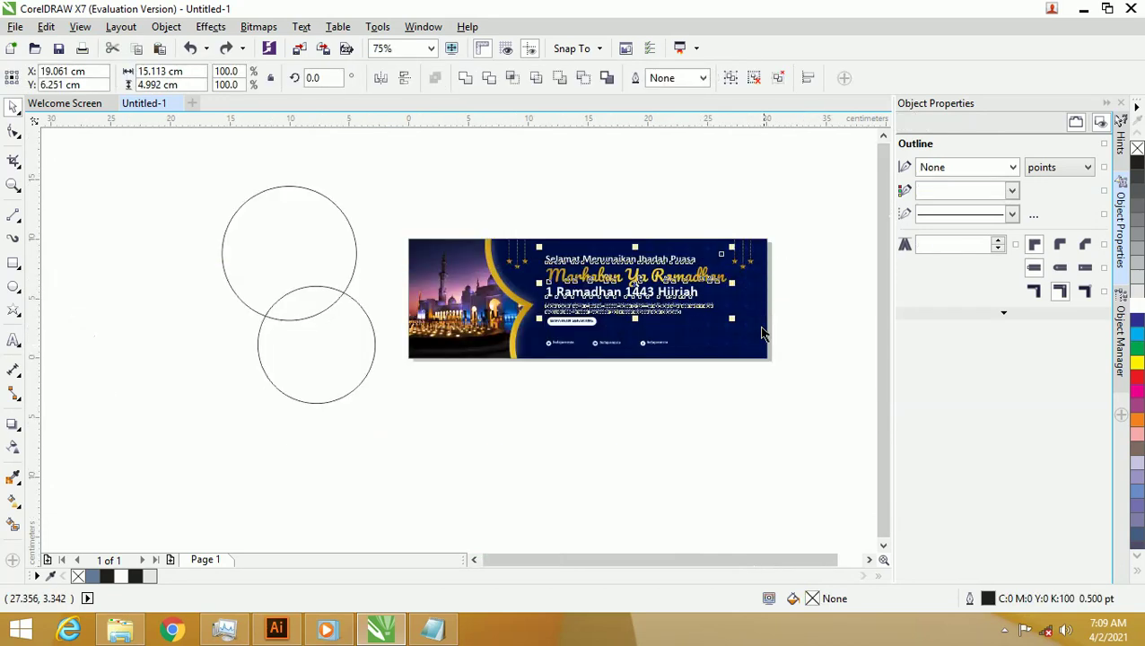
left_click_drag(738, 319, 752, 326)
left_click(814, 357)
- Move the DAPATKAN SEKARANG button and the social media row slightly down, away from the paragraph text
scroll(646, 374, "up", 2)
left_click_drag(736, 383, 513, 271)
left_click(552, 370)
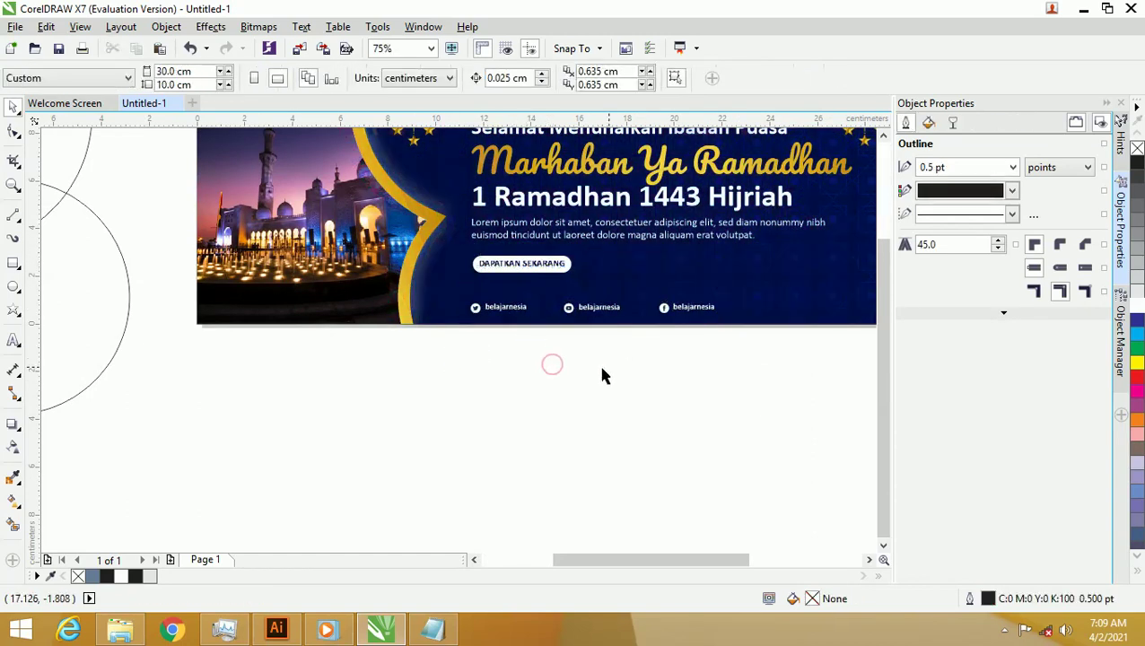
scroll(602, 376, "down", 2)
key("z")
left_click_drag(302, 153, 739, 330)
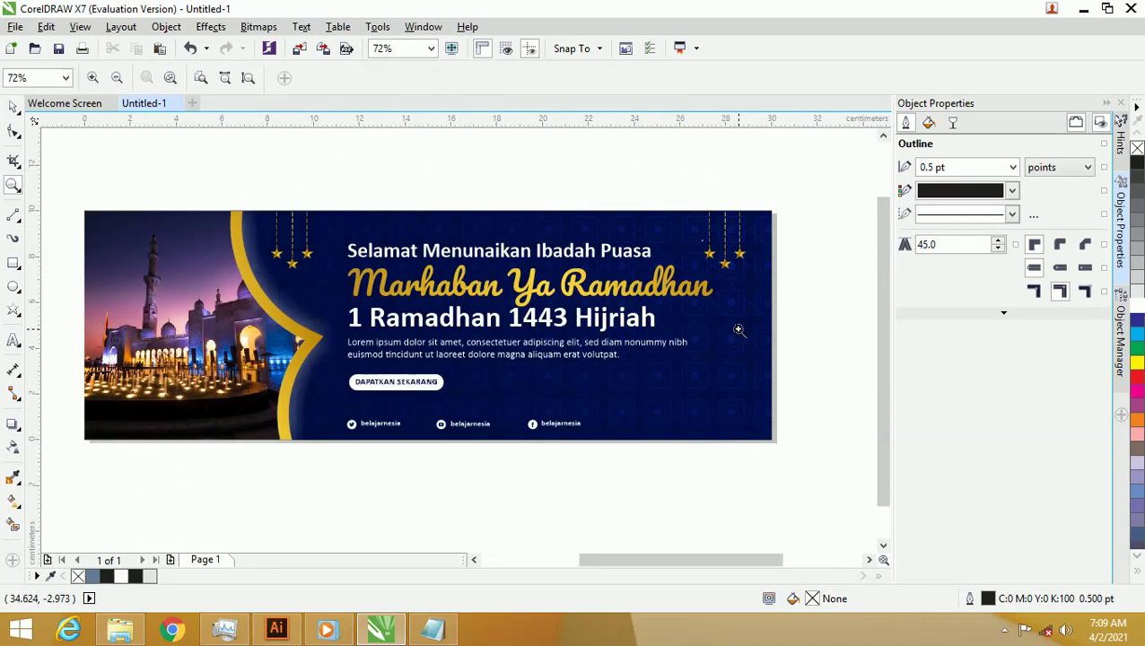